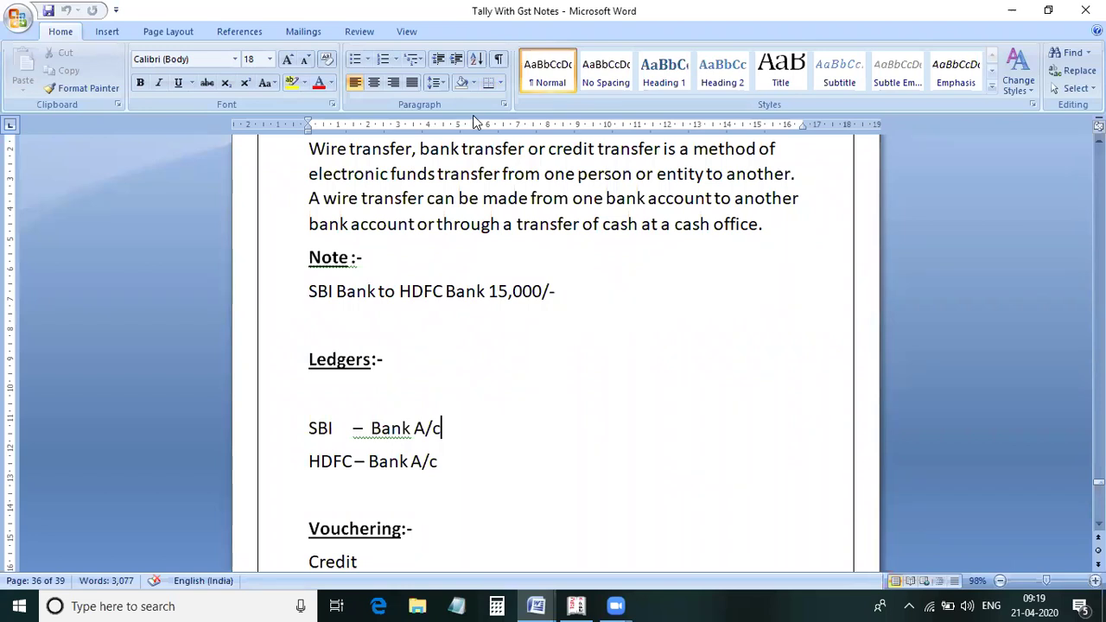
Review the wire transfer notes and highlight the line "SBI Bank to HDFC Bank 15,000/-" under Note.
left_click(701, 546)
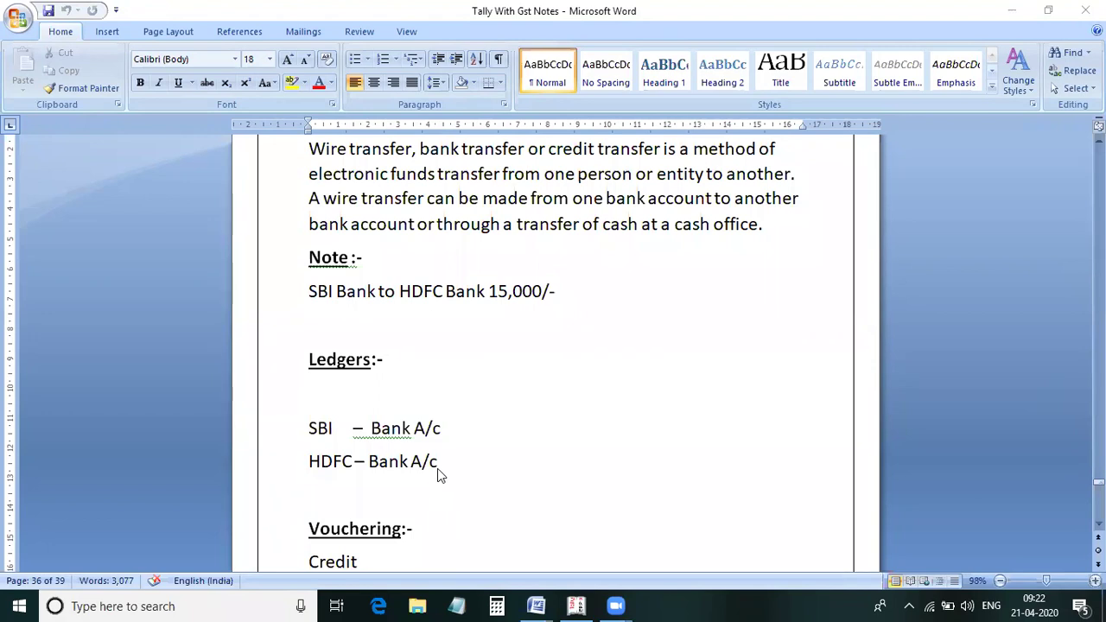
scroll(562, 383, "down", 2)
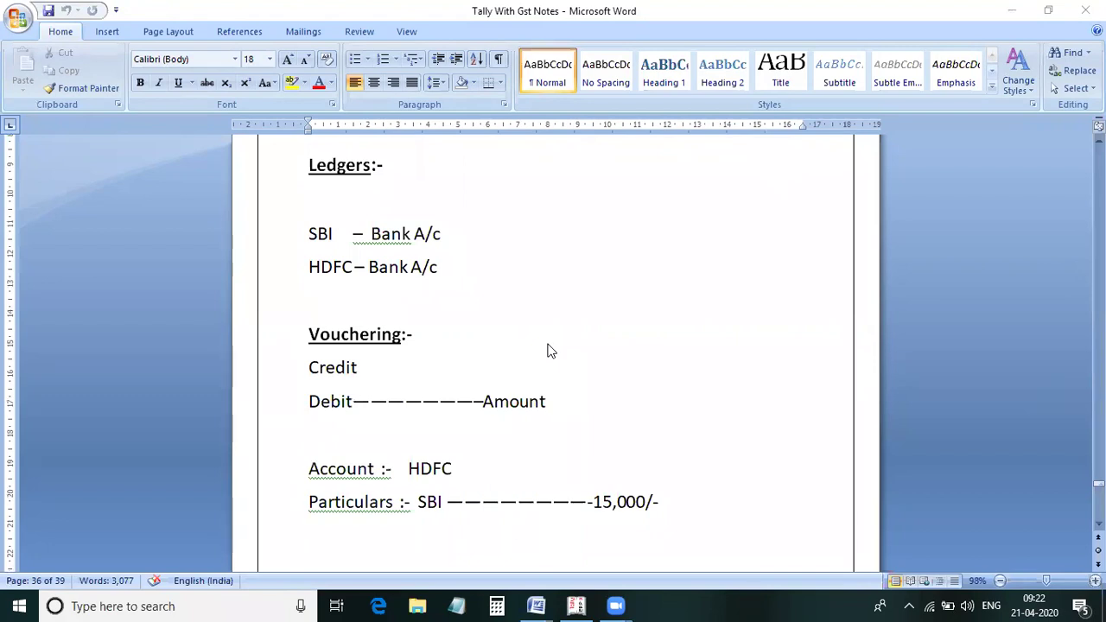
scroll(415, 481, "up", 1)
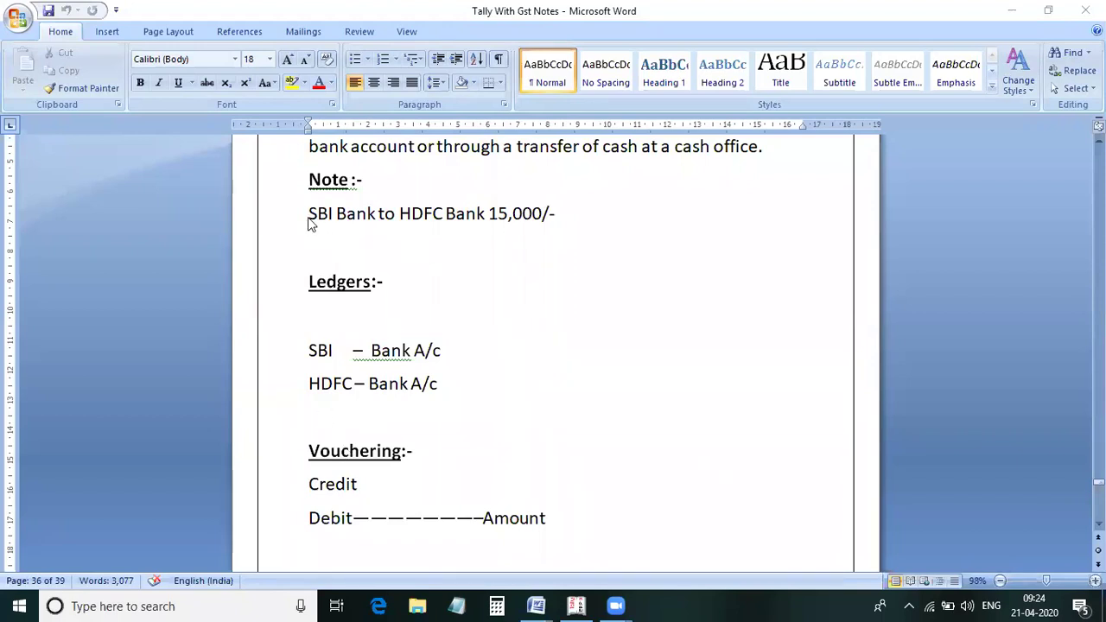
left_click_drag(310, 223, 553, 222)
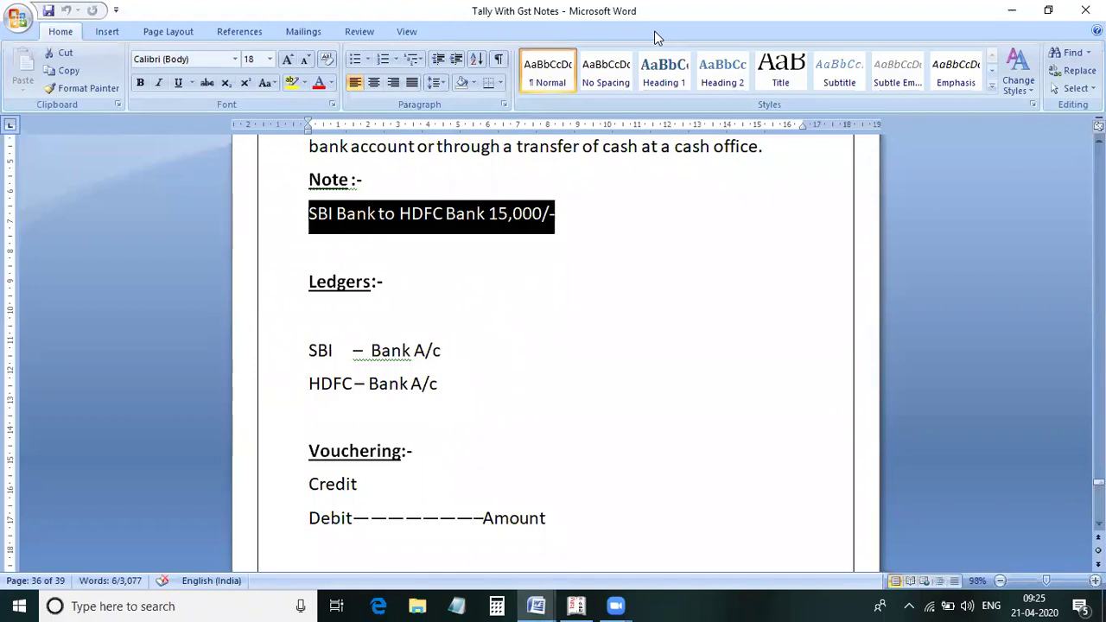
left_click(622, 604)
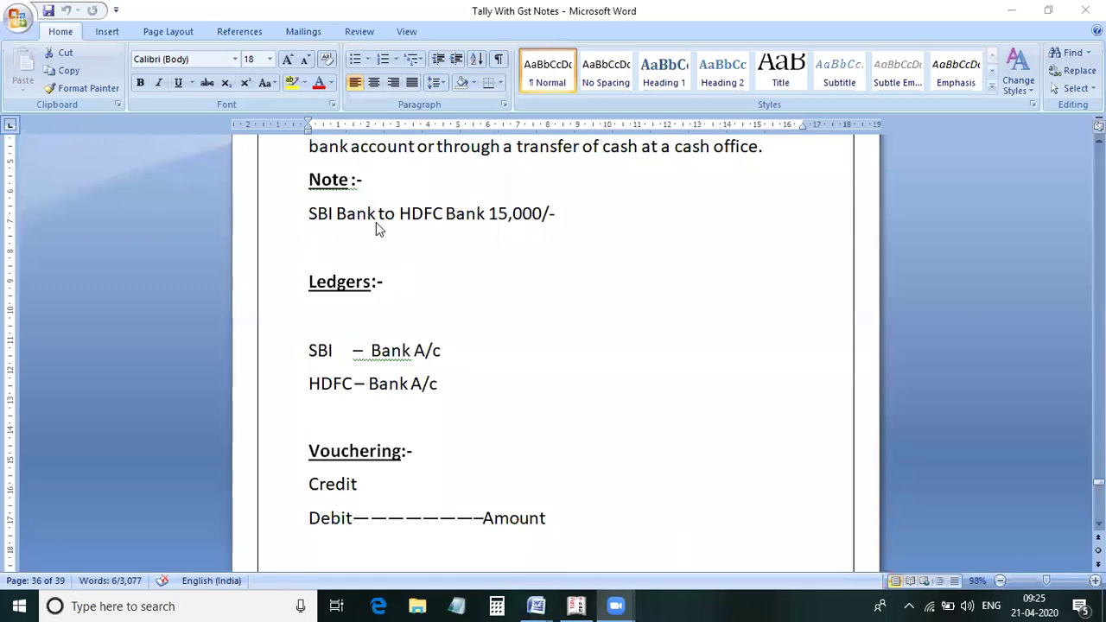
key("shift+End")
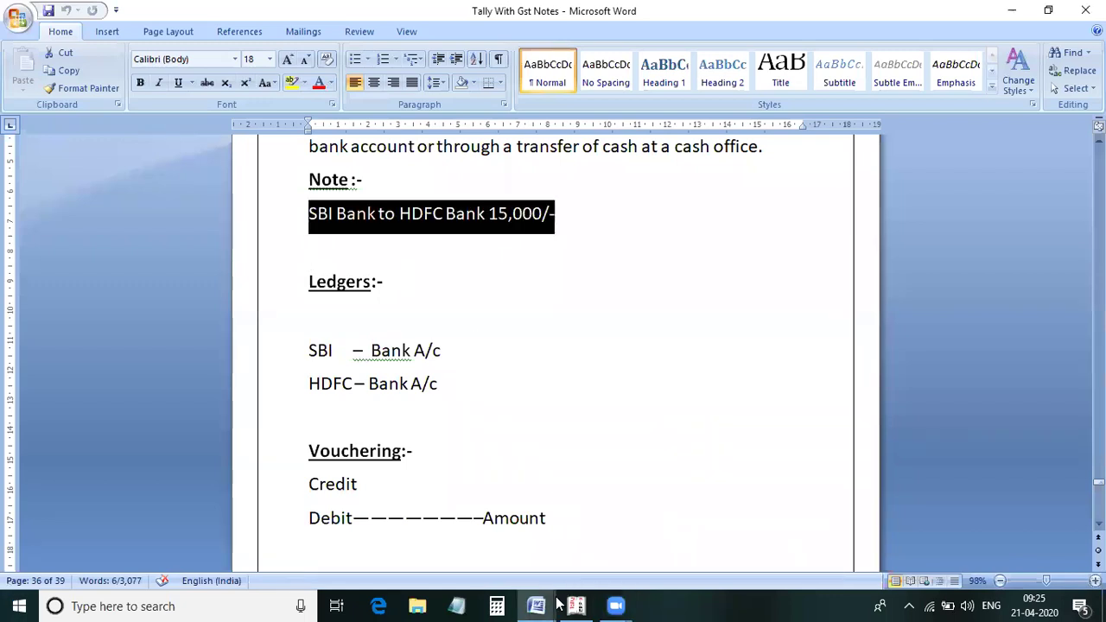
mouse_move(557, 604)
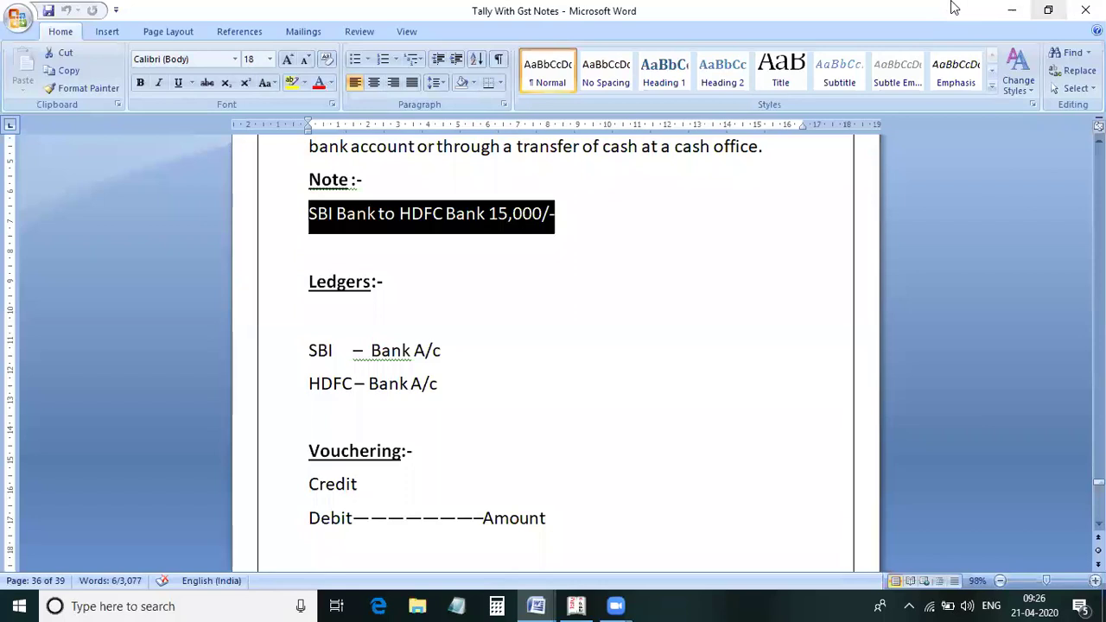
left_click(846, 475)
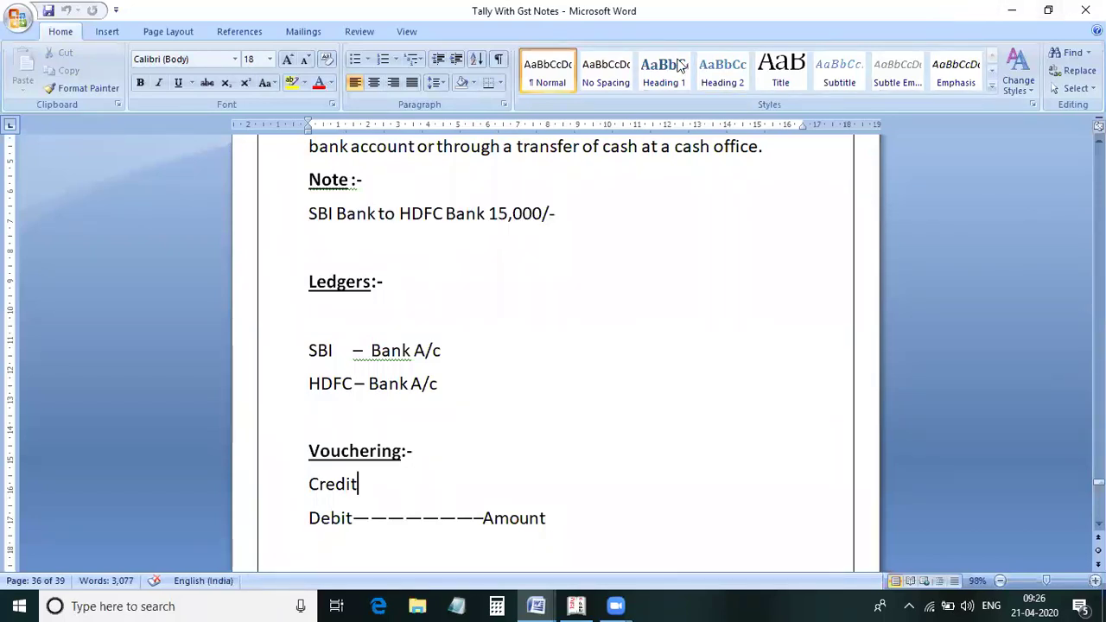
left_click(615, 605)
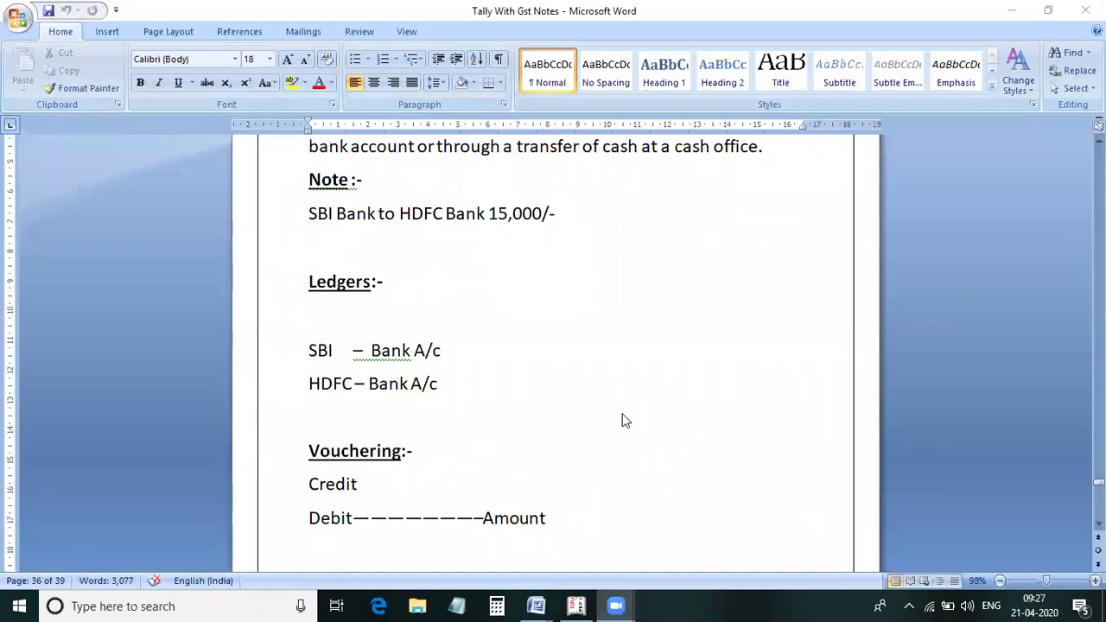
Compare the Note, Ledgers and Vouchering sections to see how the SBI to HDFC transfer is entered.
scroll(624, 421, "down", 1)
scroll(624, 421, "down", 1)
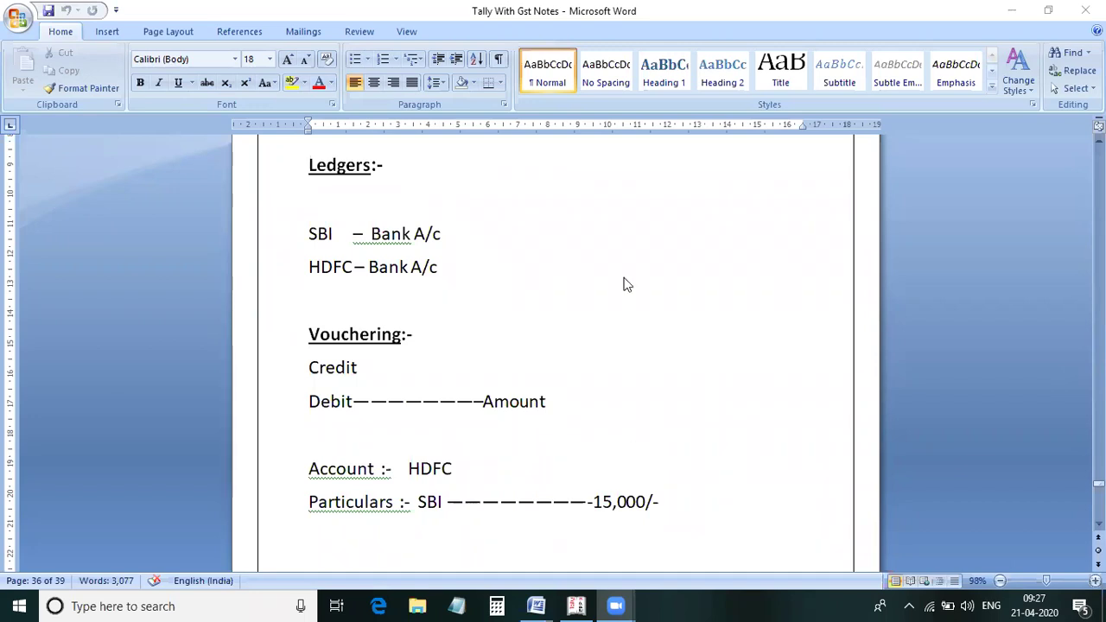
scroll(557, 377, "up", 1)
scroll(555, 374, "down", 1)
scroll(553, 371, "up", 1)
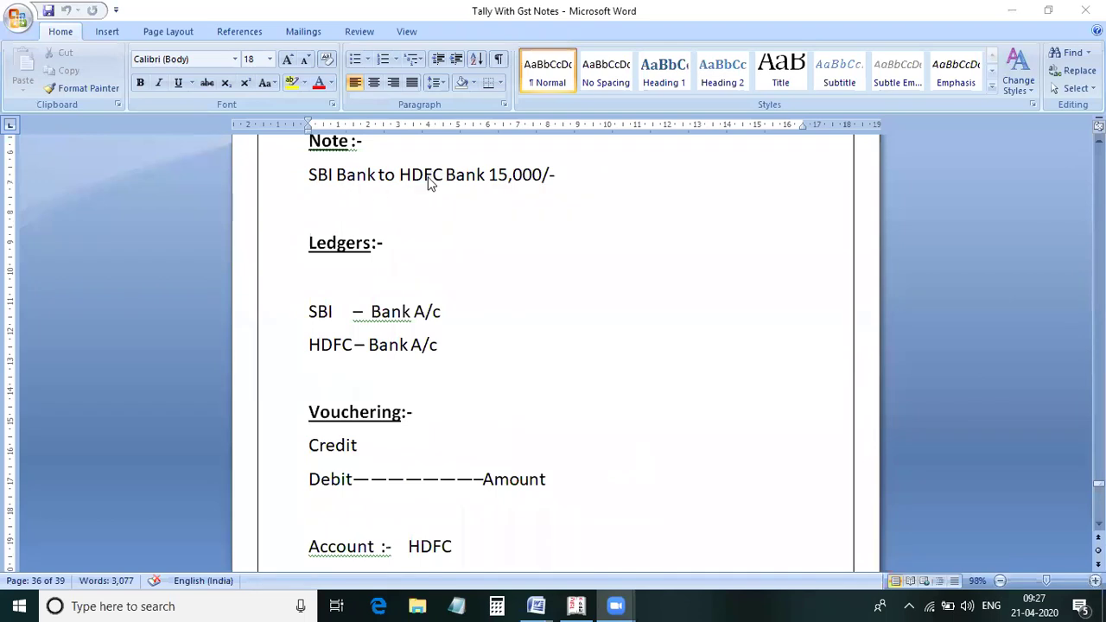
scroll(402, 347, "down", 2)
scroll(388, 343, "up", 1)
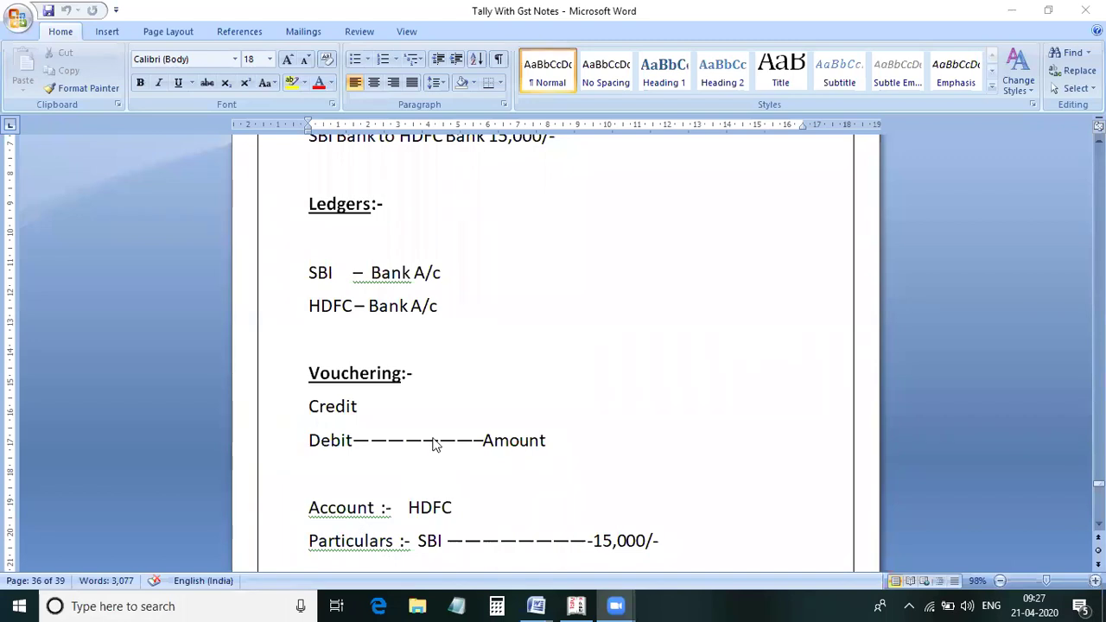
scroll(802, 271, "up", 1)
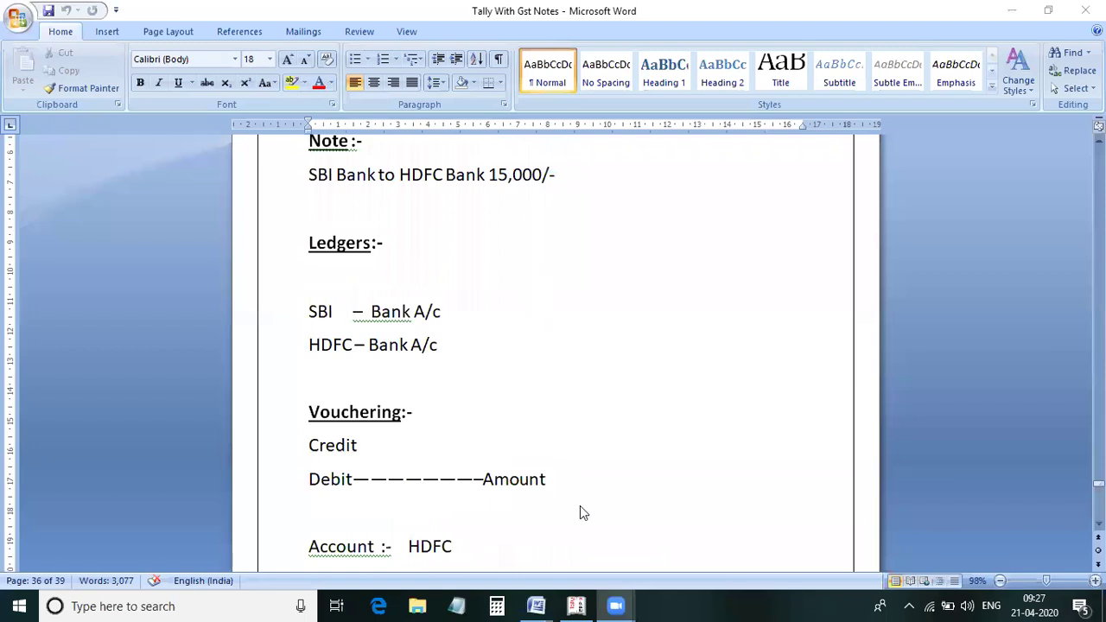
scroll(423, 398, "down", 1)
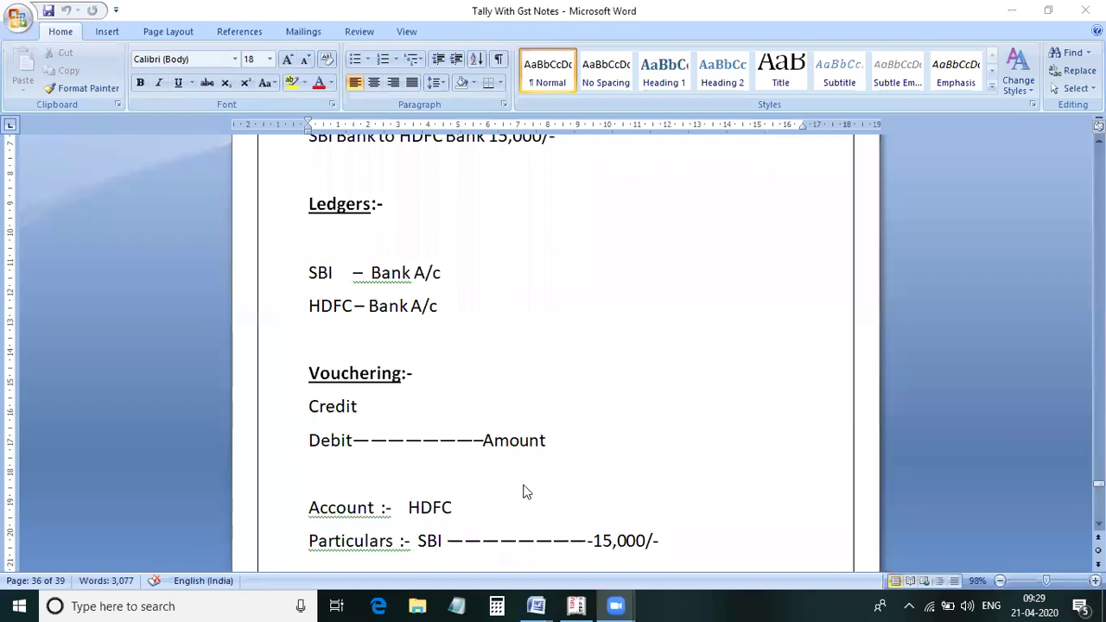
Find Problem 1 further down the notes and read through its numbered list of transactions.
scroll(525, 488, "down", 3)
scroll(523, 475, "down", 3)
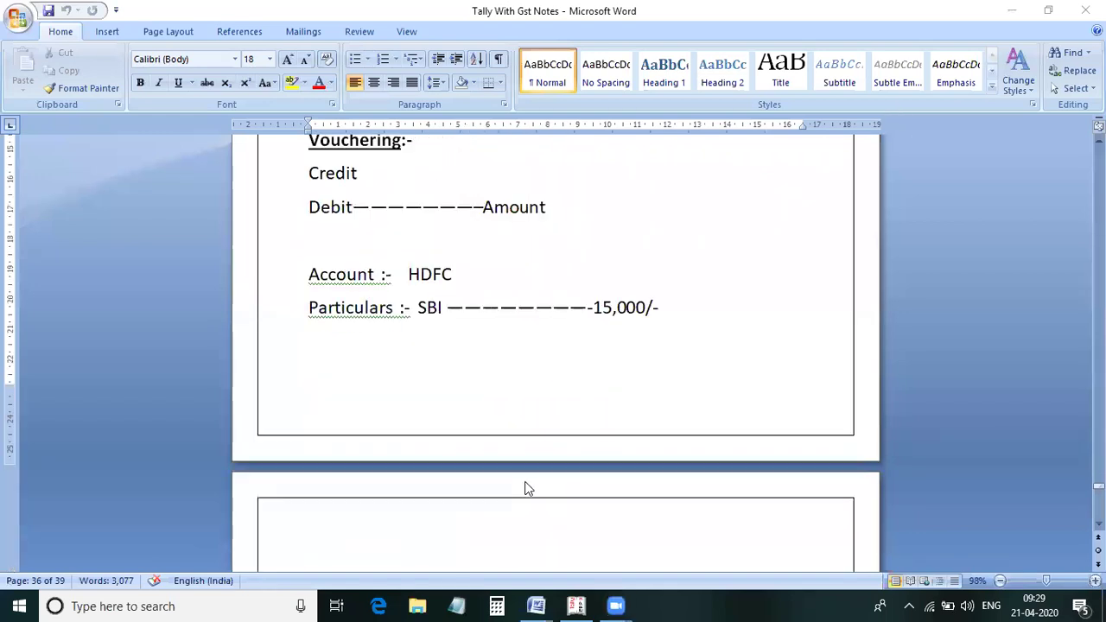
scroll(516, 455, "down", 10)
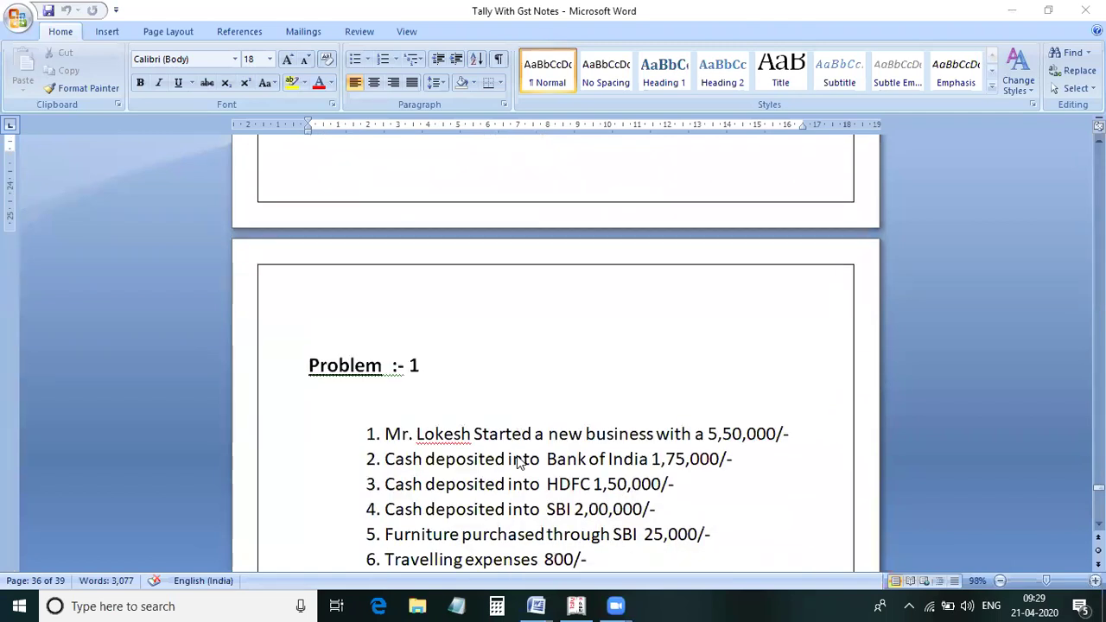
scroll(518, 462, "down", 1)
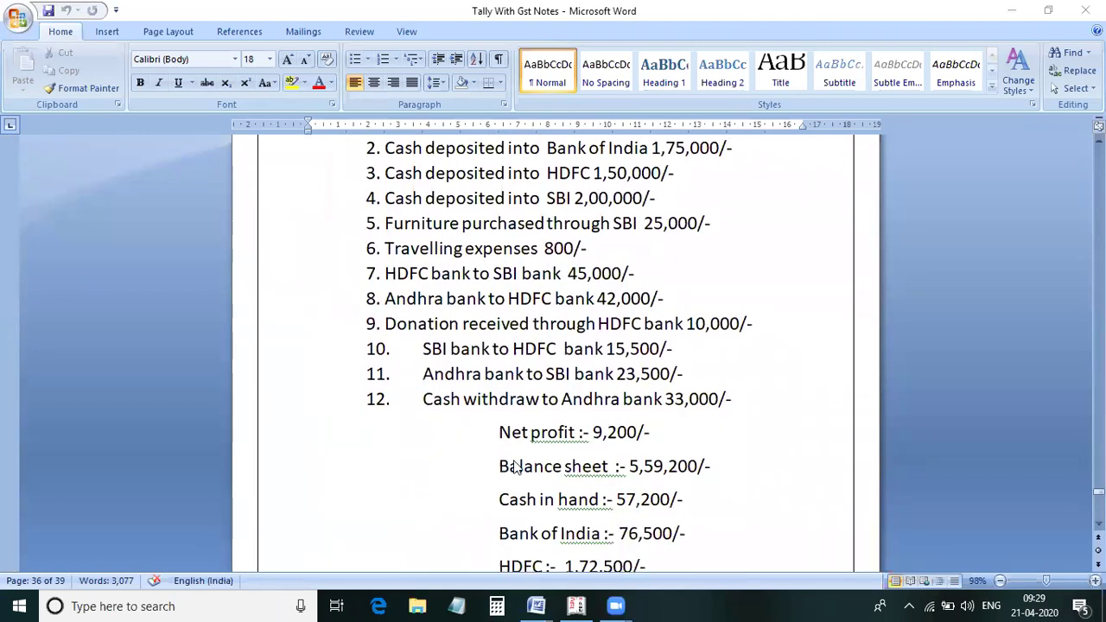
scroll(516, 484, "up", 2)
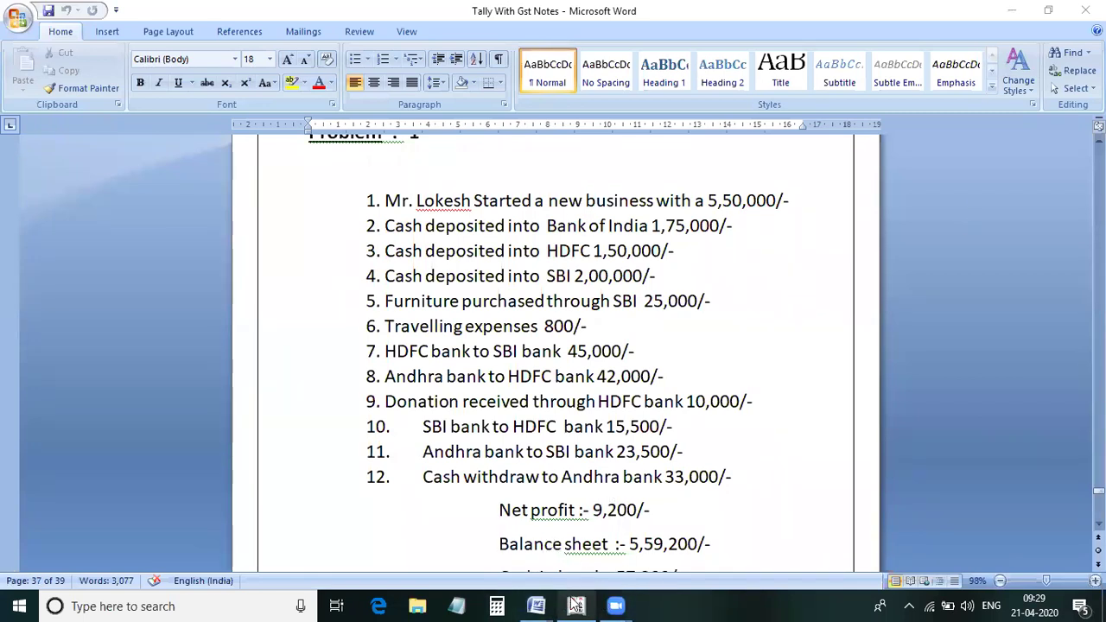
Switch to Tally.ERP 9 and open the Company Creation form from Company Info.
mouse_move(573, 604)
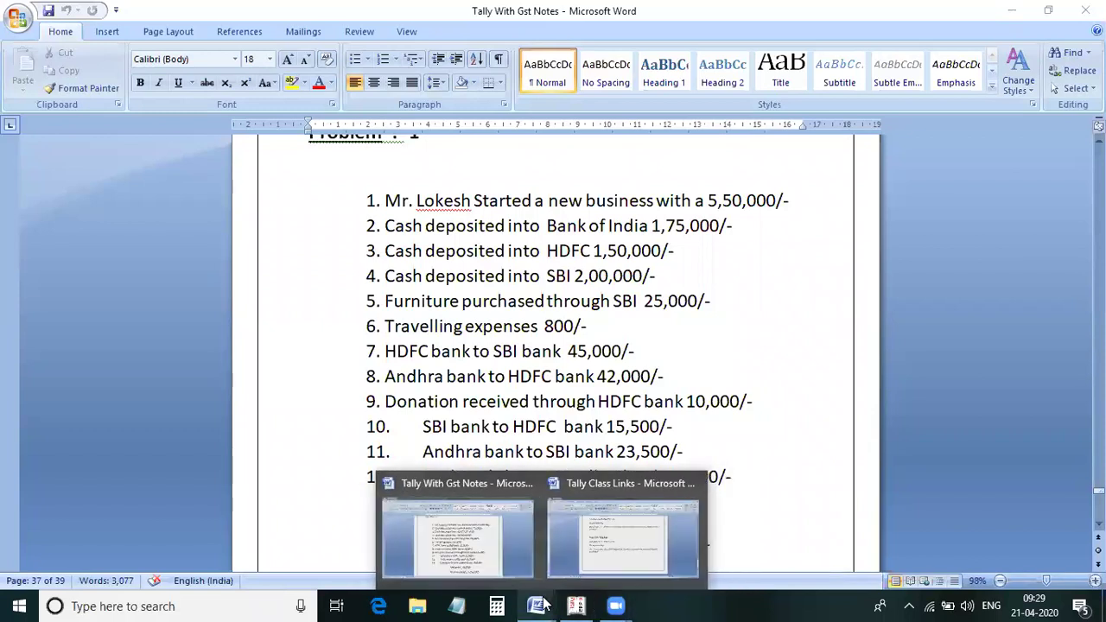
mouse_move(620, 605)
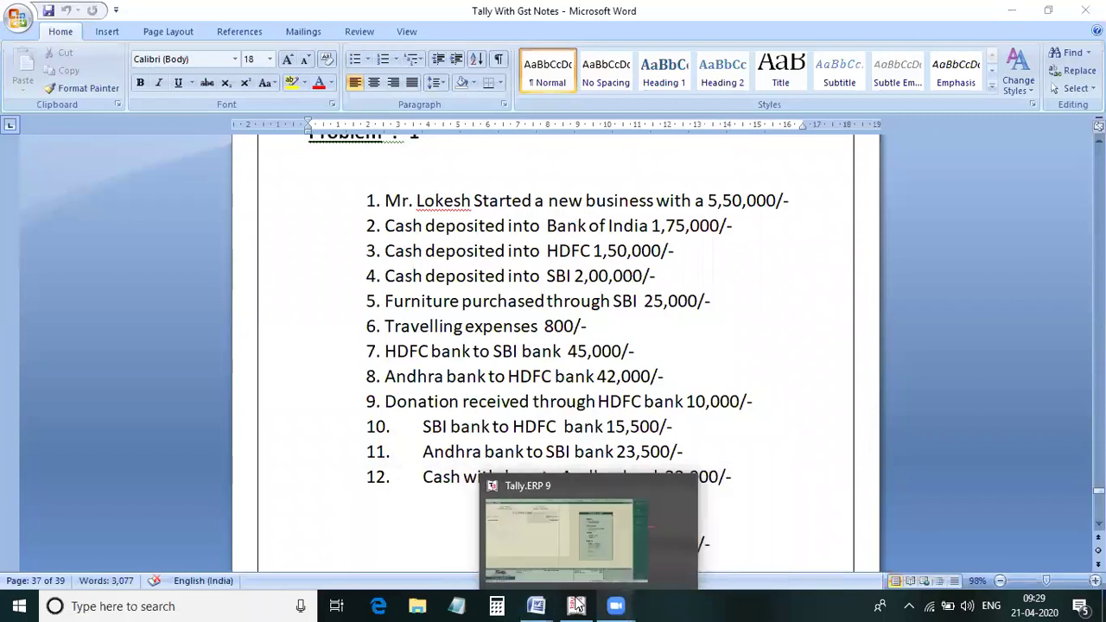
left_click(660, 575)
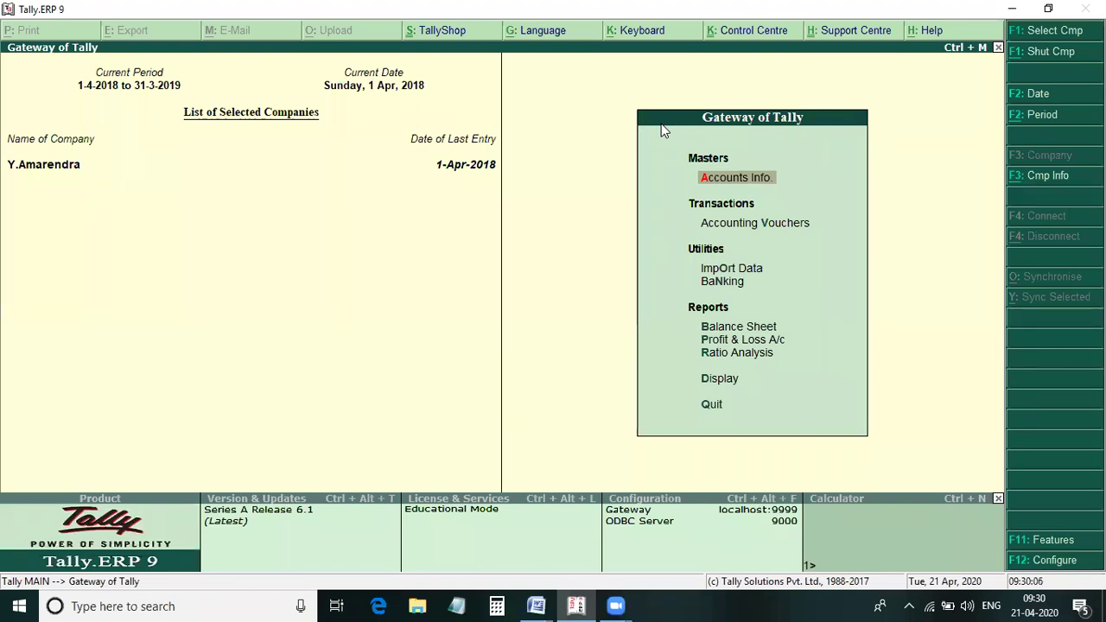
key("Return")
key("Down")
key("Down")
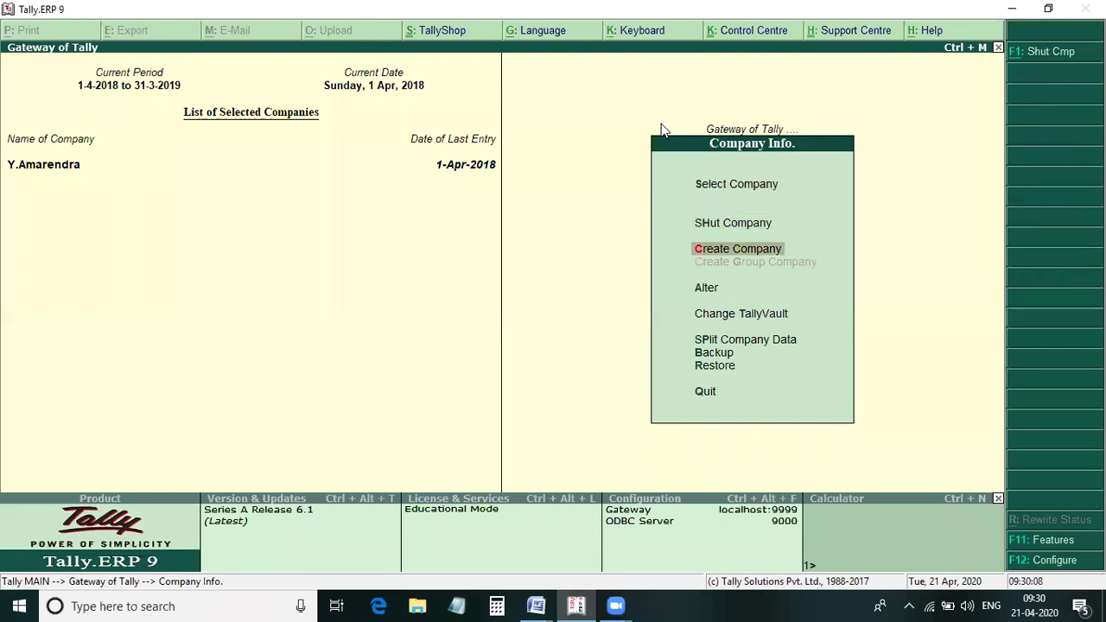
key("Return")
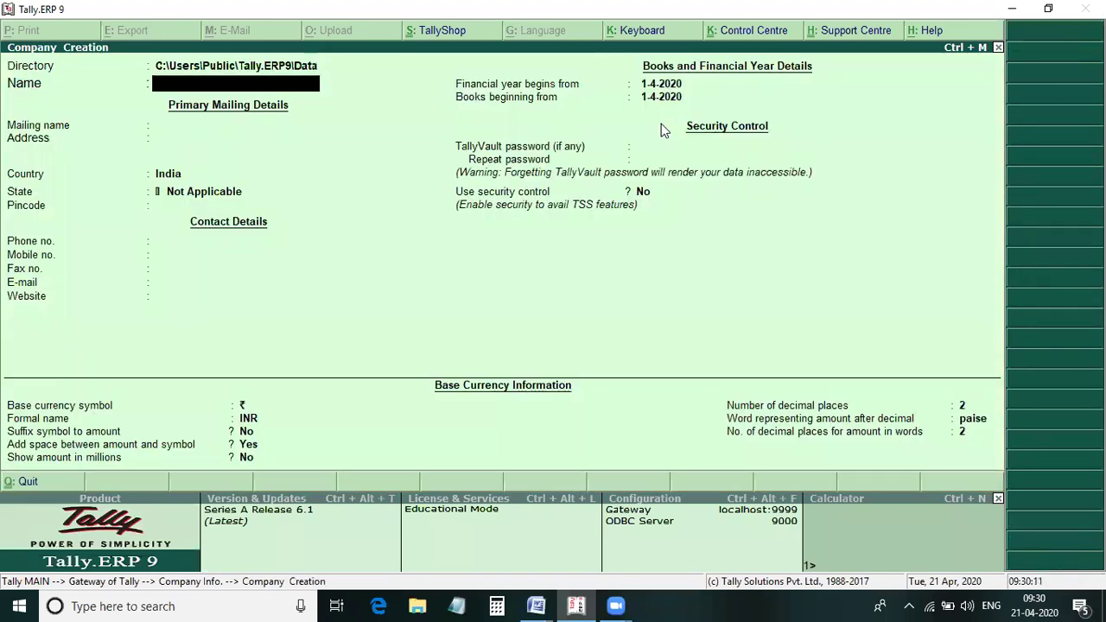
Enter the Problem 1 business owner's name as the company name, keep it as the mailing name and leave the address blank.
type("MR.LOKESH")
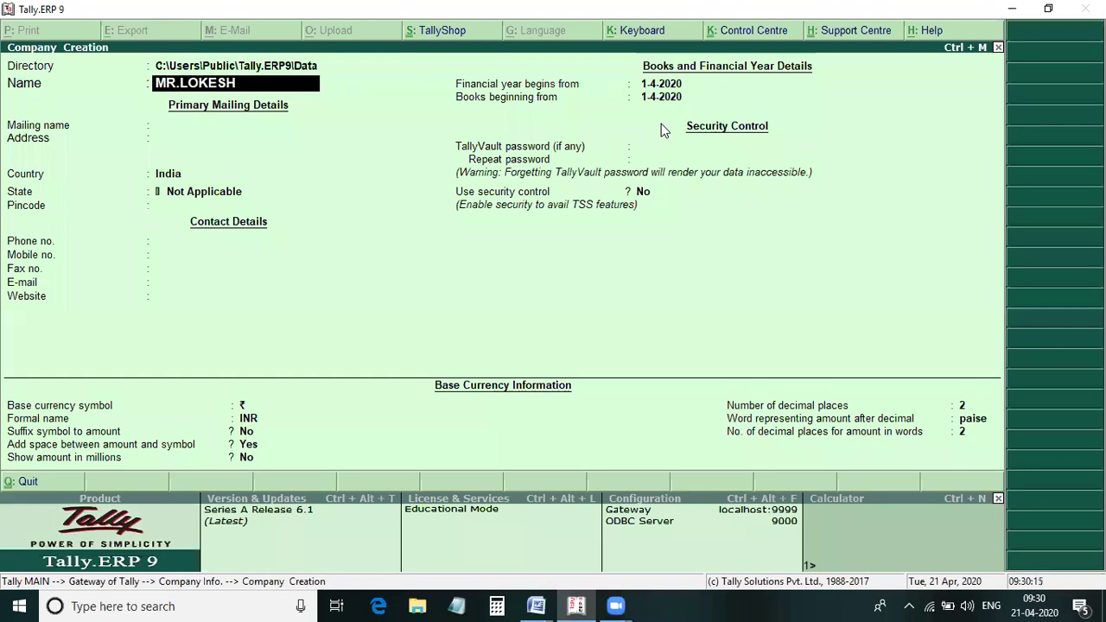
key("Return")
key("Return")
key("Return")
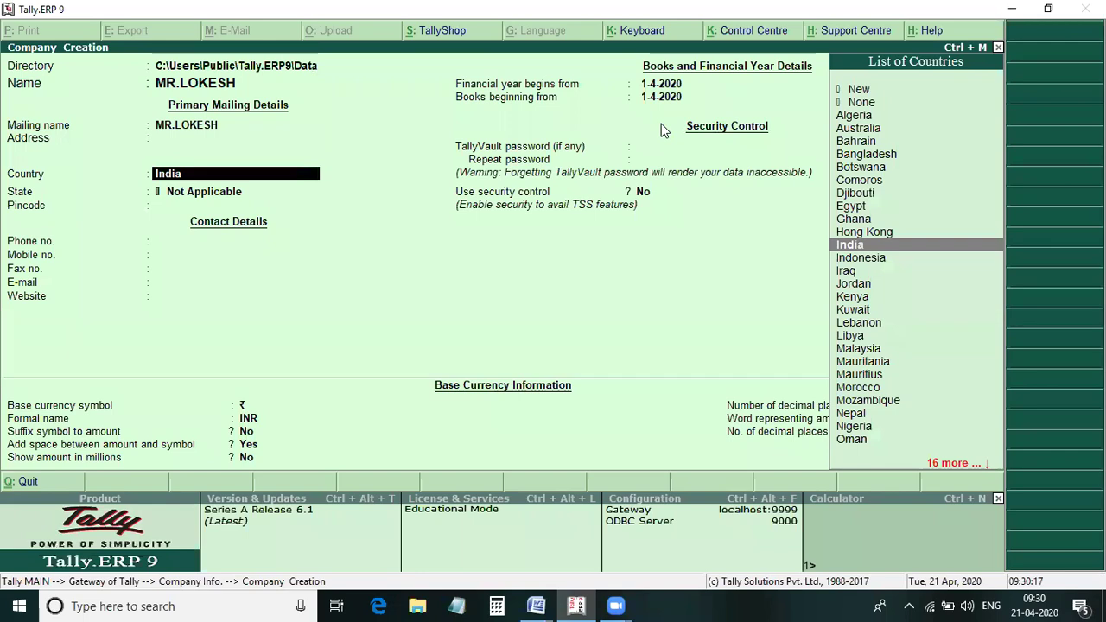
Set the company's country to India and state to Andhra Pradesh, and save the new company.
key("Return")
key("Down")
key("Down")
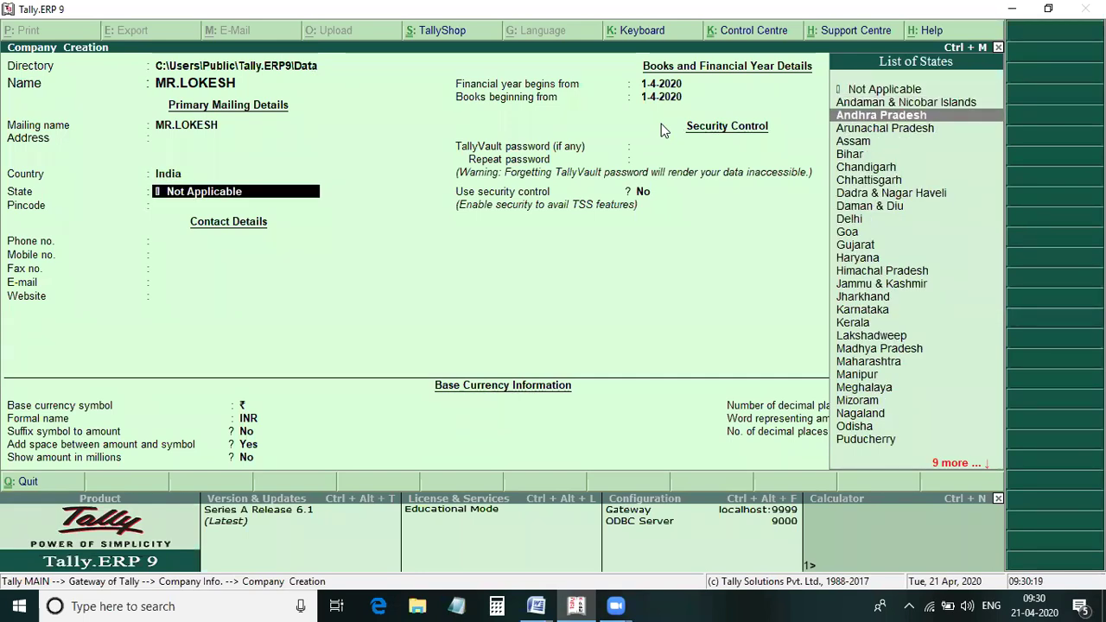
key("Return")
key("Caps_Lock")
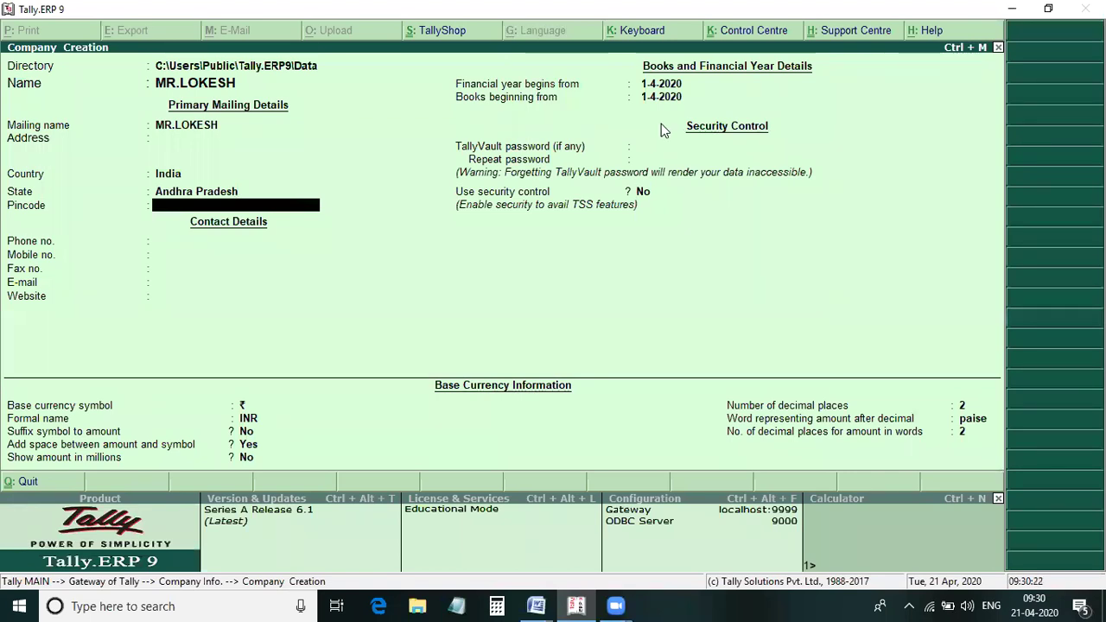
key("Escape")
key("y")
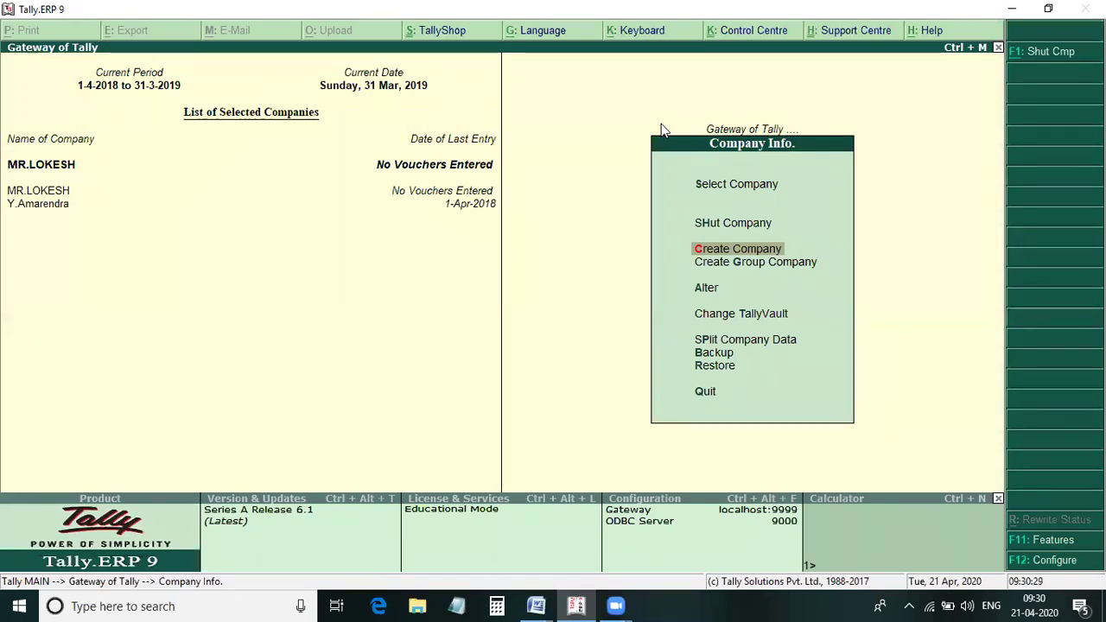
Open Multi Ledger Creation for the new company with All Items as the group.
key("Escape")
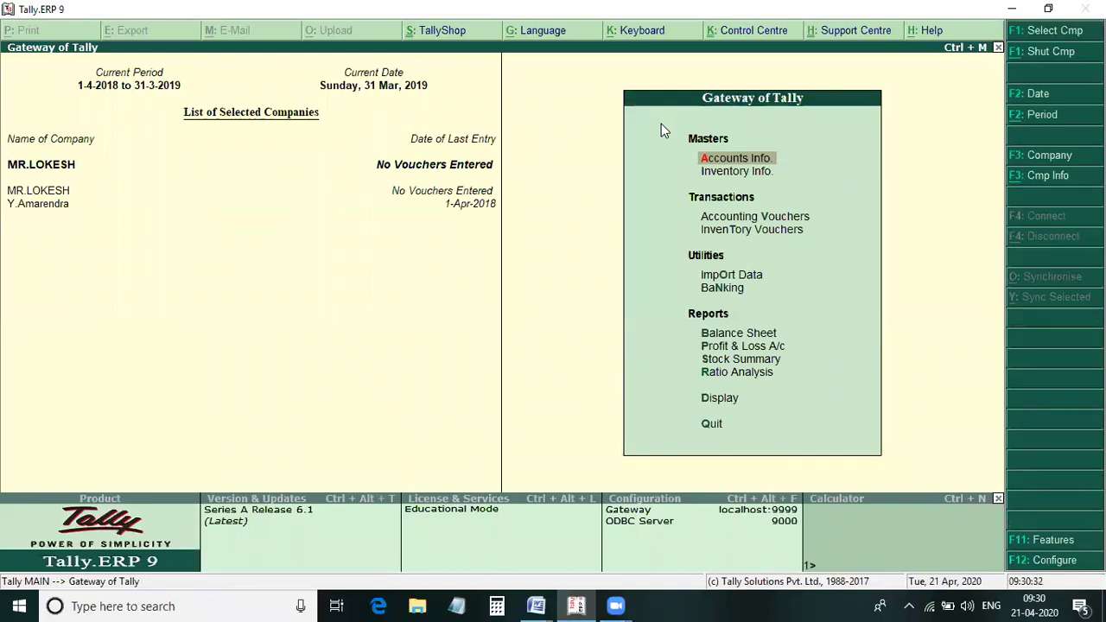
key("Return")
key("Return")
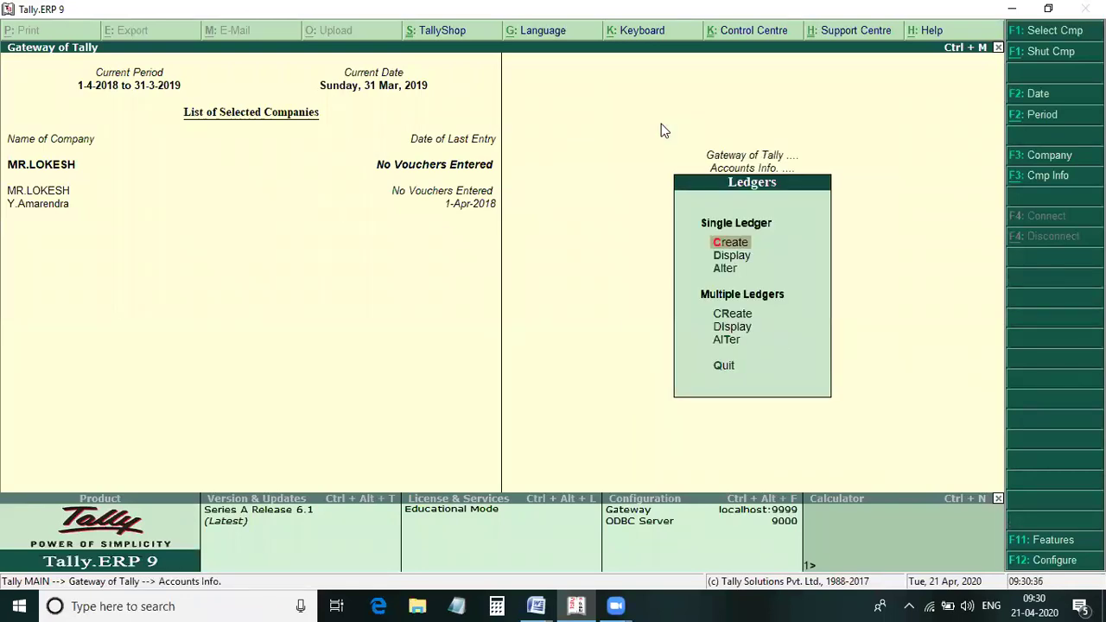
key("Down")
key("Down")
key("Down")
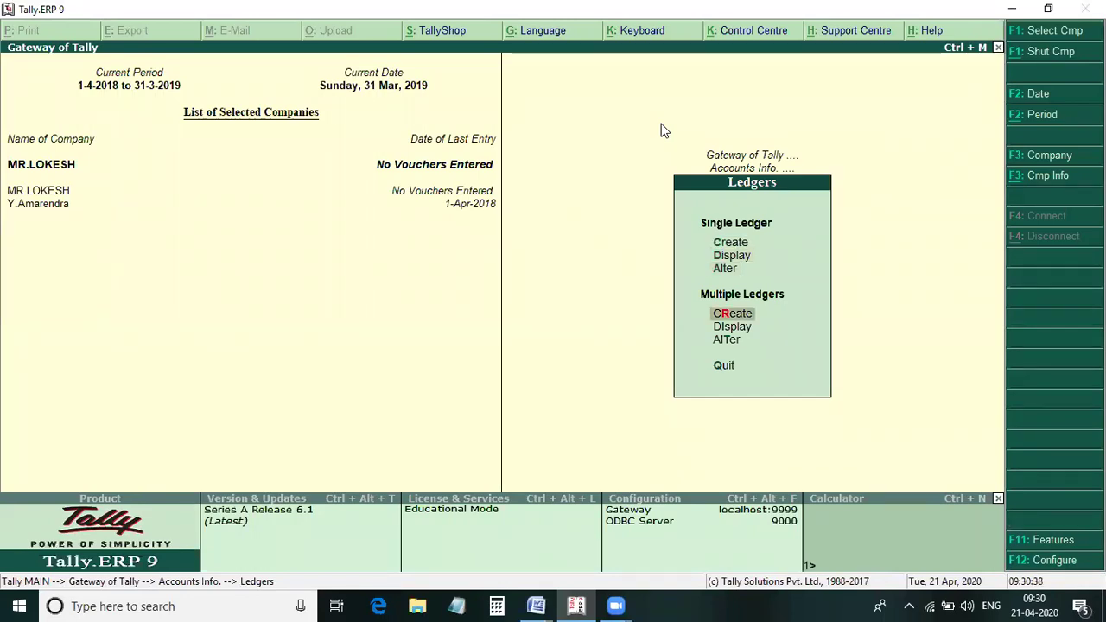
key("Return")
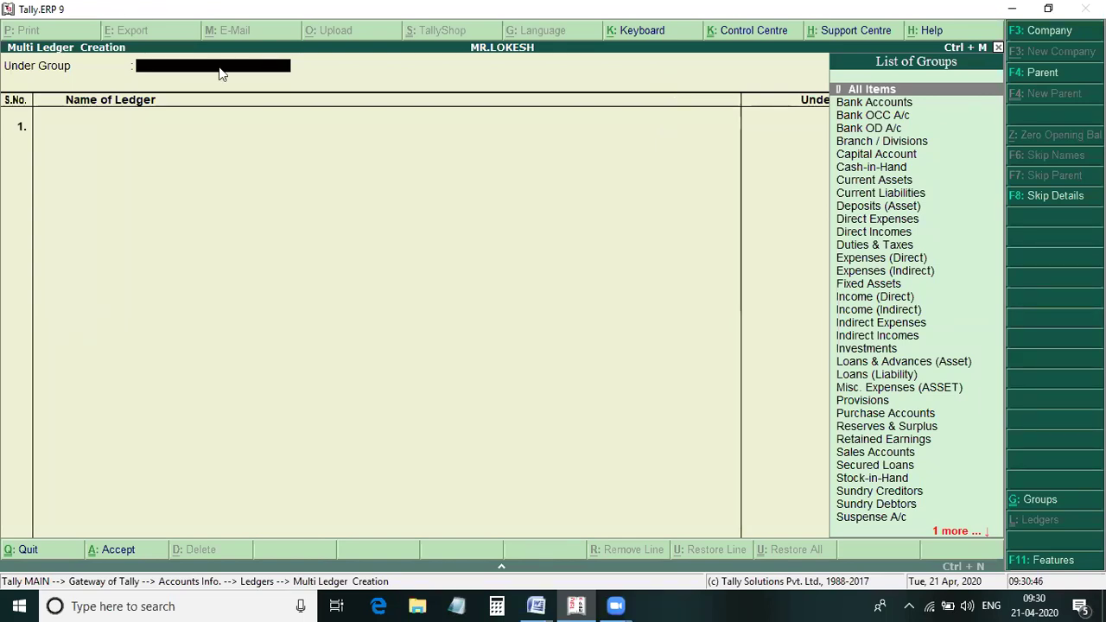
key("Return")
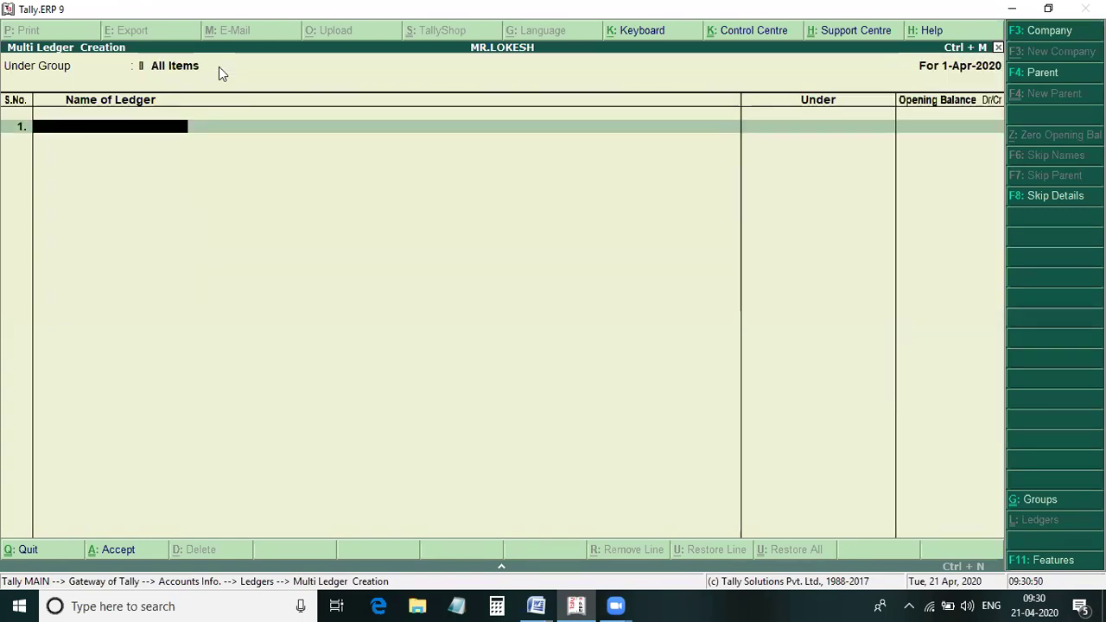
Add the business owner's name as the first ledger under Capital Account, leaving the opening balance blank.
type("Mr.Lokesh")
key("Return")
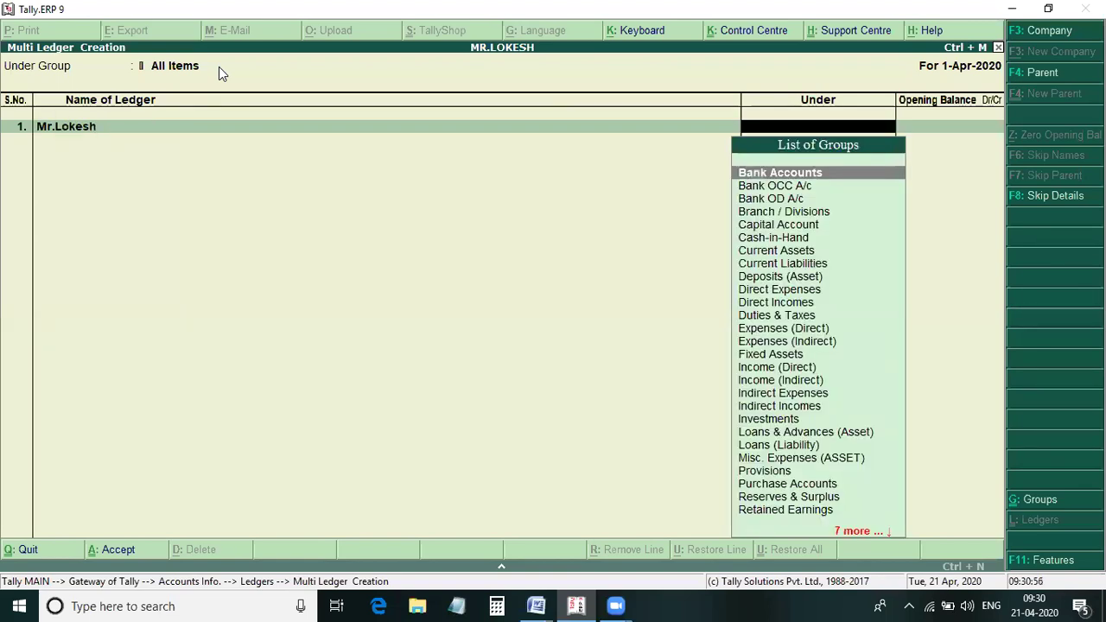
type("C")
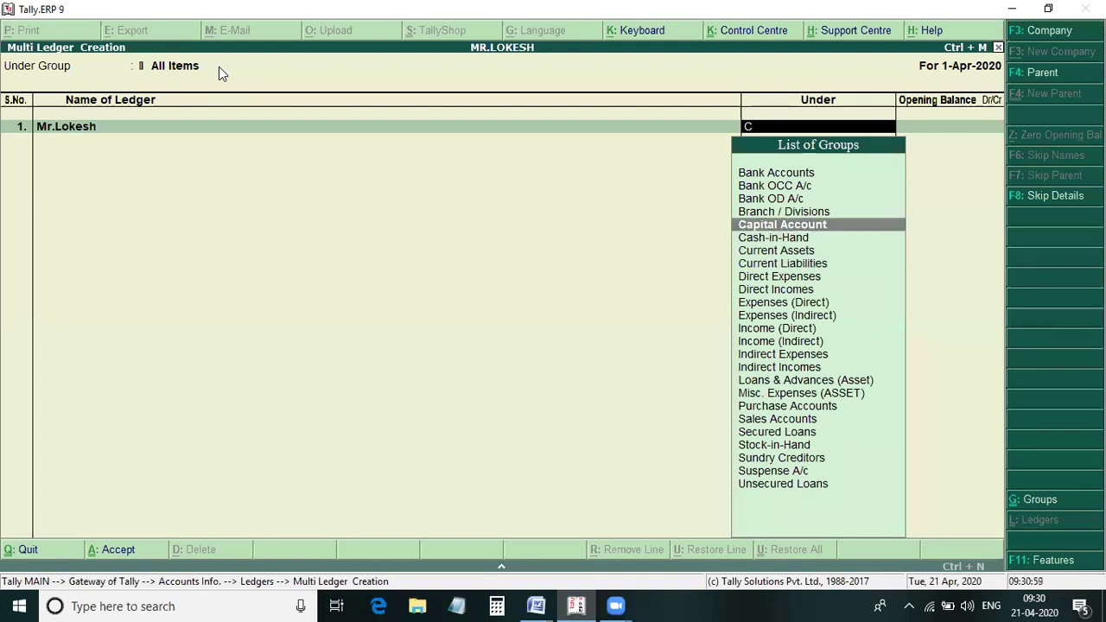
key("Return")
key("Return")
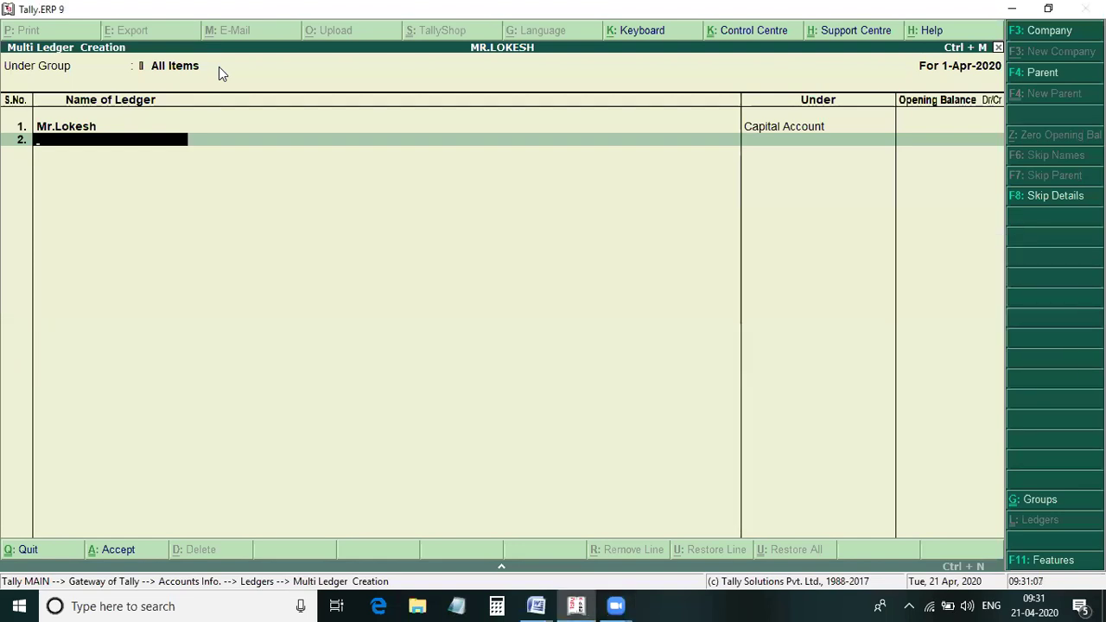
Switch to the Tally With Gst Notes document in Word and highlight transaction 2 of Problem 1, the Bank of India deposit.
key("alt+Tab")
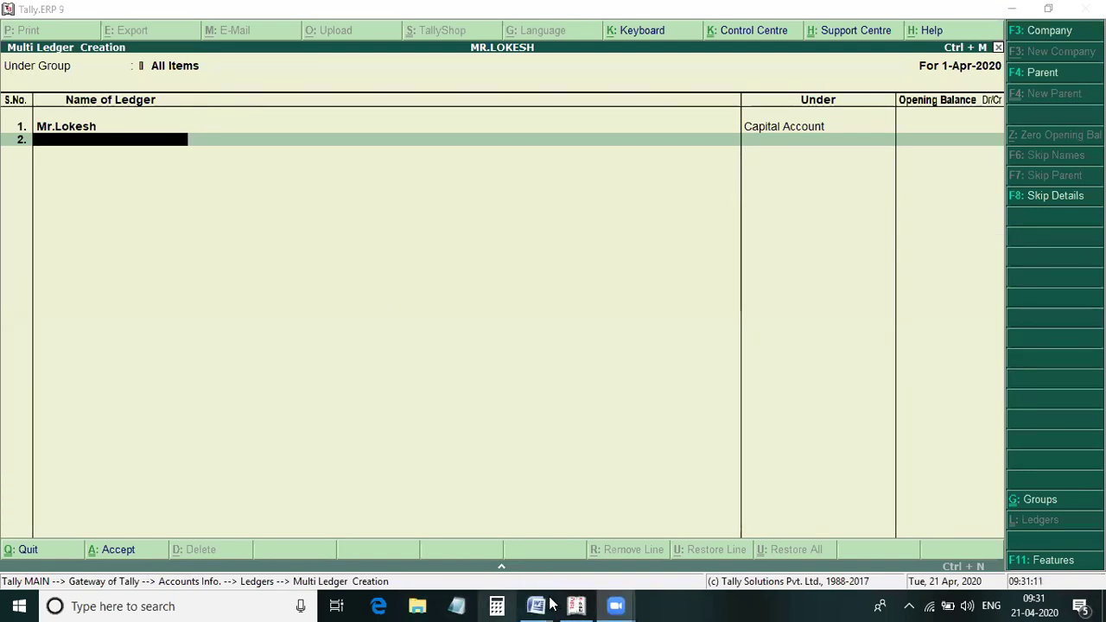
mouse_move(545, 605)
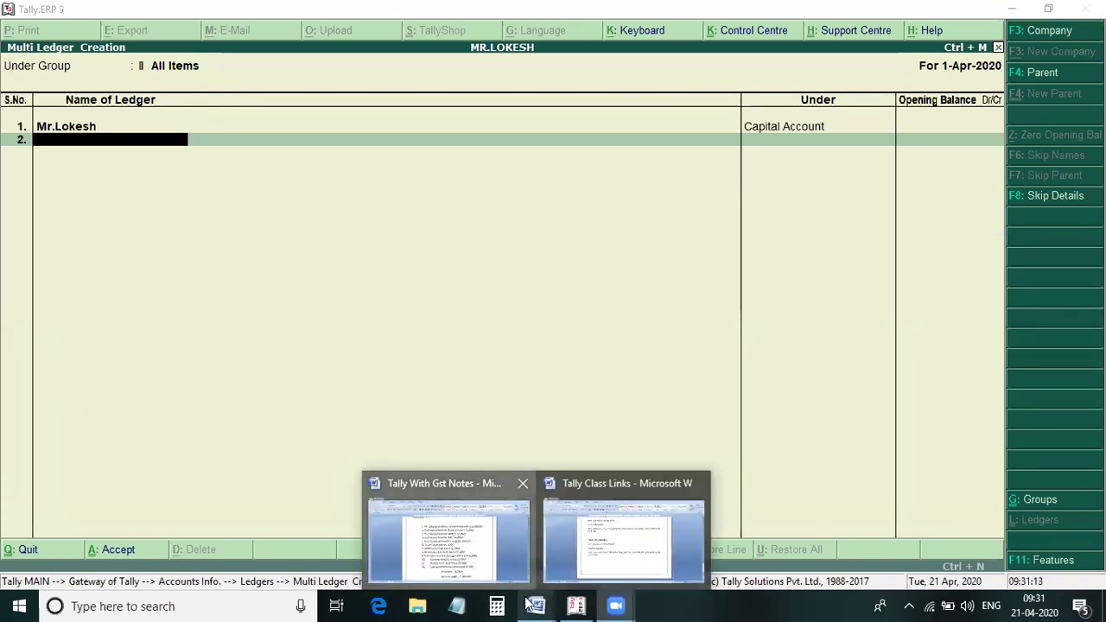
left_click(444, 532)
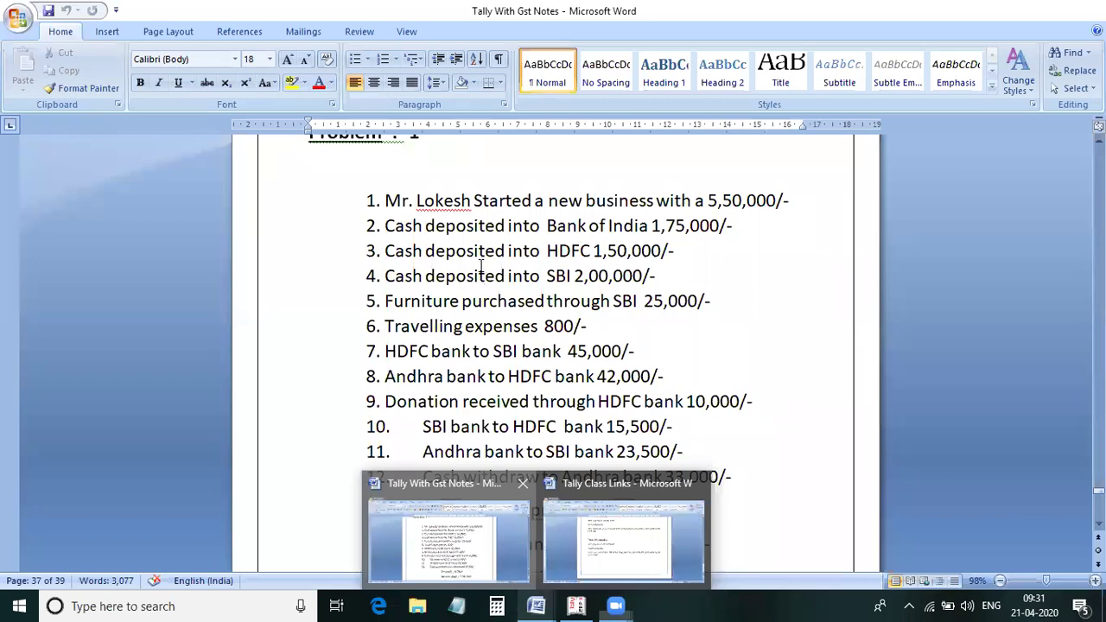
left_click(732, 226)
key("shift+Left")
key("shift+Left")
key("ctrl+shift+Left")
key("ctrl+shift+Left")
key("ctrl+shift+Left")
key("ctrl+shift+Left")
key("ctrl+shift+Left")
key("ctrl+shift+Left")
key("ctrl+shift+Left")
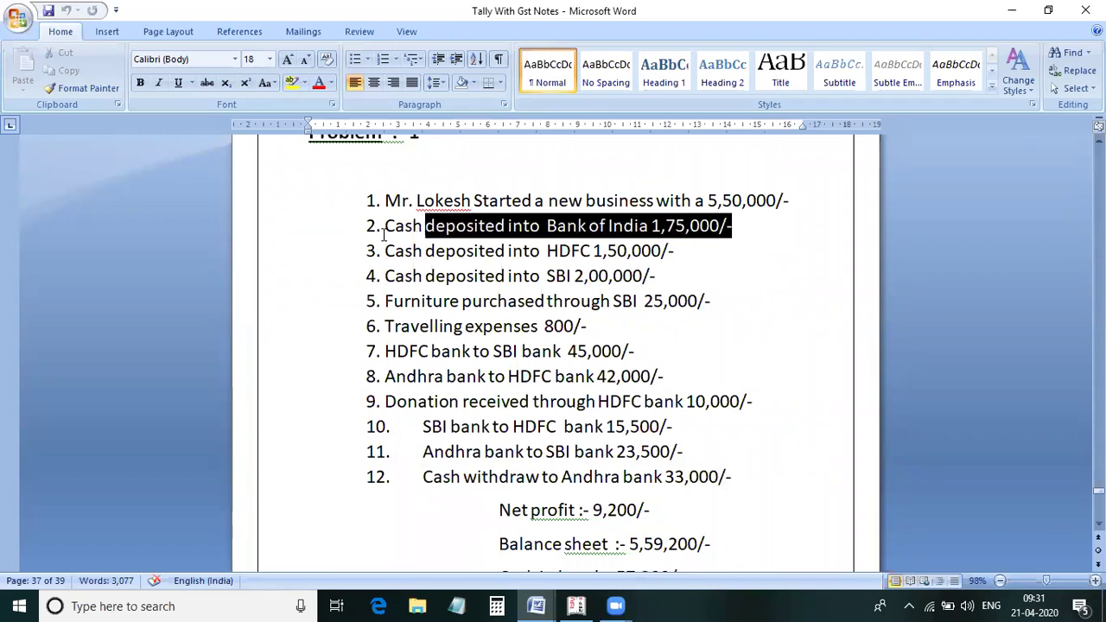
triple_click(387, 228)
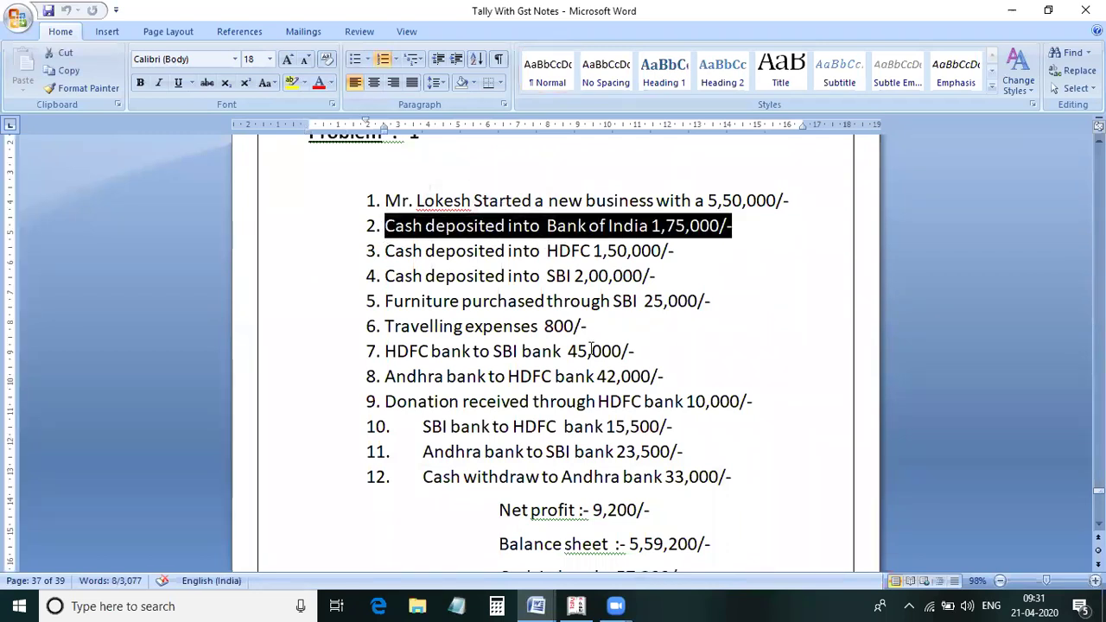
Return to Tally.ERP 9 and add a Bank of India ledger under Bank Accounts with no opening balance.
mouse_move(577, 604)
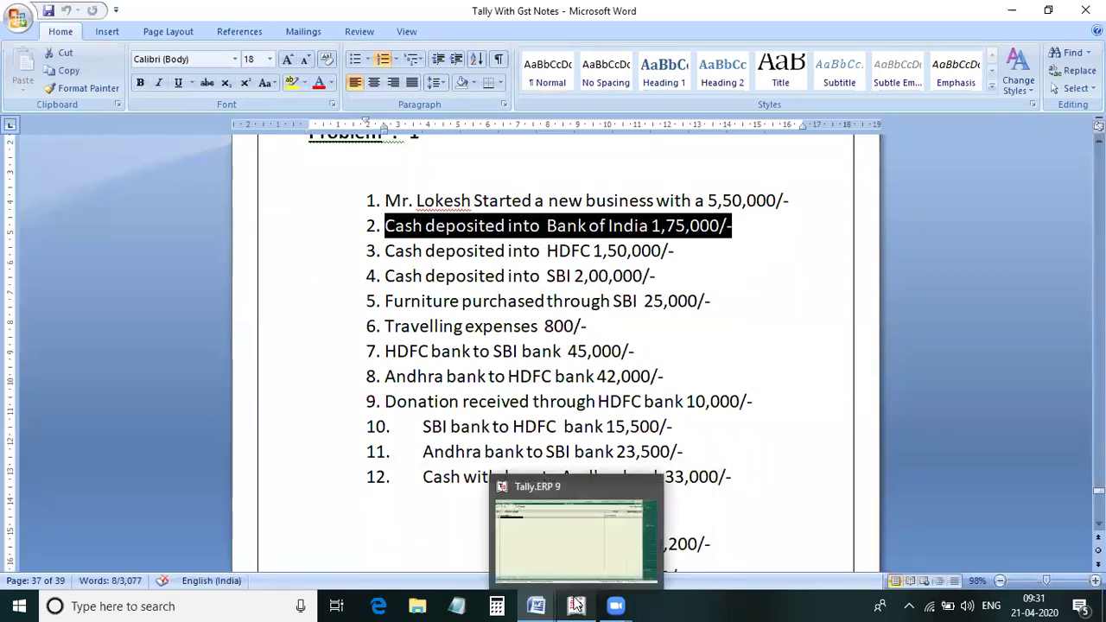
left_click(596, 561)
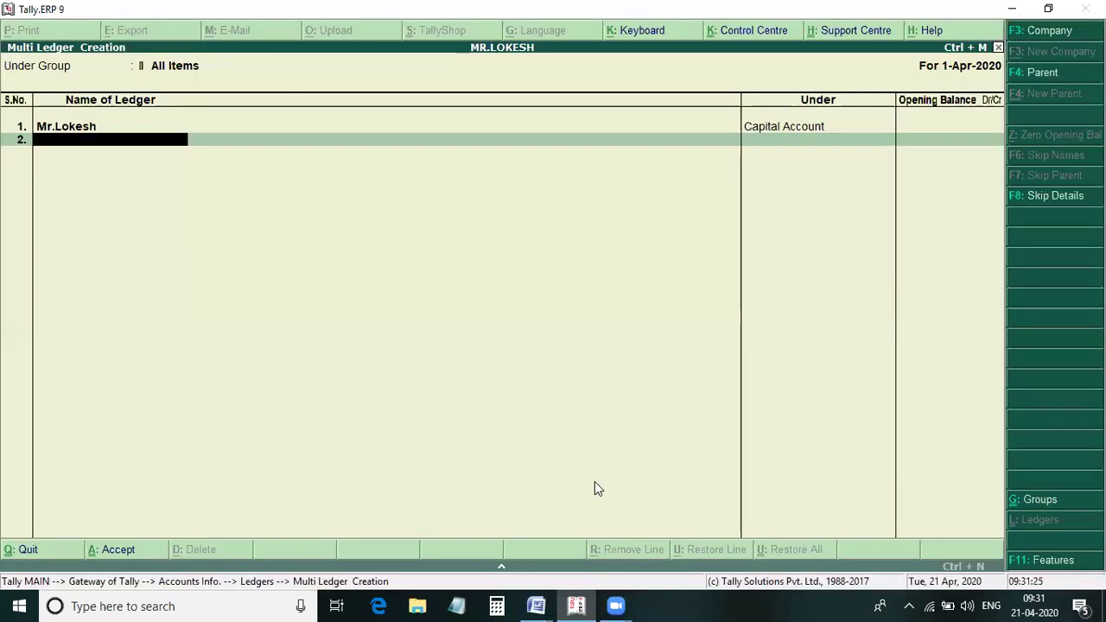
type("Bam")
key("BackSpace")
type("nk of")
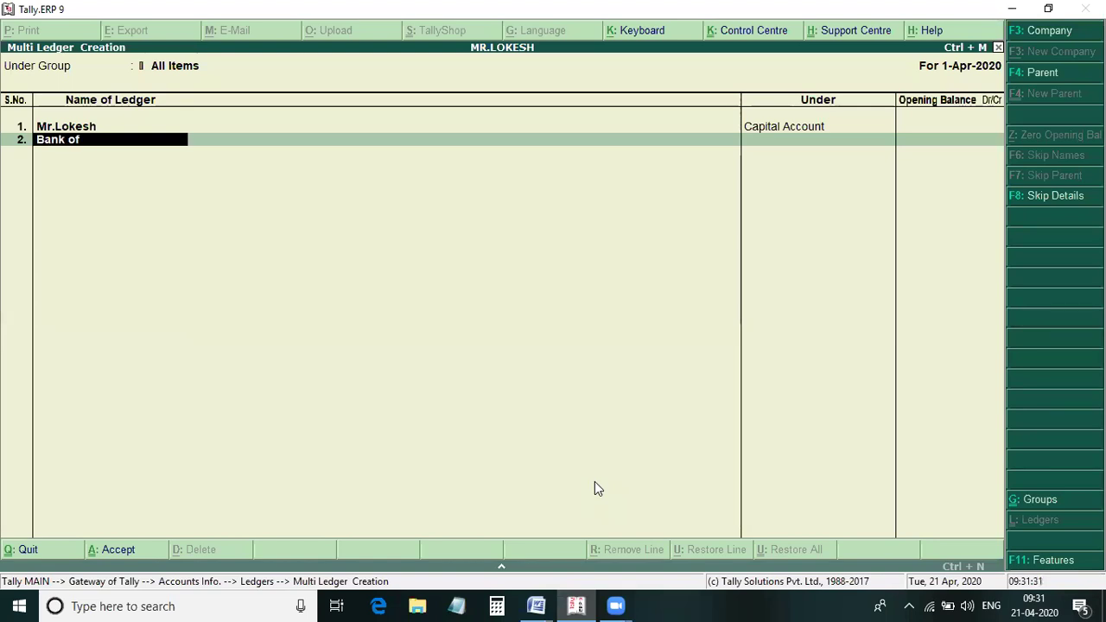
type(" India")
key("Return")
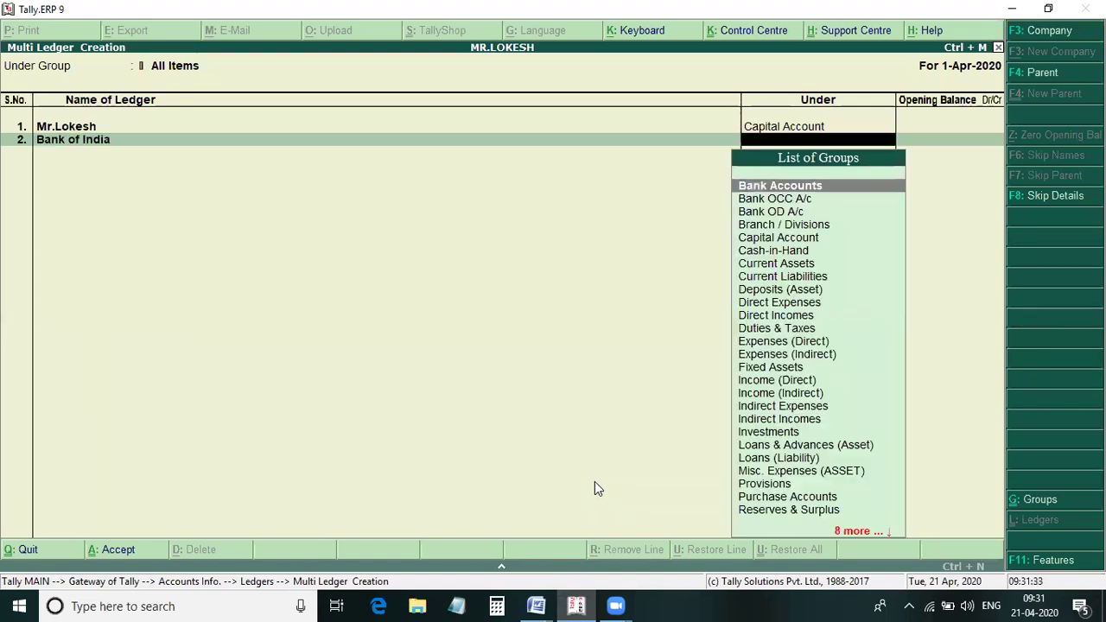
type("B")
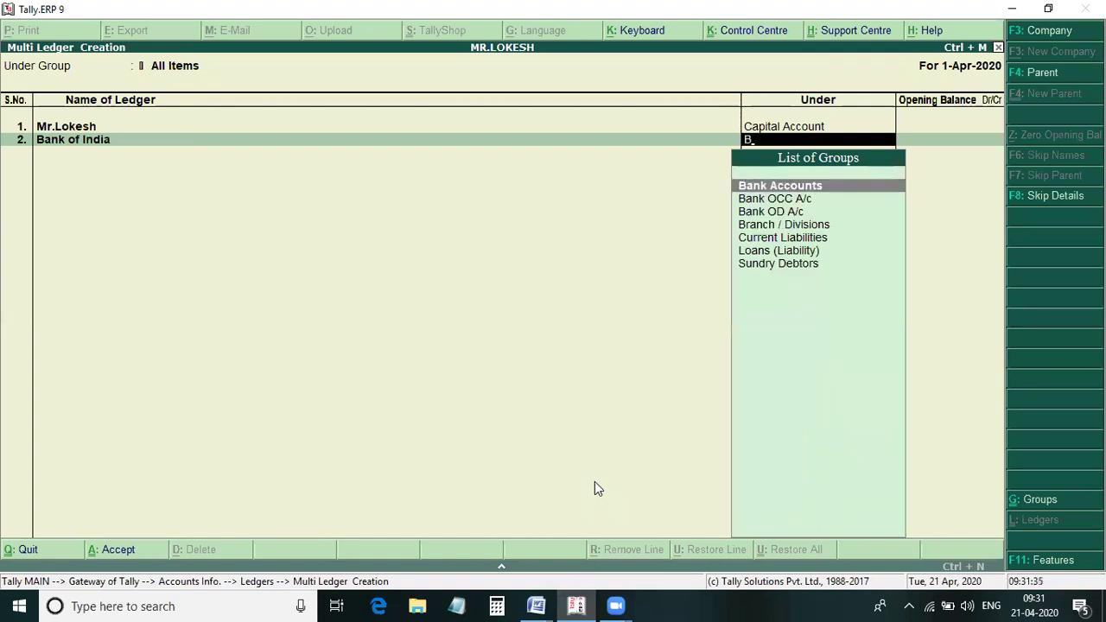
key("Return")
key("Return")
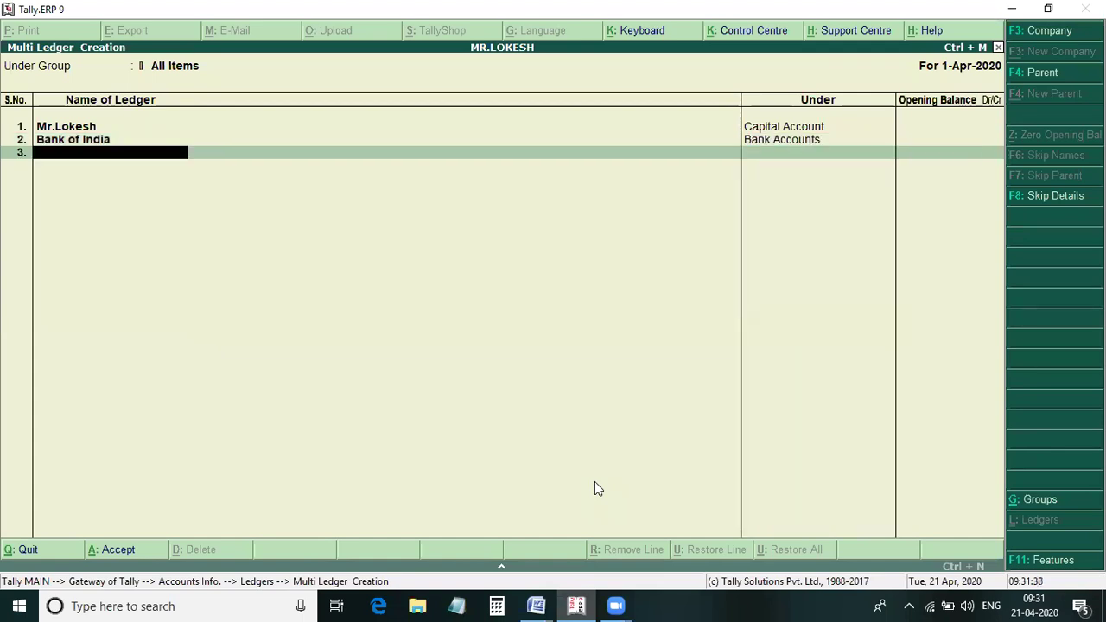
Switch back to the Tally With Gst Notes document and highlight transaction 3, the cash deposit into HDFC.
mouse_move(536, 606)
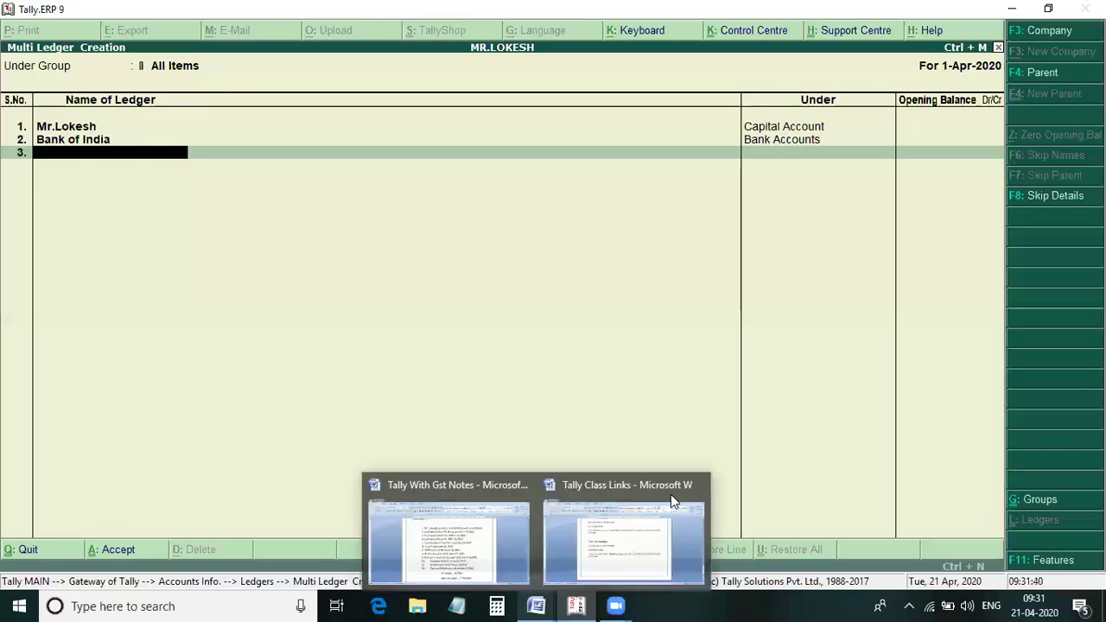
mouse_move(557, 534)
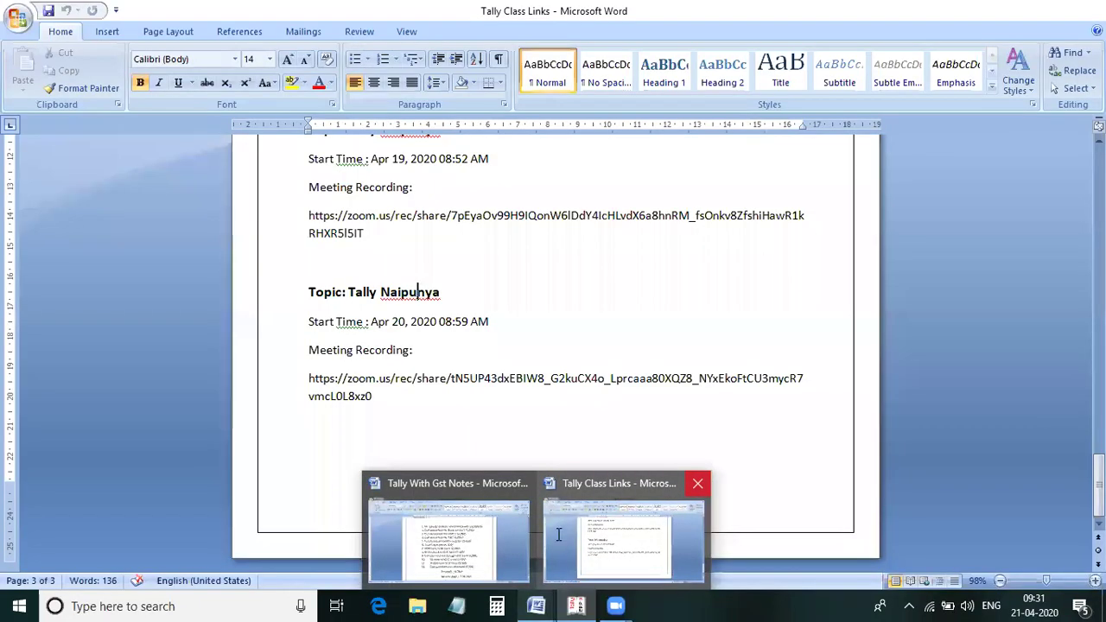
left_click(449, 531)
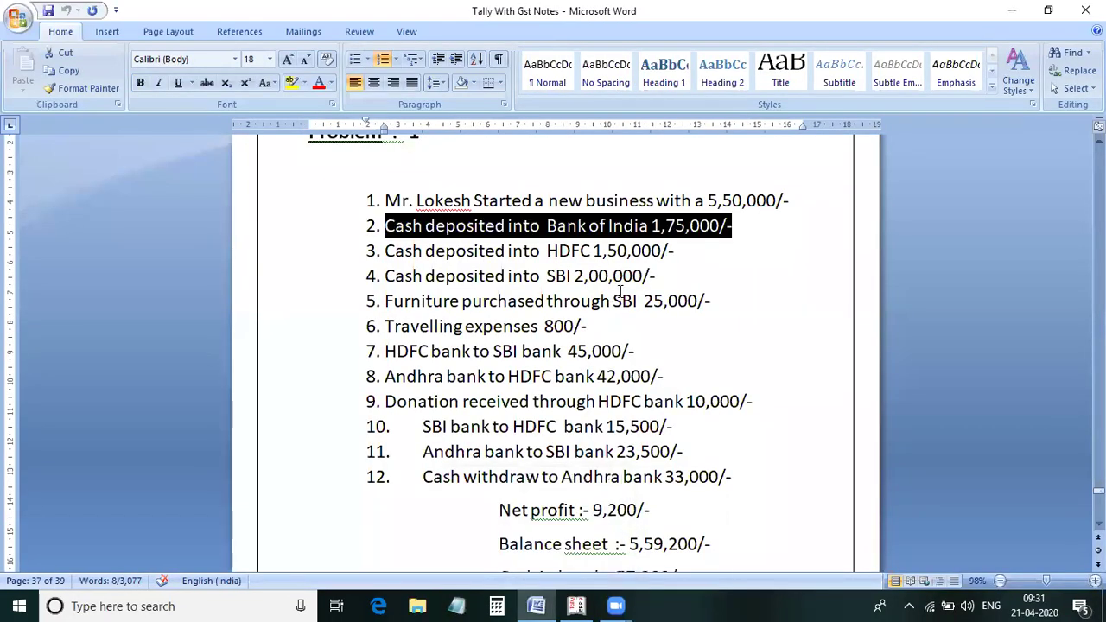
left_click_drag(678, 252, 384, 252)
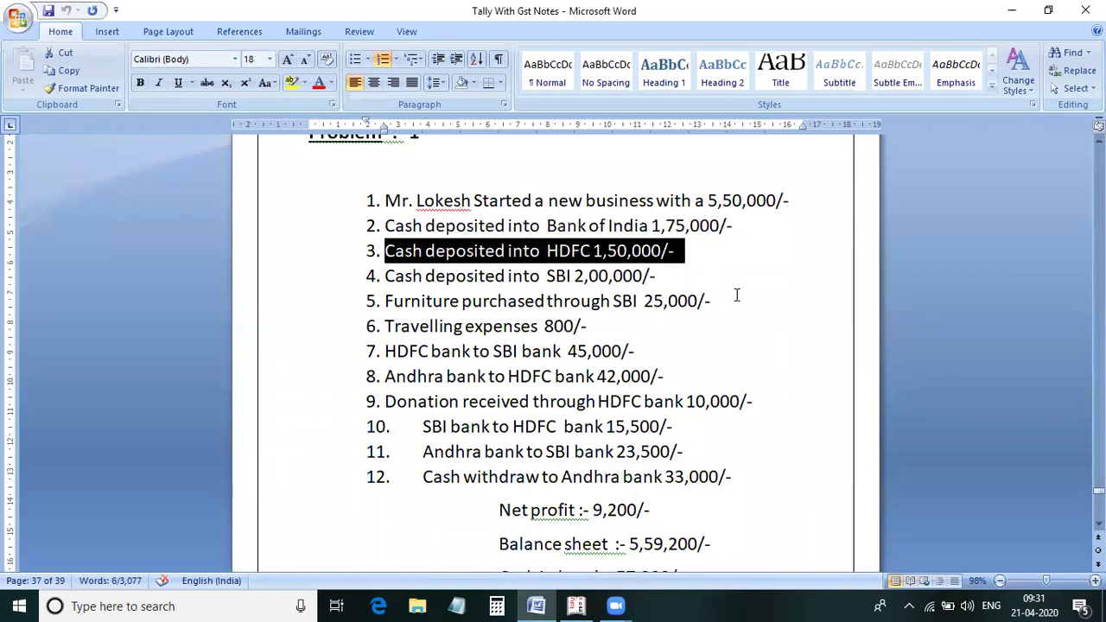
Return to Tally.ERP 9 and add an HDFC ledger under Bank Accounts with no opening balance.
key("alt+Tab")
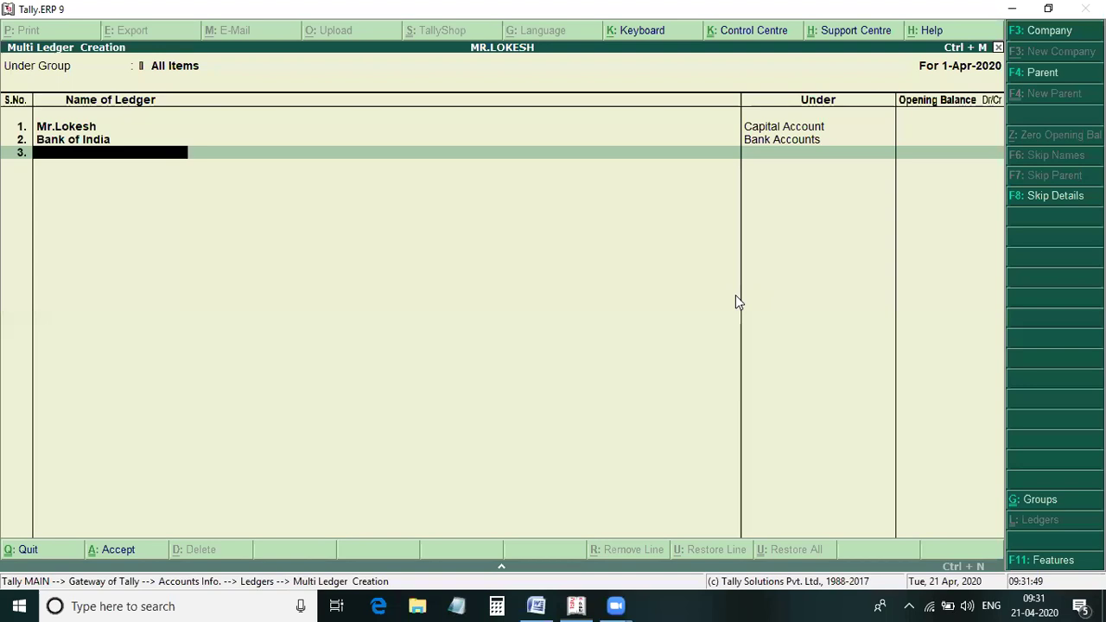
key("Caps_Lock")
type("HDFC")
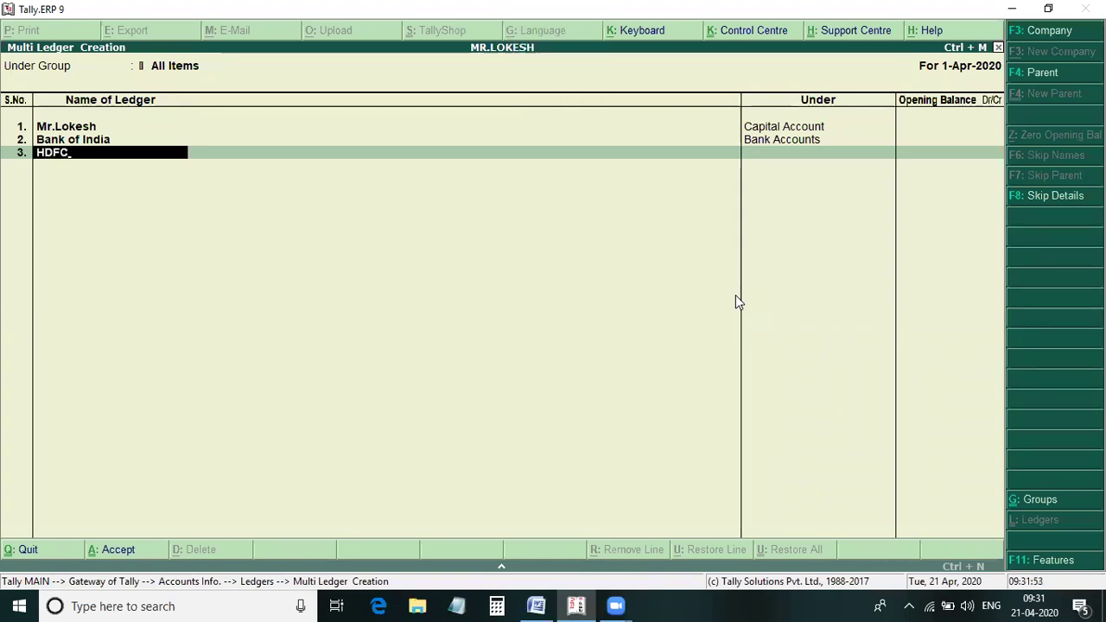
key("Return")
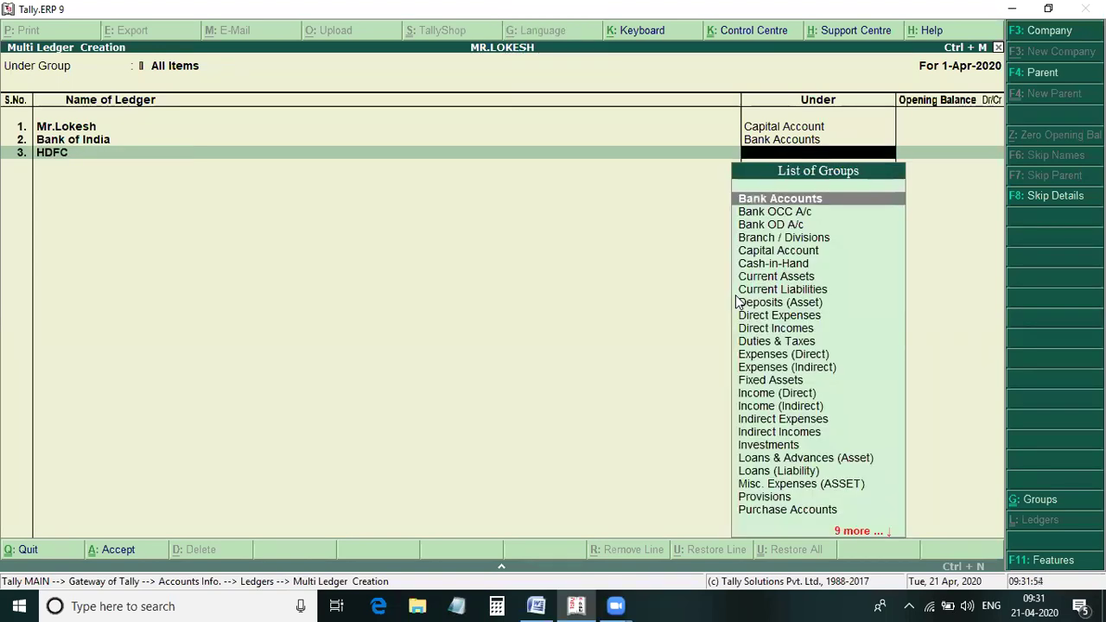
key("Return")
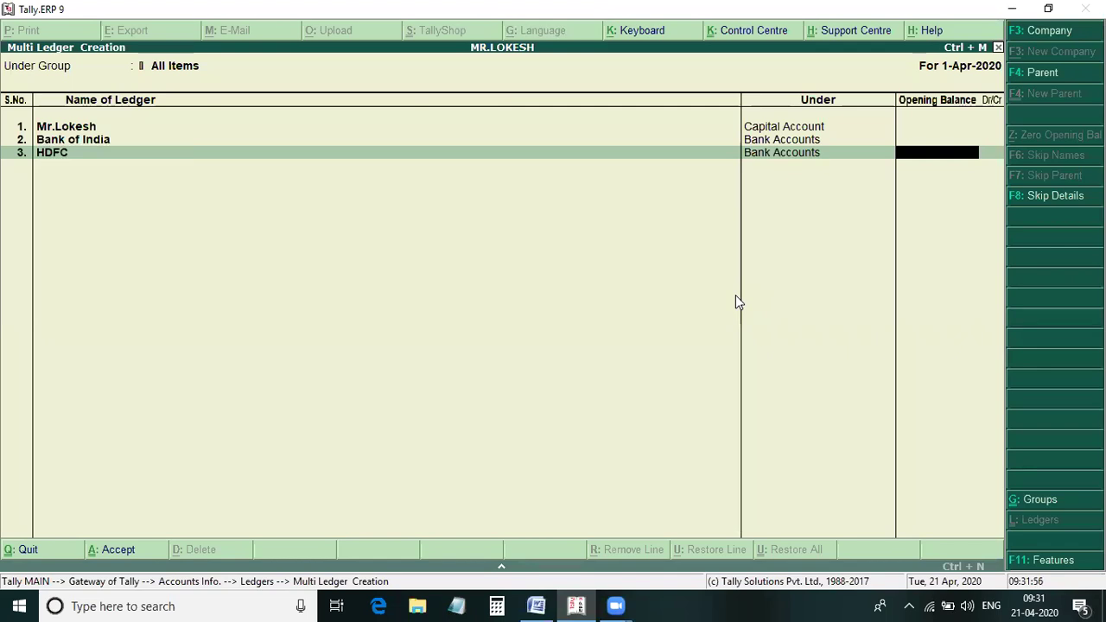
key("Return")
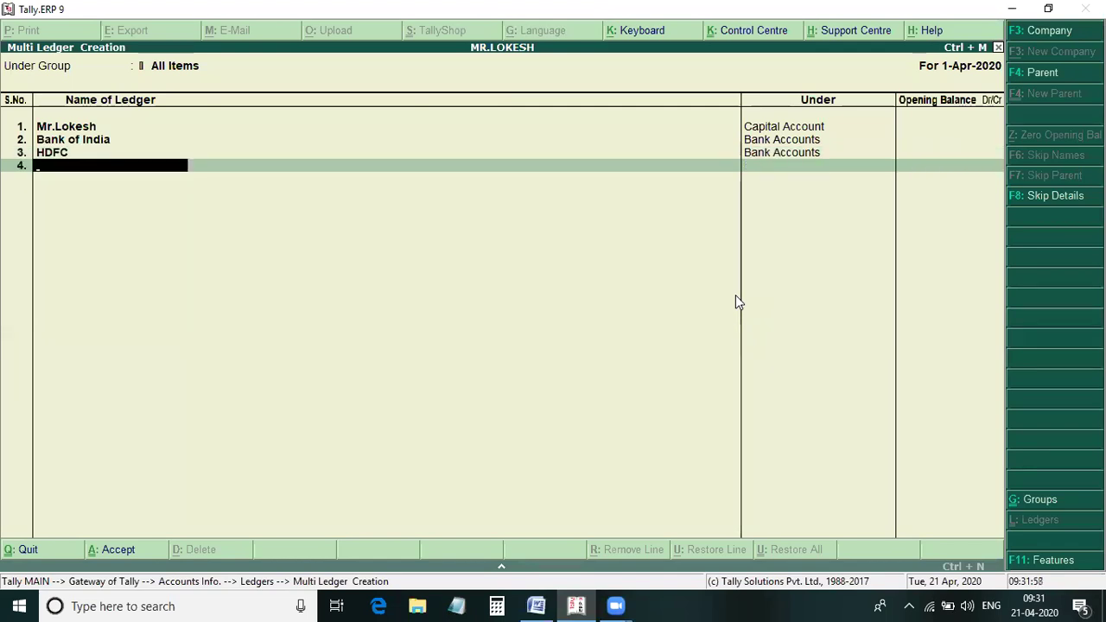
Switch to the Word notes and highlight transaction 4, the cash deposit into SBI.
key("alt+Tab")
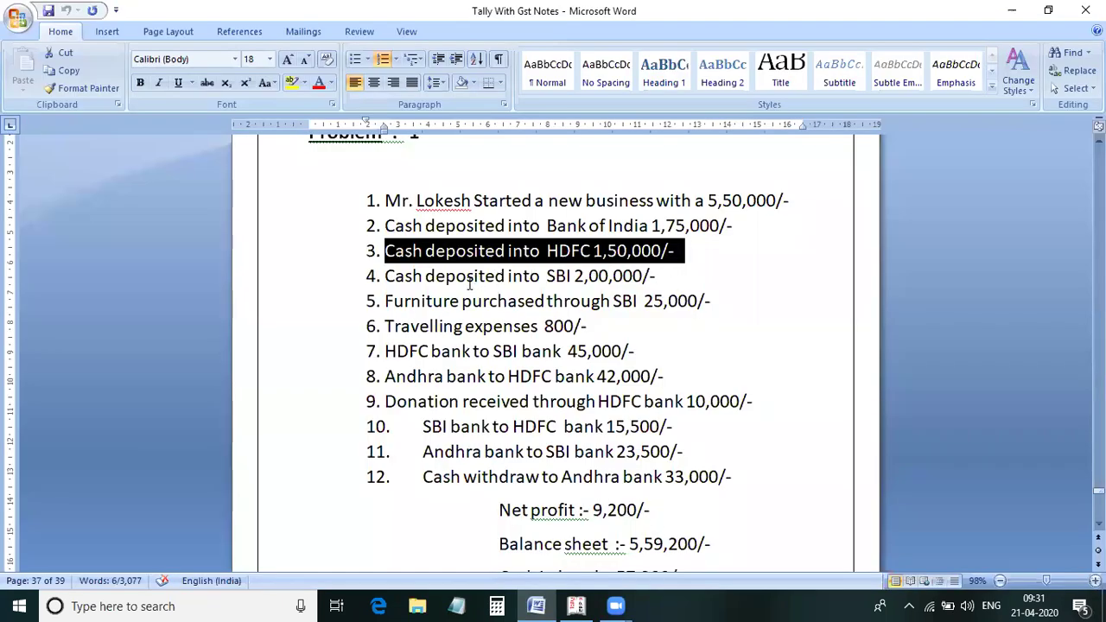
left_click(401, 281)
key("shift+End")
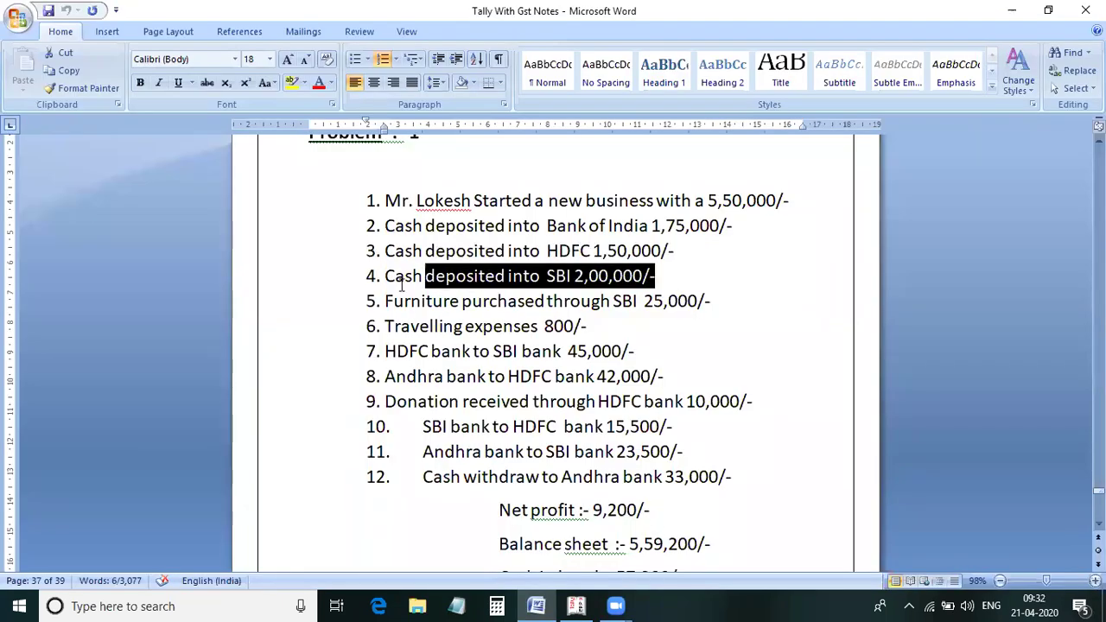
left_click_drag(402, 282, 688, 292)
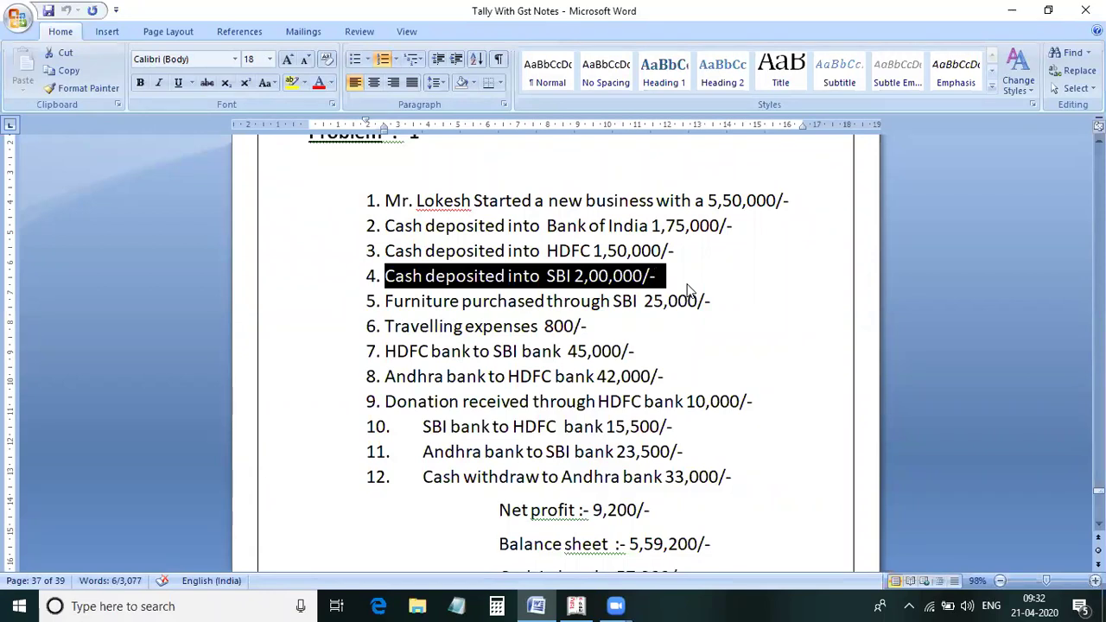
Return to Tally.ERP 9 and add an SBI ledger under Bank Accounts with no opening balance.
key("alt+Tab")
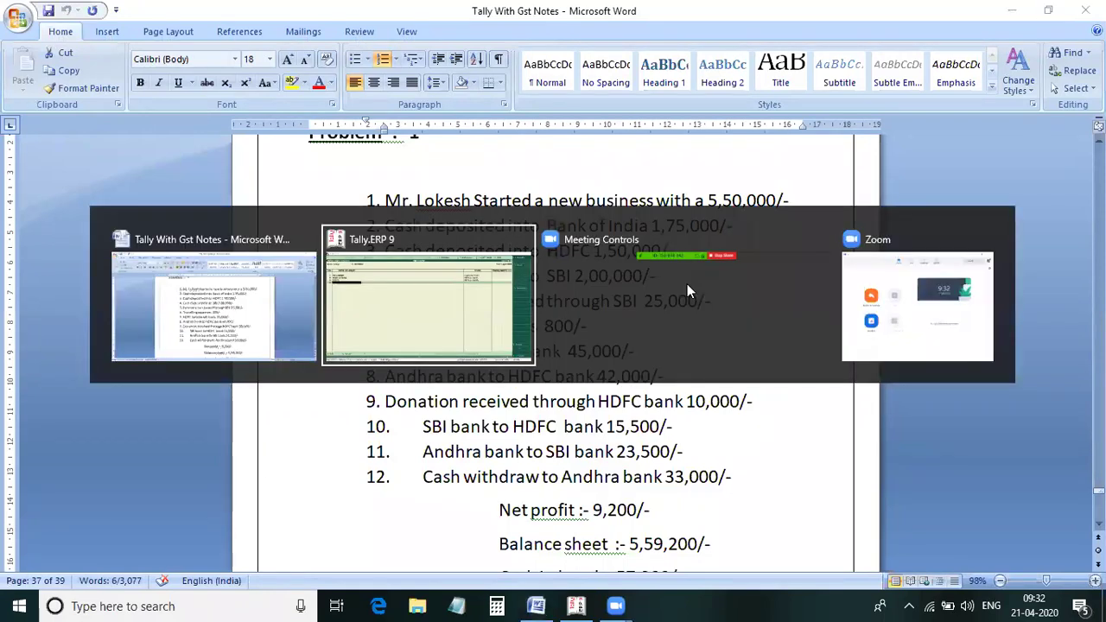
type("BI")
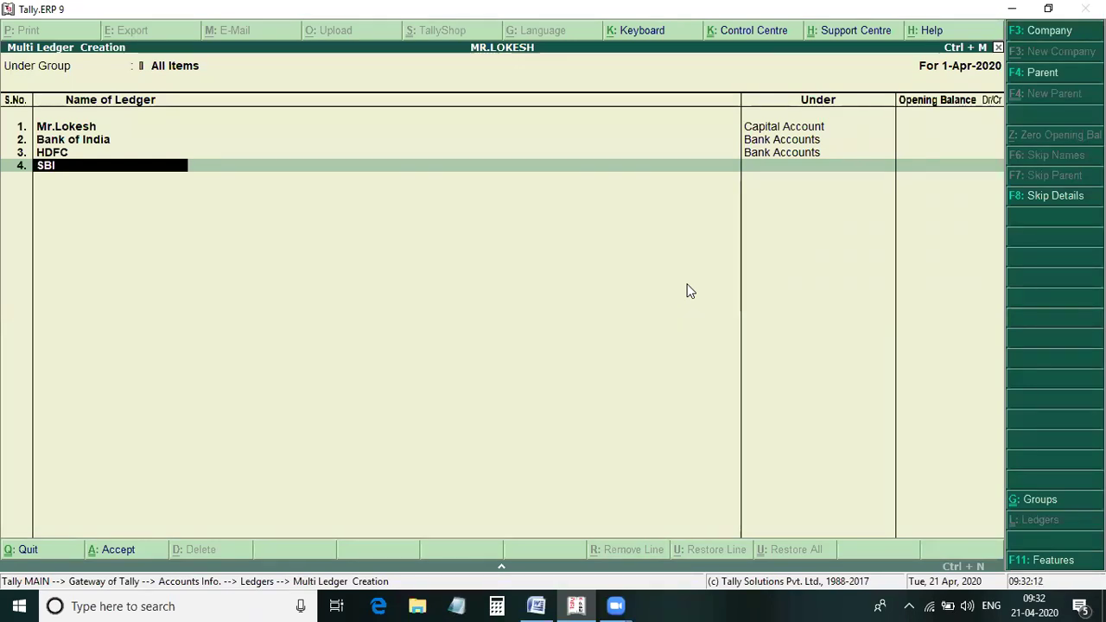
key("Return")
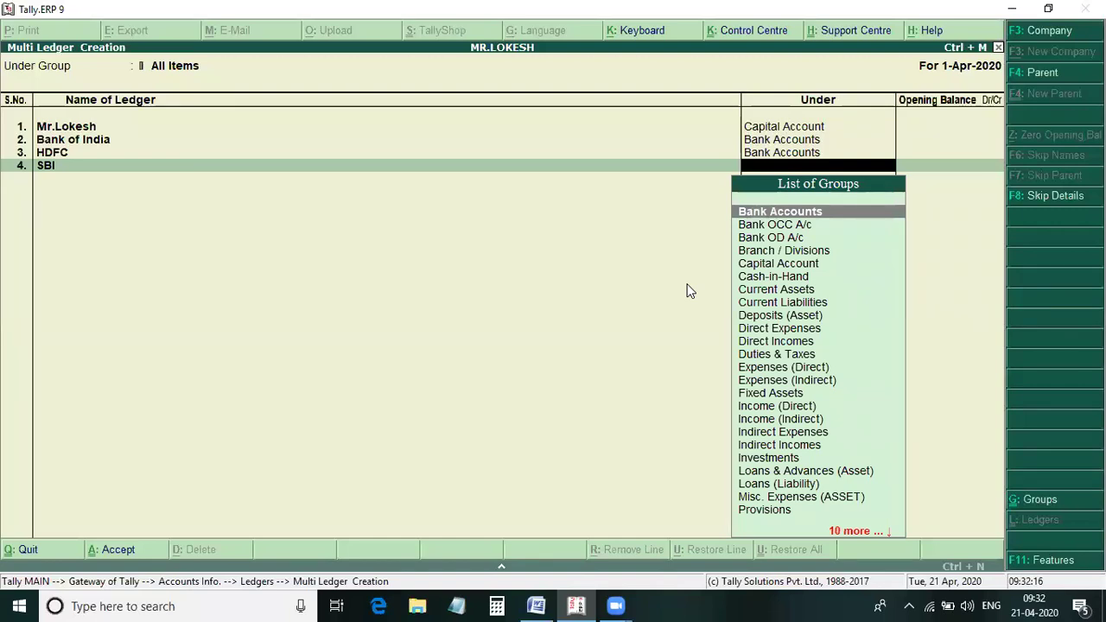
key("Return")
key("Return")
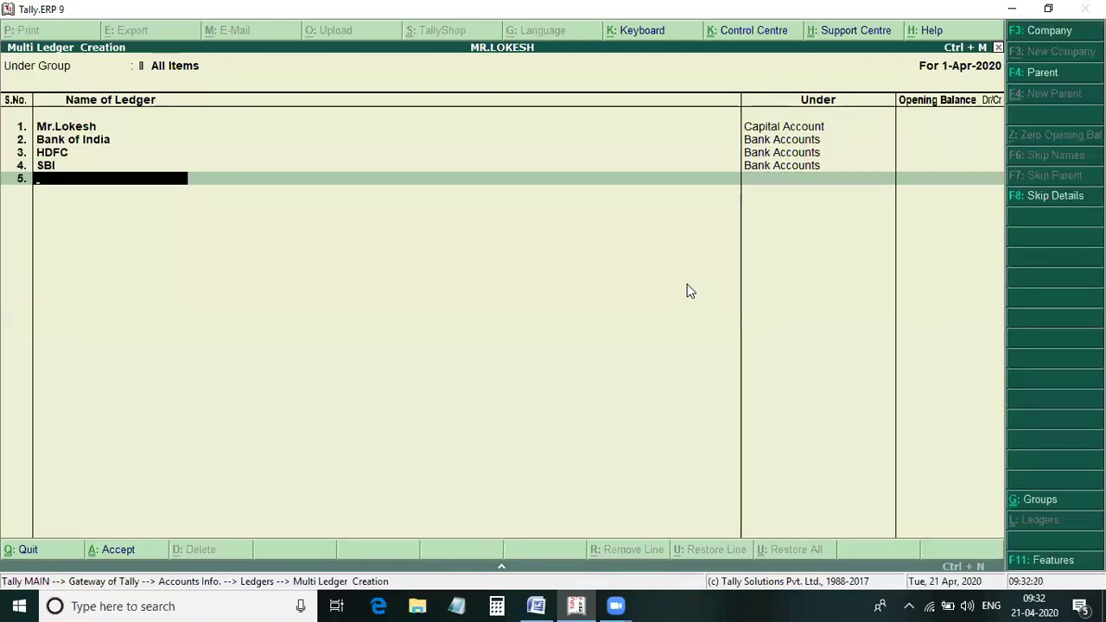
Switch to the Word notes and highlight transaction 5, the furniture purchased through SBI.
key("alt+Tab")
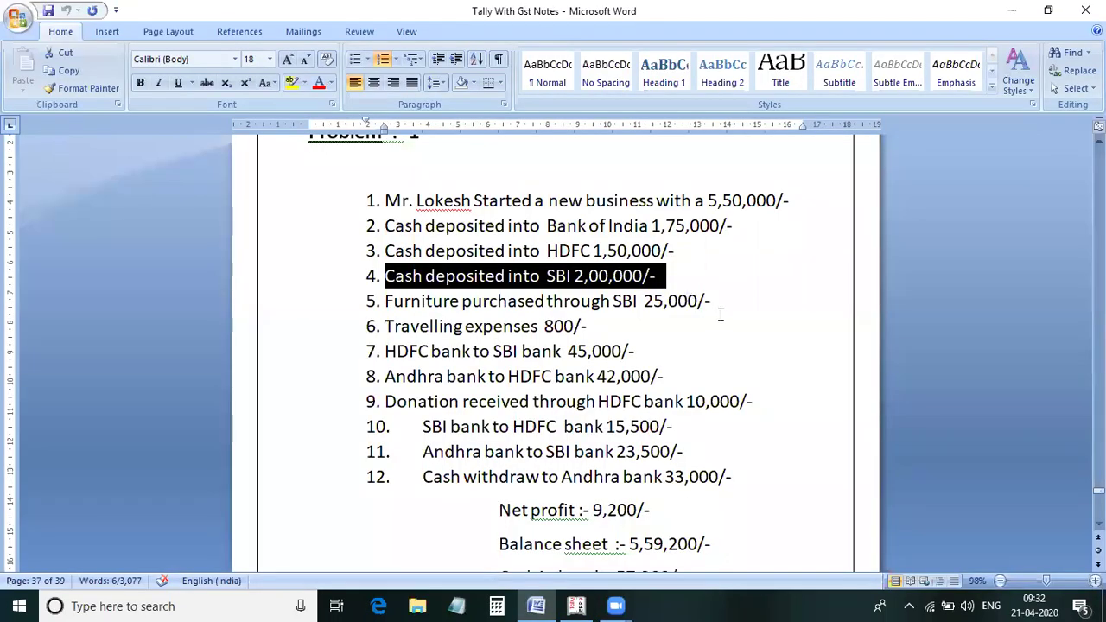
left_click_drag(540, 311, 389, 302)
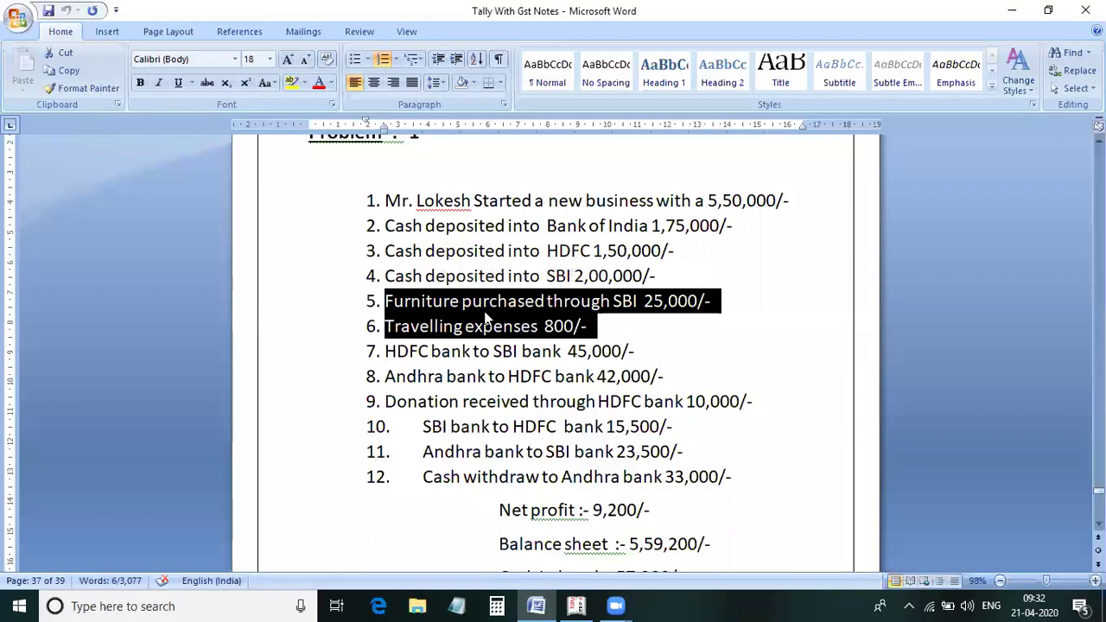
left_click(641, 326)
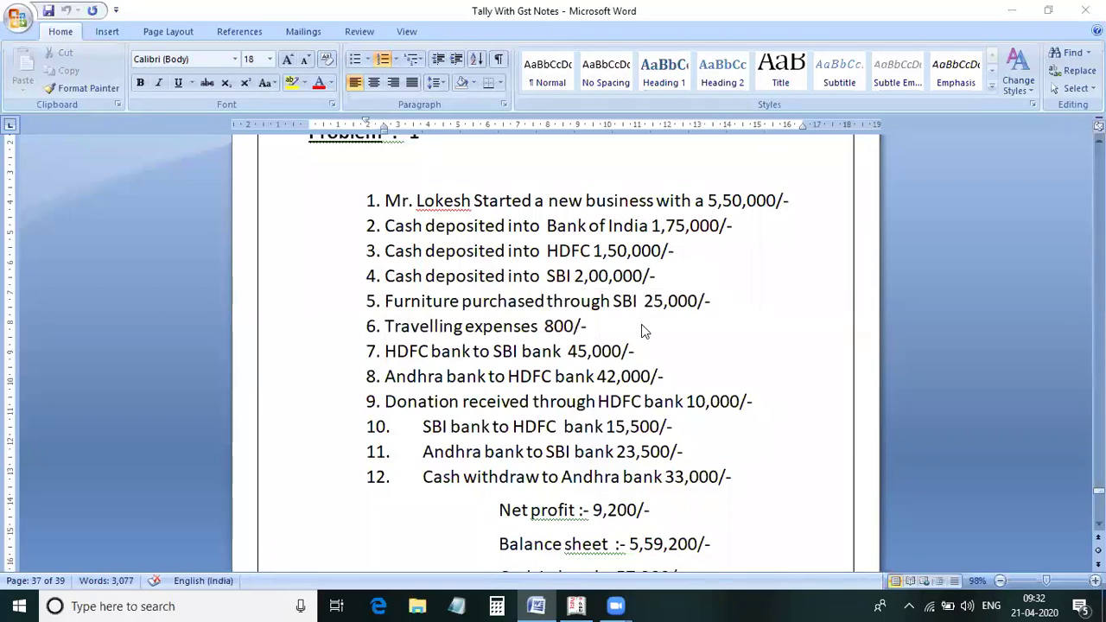
Return to Tally.ERP 9 and add a ledger named Furnichar under Fixed Assets with no opening balance.
key("super")
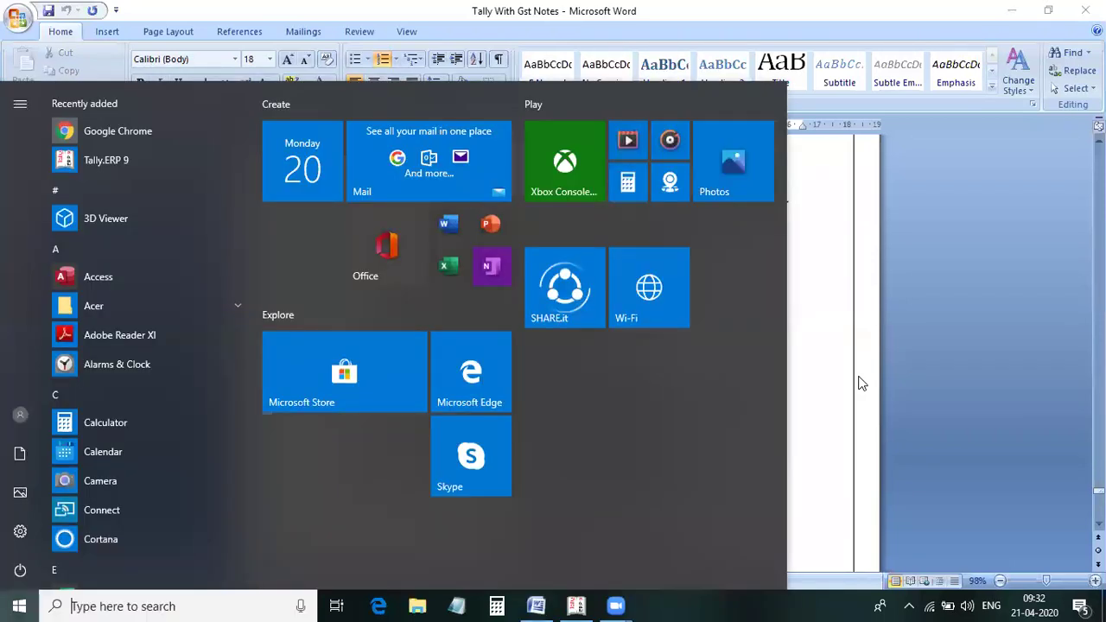
key("alt+Tab")
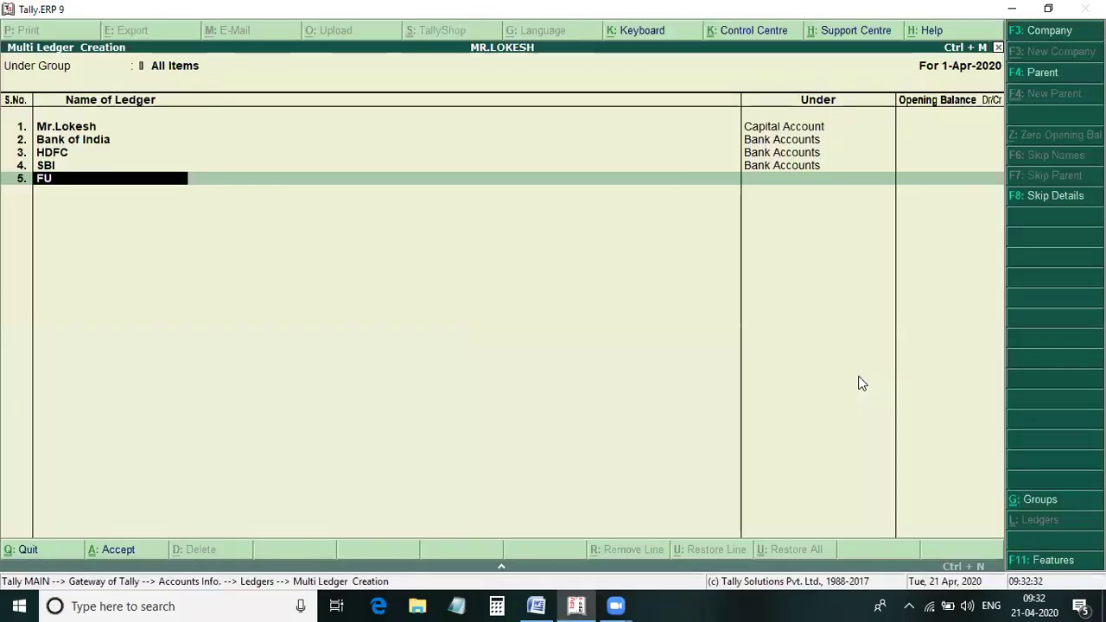
key("BackSpace")
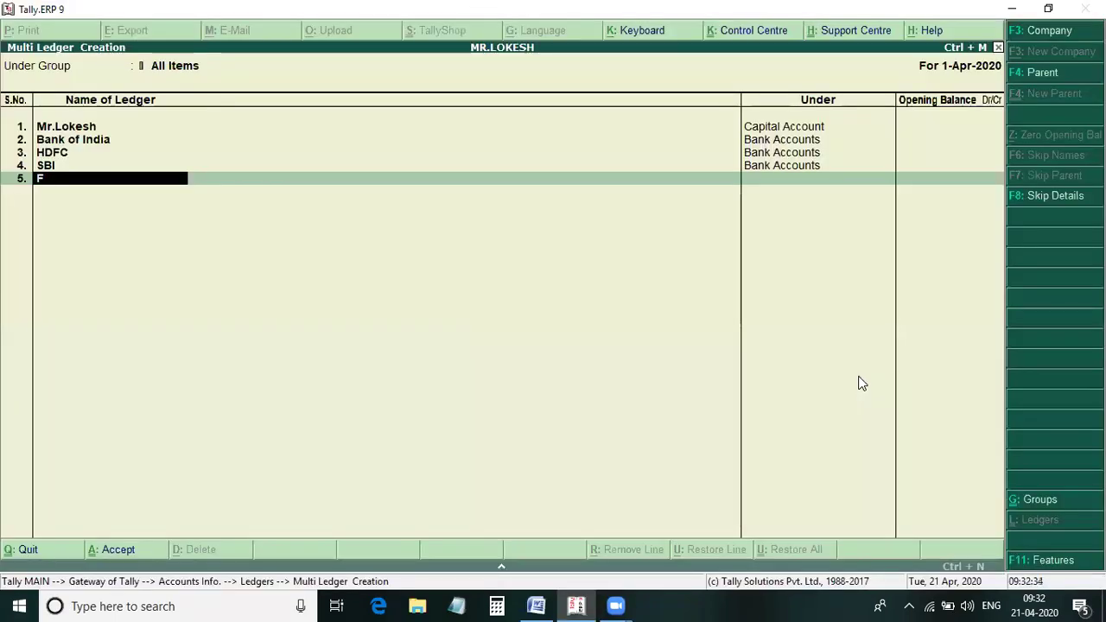
key("Caps_Lock")
type("urnichar")
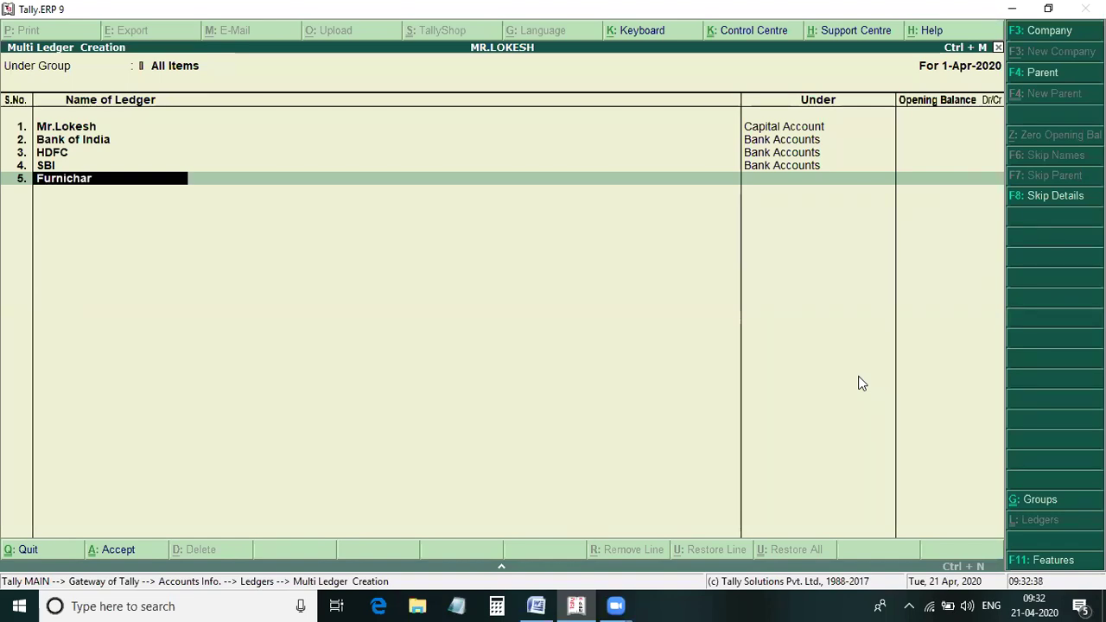
key("Return")
type("fix")
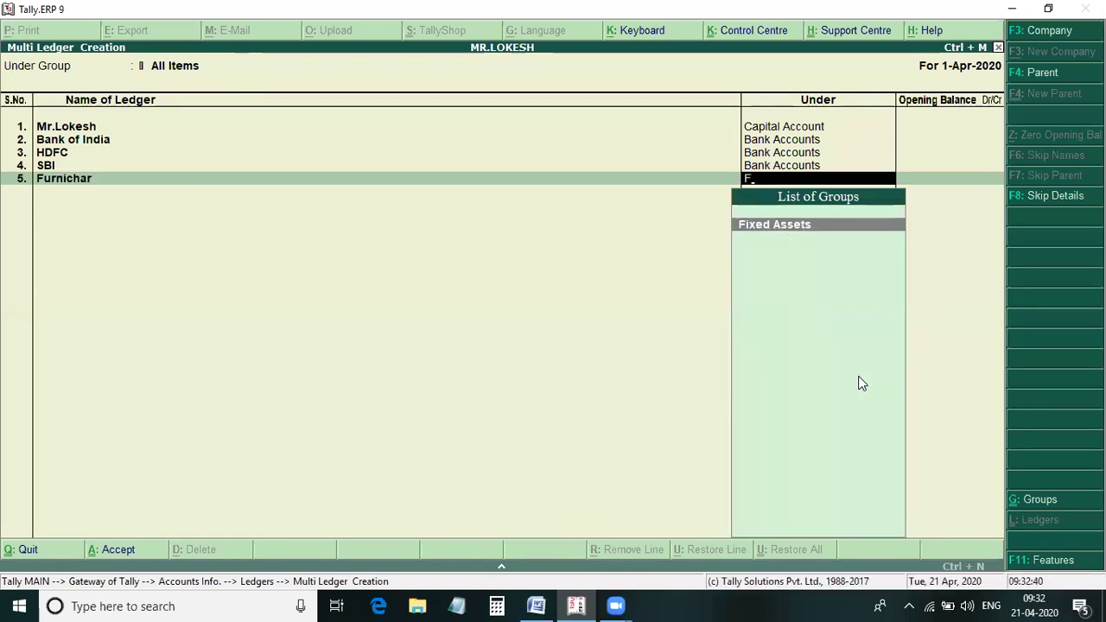
key("Return")
key("Return")
Switch to the Word notes and highlight transaction 6, the travelling expenses.
key("alt+Tab")
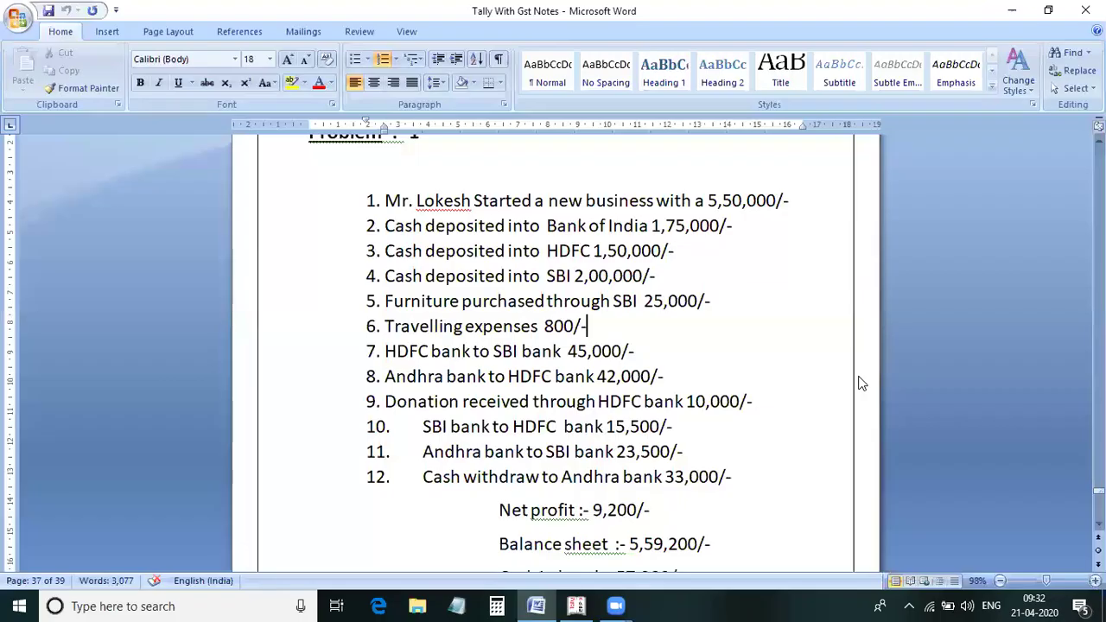
left_click_drag(595, 326, 436, 325)
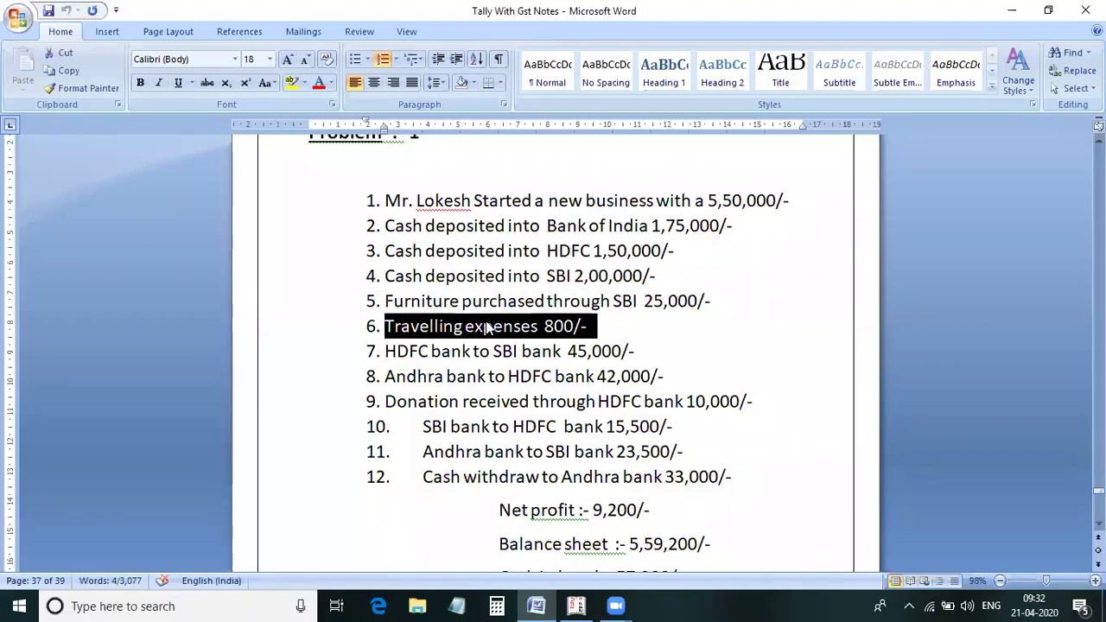
key("alt")
Return to Tally.ERP 9 and add a Travelling Expenses ledger under Indirect Expenses with no opening balance.
key("alt+Tab")
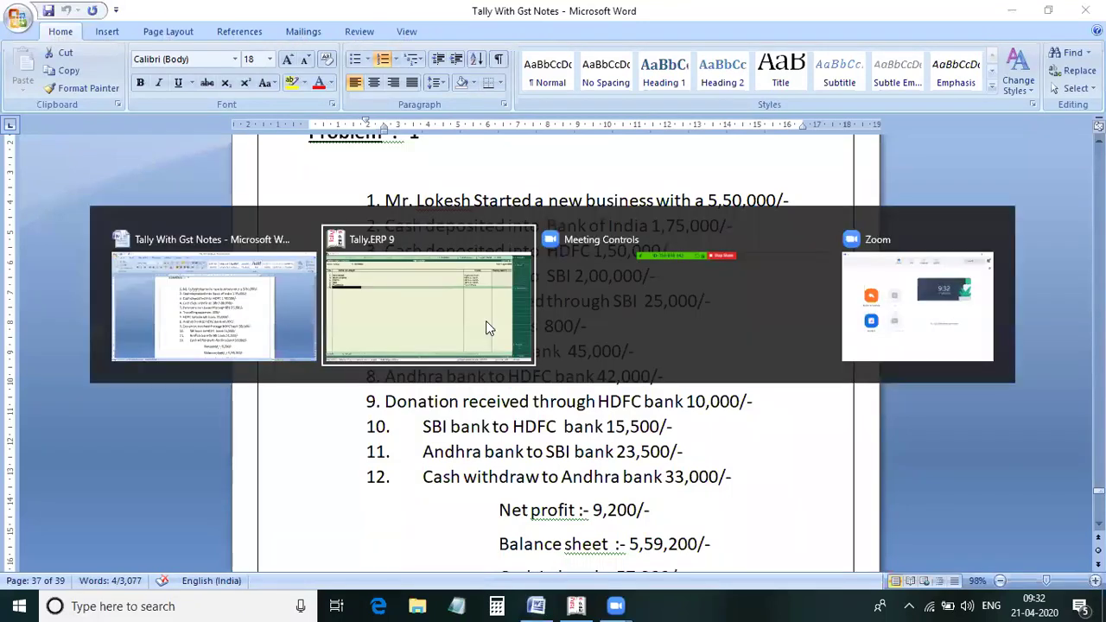
type("T")
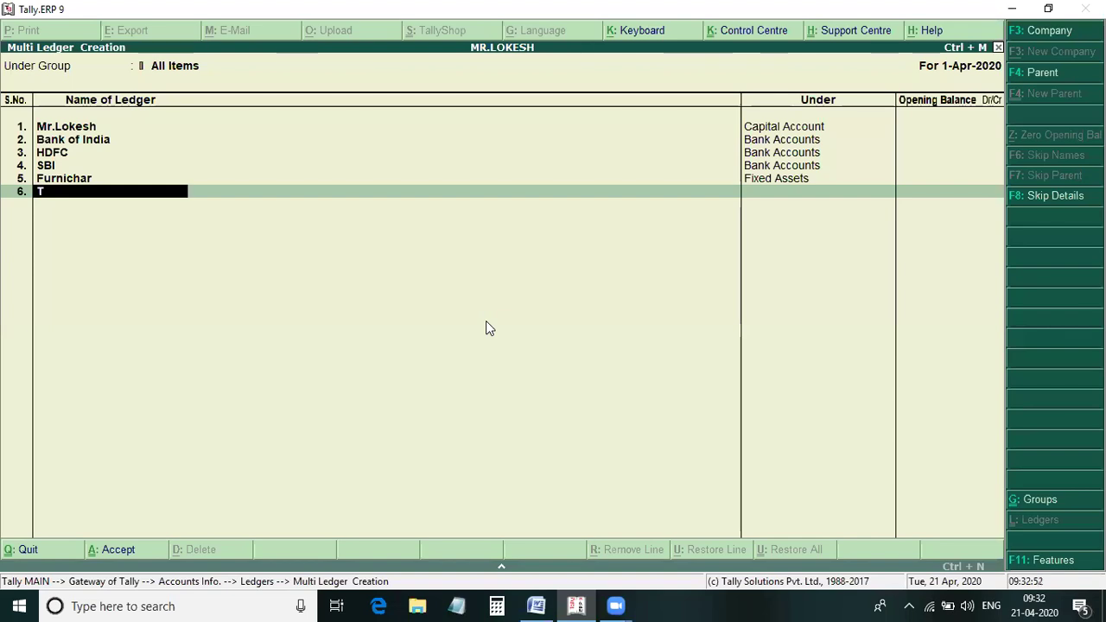
type("ravel")
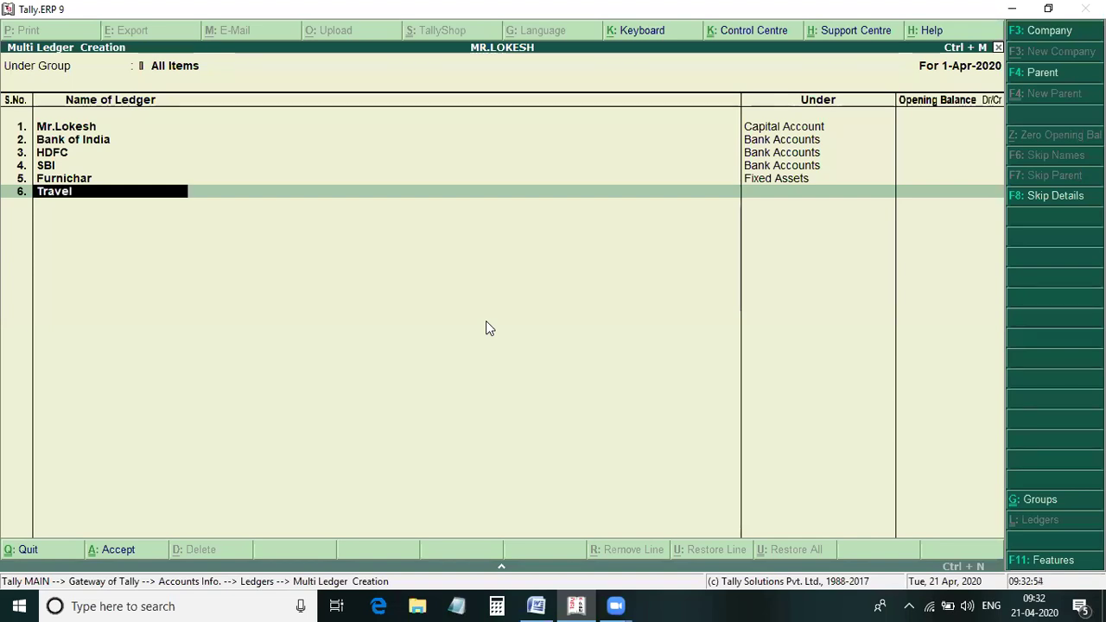
type("ling Expenses")
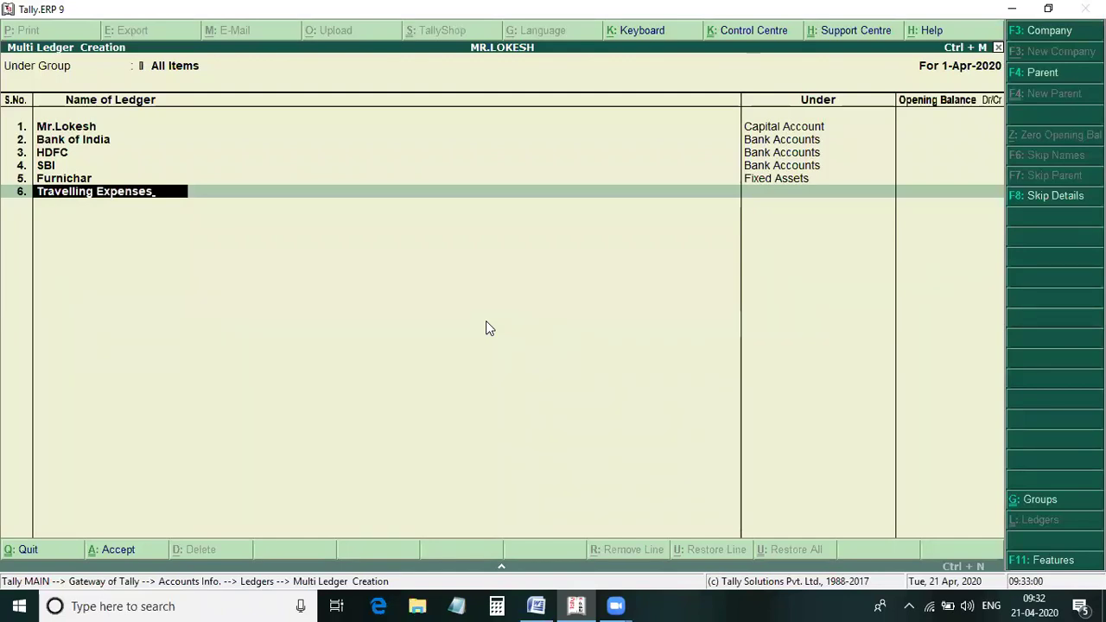
key("Return")
type("Ind")
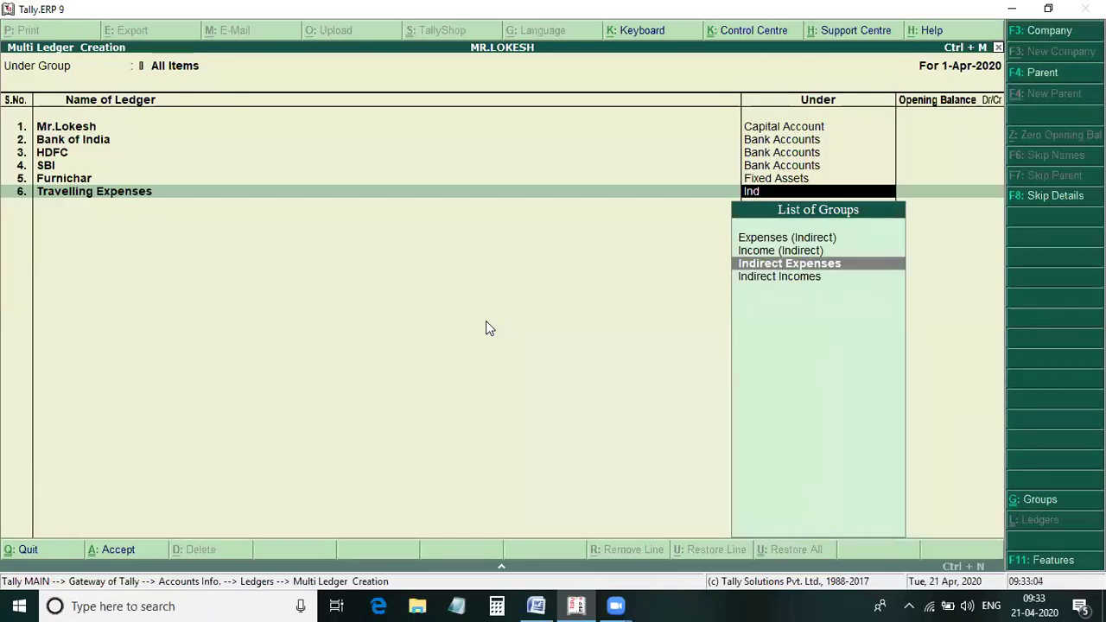
key("Return")
key("Return")
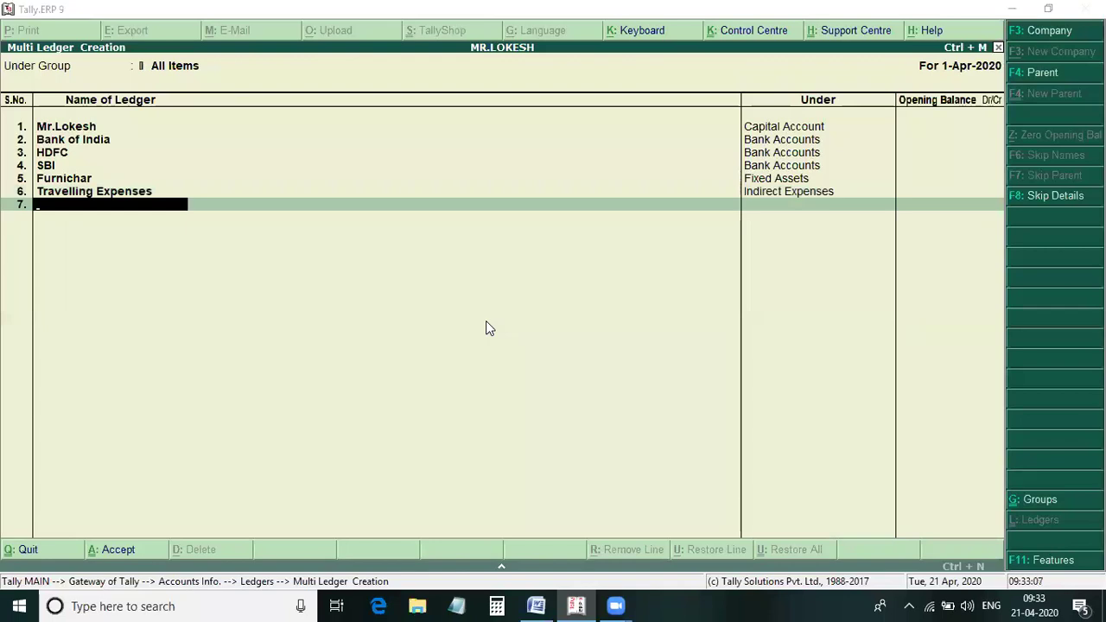
Switch to the Word notes and highlight transactions 7 and 8 in turn, the bank-to-bank transfers.
key("alt+Tab")
left_click_drag(657, 353, 367, 352)
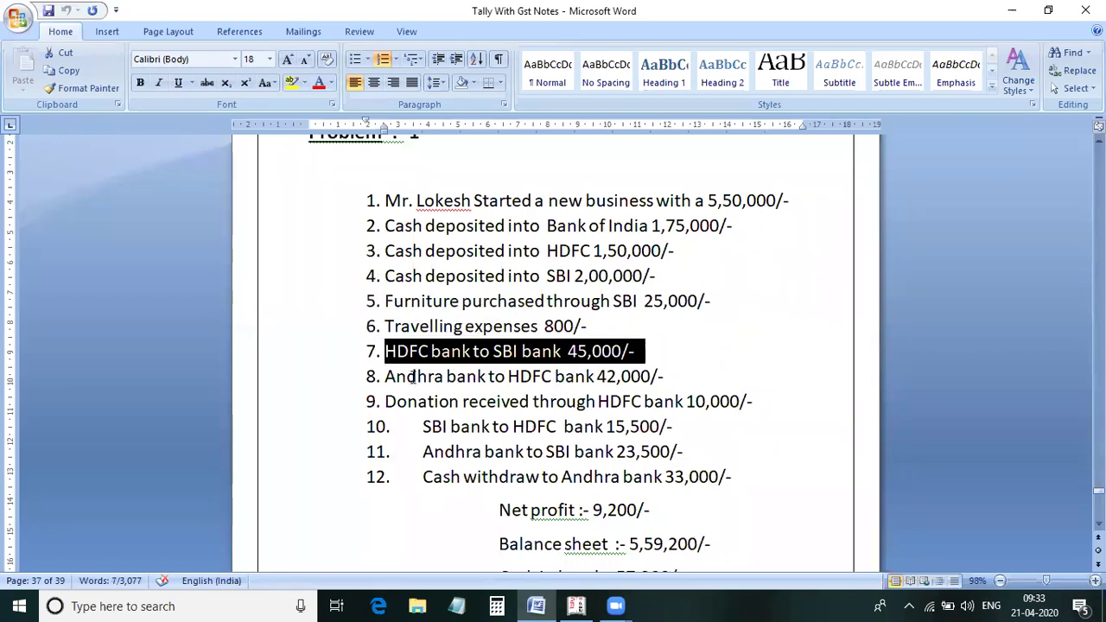
left_click_drag(667, 377, 391, 363)
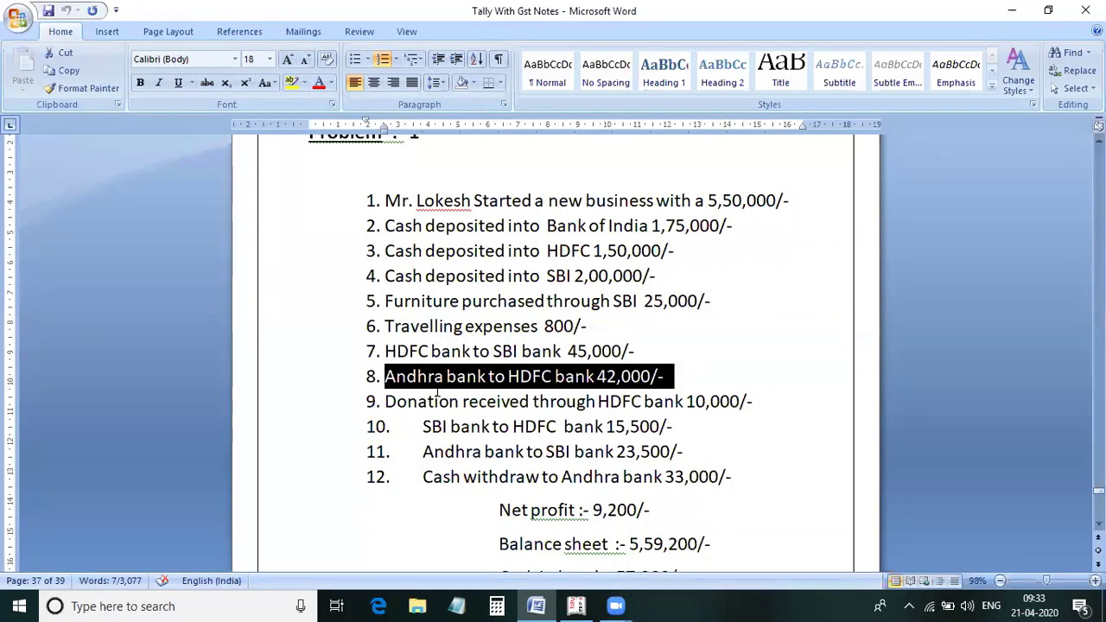
Replace "Andhra bank" with "Bank of india" in transaction 8 of the notes.
left_click(482, 378)
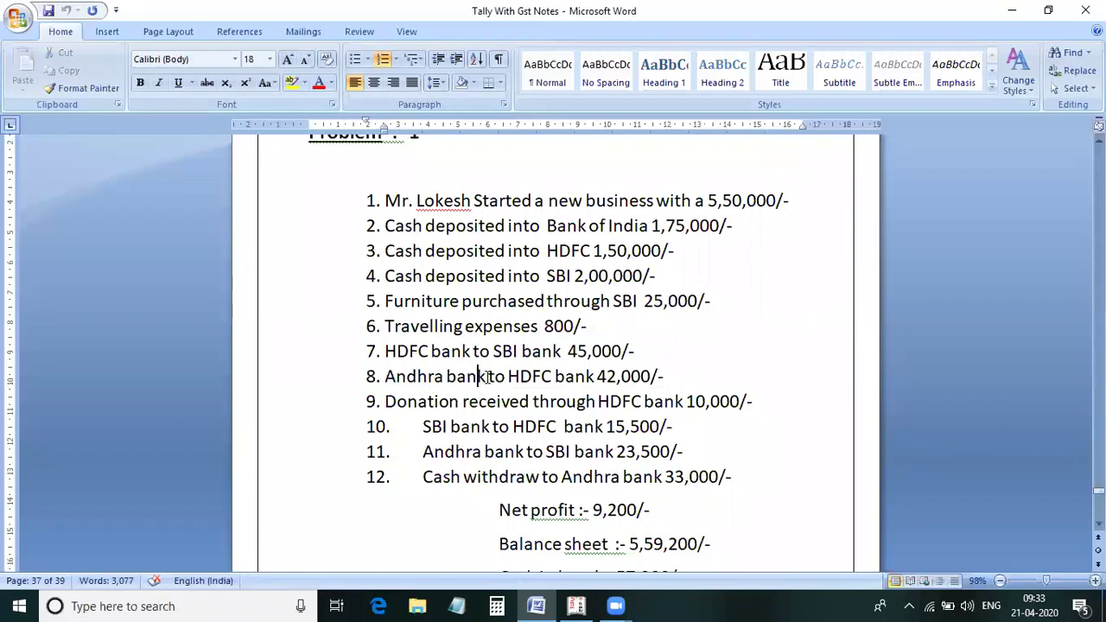
left_click_drag(488, 376, 403, 382)
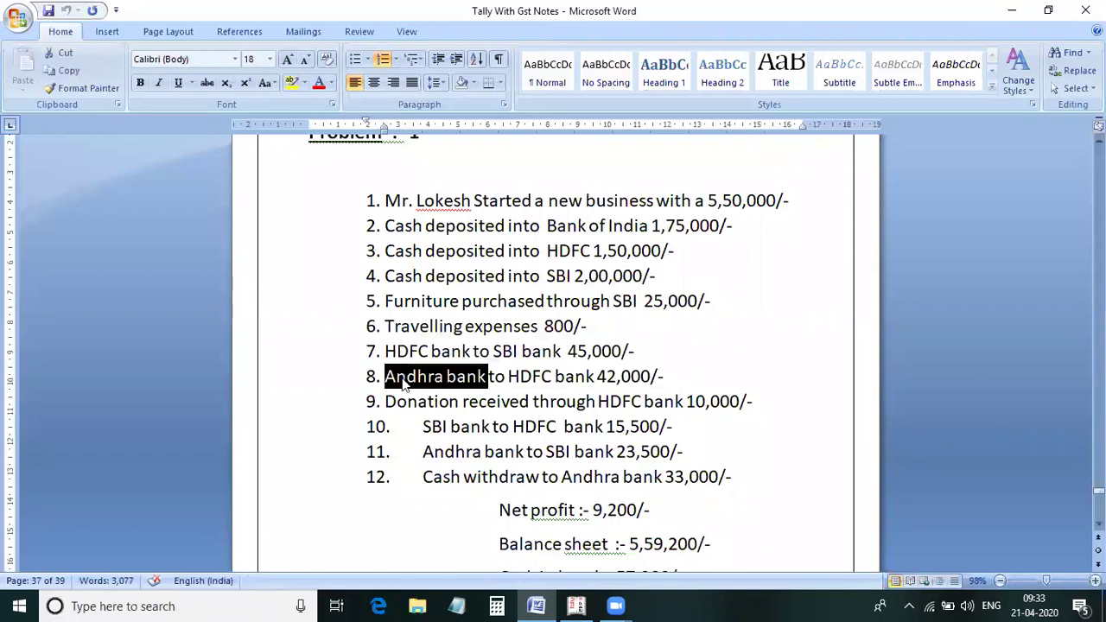
type("Ban")
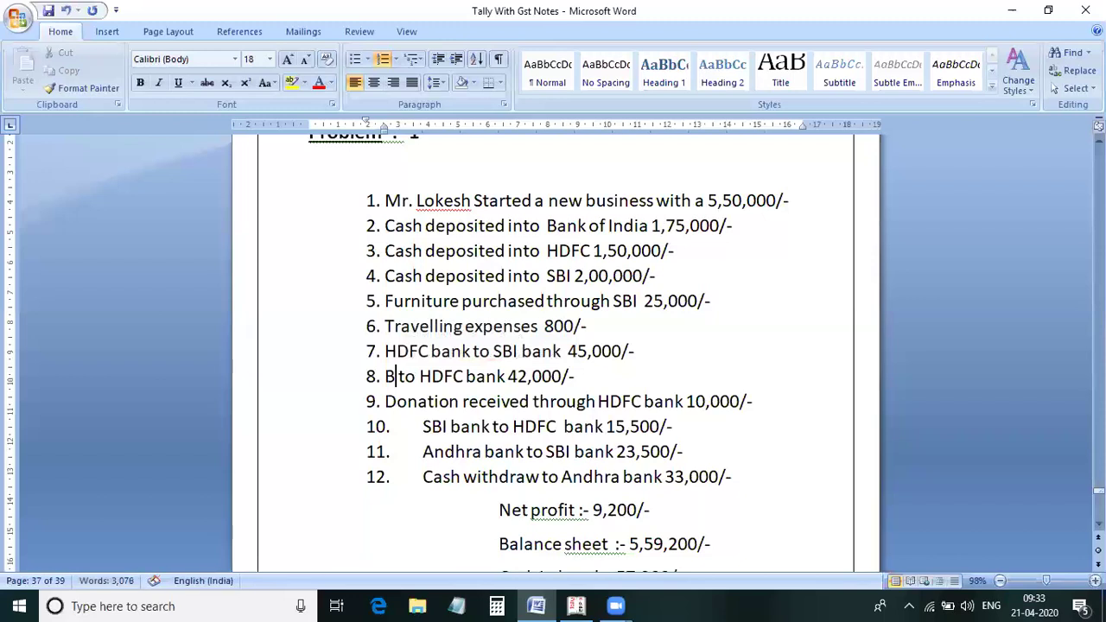
type("k of ")
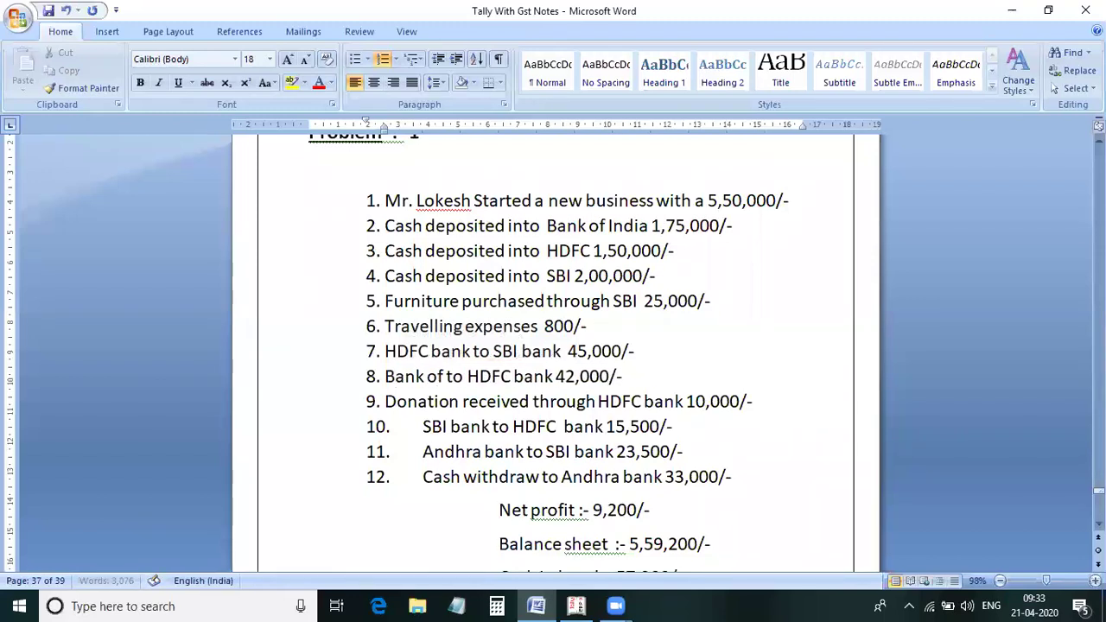
type("in ")
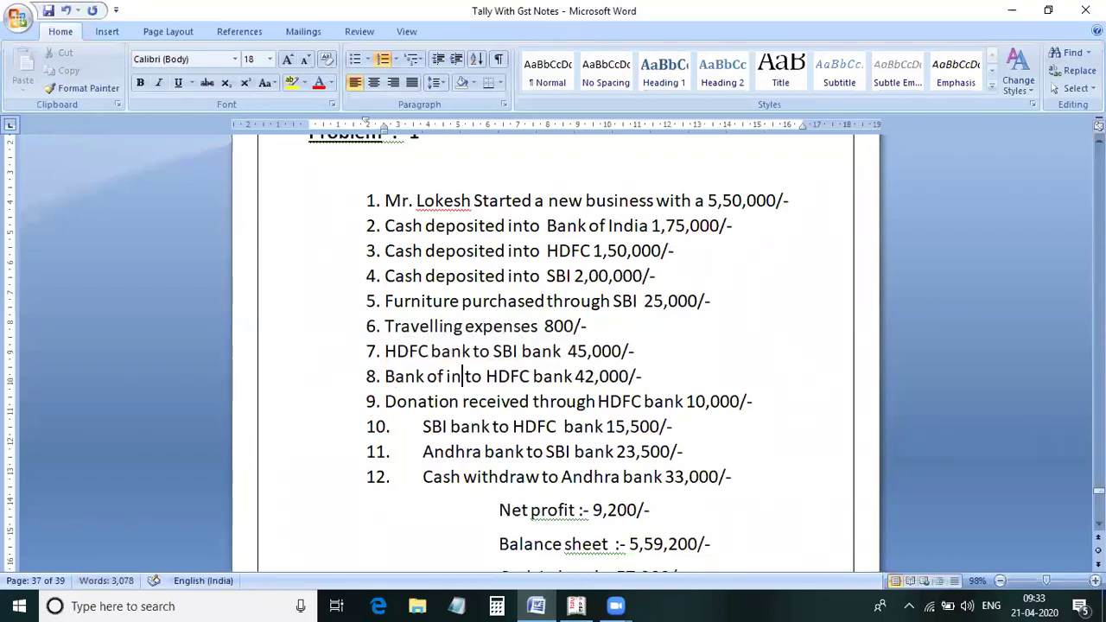
type("dia")
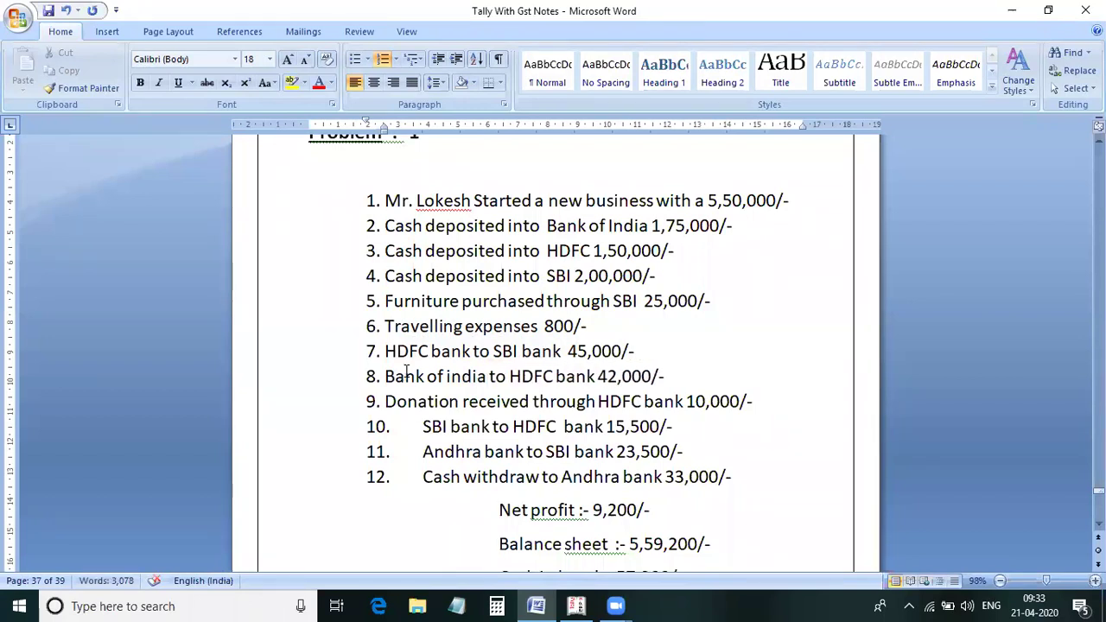
Replace "Andhra bank" with "Bank of india" in transaction 11 of the notes.
left_click_drag(422, 452, 523, 452)
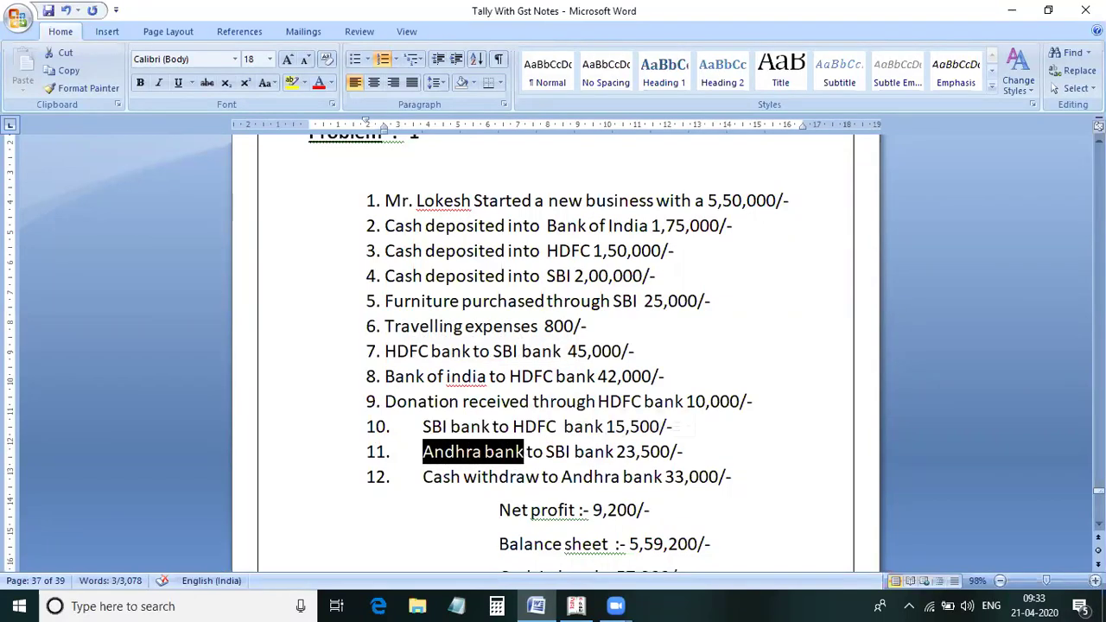
type("Bank")
type(" of in")
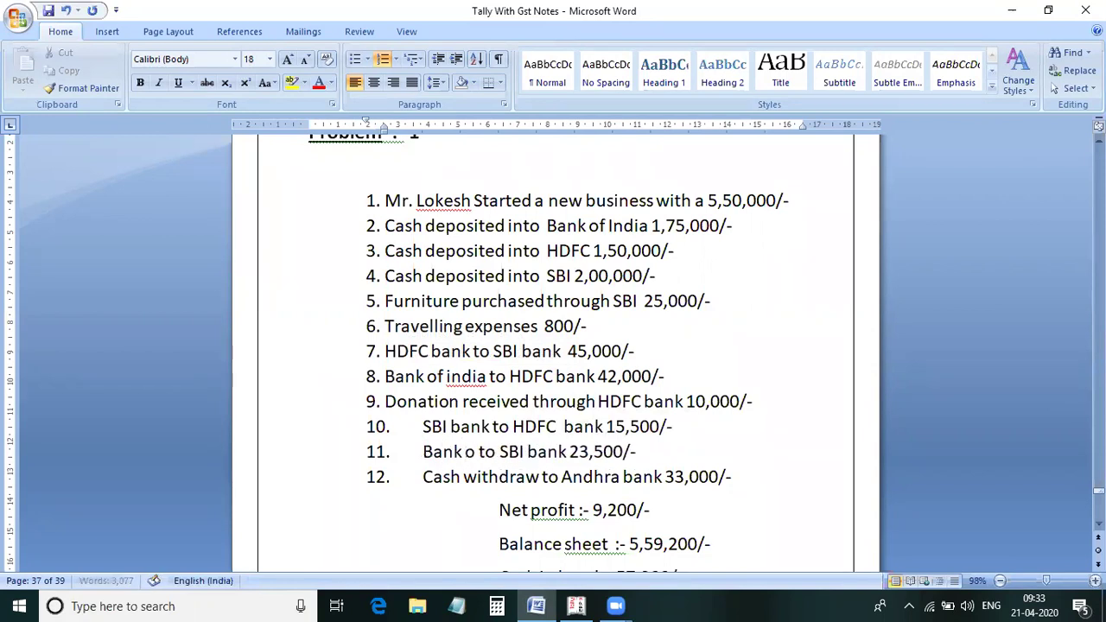
type("dia")
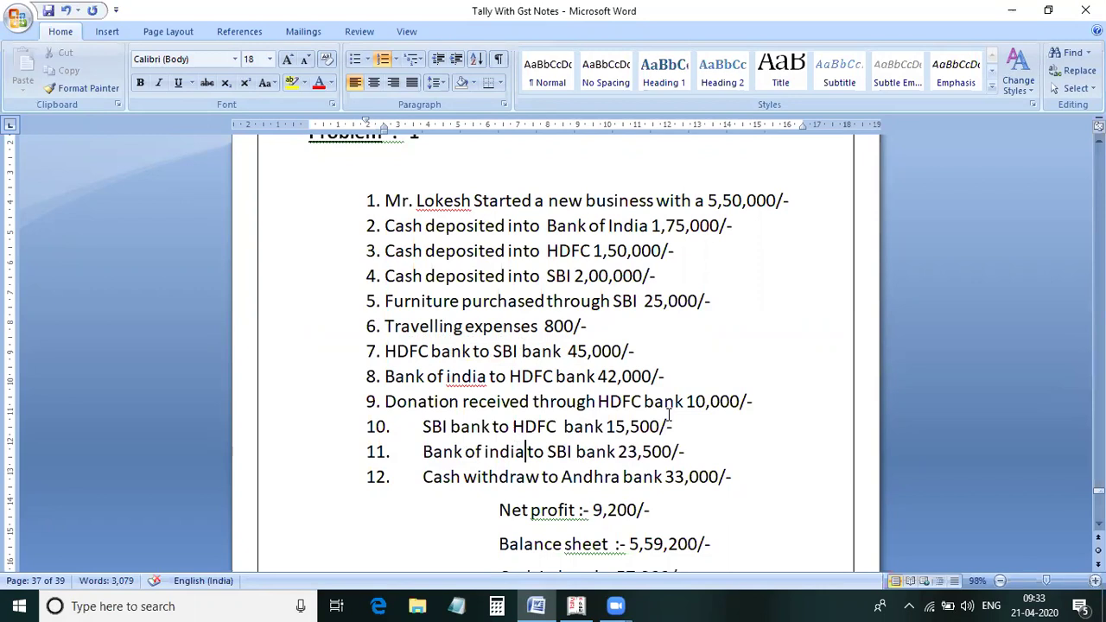
Highlight transaction 9 in the notes and, in Tally.ERP 9, add a Donation Received ledger under Indirect Incomes with no opening balance.
left_click(386, 381)
left_click_drag(386, 403, 733, 395)
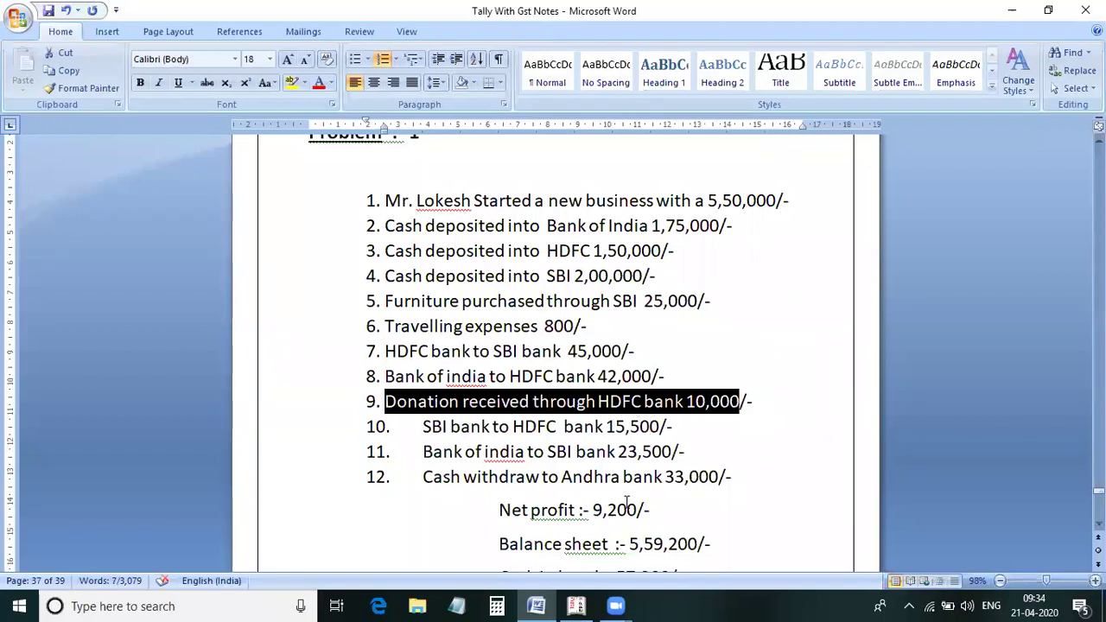
left_click(578, 604)
type("D")
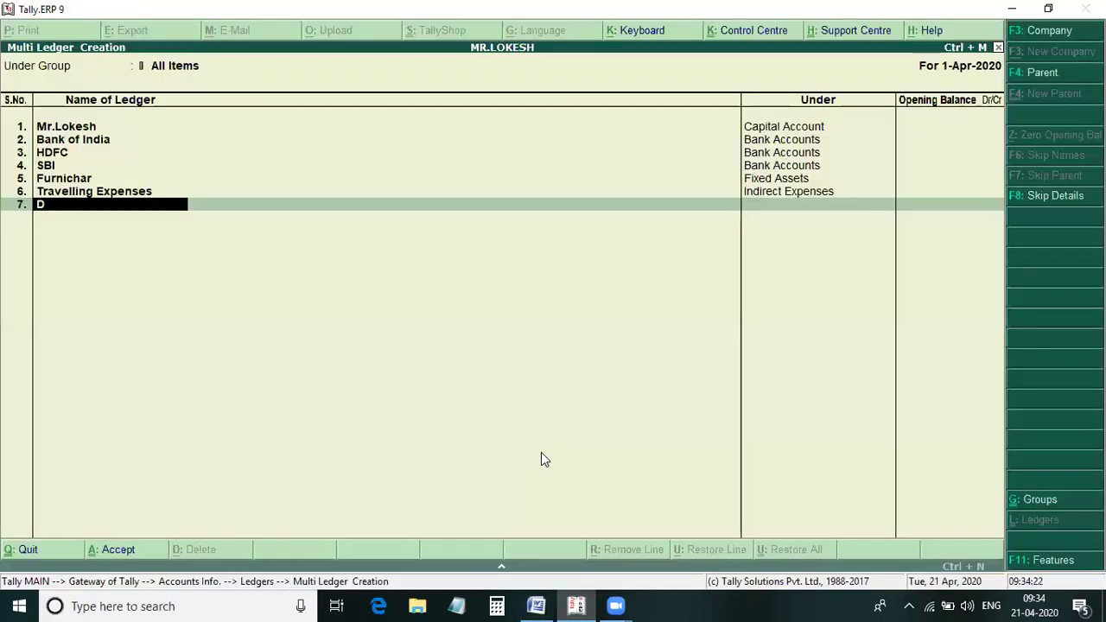
type("onation R")
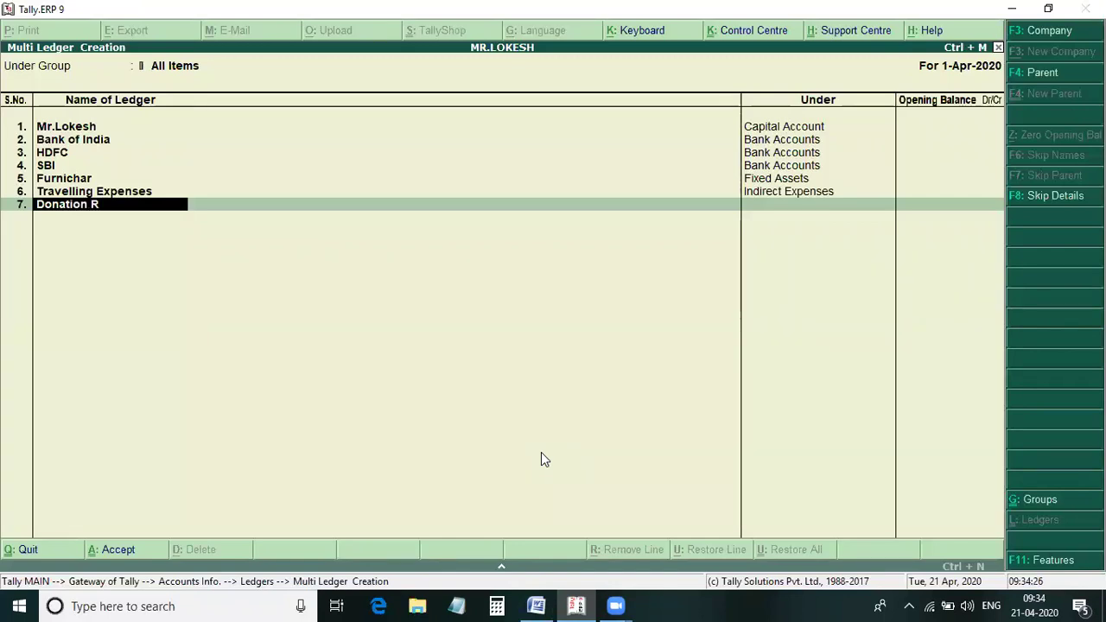
type("eceived")
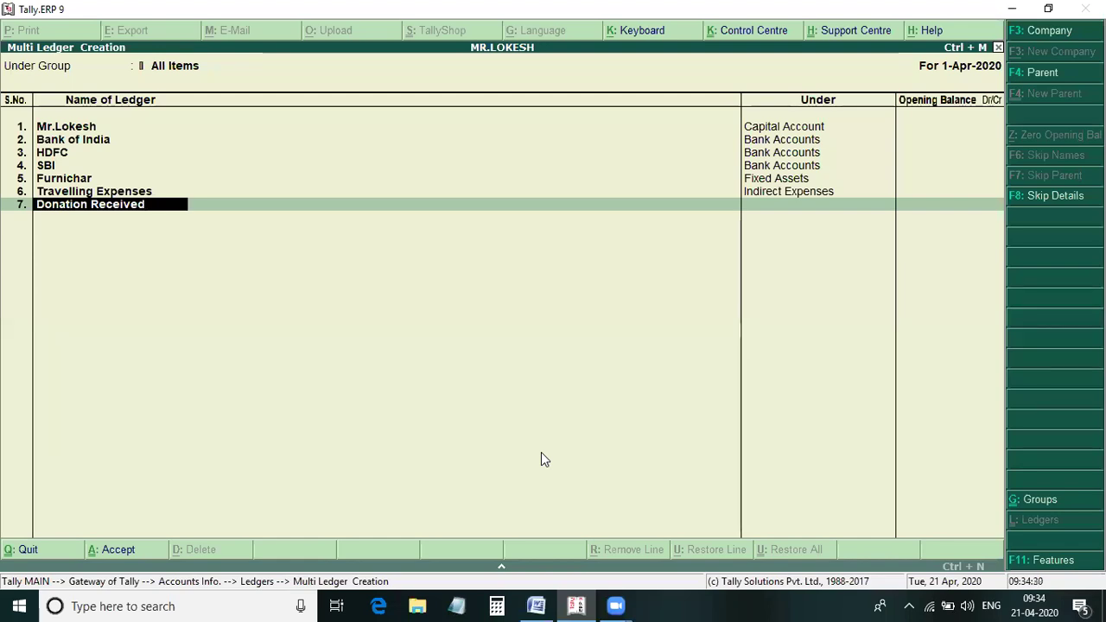
key("Return")
type("Ind")
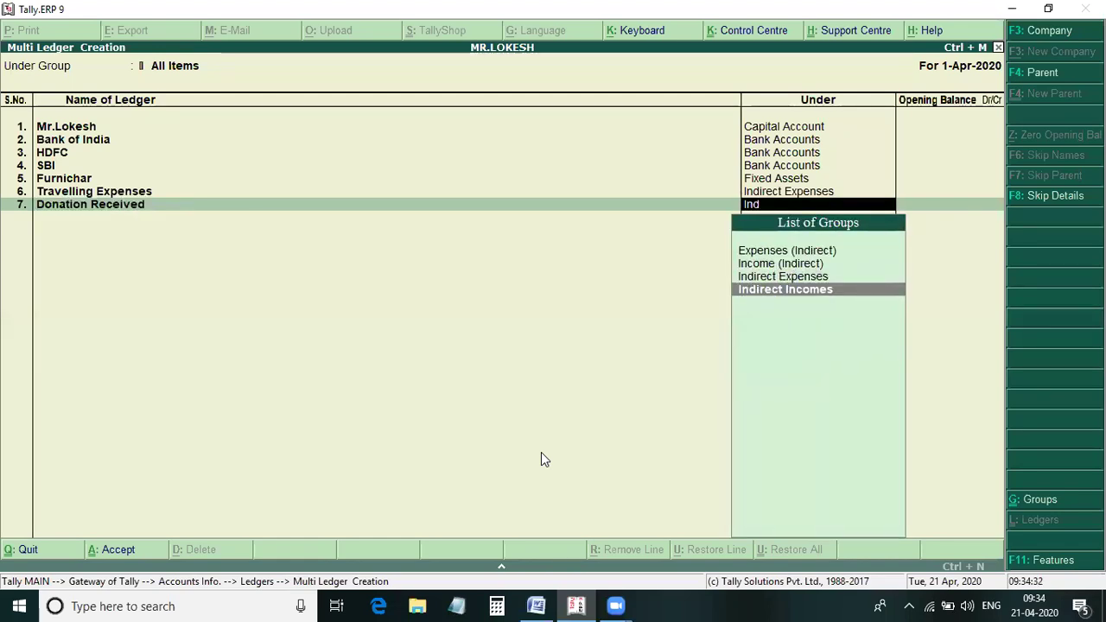
key("Return")
key("Return")
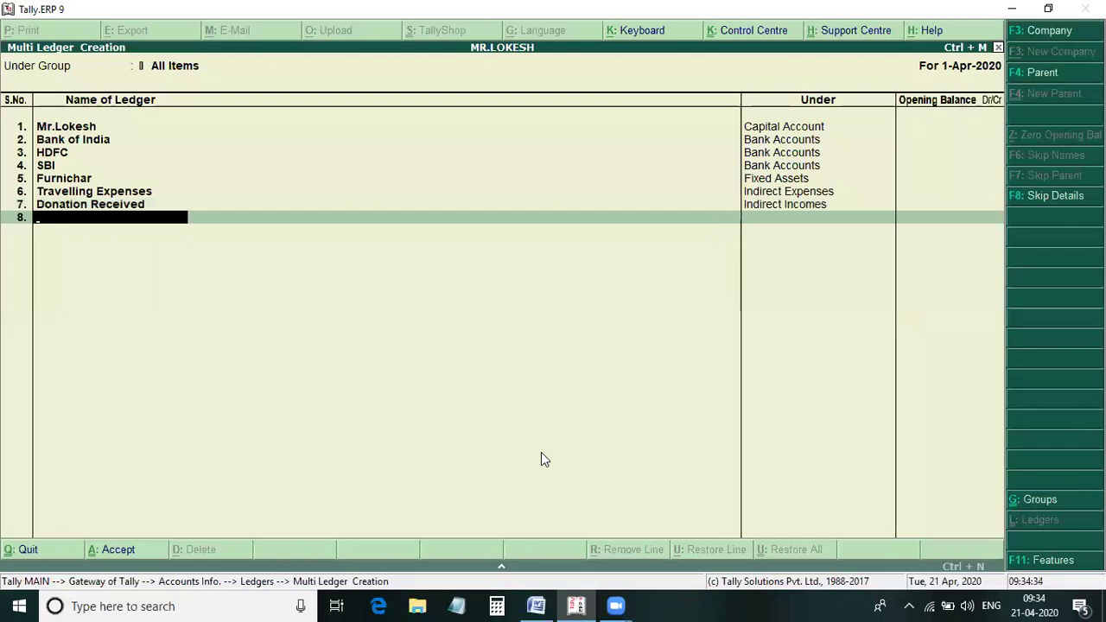
Switch to the Word notes and replace "Andhra bank" with "Bank of india" in transaction 12.
key("alt+Tab")
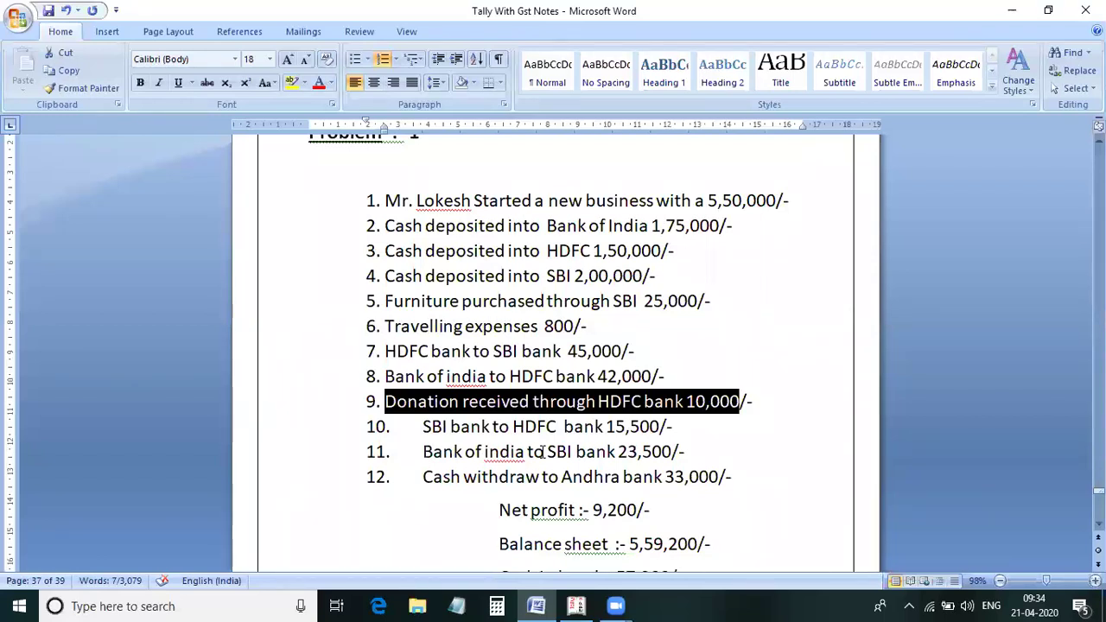
left_click(563, 477)
left_click_drag(563, 478, 661, 488)
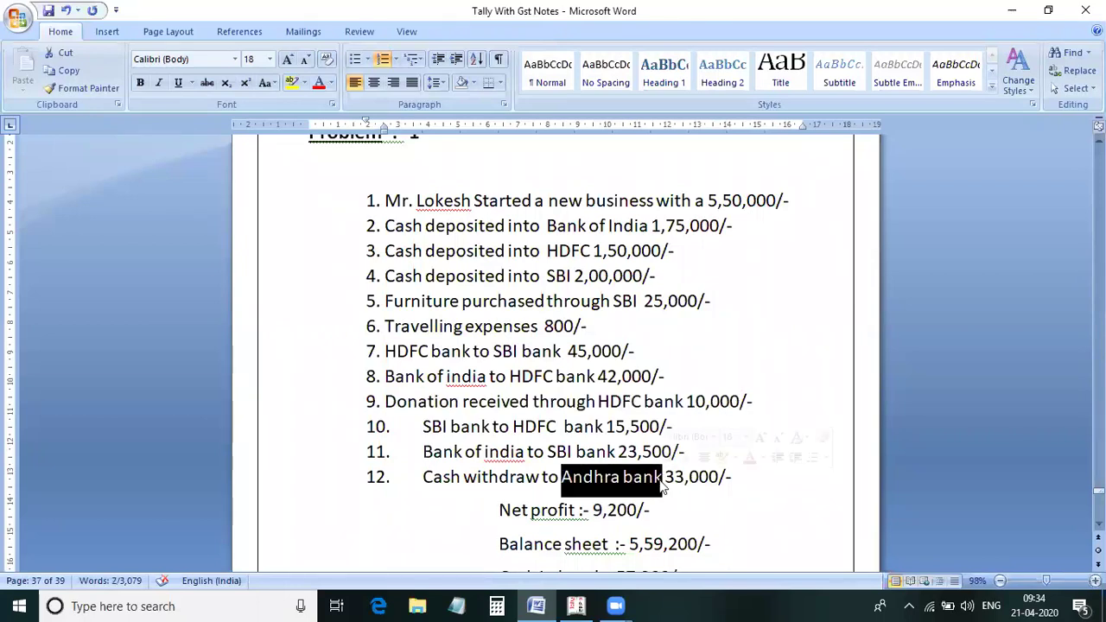
type("Bank")
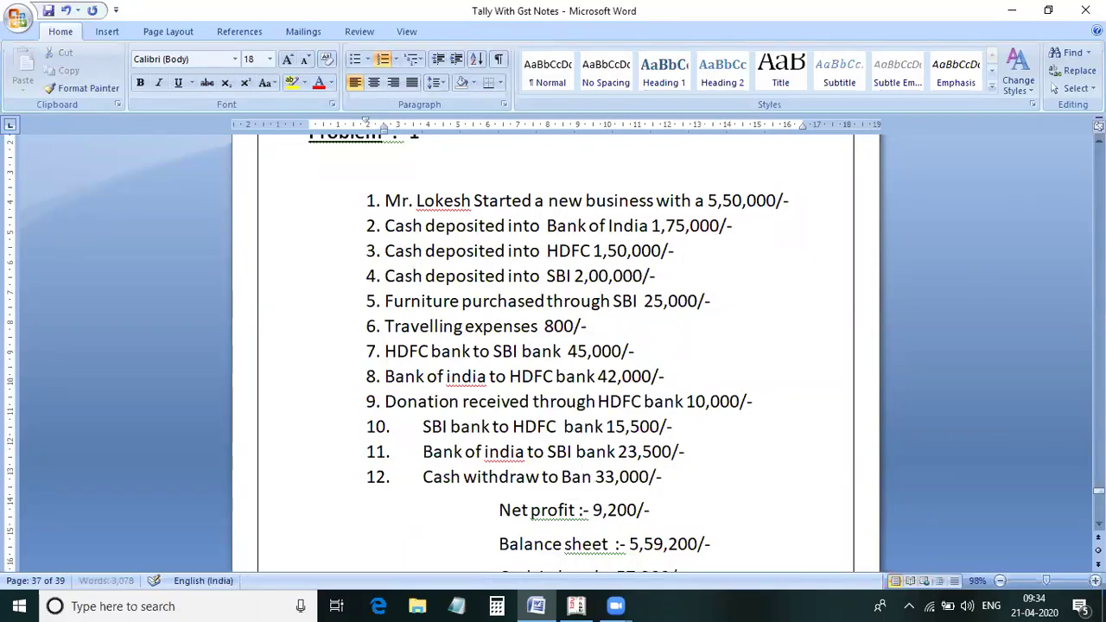
type(" of in")
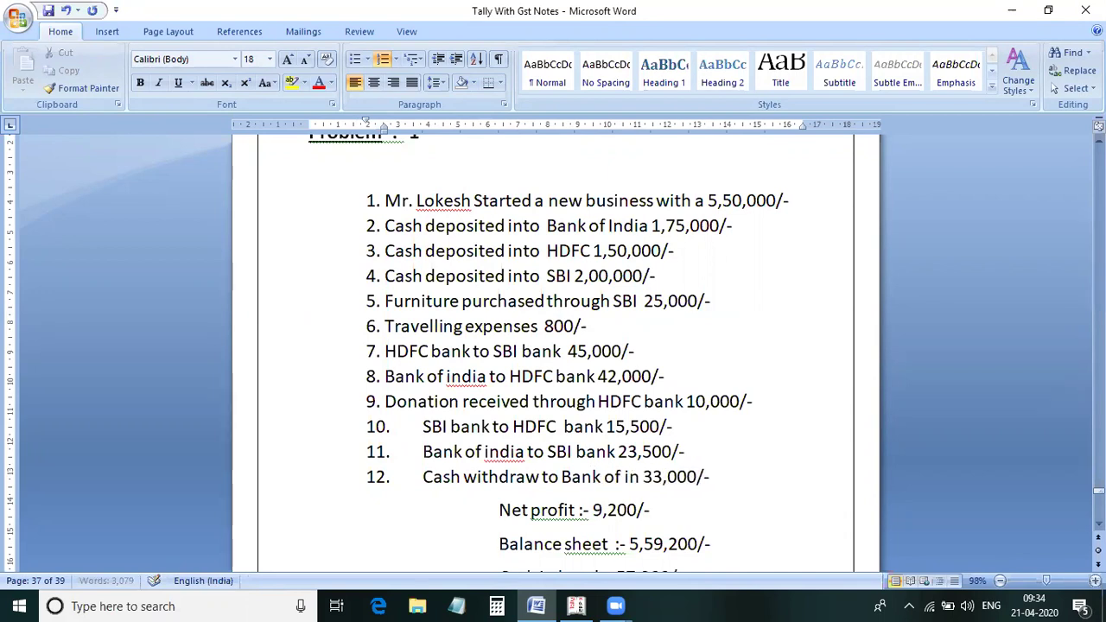
type("dia")
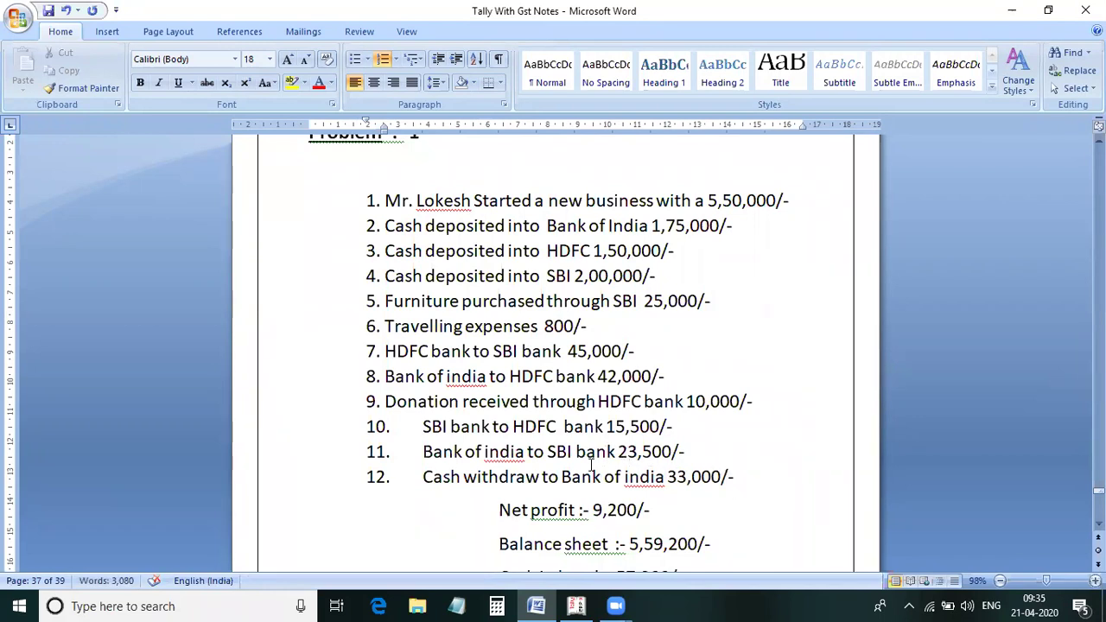
Back in Tally.ERP 9, save the multiple ledger creation list and return to the Gateway of Tally.
key("alt+Tab")
key("Return")
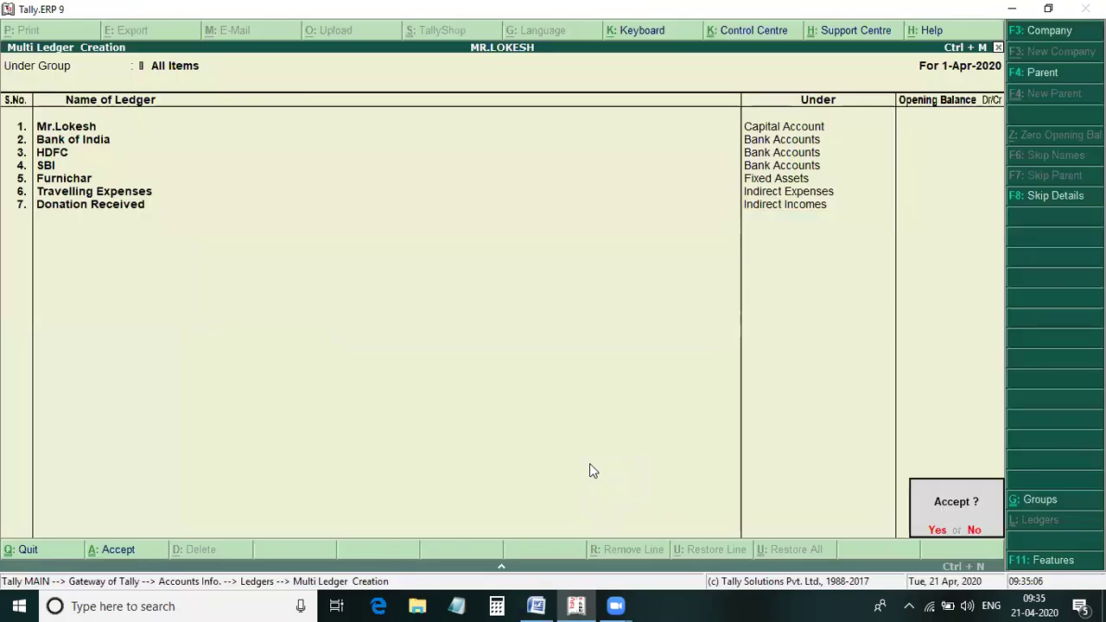
key("Return")
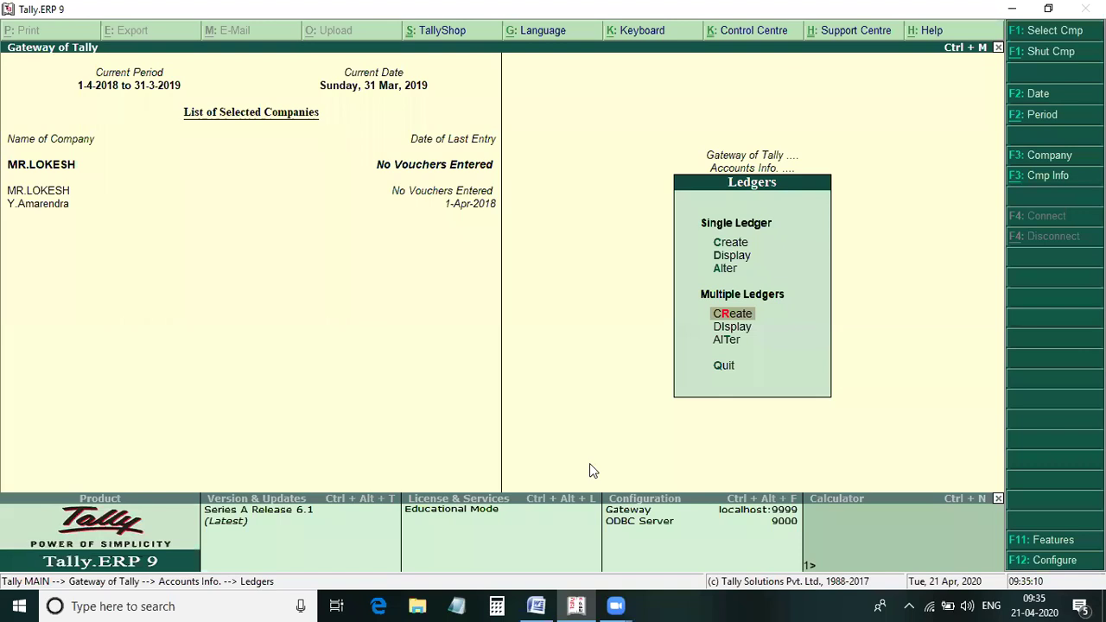
key("Escape")
key("Escape")
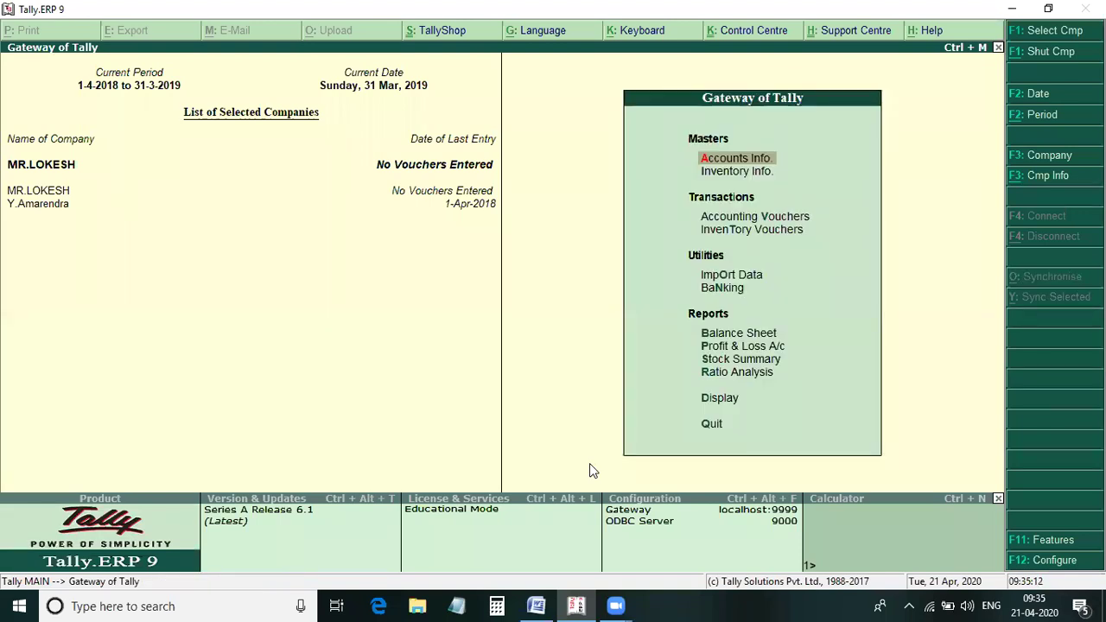
Open accounting voucher entry, switch it to the Receipt voucher type, and return to the Gateway of Tally.
key("Down")
key("Down")
key("Return")
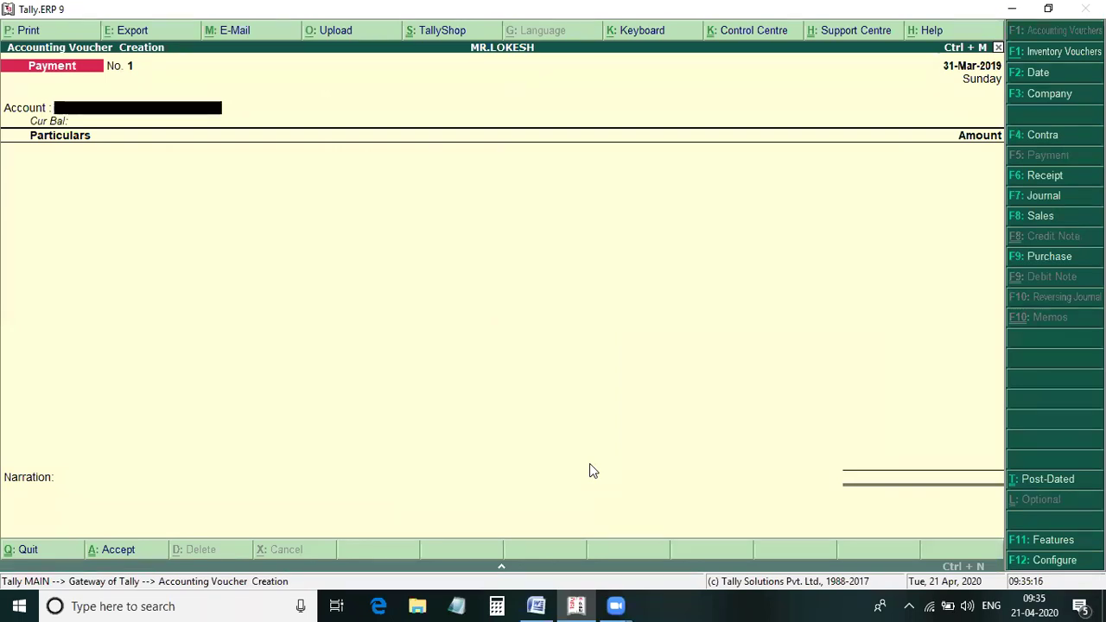
key("F6")
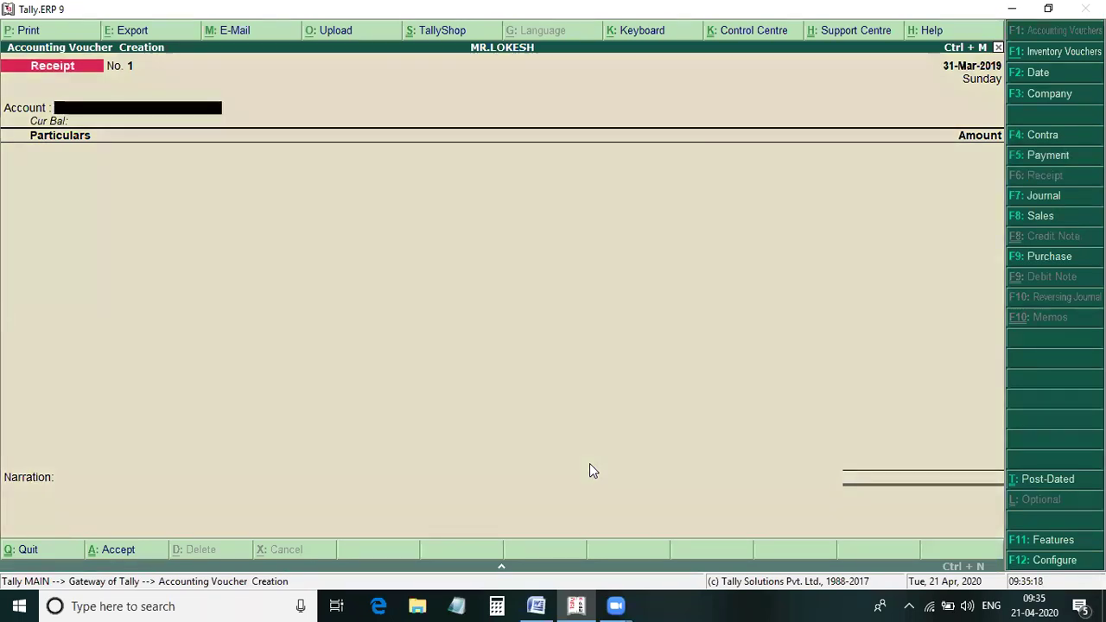
type("r")
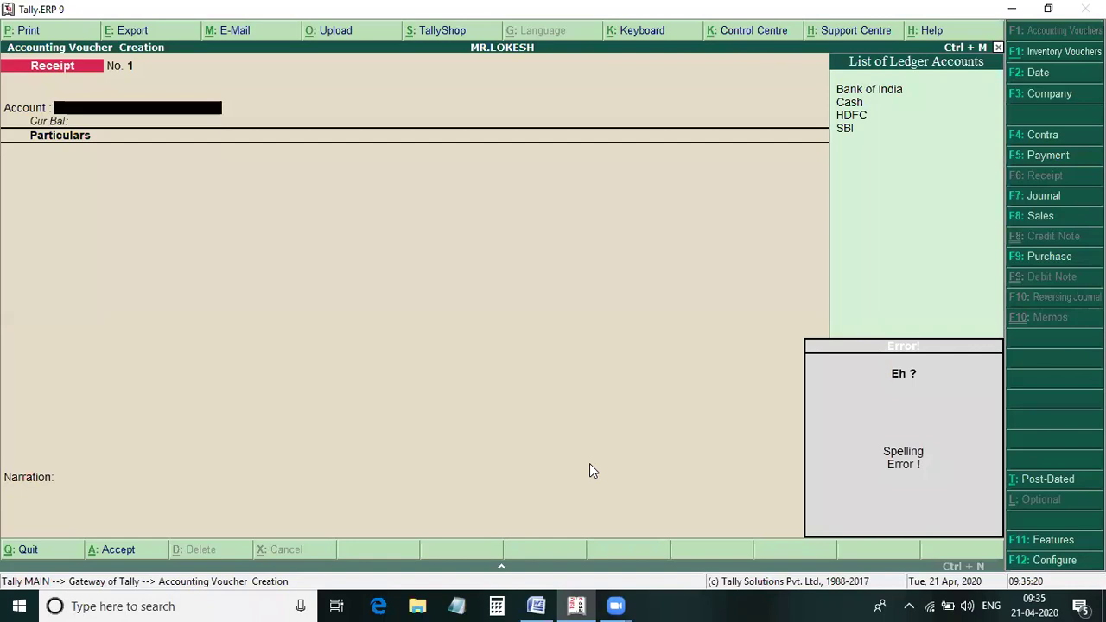
key("y")
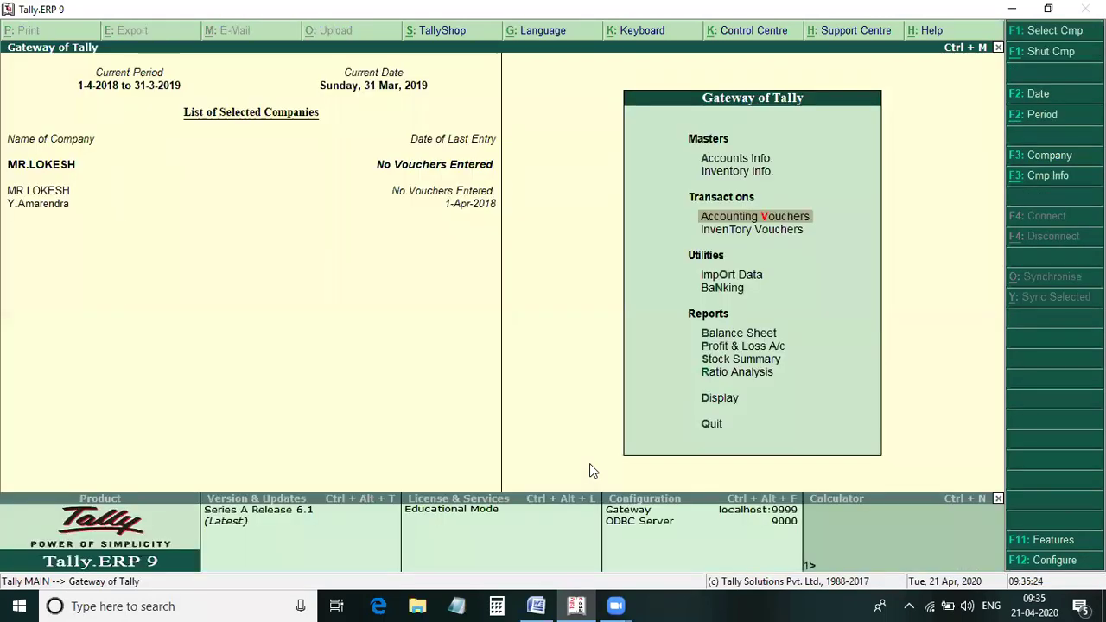
Change the company's current period to run from 1-4-2020 to 1-4-2020.
key("alt+F2")
key("BackSpace")
key("BackSpace")
key("BackSpace")
key("BackSpace")
type("2020")
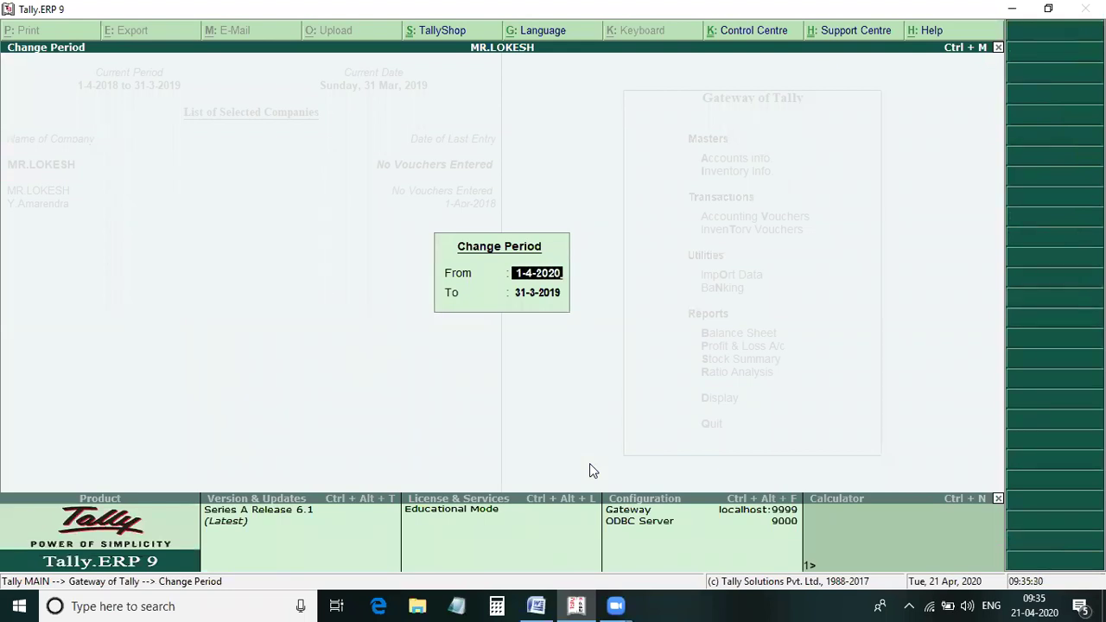
key("Return")
key("BackSpace")
type("1-4-200")
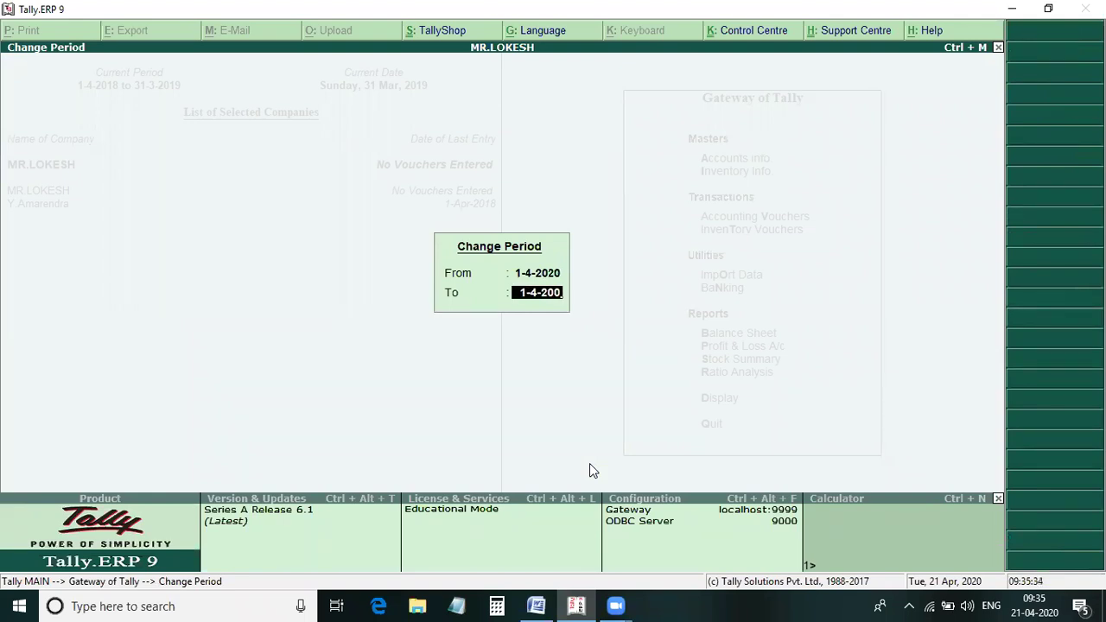
key("BackSpace")
type("20")
key("Return")
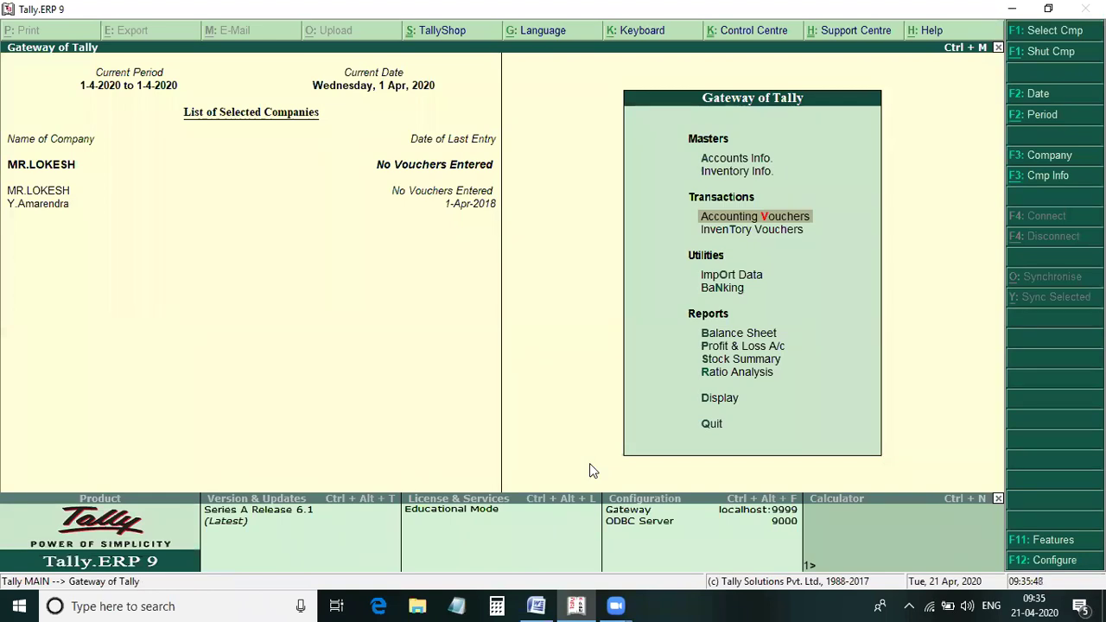
Start a Receipt voucher with Cash as the account and the owner's capital ledger in the particulars.
key("Return")
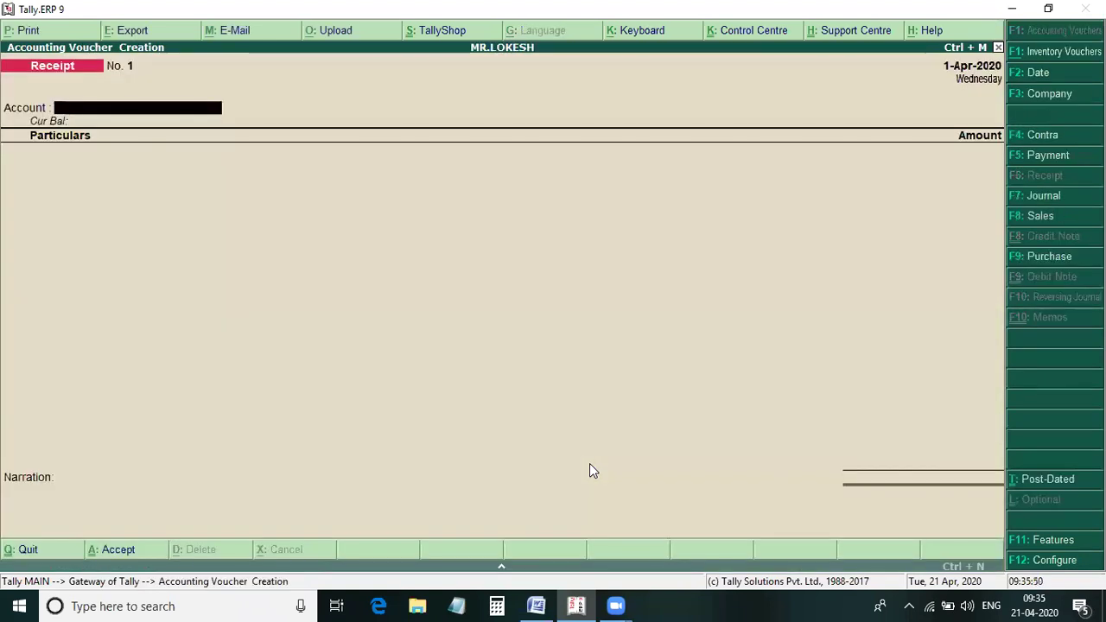
type("C")
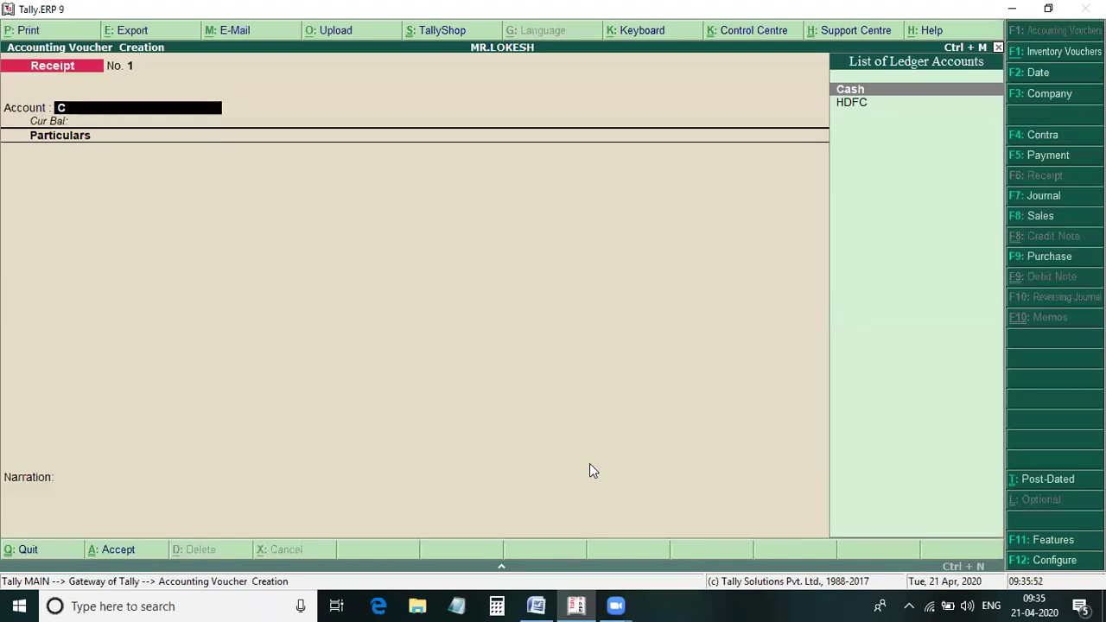
key("Return")
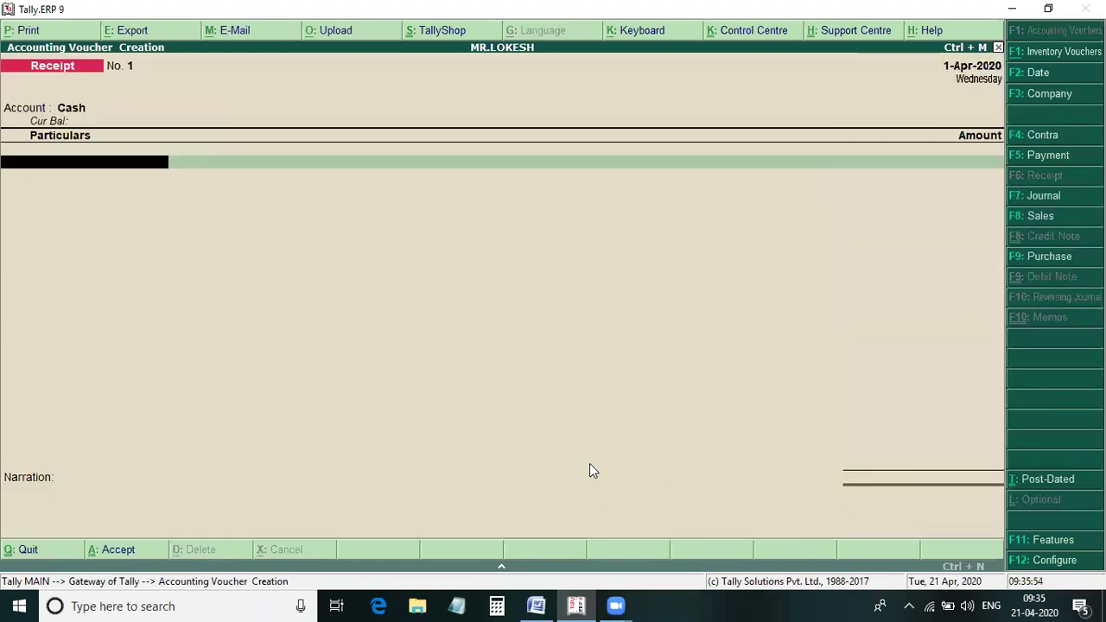
type("Mr")
key("Return")
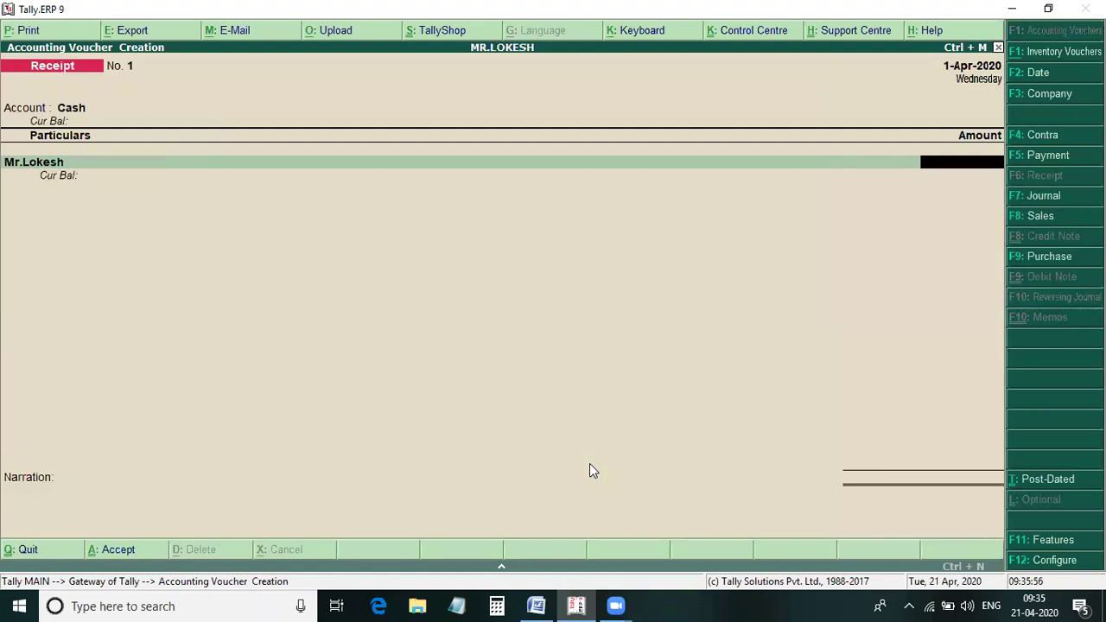
Check transaction 1 in the Word notes, enter 5,50,000 as the receipt amount, and save the voucher without a narration.
key("alt+Tab")
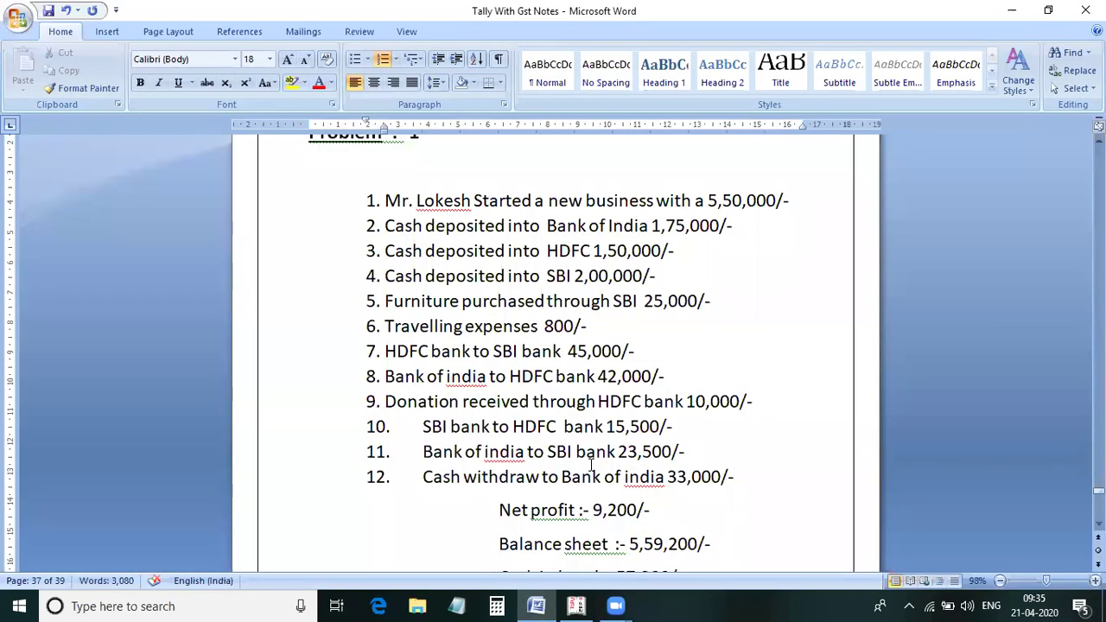
key("alt+Tab")
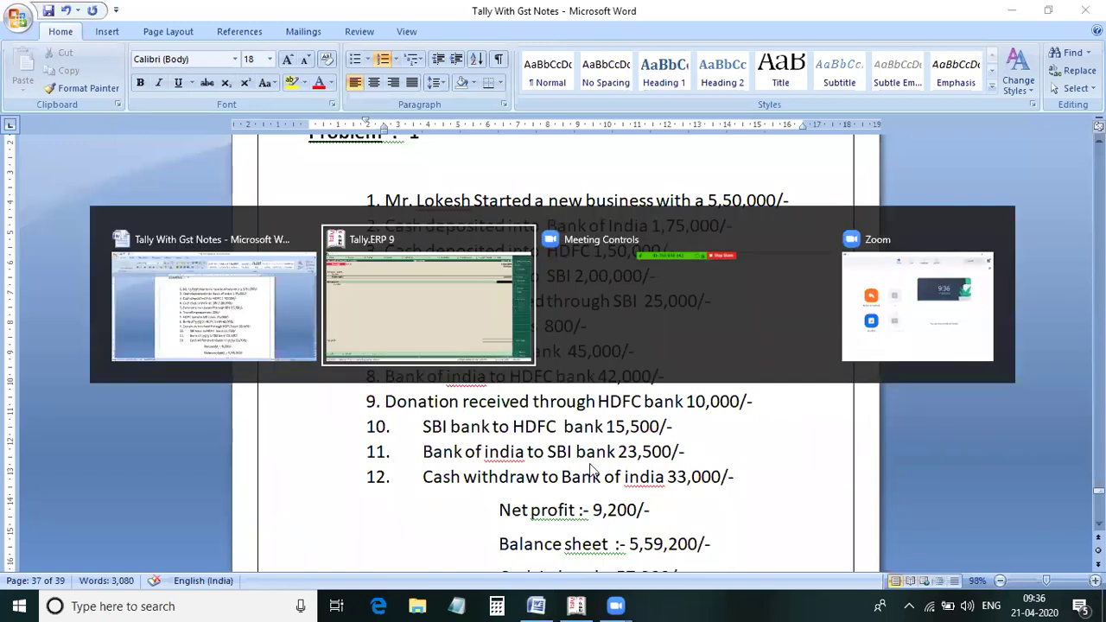
type("5,5")
type("0,0")
type("0000")
key("Return")
key("Return")
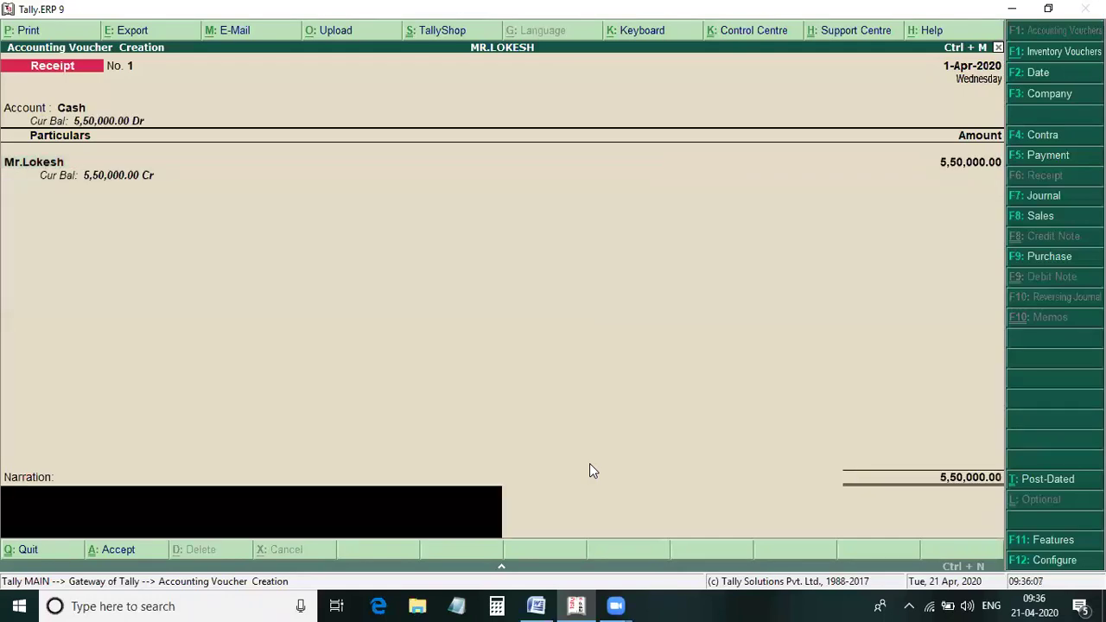
key("Return")
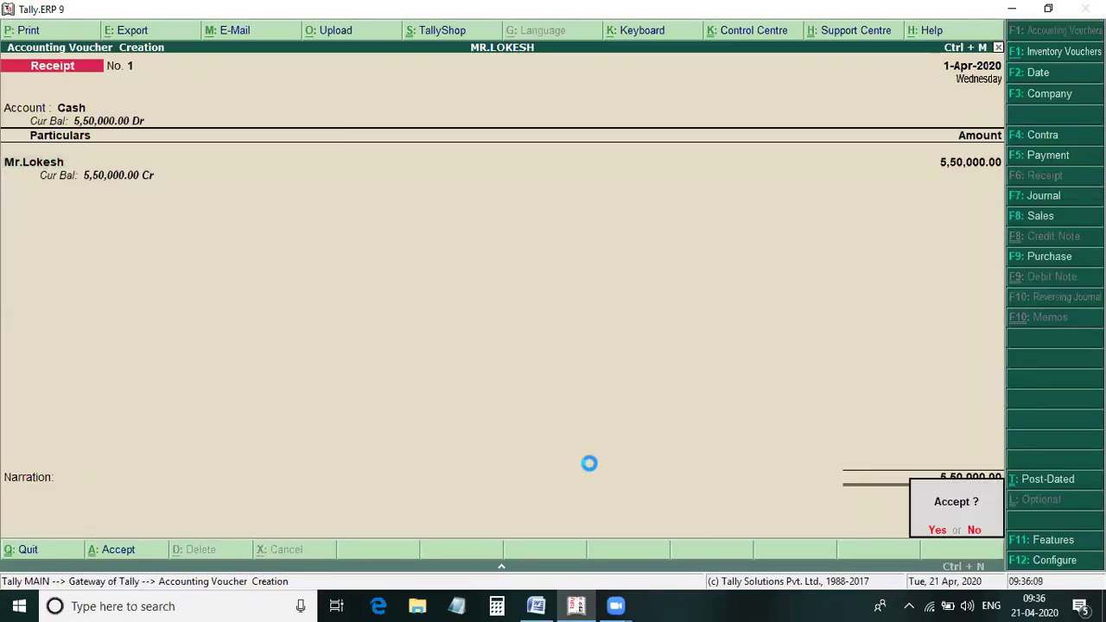
key("Return")
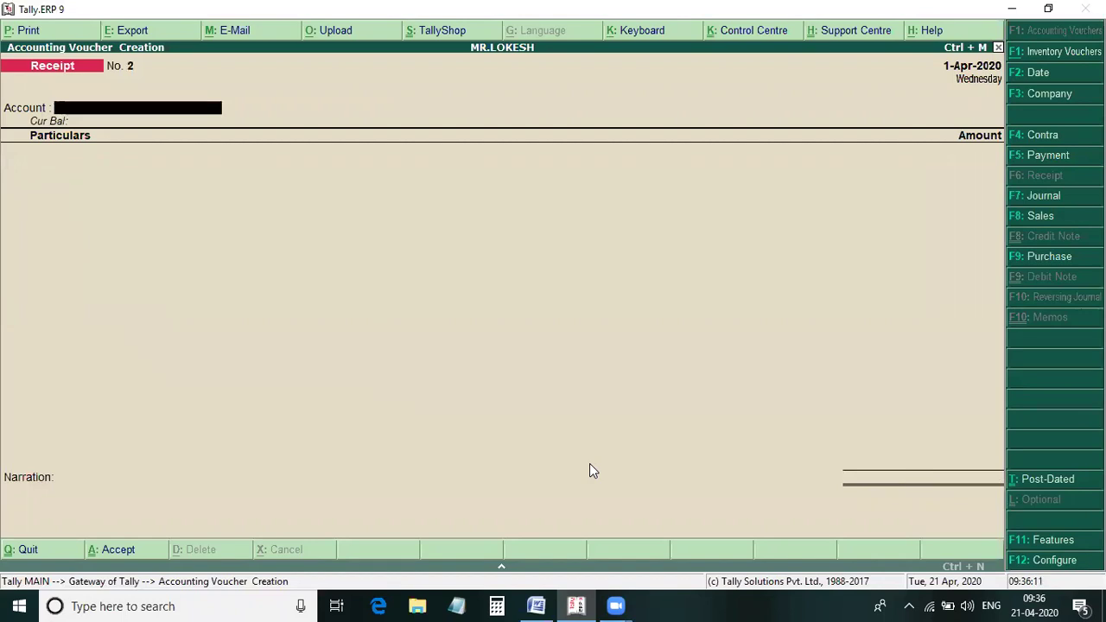
Highlight transaction 2, the cash deposit into Bank of India, in the Word notes and return to Tally.ERP 9.
key("alt+Tab")
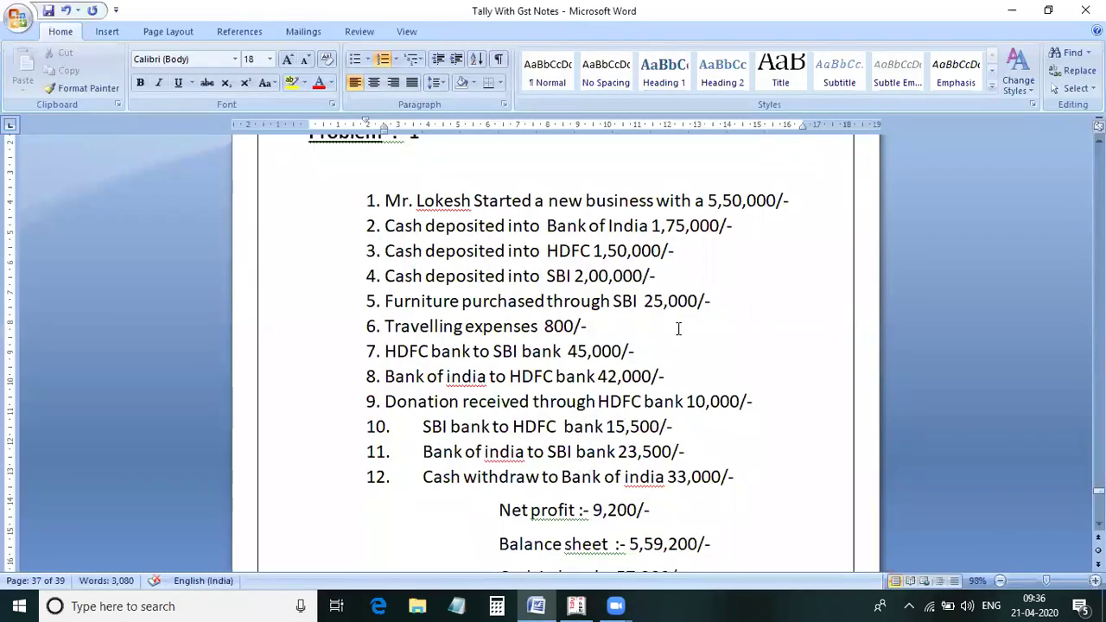
left_click_drag(654, 225, 368, 229)
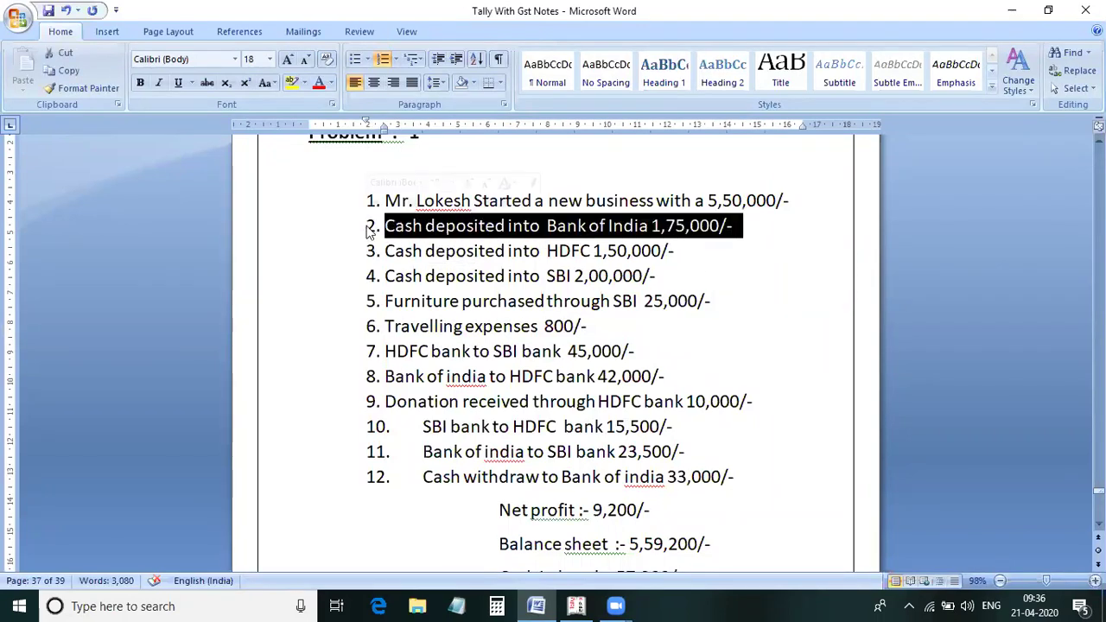
mouse_move(576, 606)
left_click(583, 555)
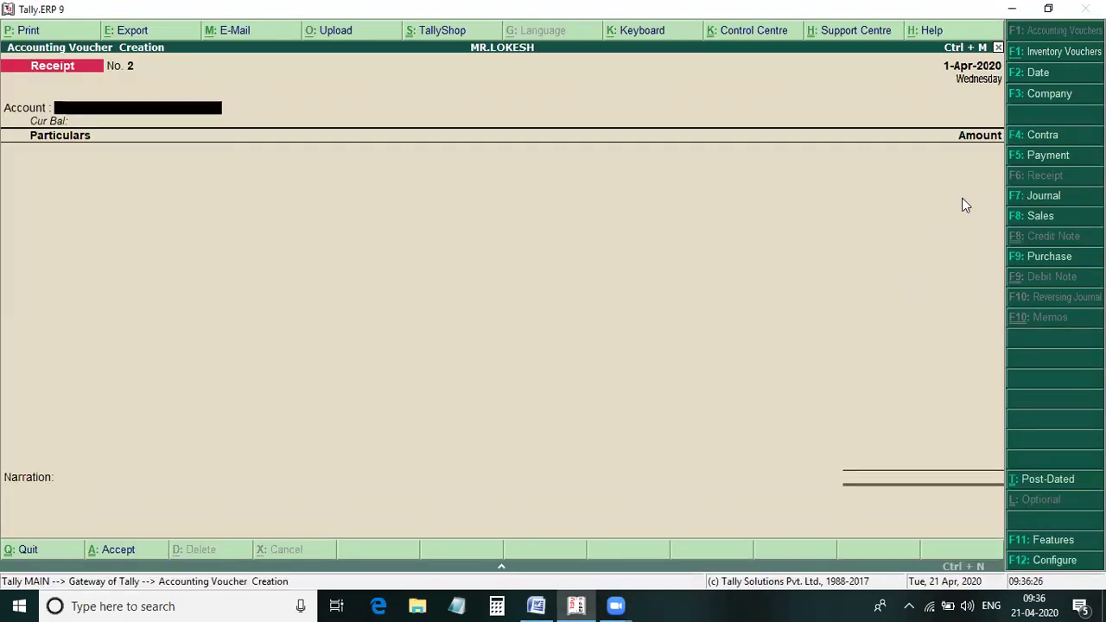
Start a Contra voucher with Bank of India as the account and Cash in the particulars, rechecking transaction 2 in the Word notes.
key("F4")
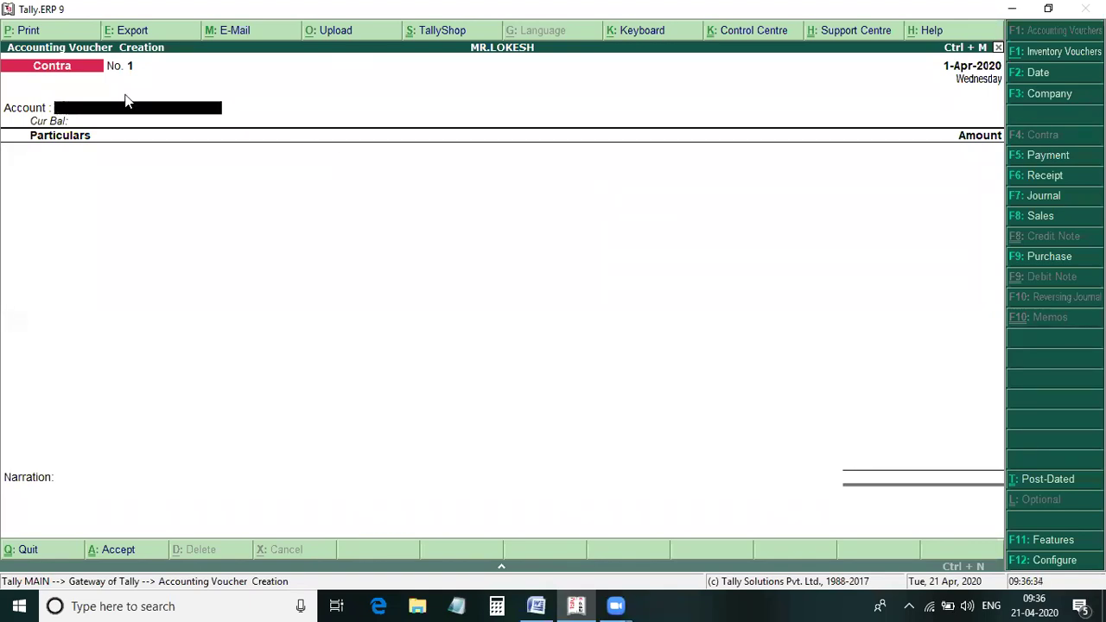
type("C")
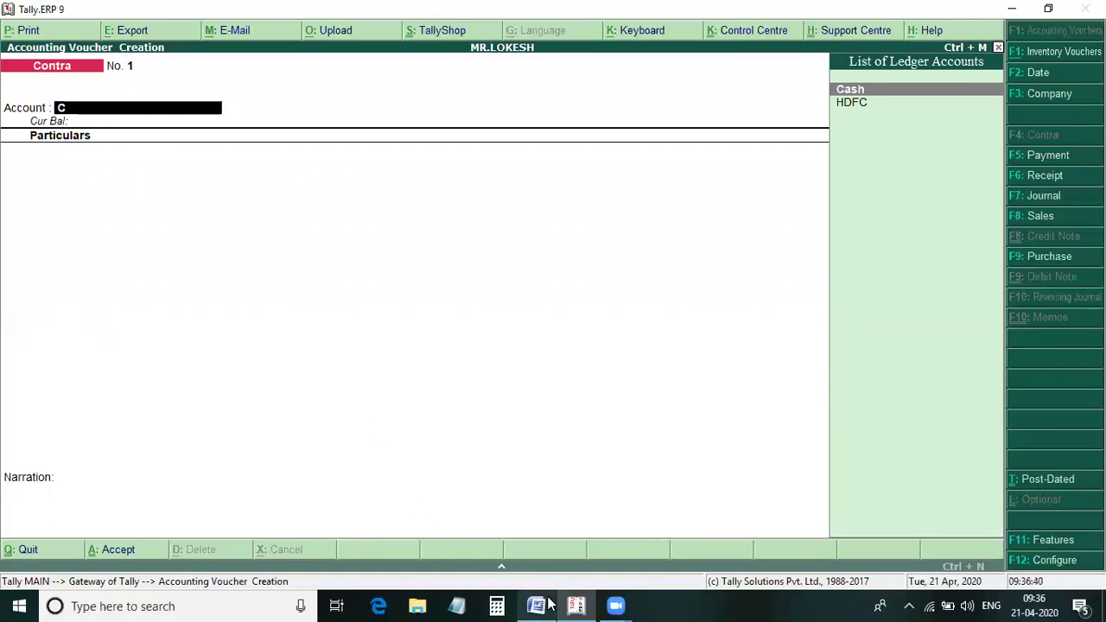
left_click(534, 546)
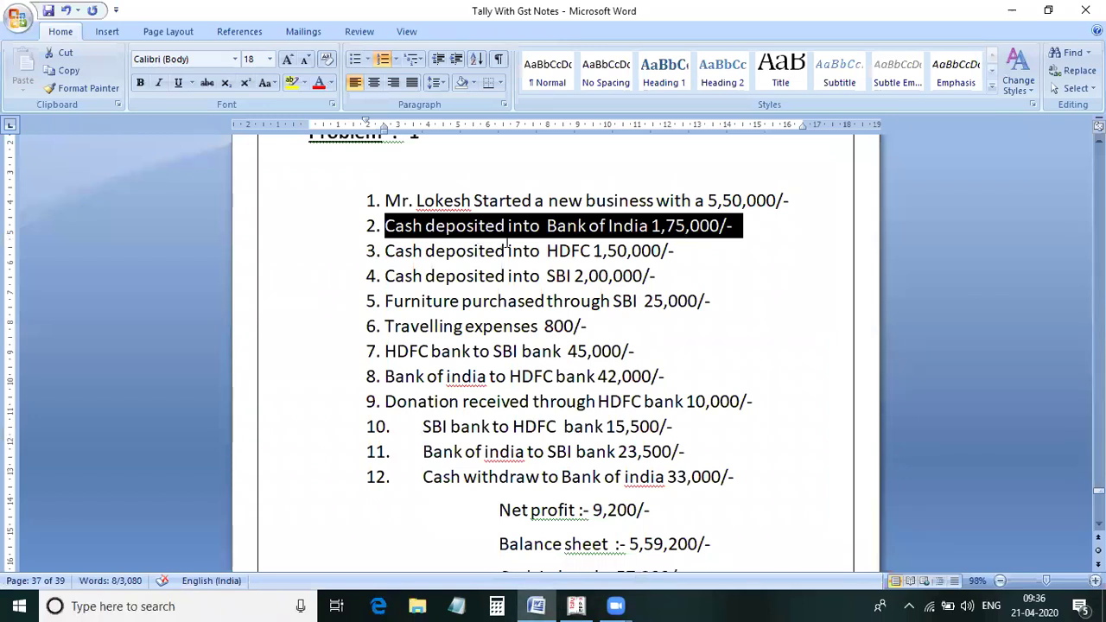
left_click(507, 246)
left_click(423, 225)
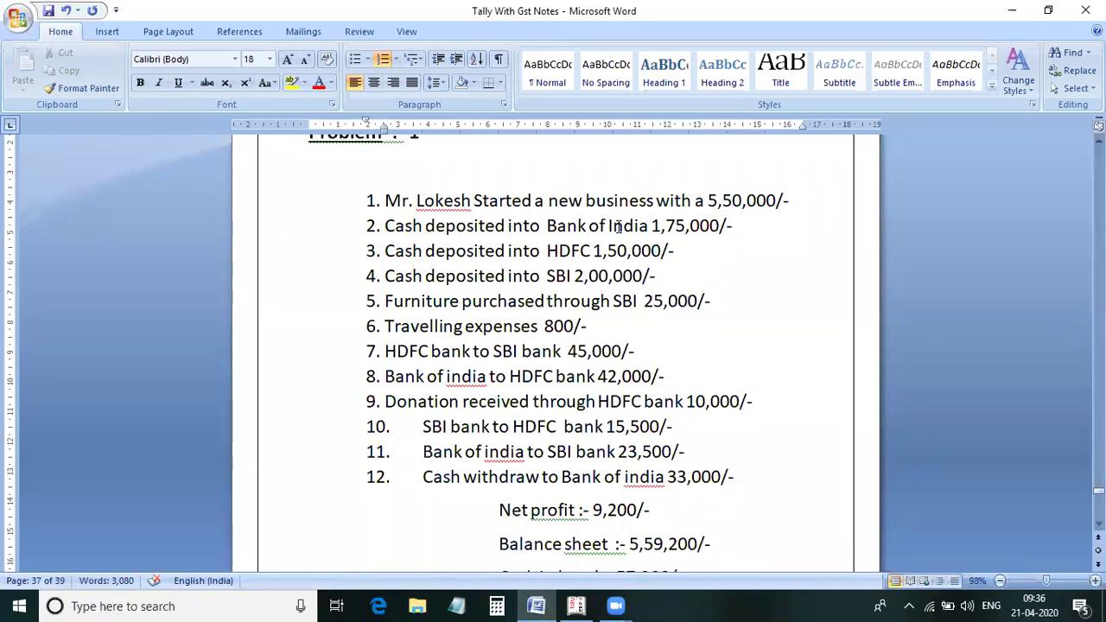
left_click(577, 606)
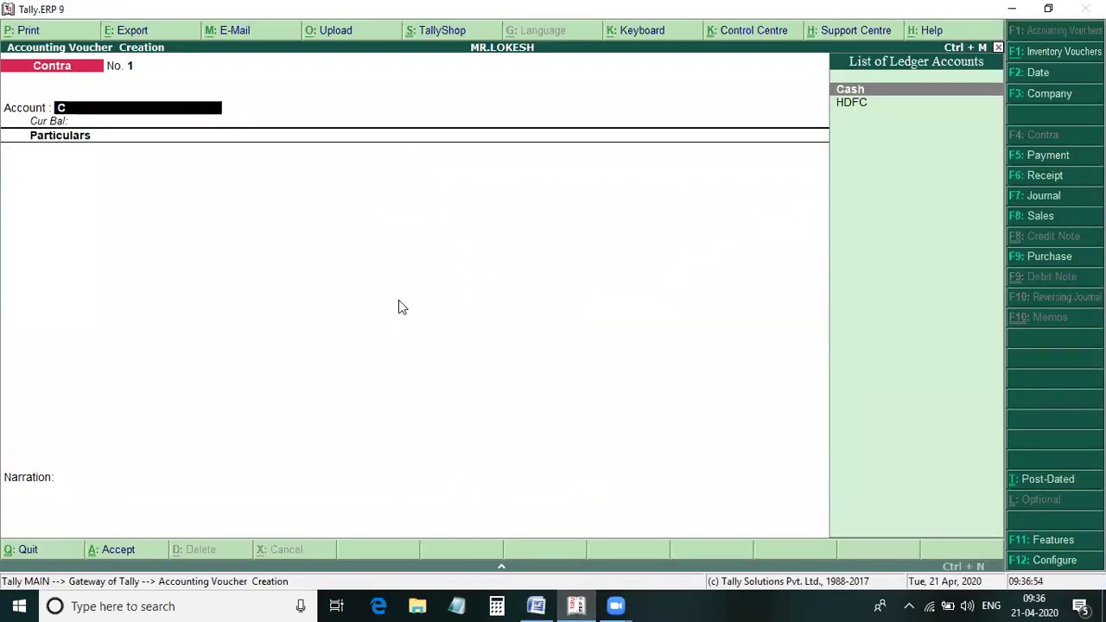
key("BackSpace")
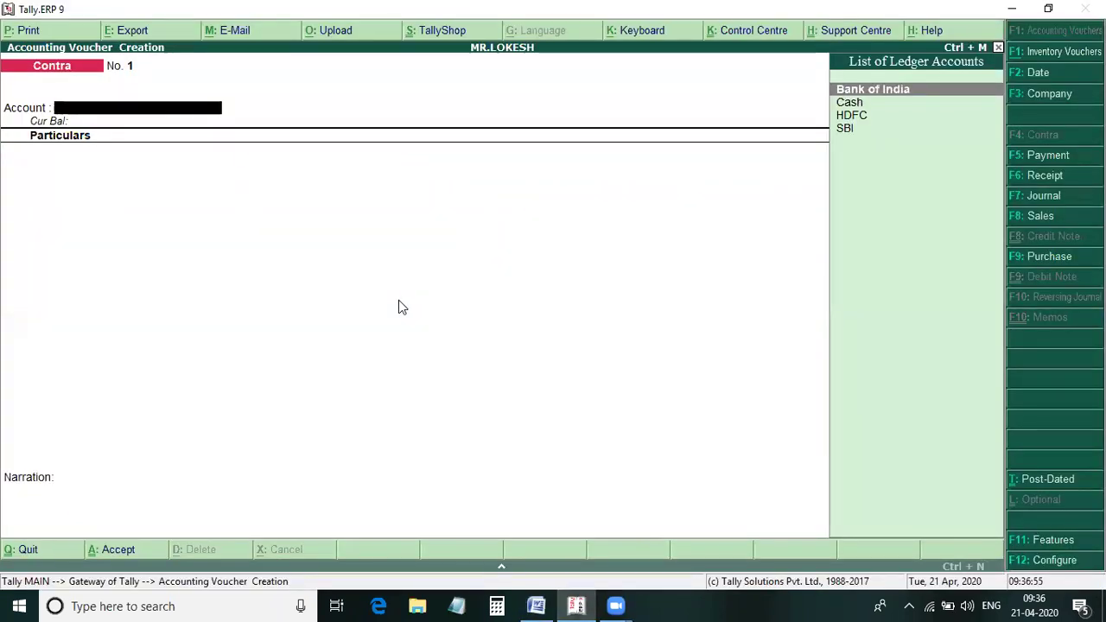
key("Return")
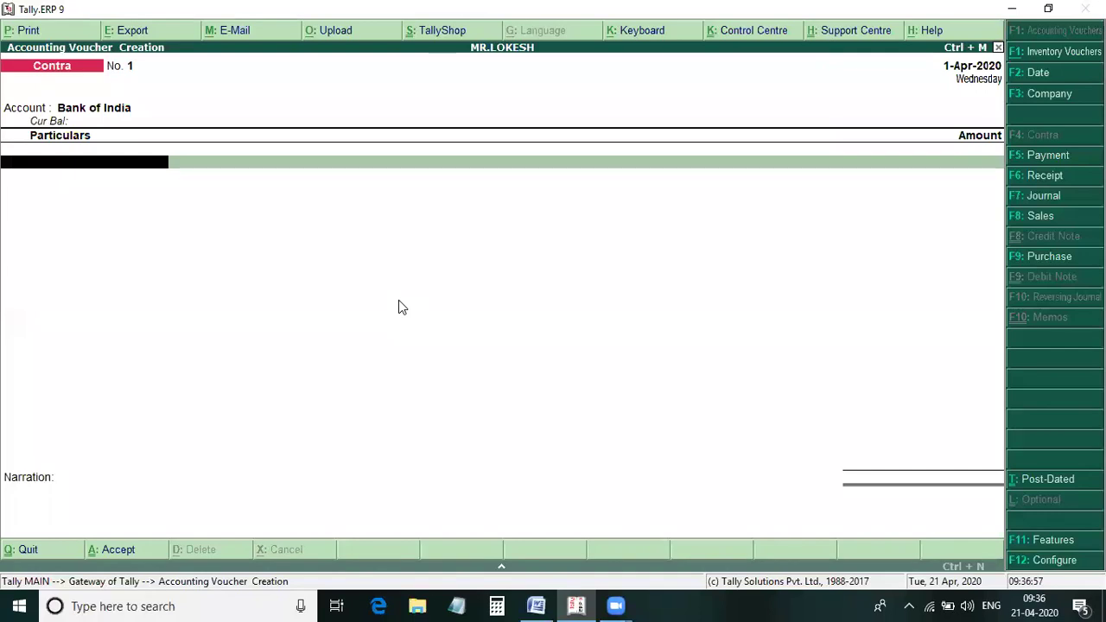
type("C")
key("Return")
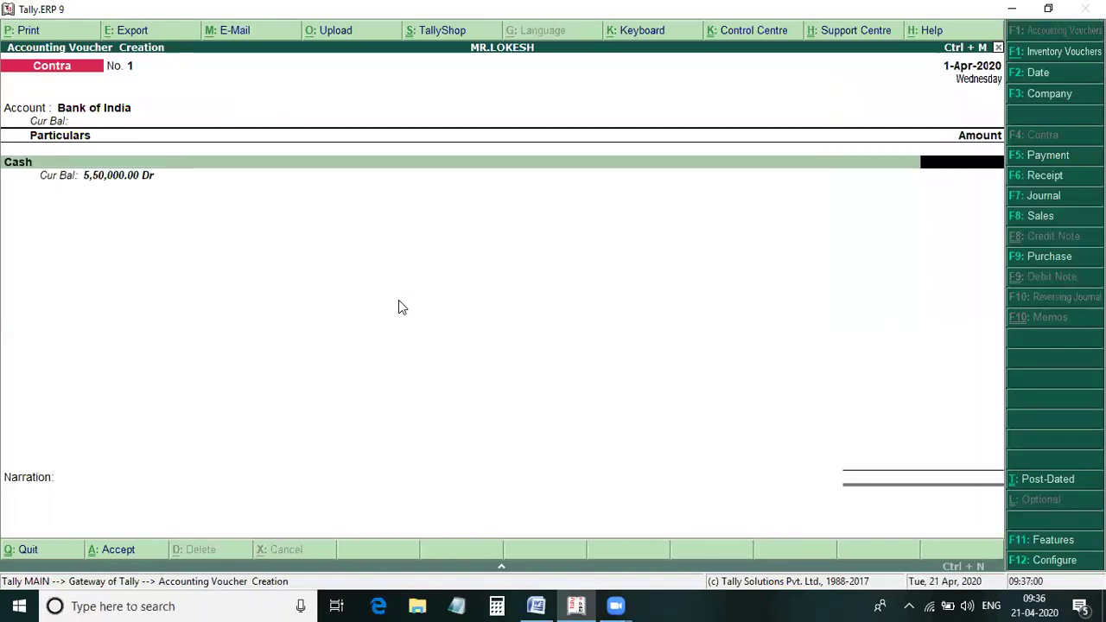
Recheck transaction 2 in the Word notes, enter 1,75,000 as the Contra amount in Tally.ERP 9, and proceed to the cash denominations.
key("alt+Tab")
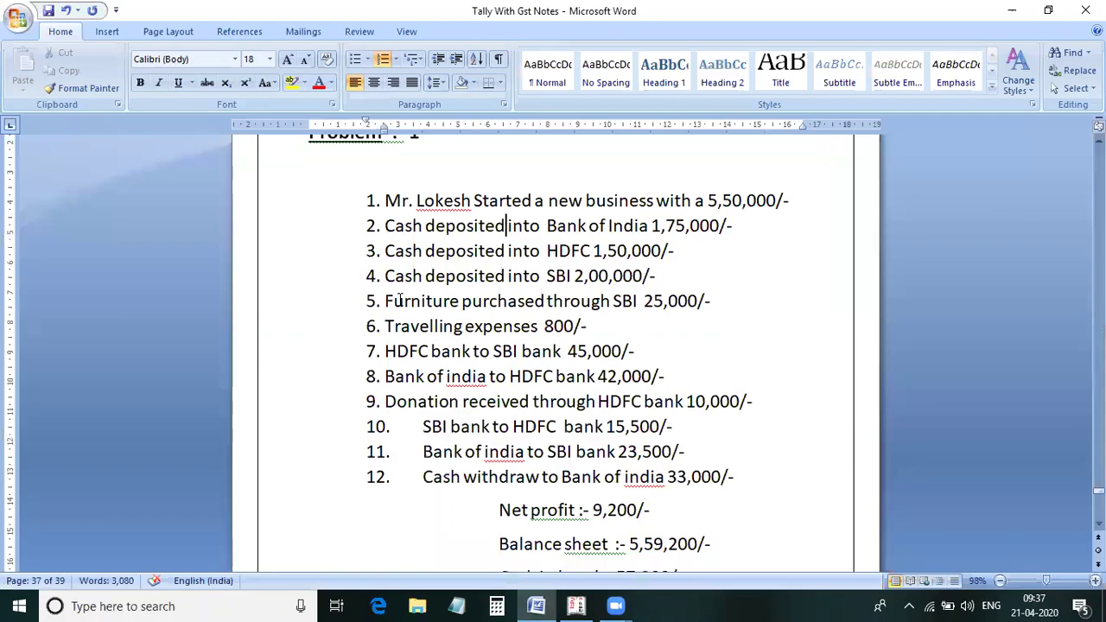
key("alt+Tab")
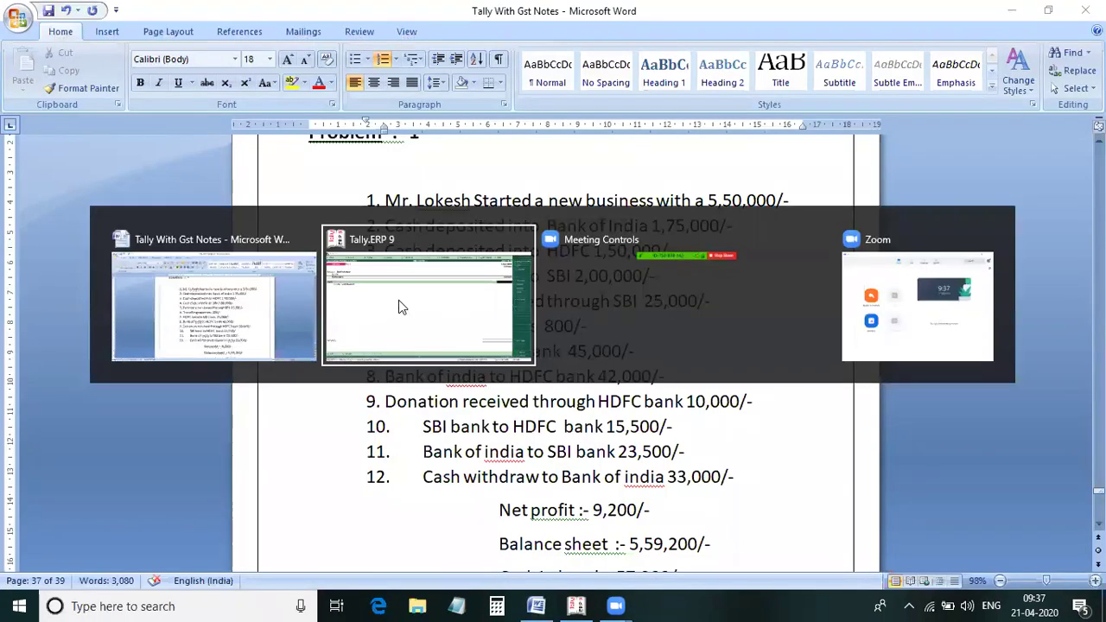
type("1,75,00")
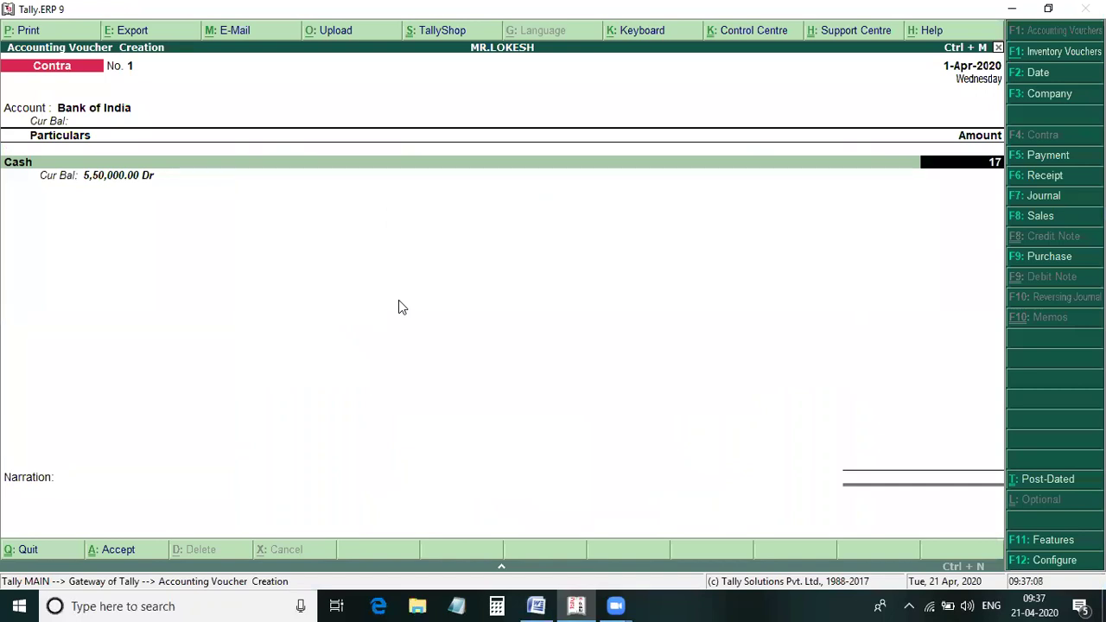
type("000")
key("Return")
key("Return")
key("Return")
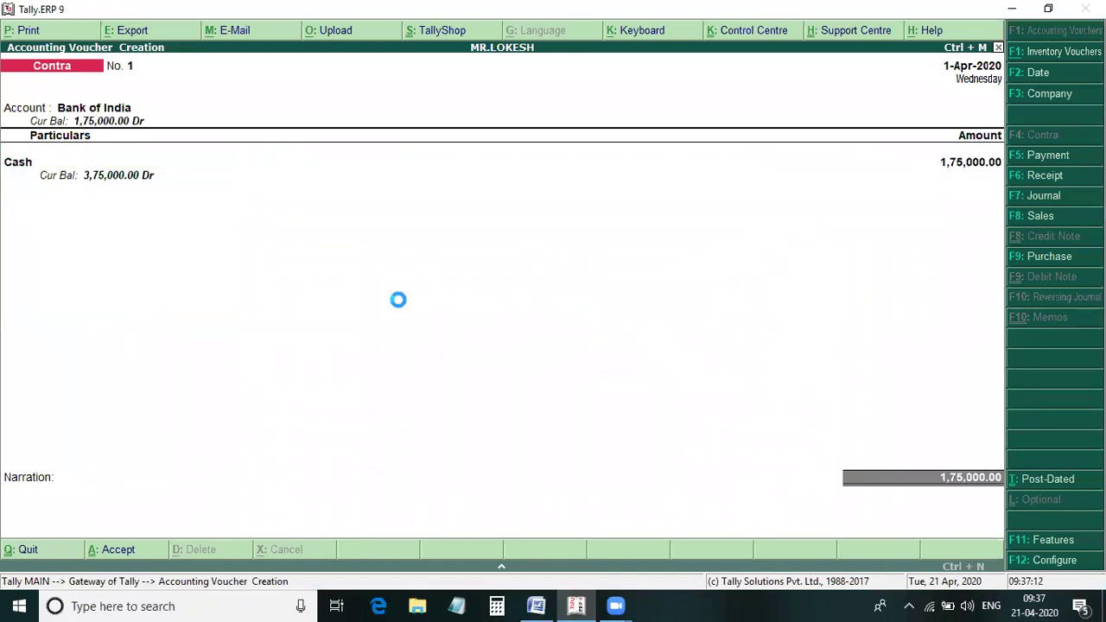
key("Return")
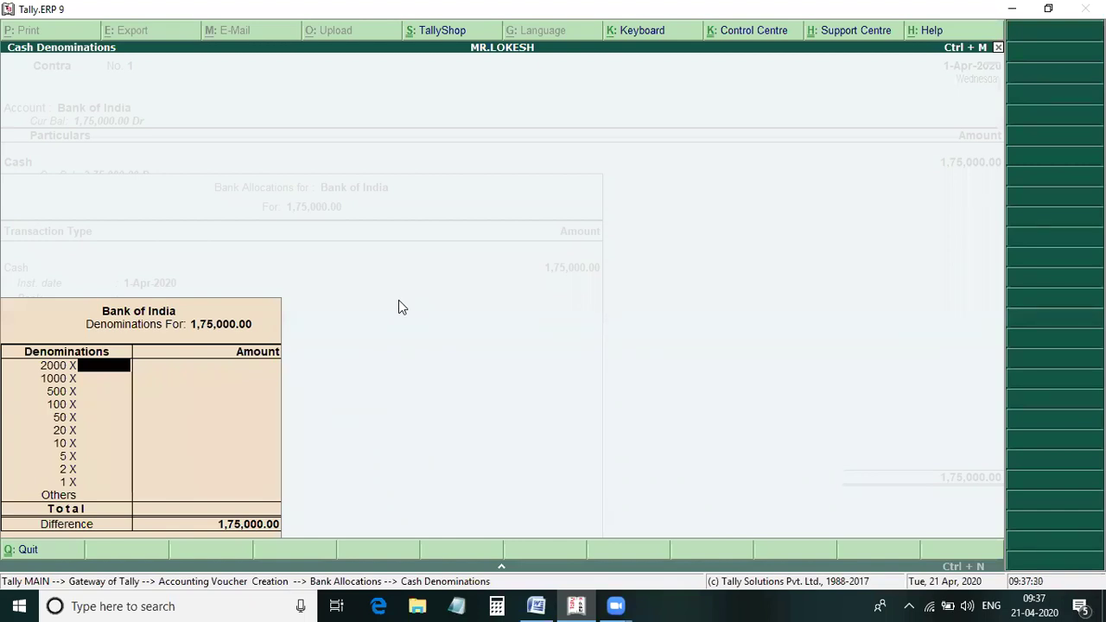
Enter 75 notes of 2000 and 50 notes of 500 for the Bank of India deposit, and save the Contra voucher without a narration.
type("50")
key("Return")
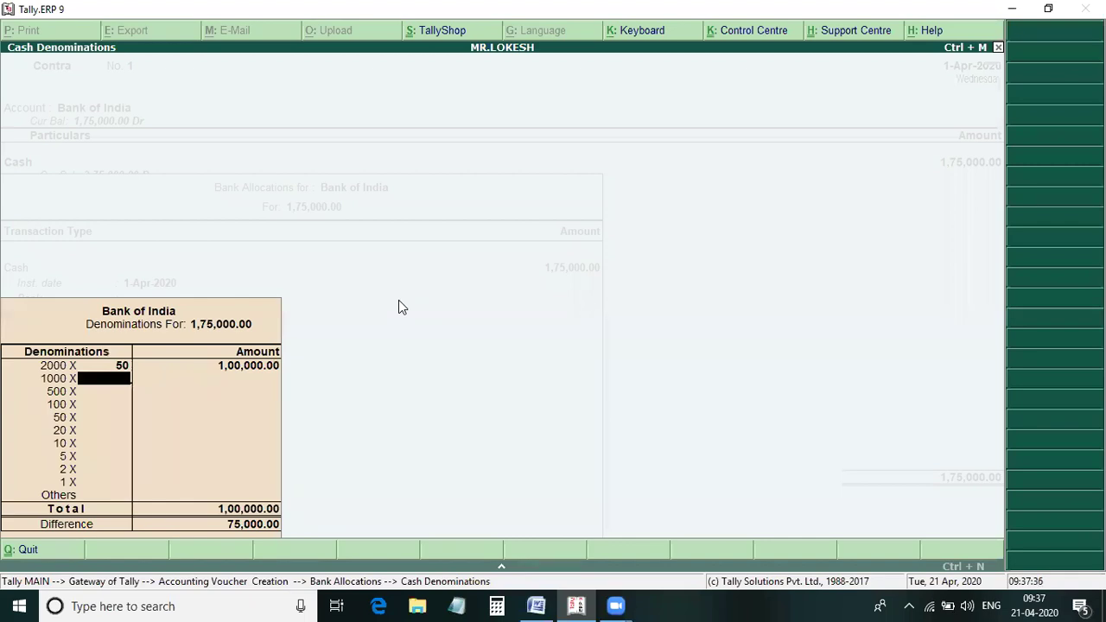
key("Up")
type("75")
key("Return")
key("Return")
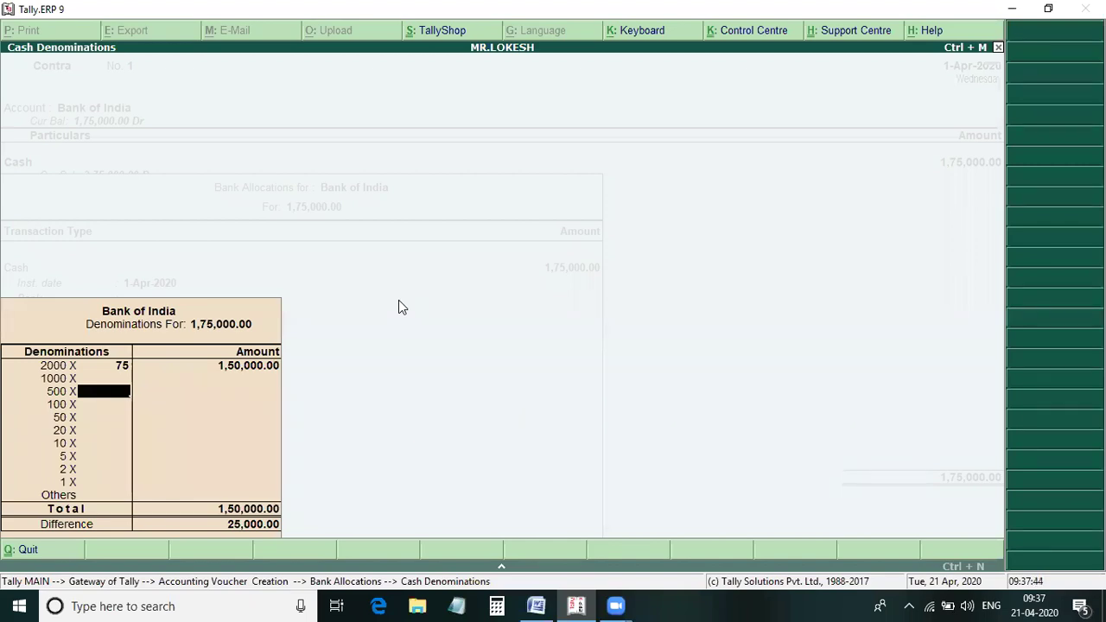
type("50")
key("Return")
key("Return")
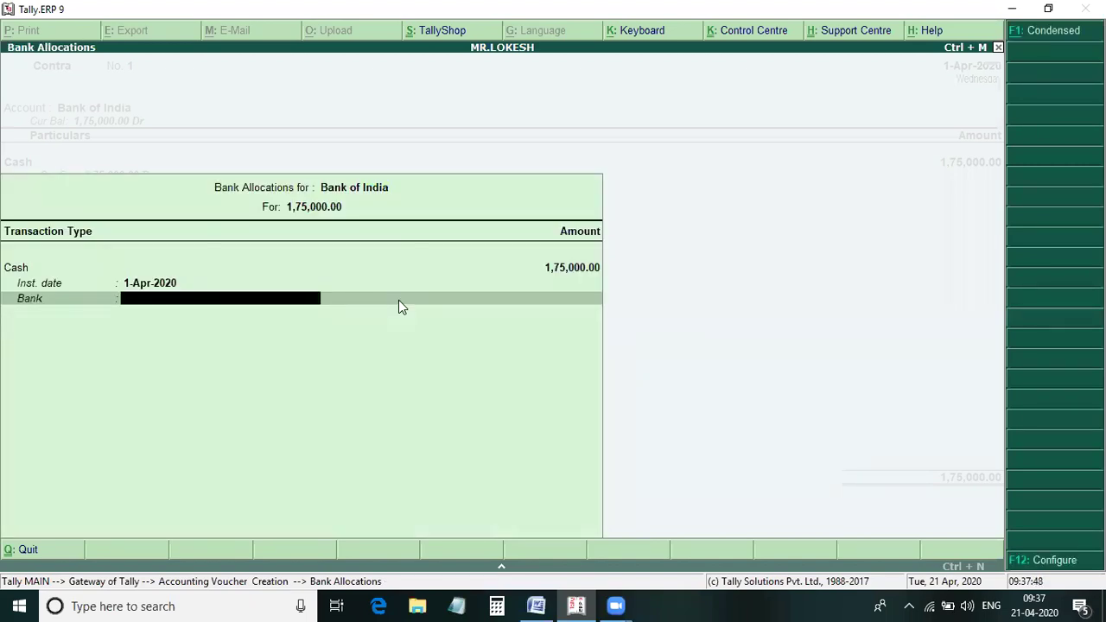
key("Return")
key("Return")
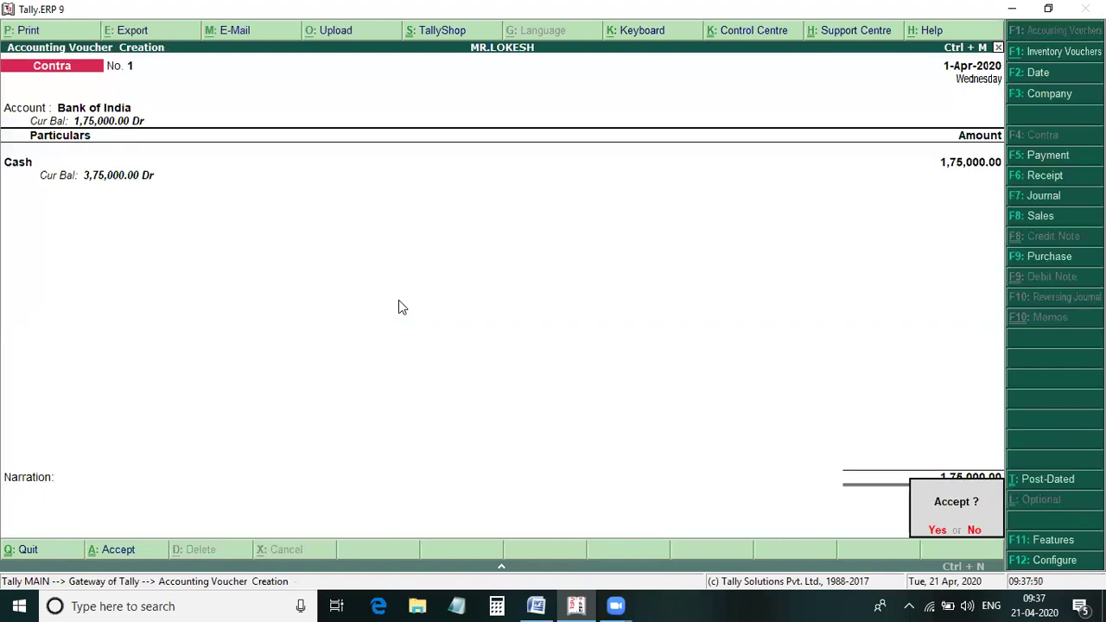
key("Return")
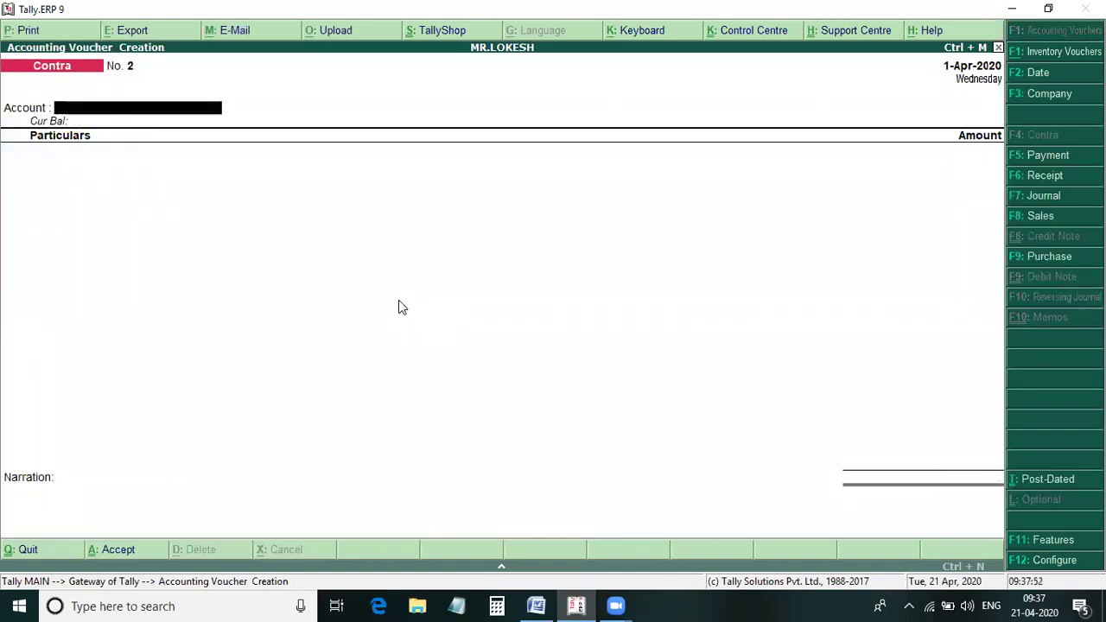
Highlight transaction 3, the cash deposit into HDFC, in the Word notes and return to Tally.ERP 9.
key("alt+Tab")
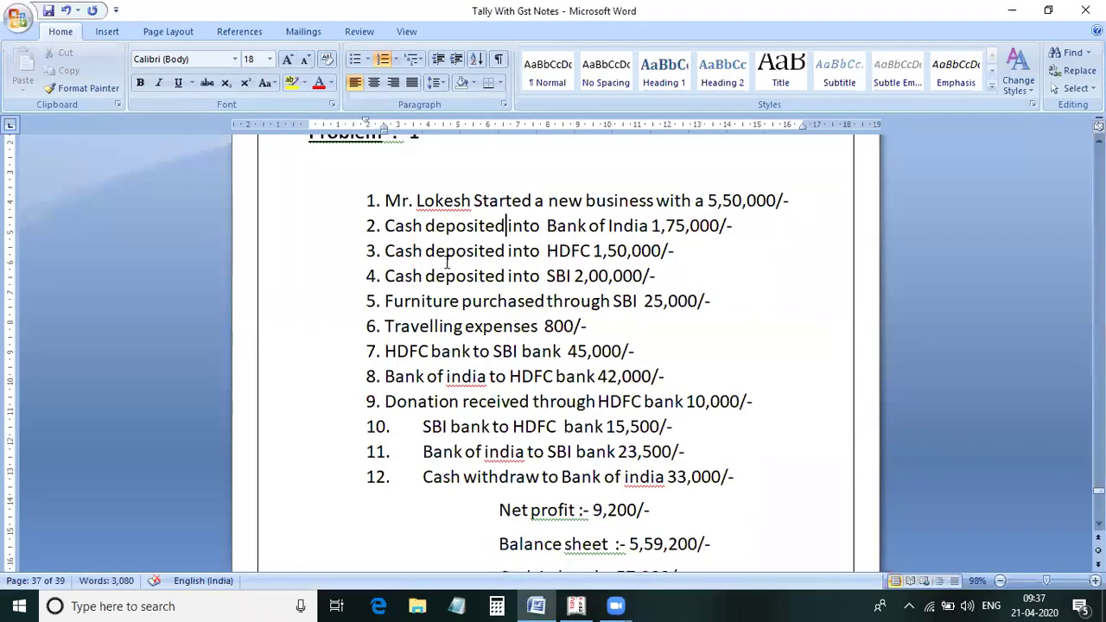
left_click_drag(384, 251, 711, 239)
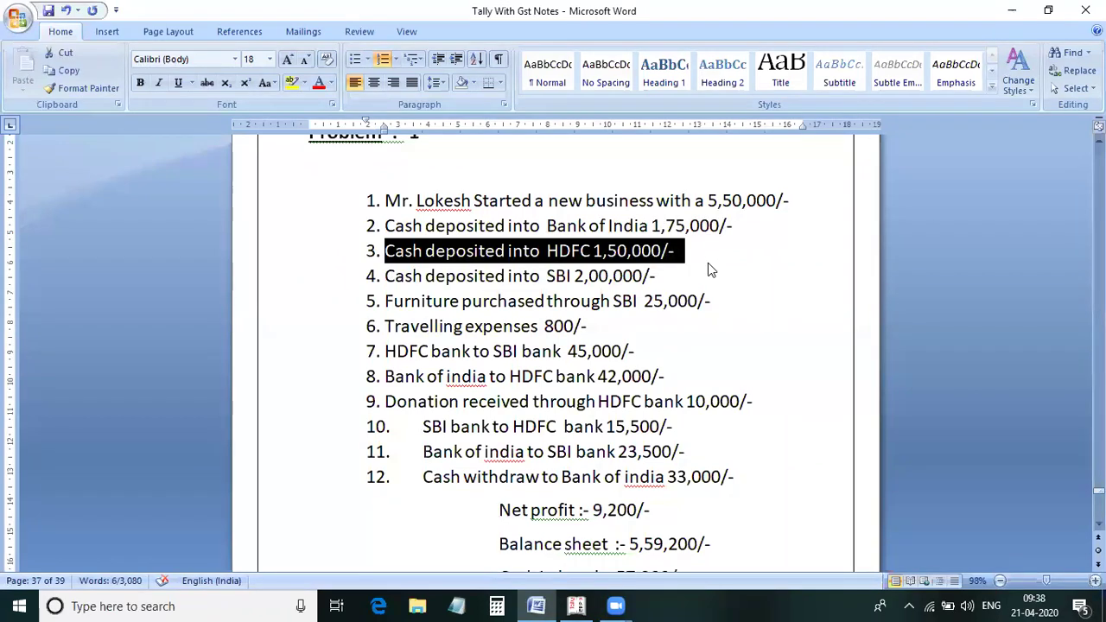
key("alt+Tab")
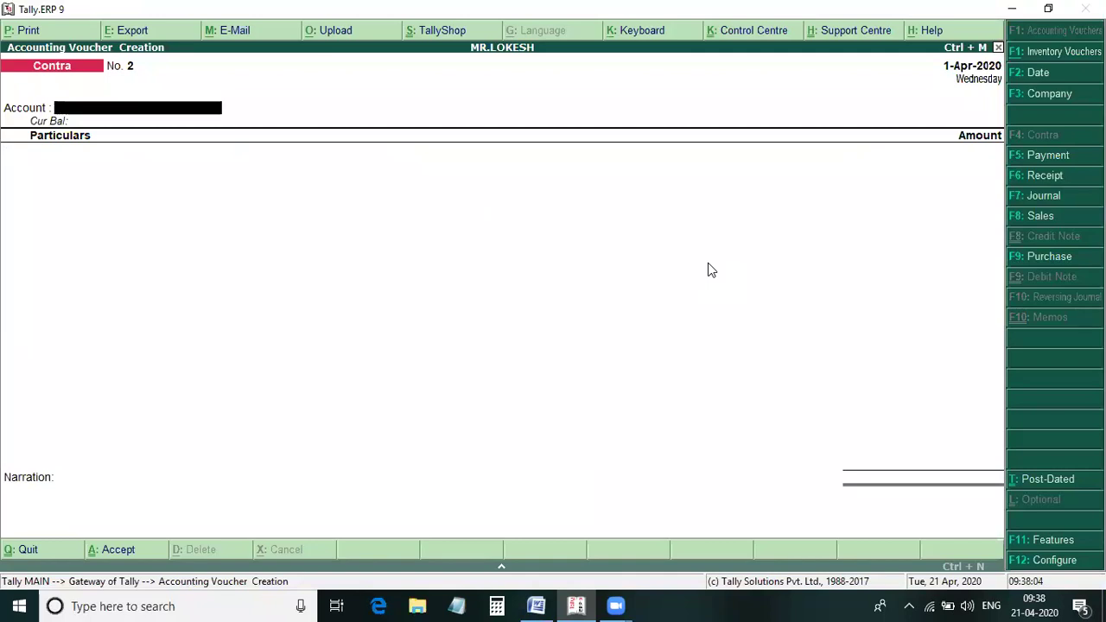
Fill in the Contra voucher with HDFC as the account, Cash in the particulars and 1,50,000 as the amount, proceeding to the cash denominations.
type("H")
key("Return")
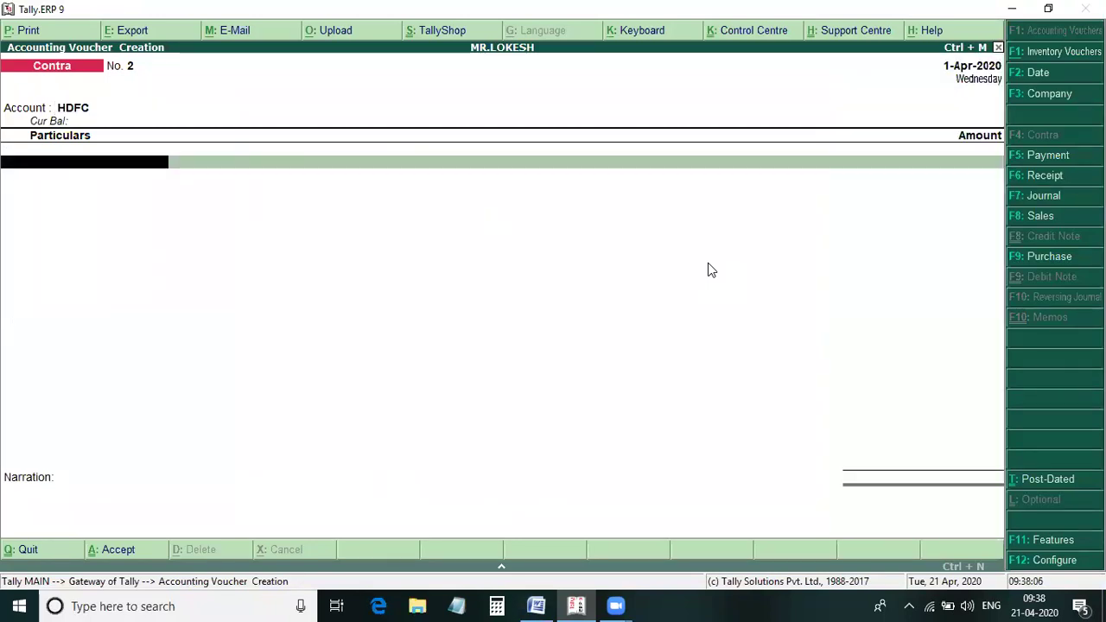
type("C")
key("Return")
type("15")
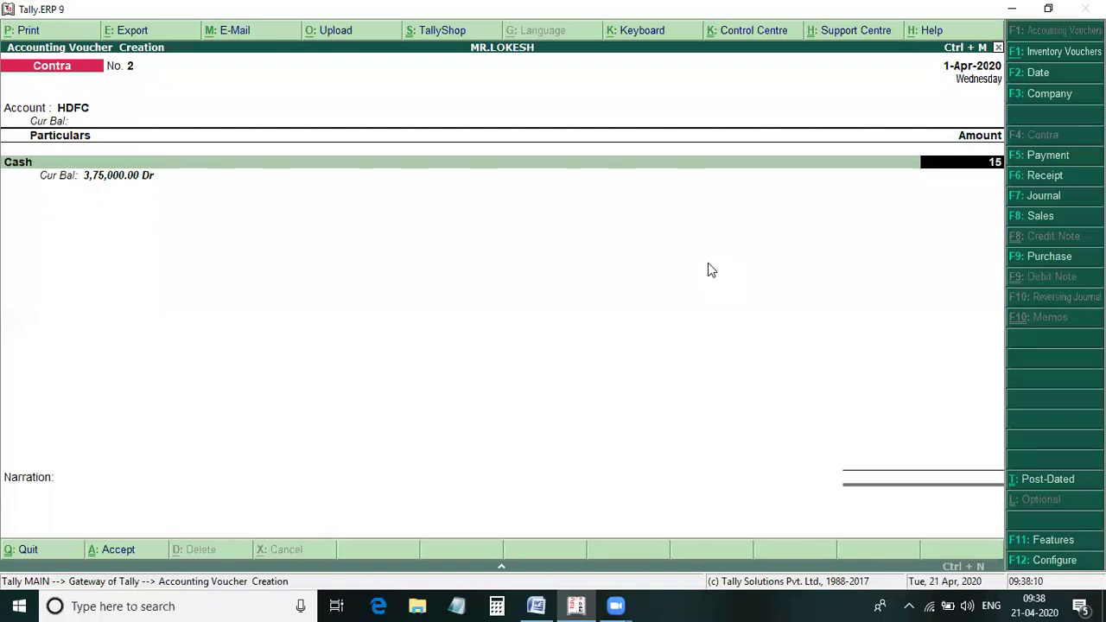
type("0000")
key("Return")
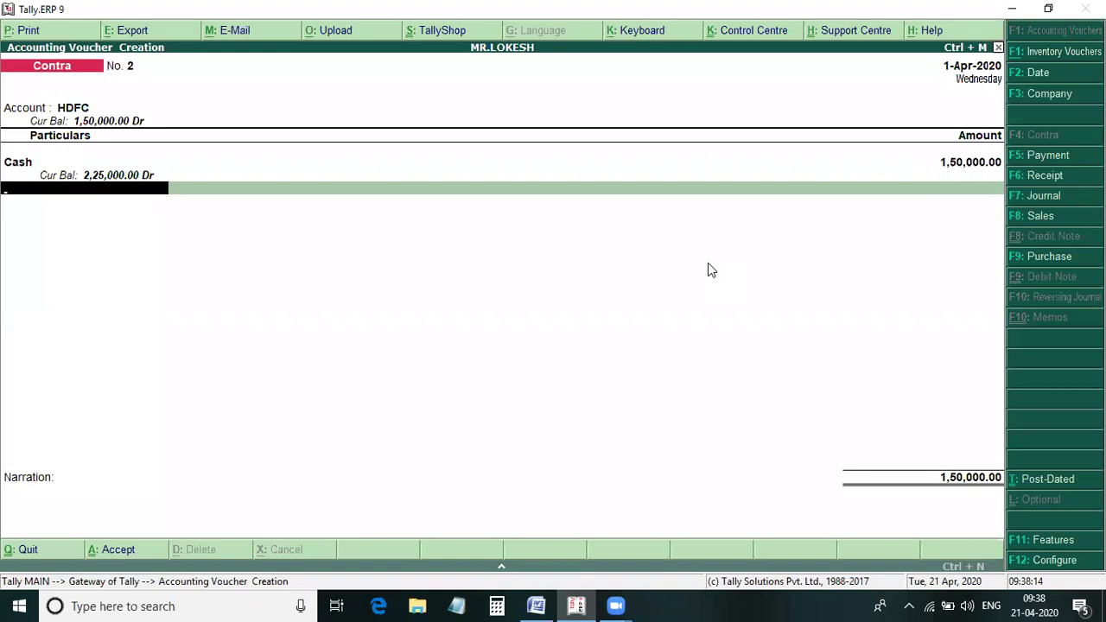
key("Return")
key("Return")
key("Return")
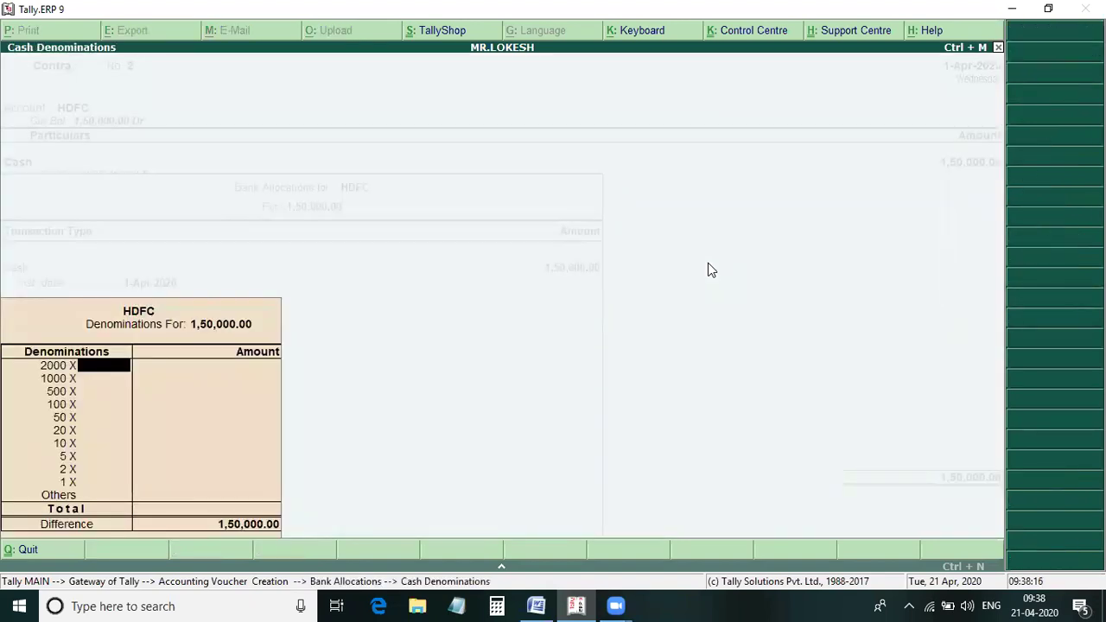
Enter 75 notes of 2000 for the HDFC deposit and save the Contra voucher without a narration.
type("75")
key("Return")
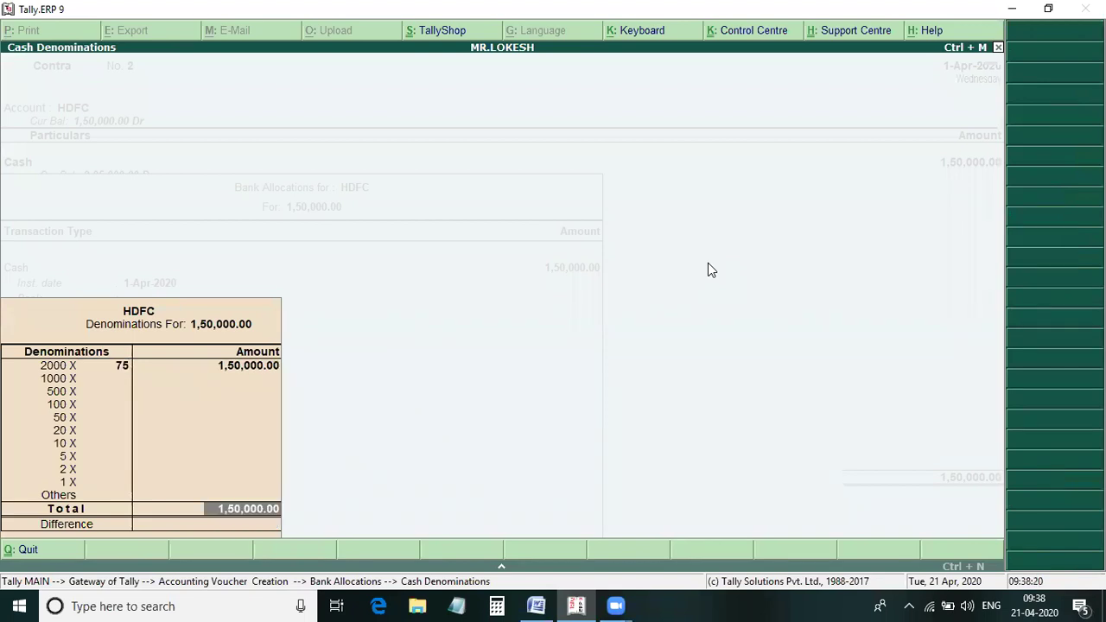
key("Return")
key("Return")
key("Return")
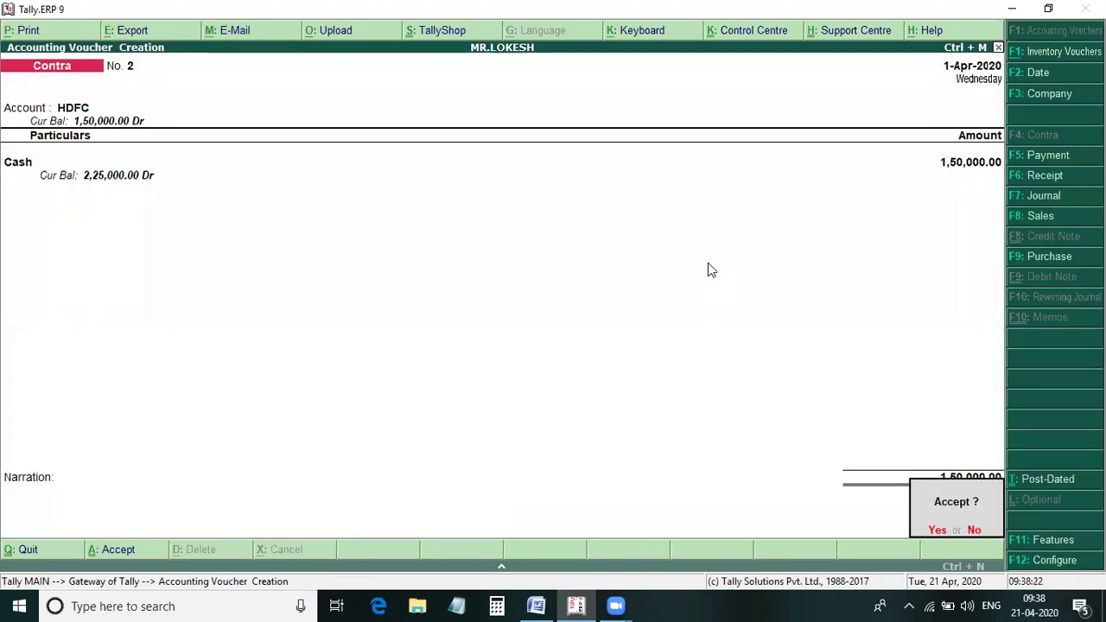
key("Return")
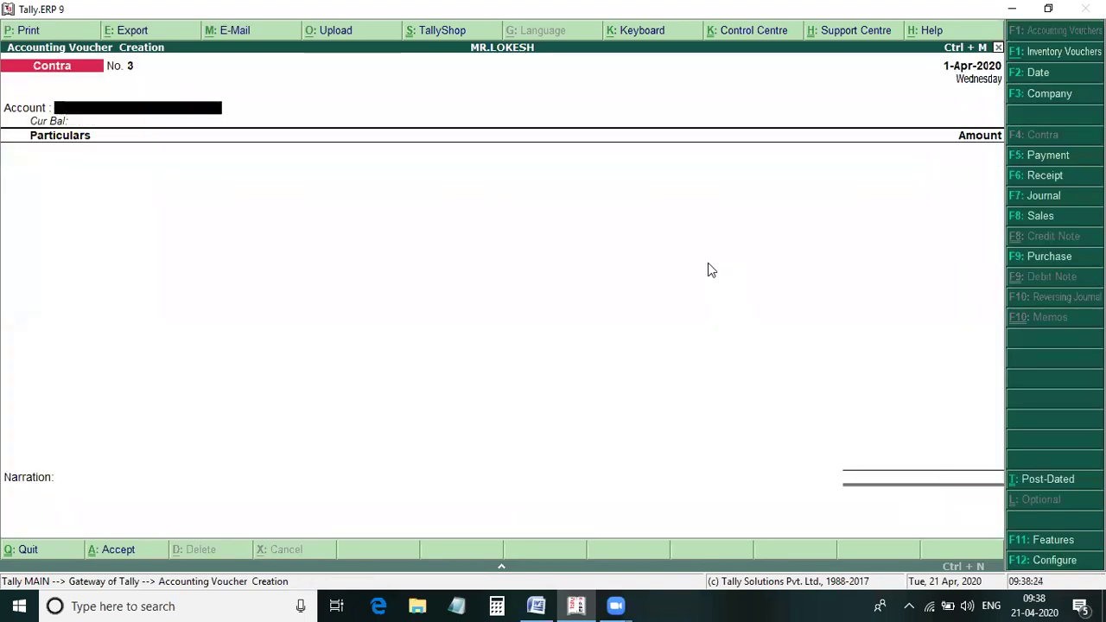
Highlight transaction 4, the cash deposit into SBI, in the Word notes and return to Tally.ERP 9.
key("alt+Tab")
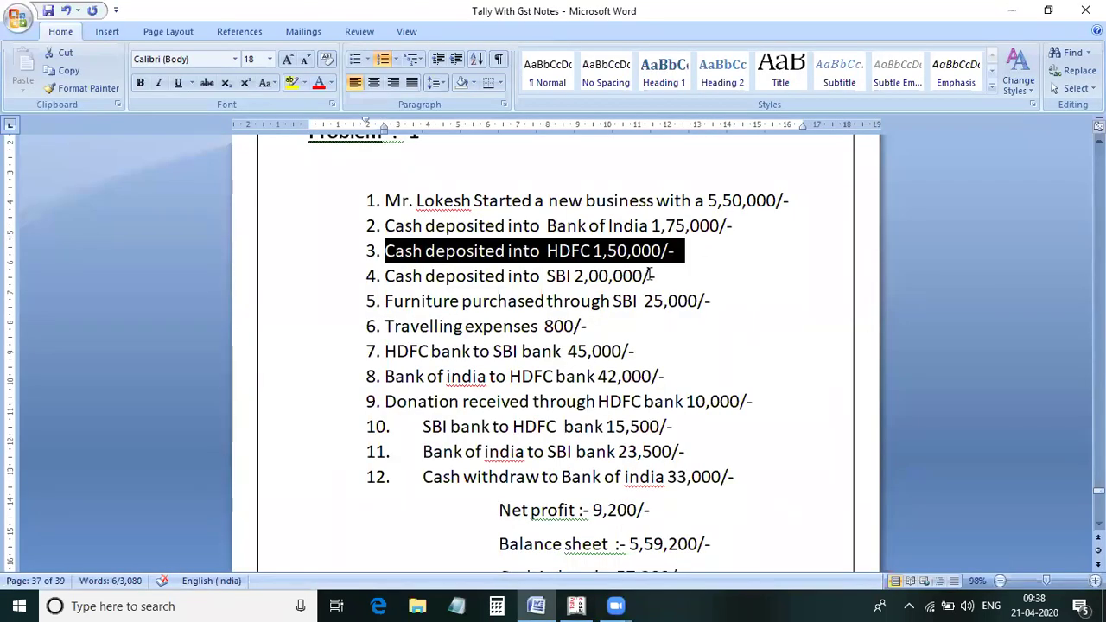
left_click_drag(656, 276, 425, 276)
triple_click(399, 277)
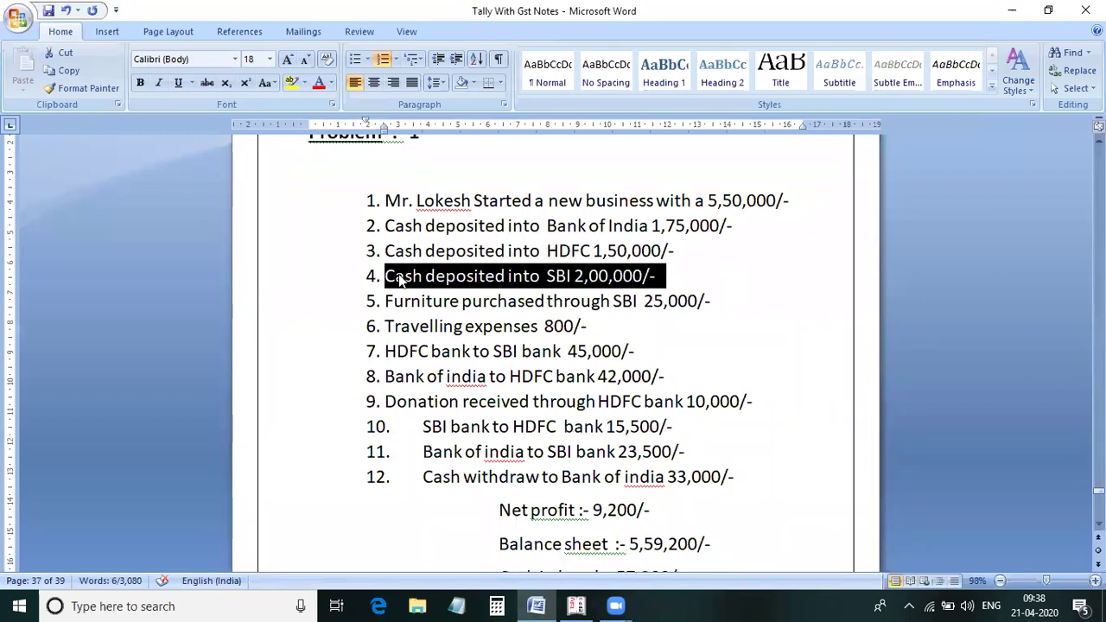
key("alt+Tab")
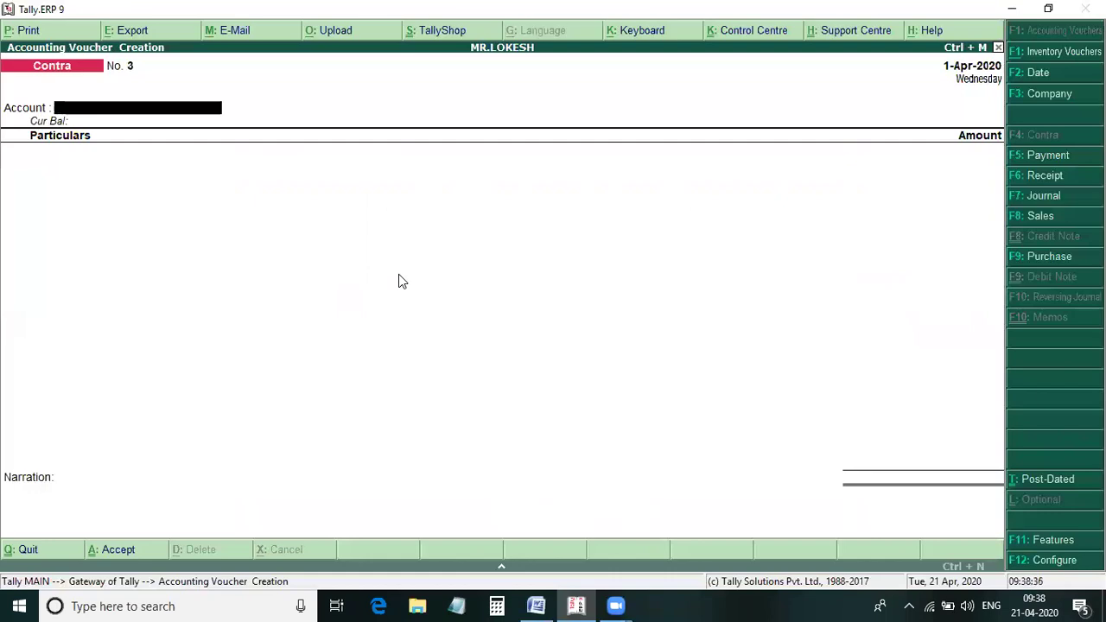
Fill in the Contra voucher with SBI as the account, Cash in the particulars and 2,00,000 as the amount, proceeding to the cash denominations.
key("Return")
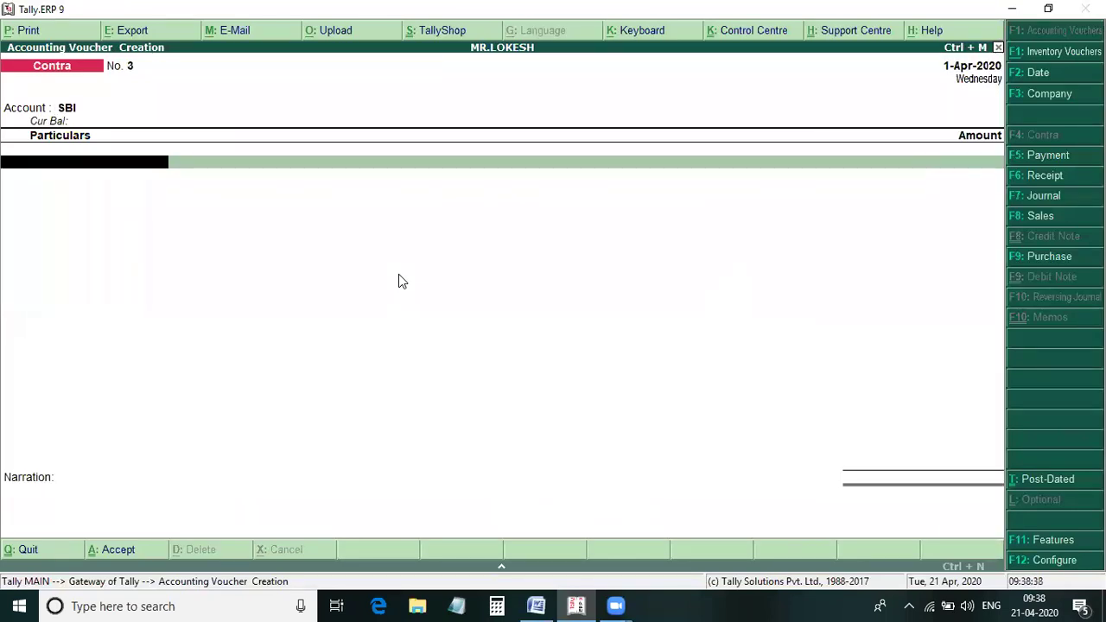
type("C")
key("Return")
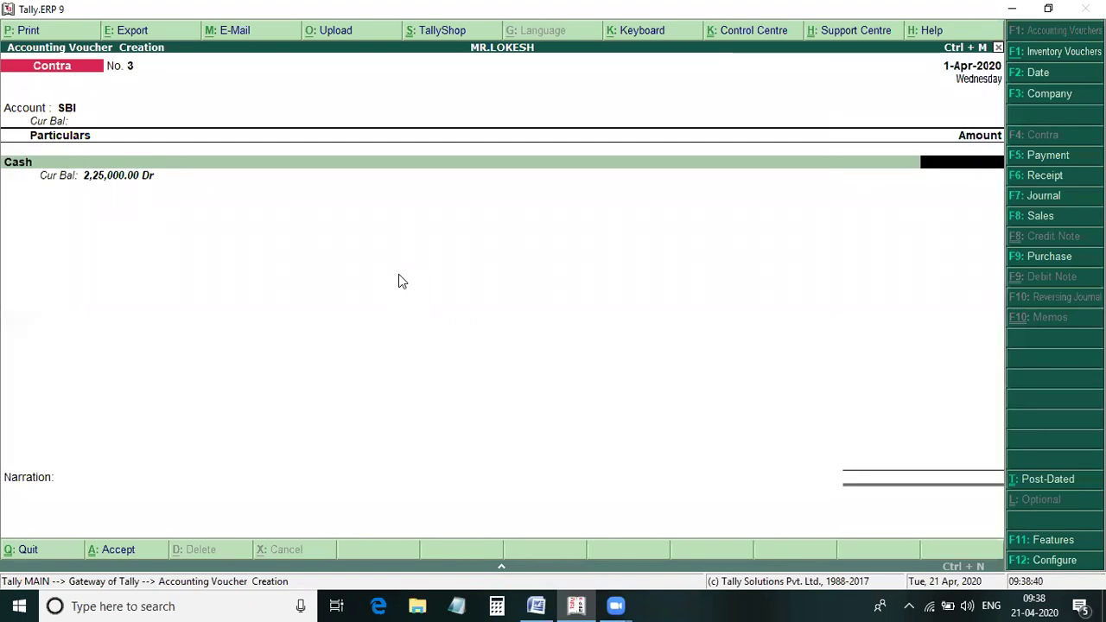
type("2")
type("00000")
key("Return")
key("Return")
key("Return")
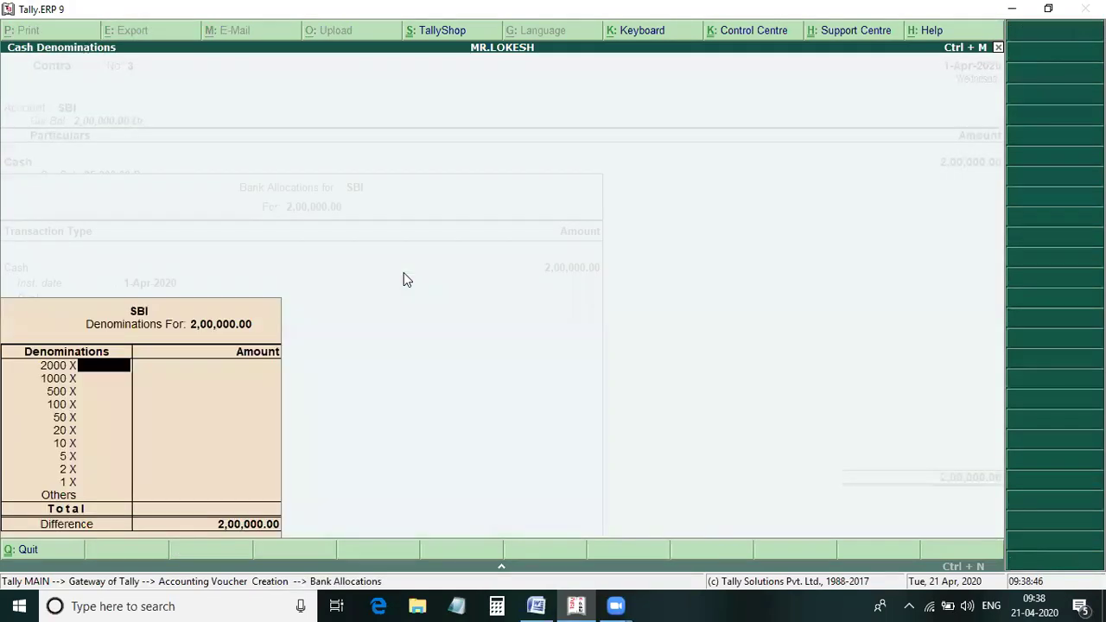
Enter 100 notes of 2000 for the SBI deposit and save the Contra voucher without a narration.
type("100")
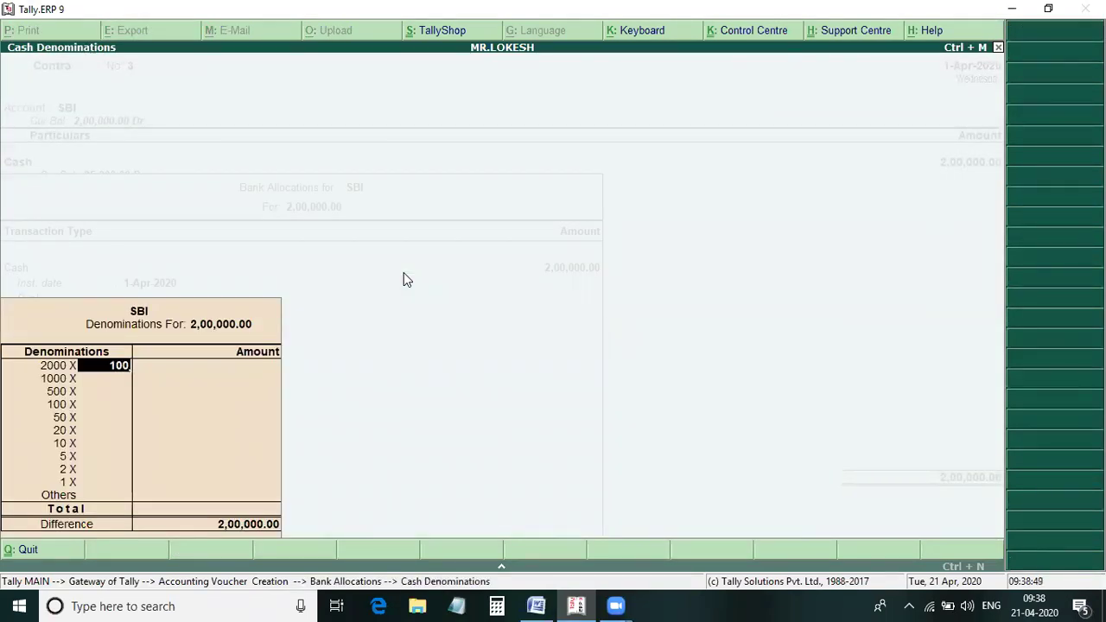
key("Return")
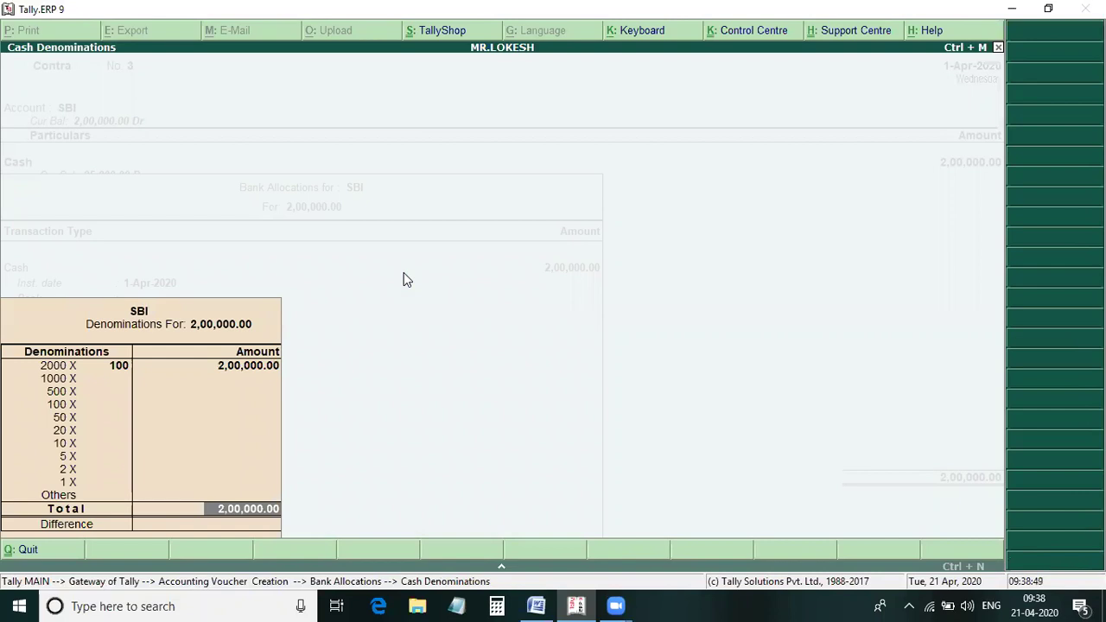
key("Return")
key("Return")
key("Return")
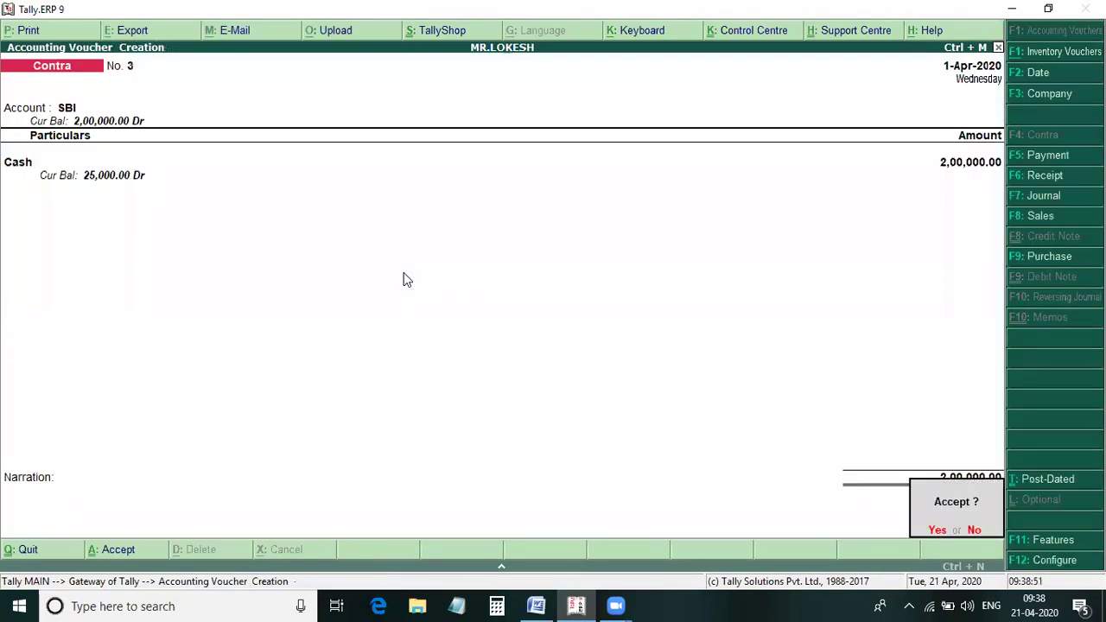
key("Return")
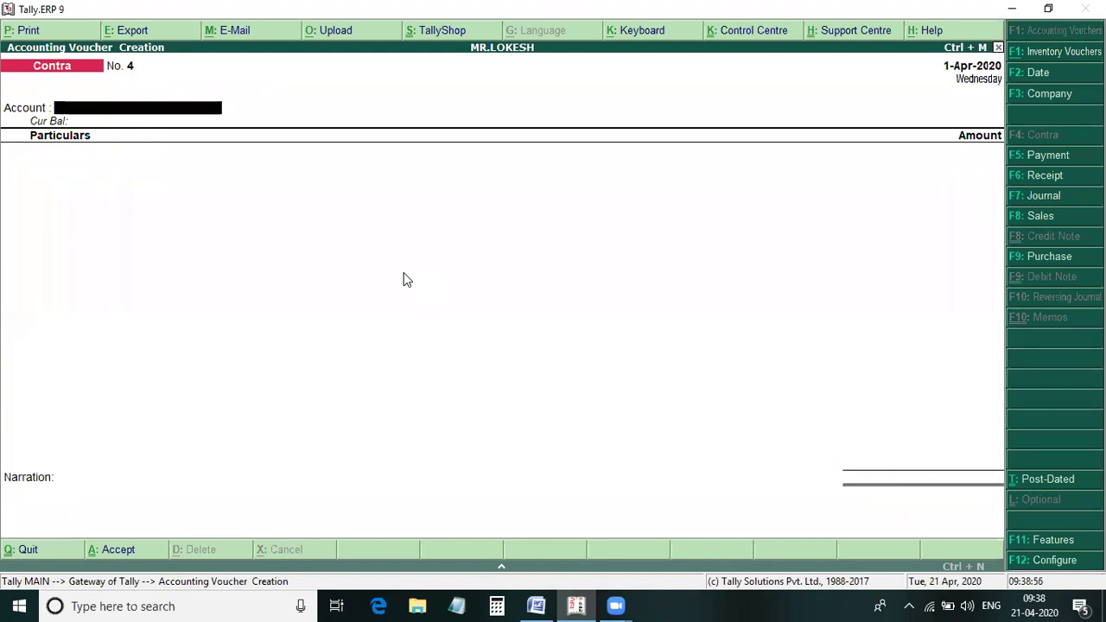
Highlight transaction 5, the furniture purchase through SBI, in the Word notes and return to Tally.ERP 9.
key("alt+Tab")
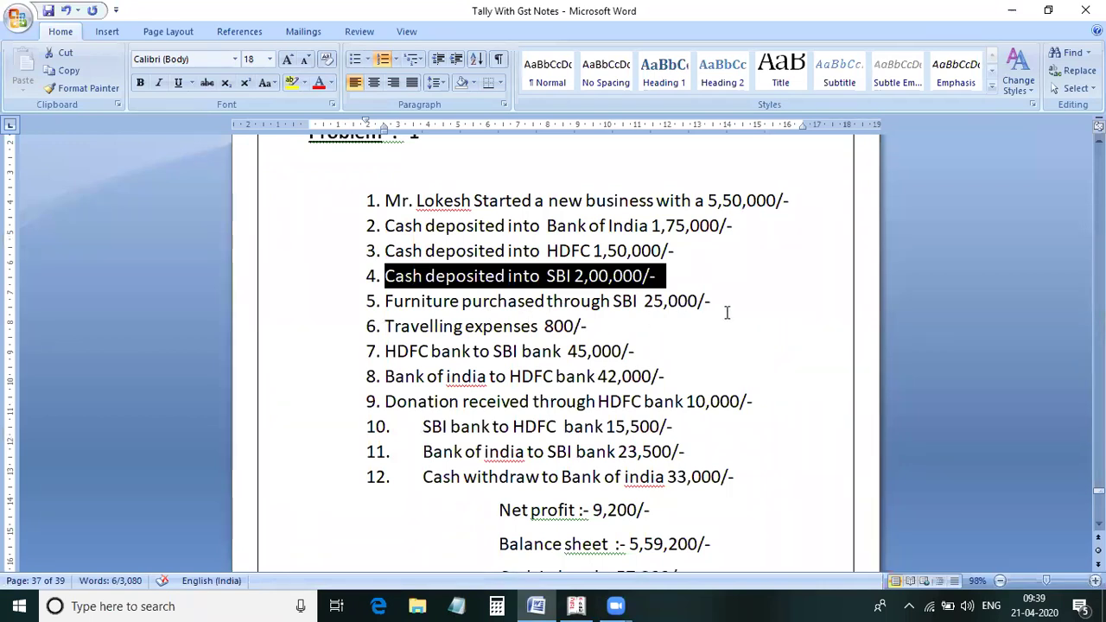
triple_click(414, 308)
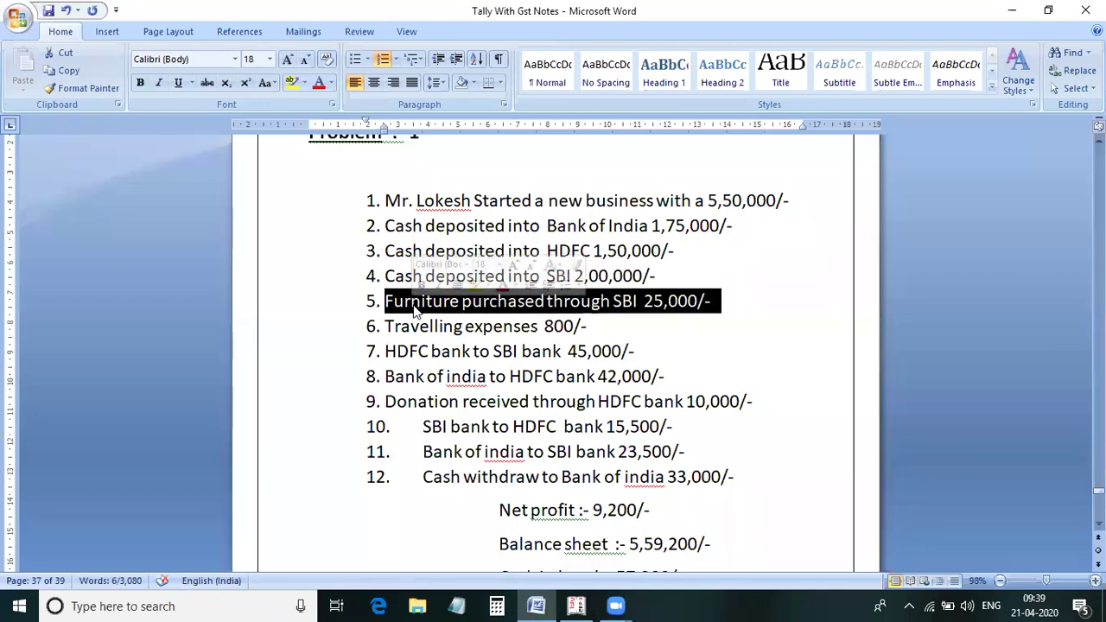
key("alt+Tab")
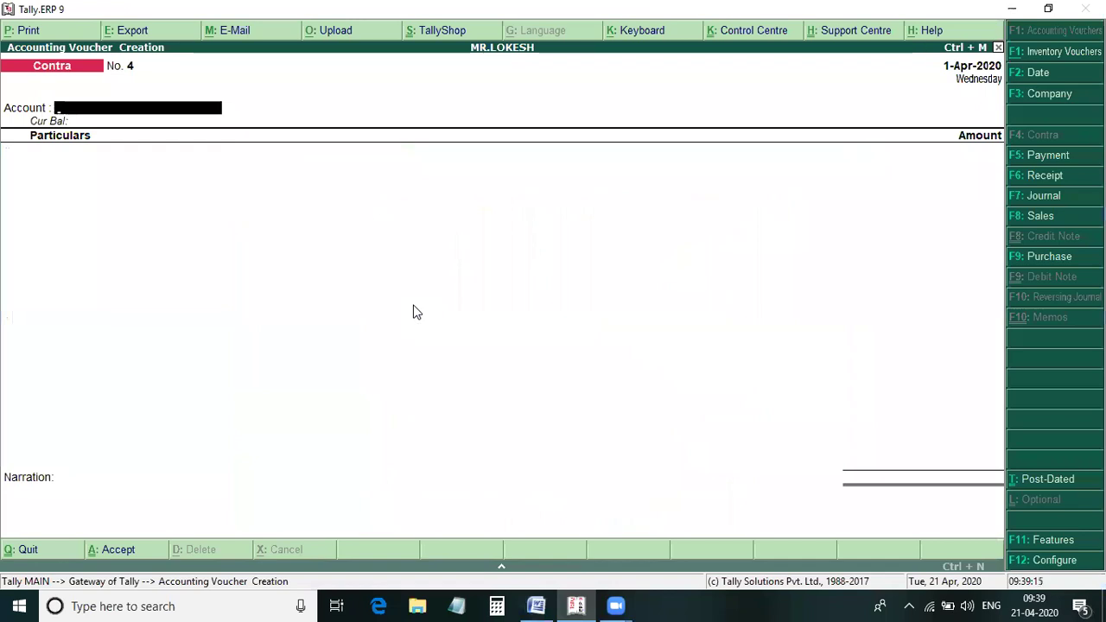
Fill in a Payment voucher with SBI as the account, Furnichar in the particulars and 25,000 as the amount, proceeding to the bank allocations.
key("F5")
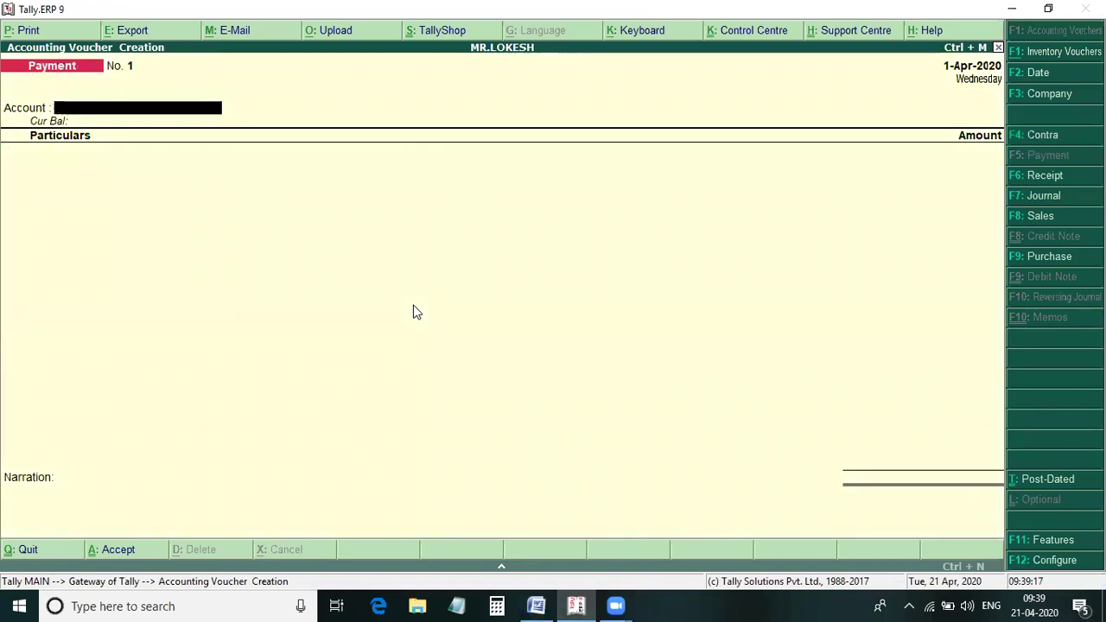
type("S")
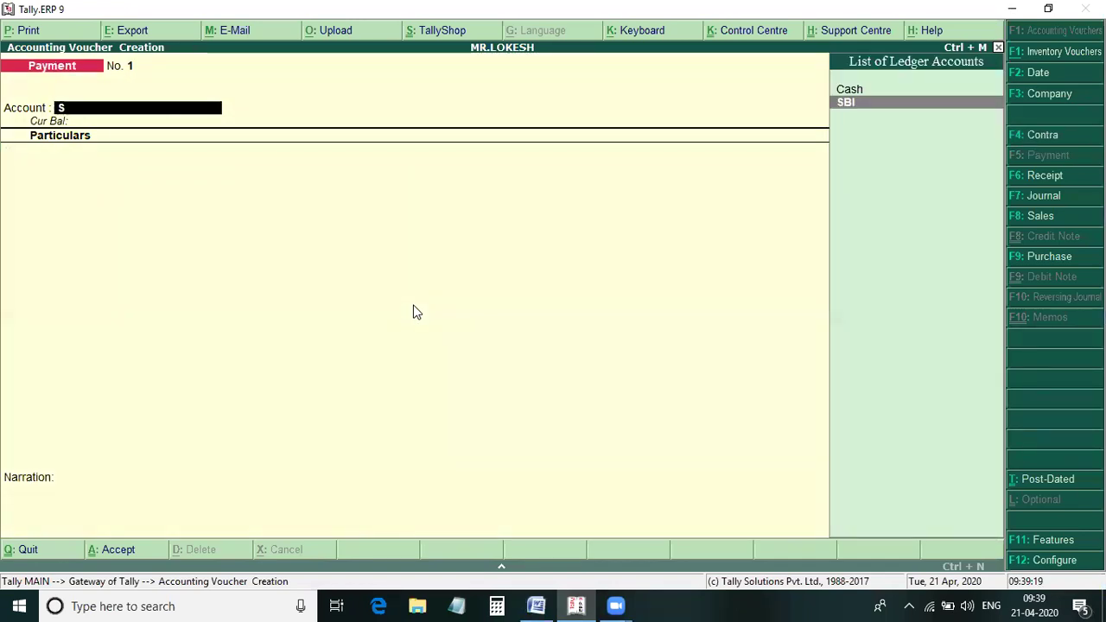
key("Return")
type("F")
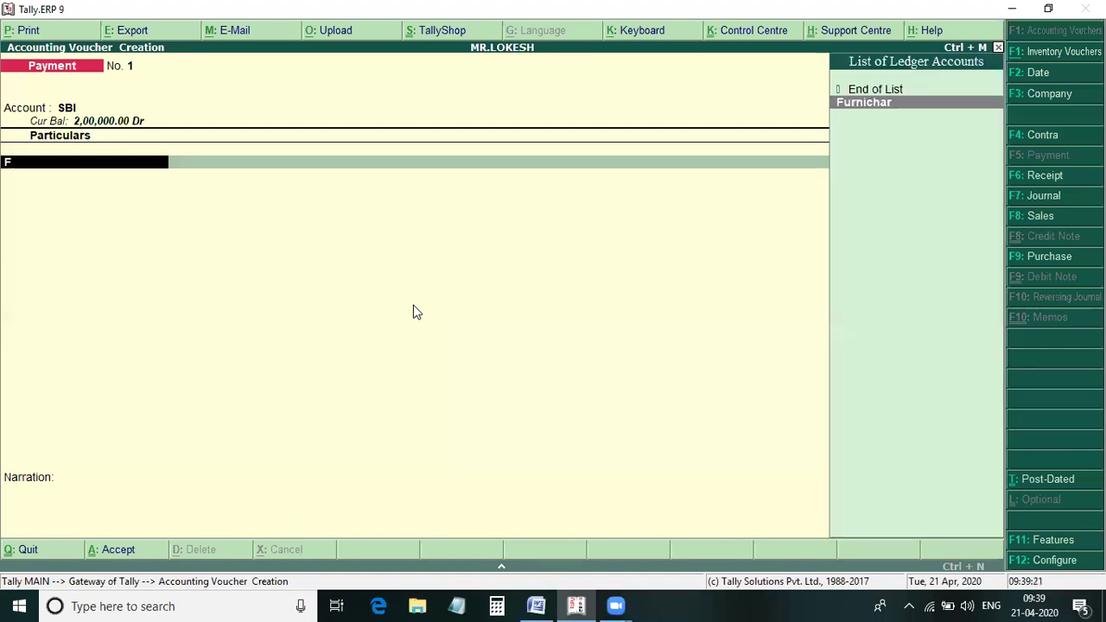
key("Return")
type("2")
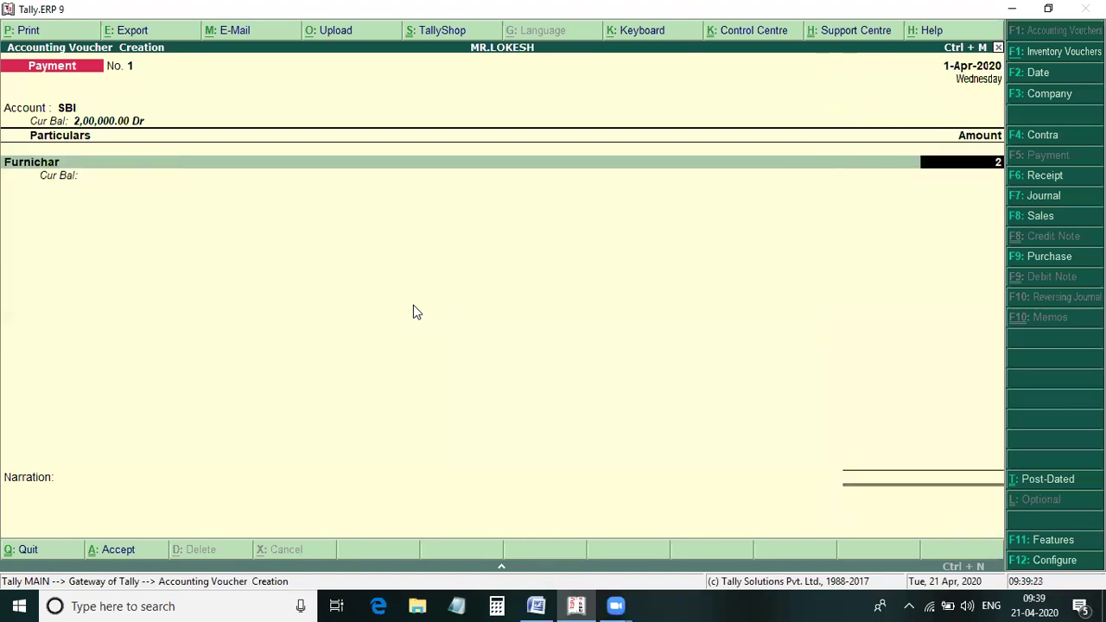
type("5000")
key("Return")
key("Return")
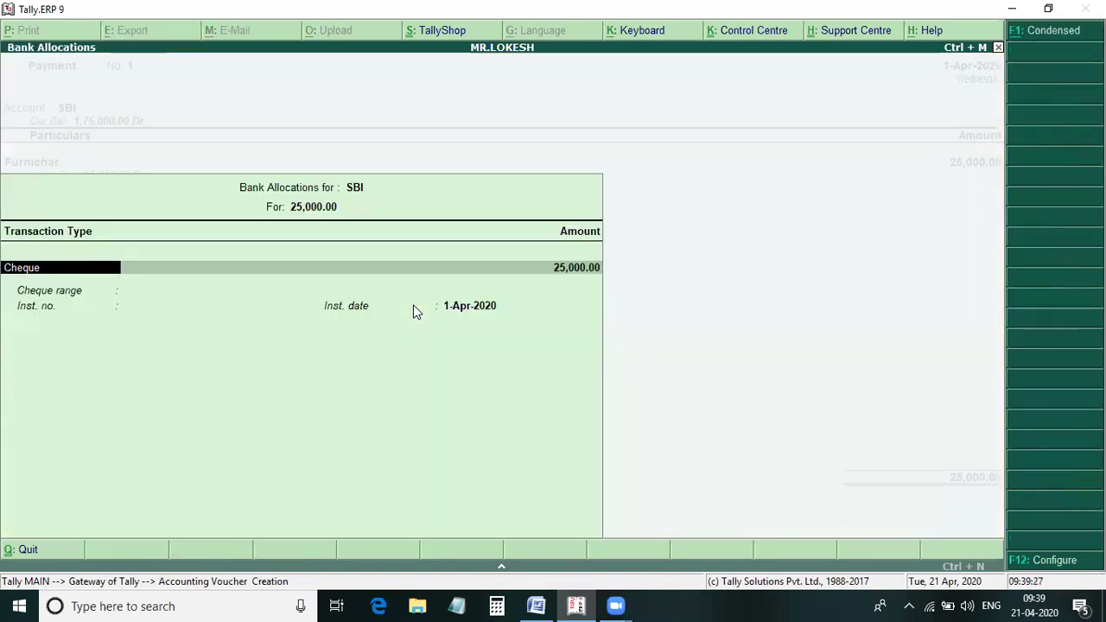
Allocate the SBI payment as a cheque with cheque range Not Applicable and no instrument number, and save the Payment voucher without a narration.
key("Return")
key("Return")
key("Return")
key("Return")
key("Return")
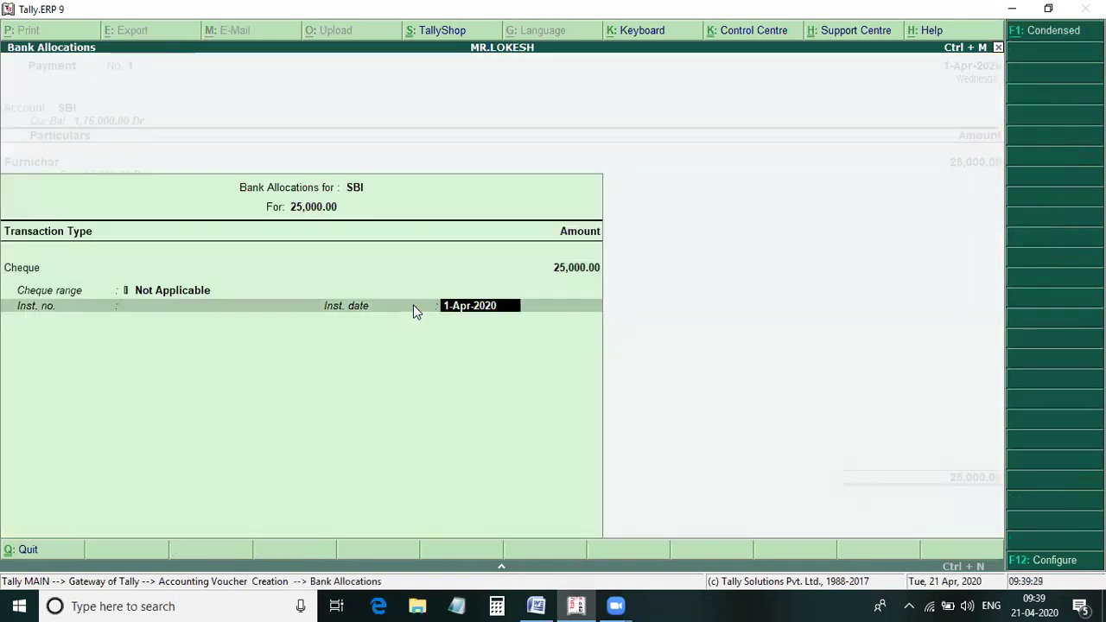
key("Return")
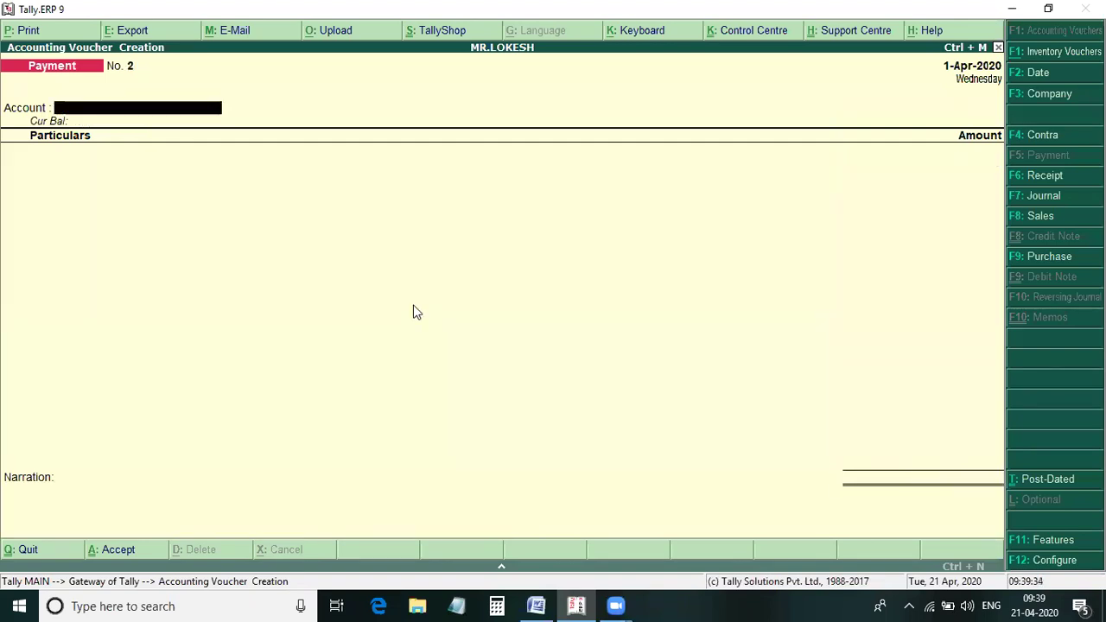
Check transaction 6 in the Word notes and record it in Tally.ERP 9 as a Payment voucher from Cash for Travelling Expenses of 800.
key("alt+Tab")
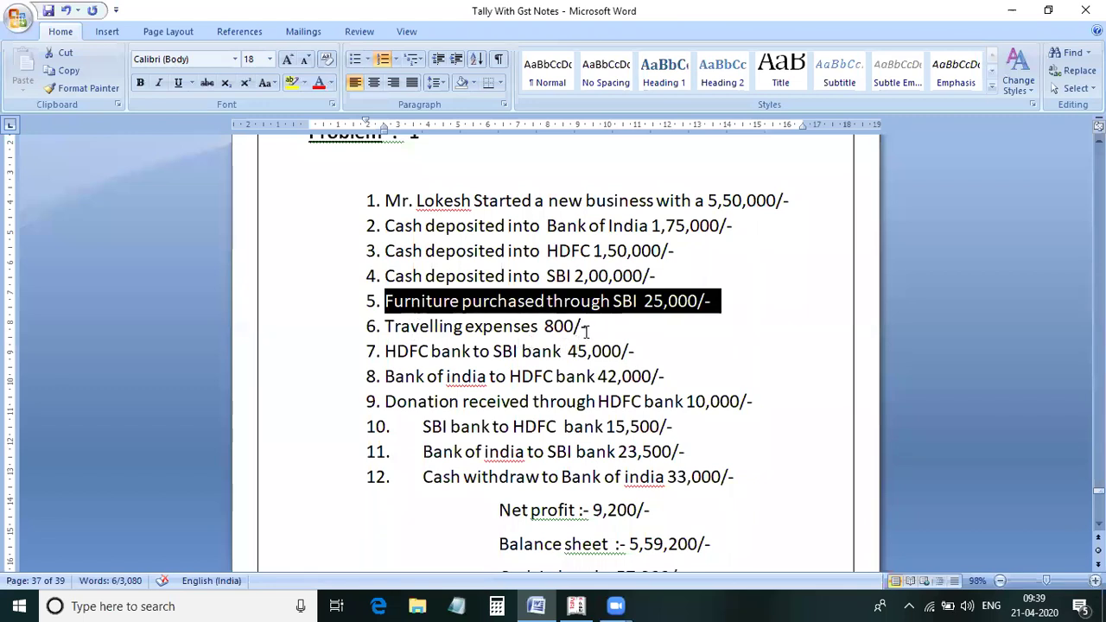
key("alt+Tab")
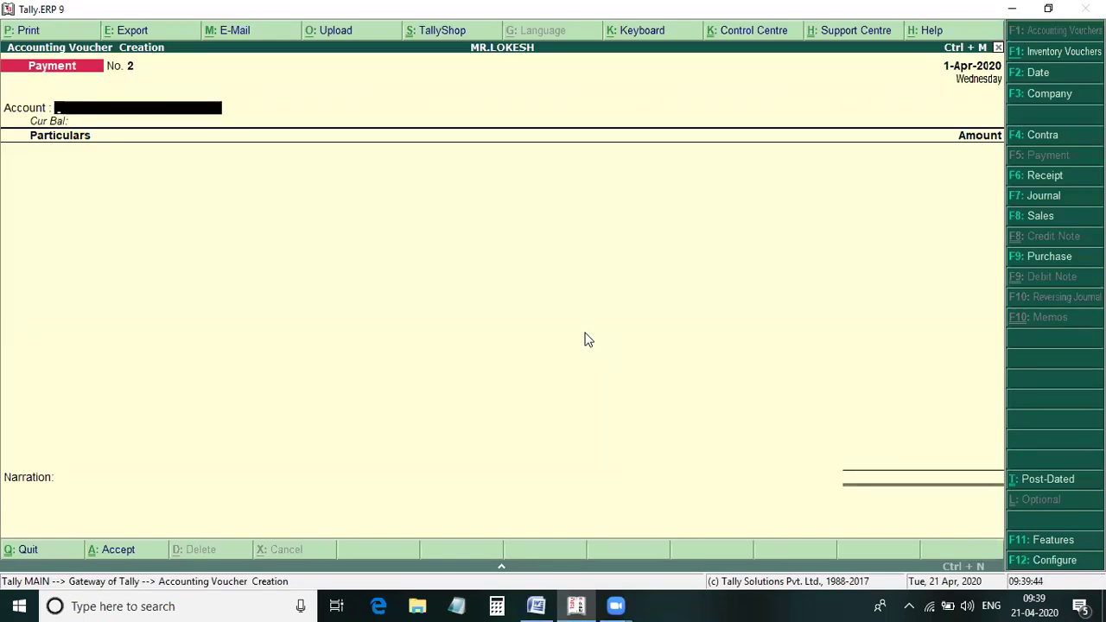
type("C")
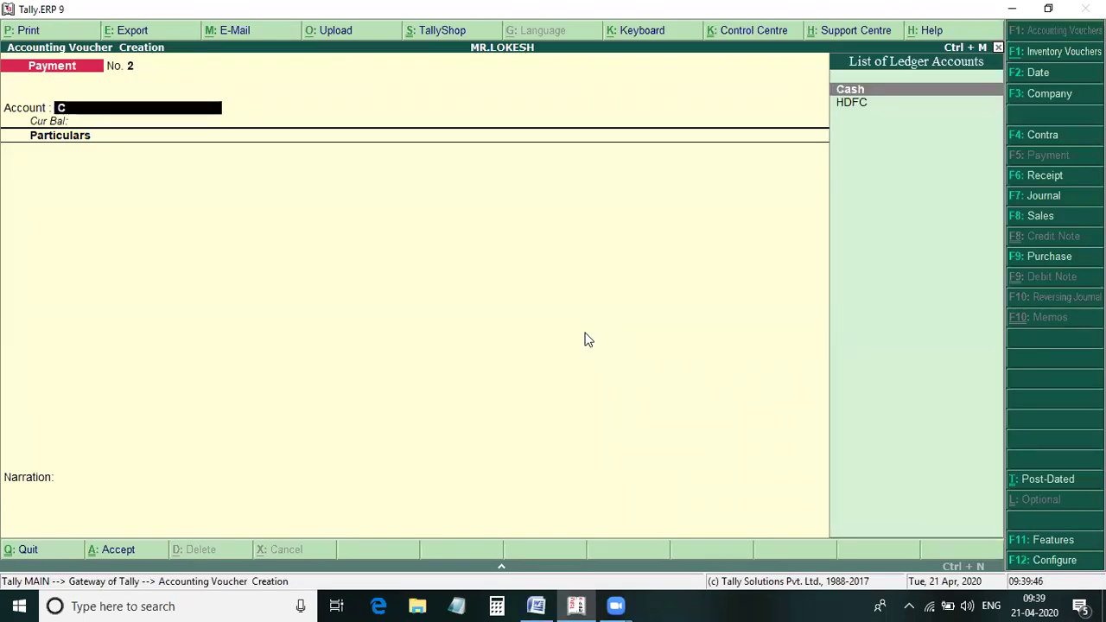
key("Return")
type("T")
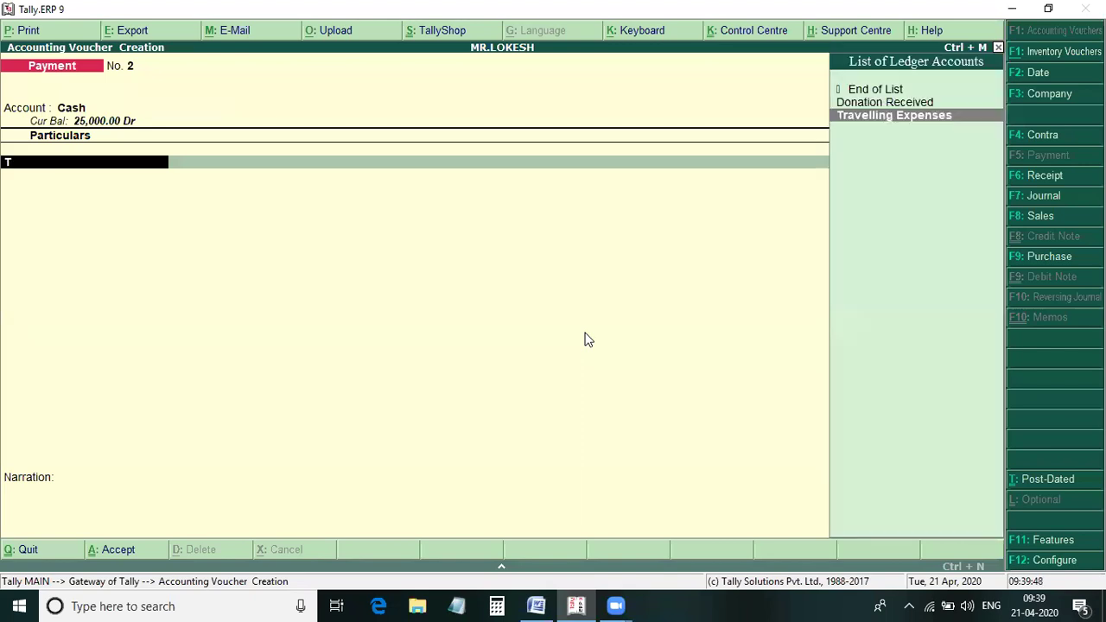
type("r")
key("Return")
type("800")
key("Return")
key("Return")
key("Return")
key("Return")
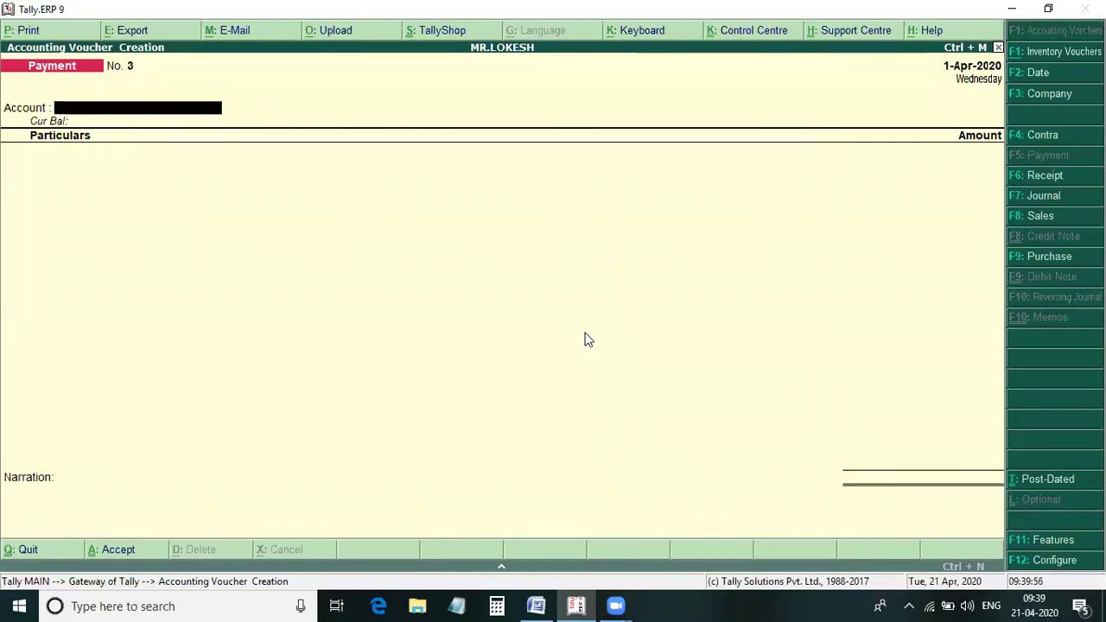
Highlight transaction 7, the HDFC to SBI bank transfer, in the Word notes and return to Tally.ERP 9.
key("alt+Tab")
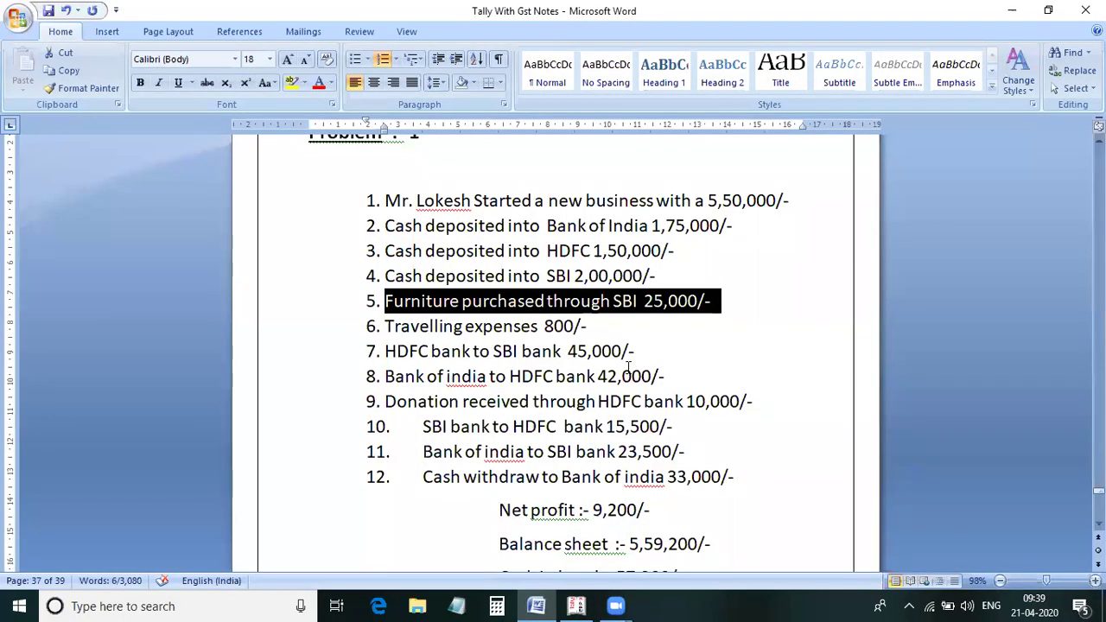
left_click(643, 354)
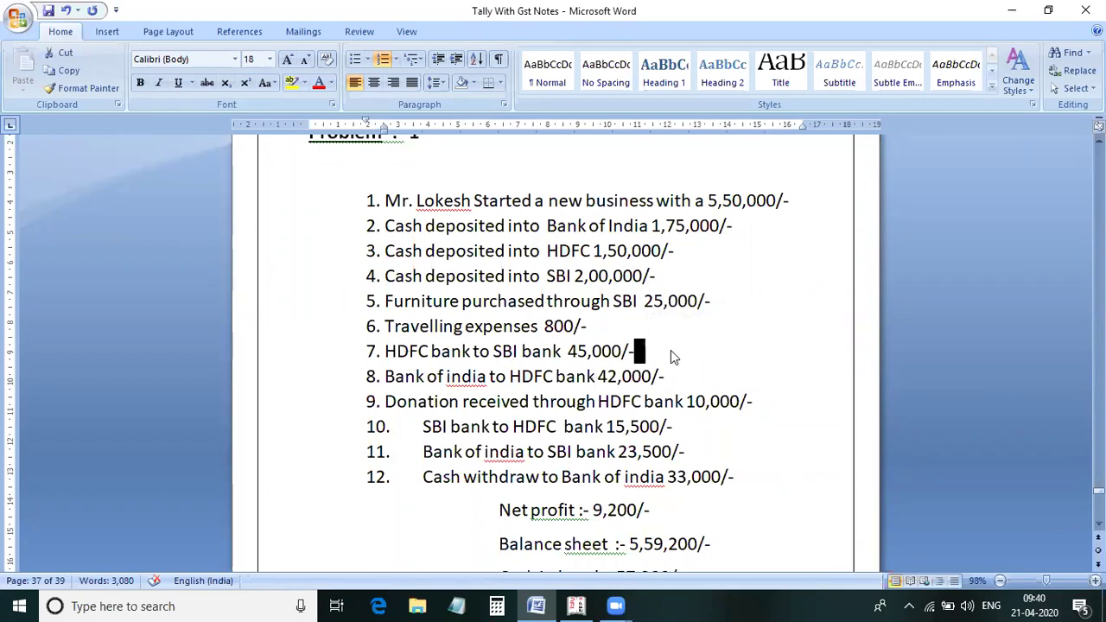
left_click_drag(647, 351, 386, 338)
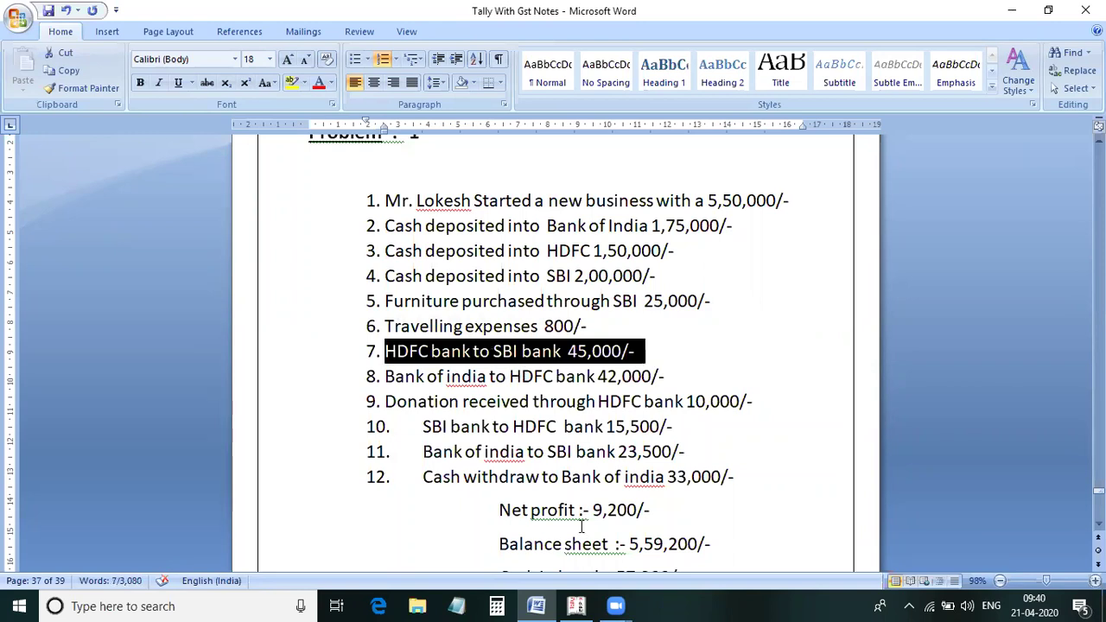
mouse_move(586, 605)
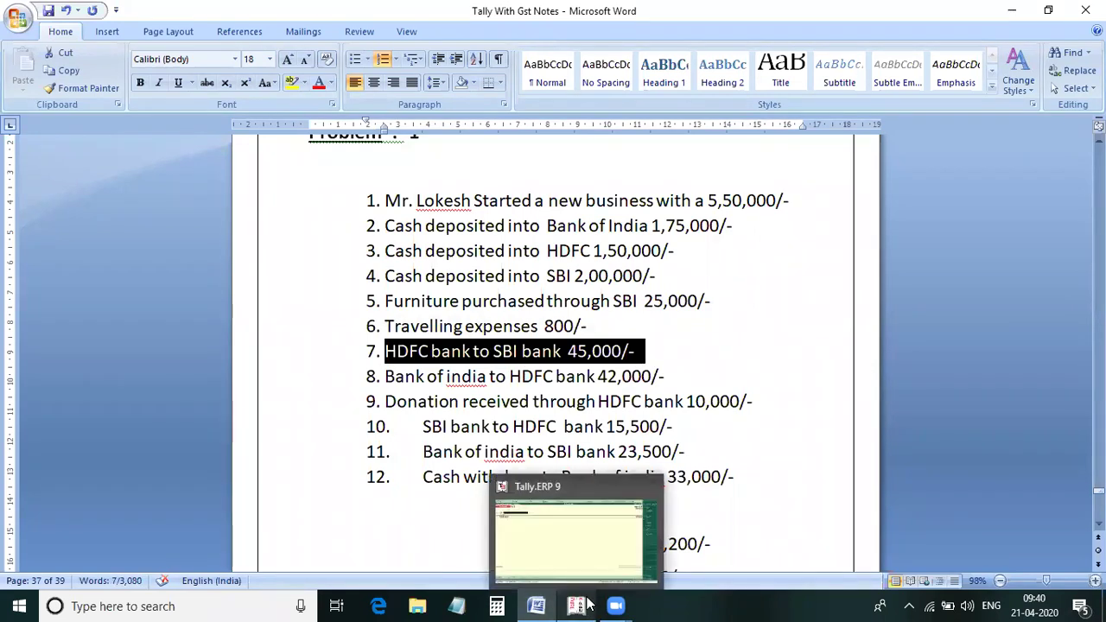
left_click(589, 604)
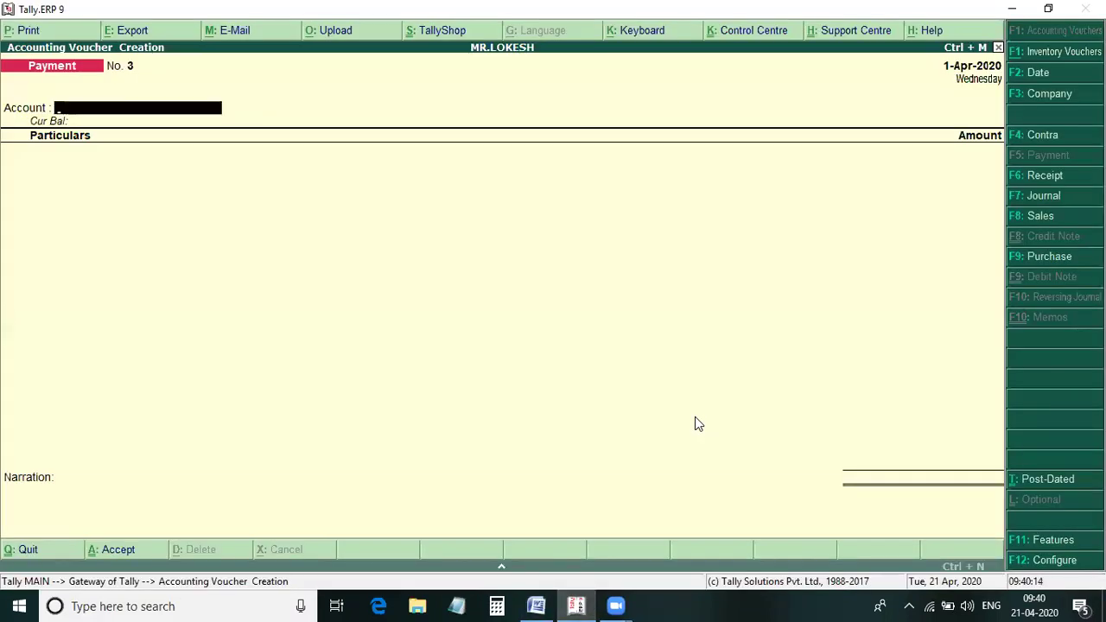
Start a Contra voucher, recheck the highlighted HDFC to SBI transfer in the Word notes and return to Tally.ERP 9.
key("F4")
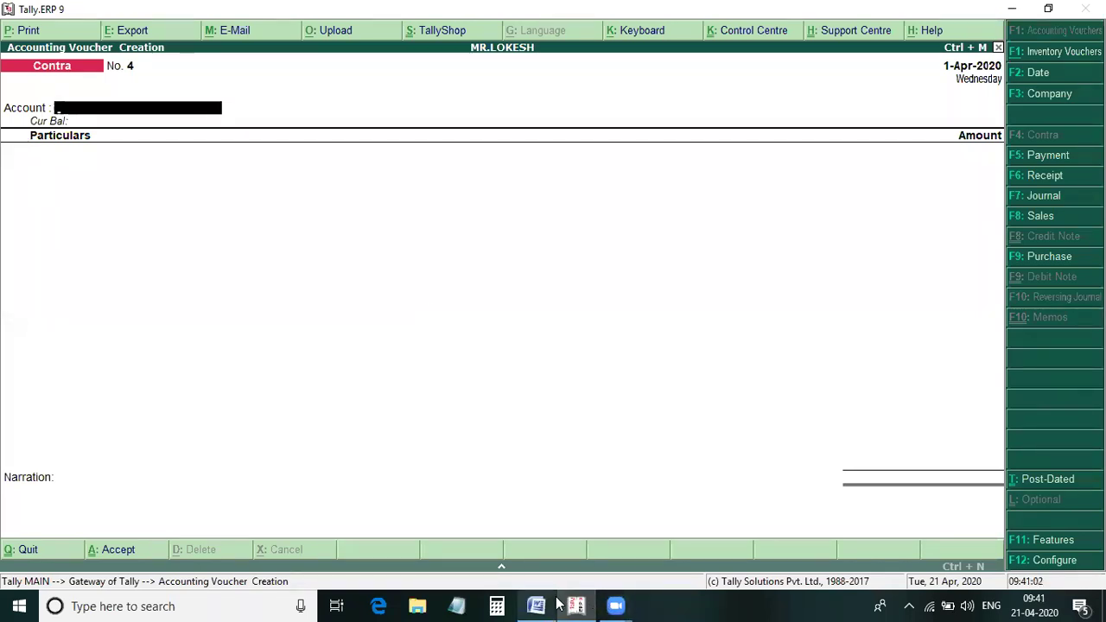
mouse_move(558, 605)
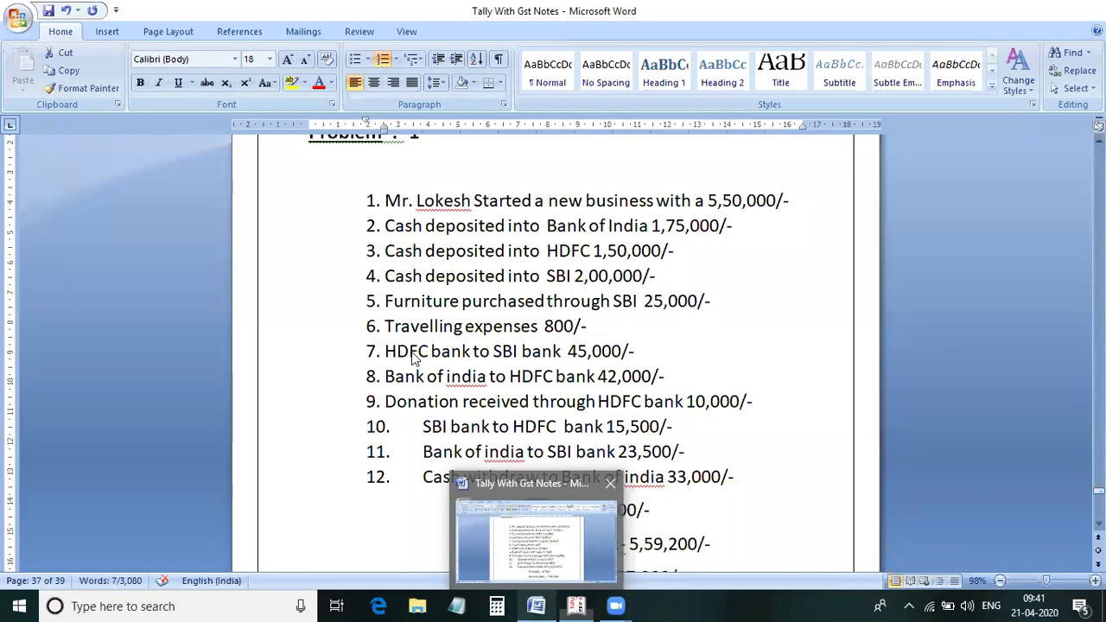
triple_click(413, 361)
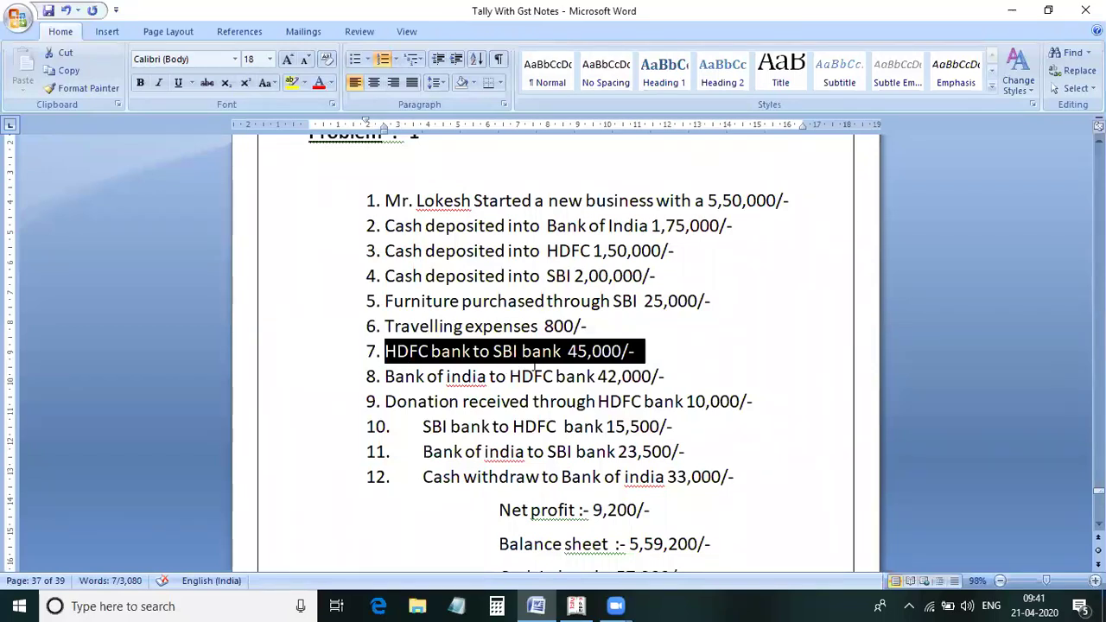
left_click(576, 605)
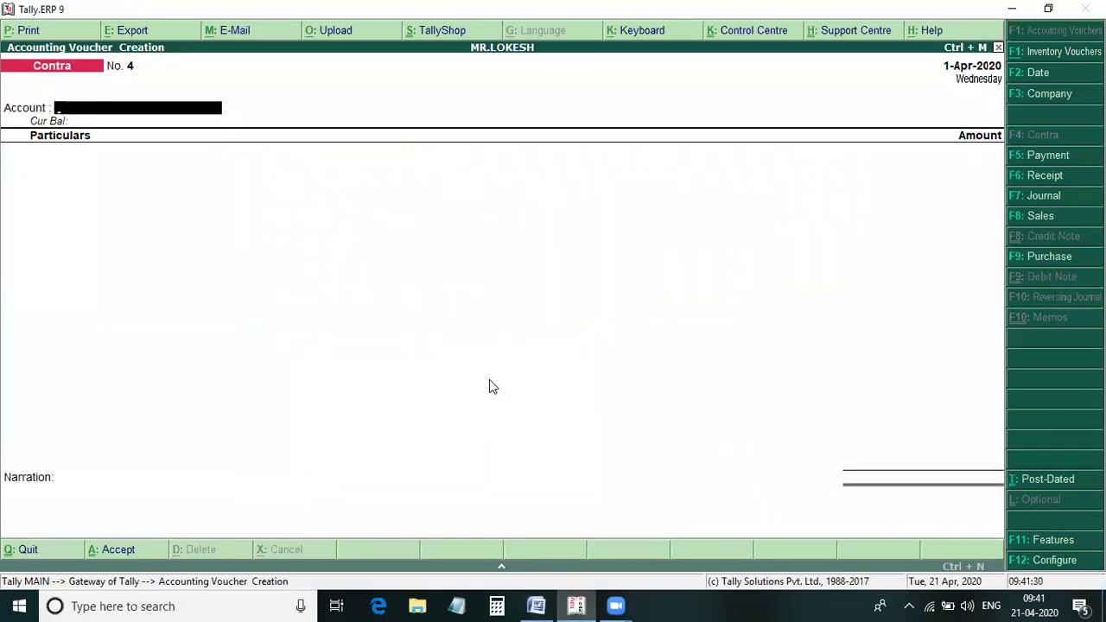
Fill in the Contra voucher with SBI as the account, HDFC in the particulars and 45,000 as the amount.
type("S")
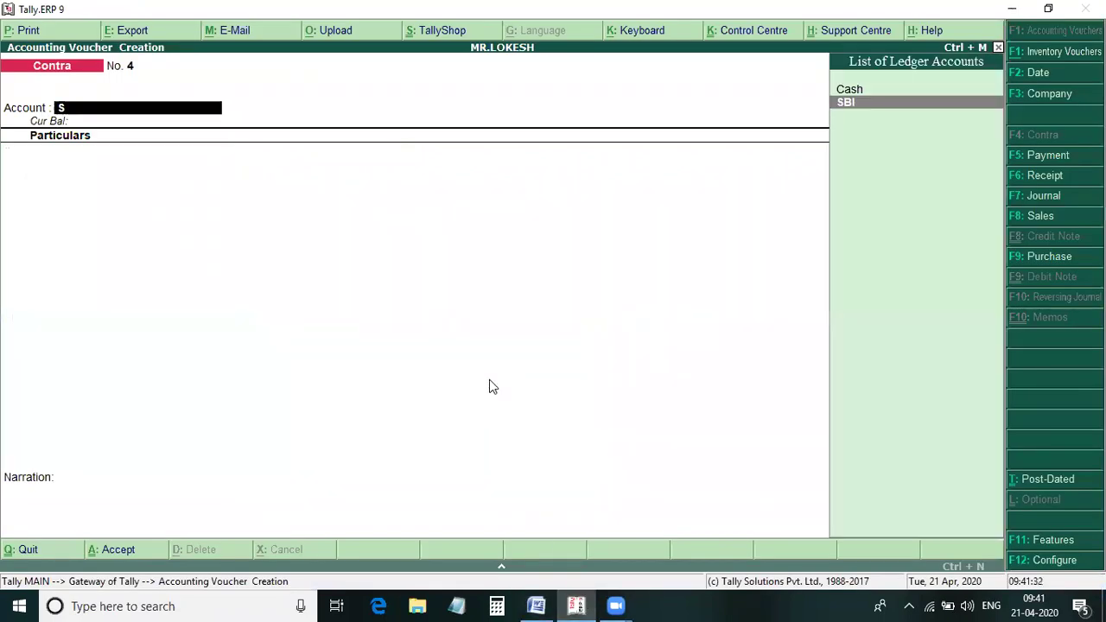
key("Return")
type("H")
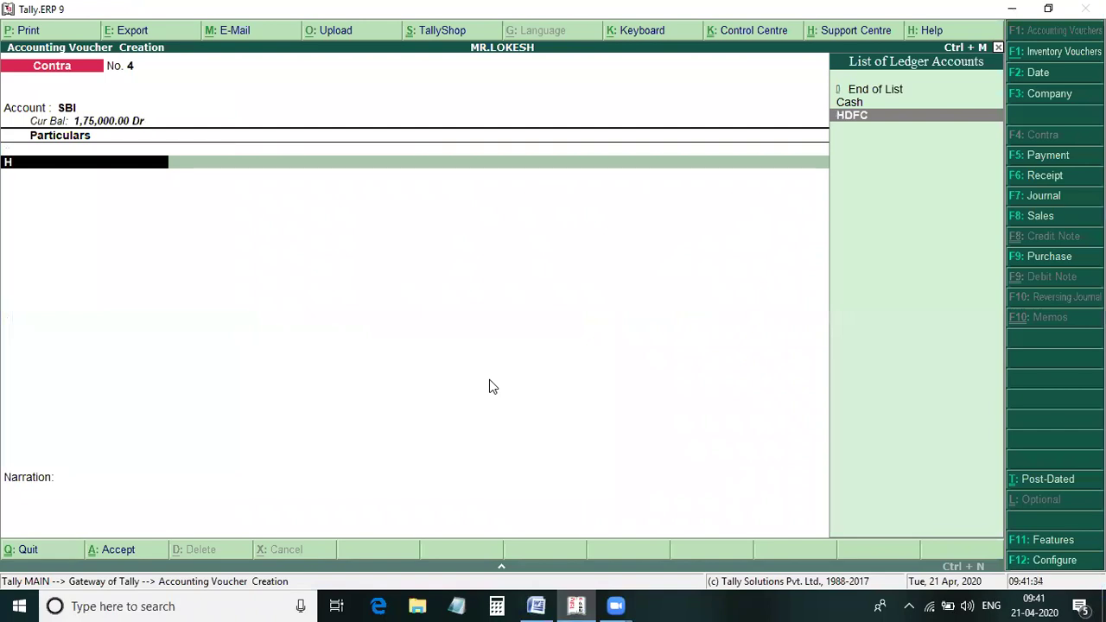
key("Return")
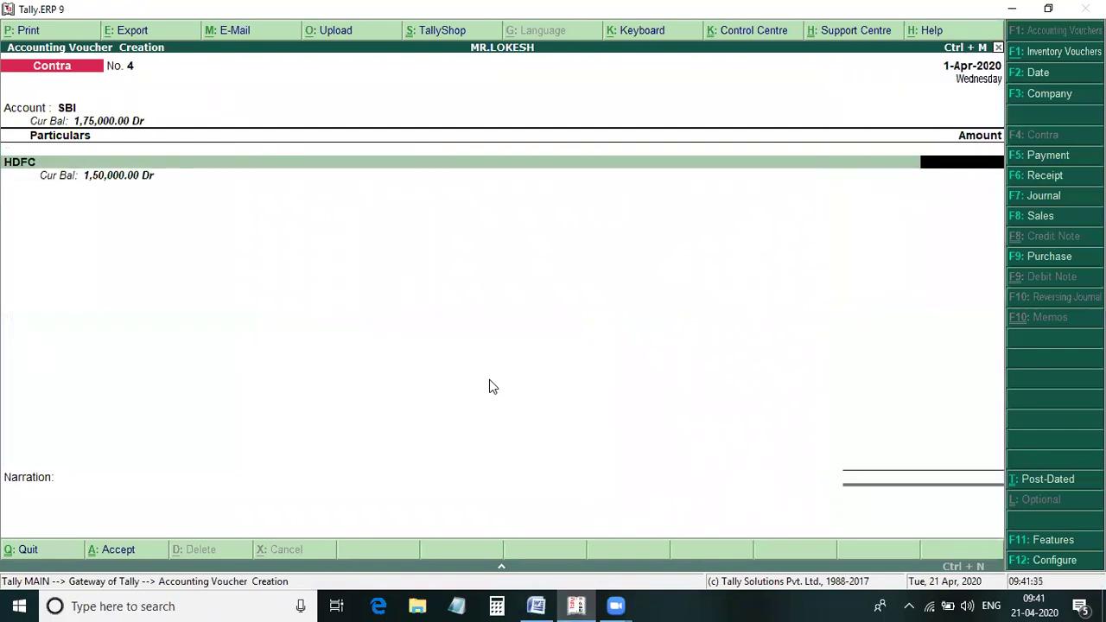
type("45000")
key("Return")
Accept the Cheque allocation for HDFC and the Cheque/DD allocation for SBI, and save the Contra voucher without a narration.
key("Return")
key("Return")
key("Return")
key("Return")
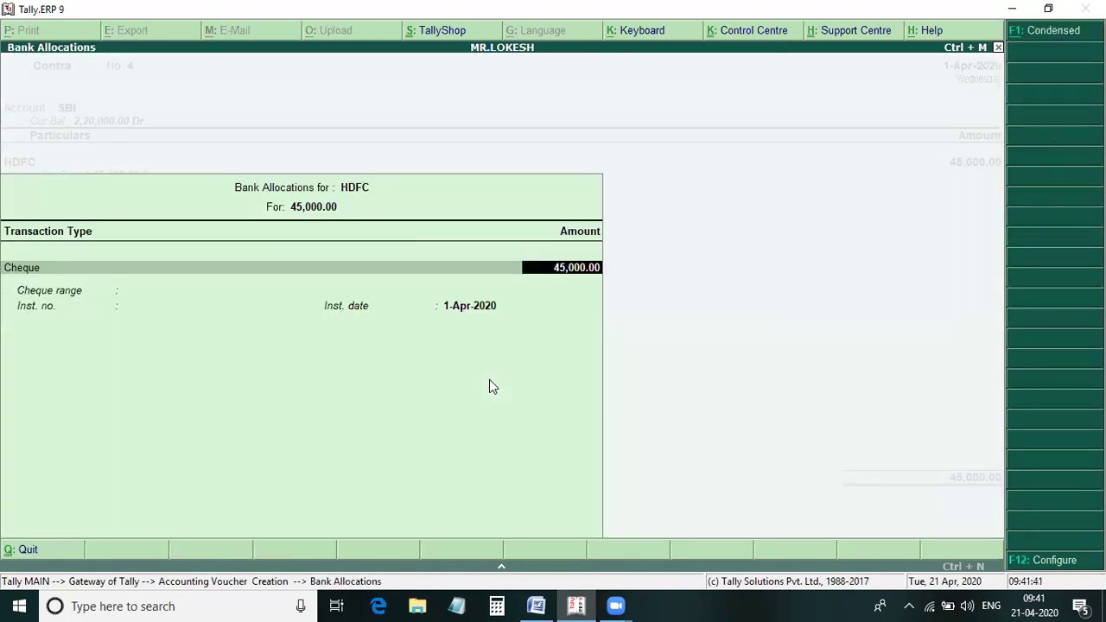
key("Return")
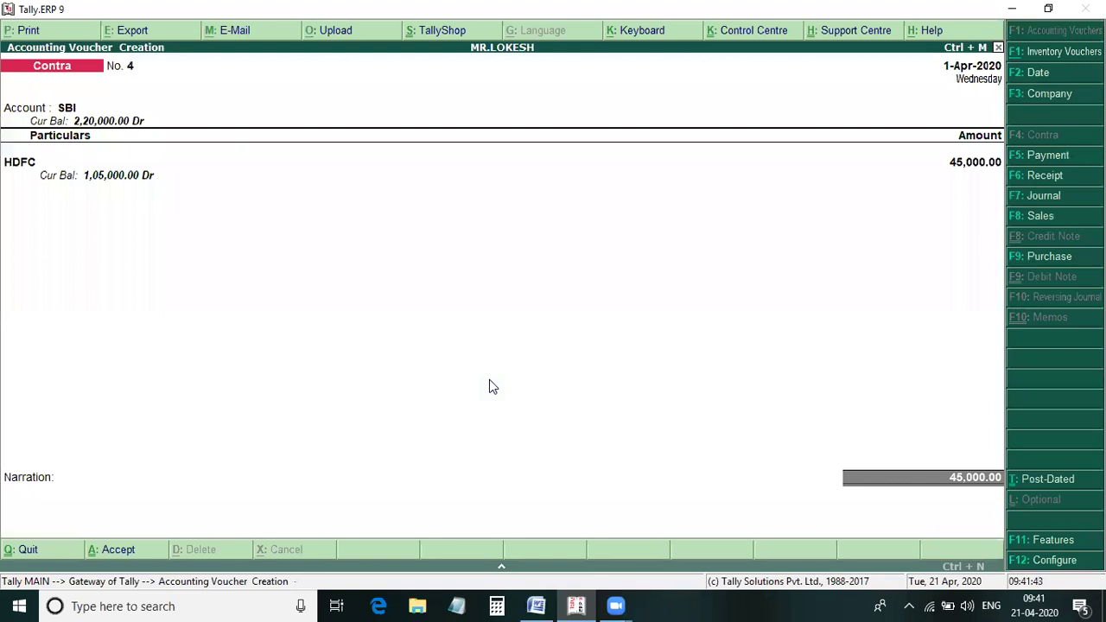
key("Return")
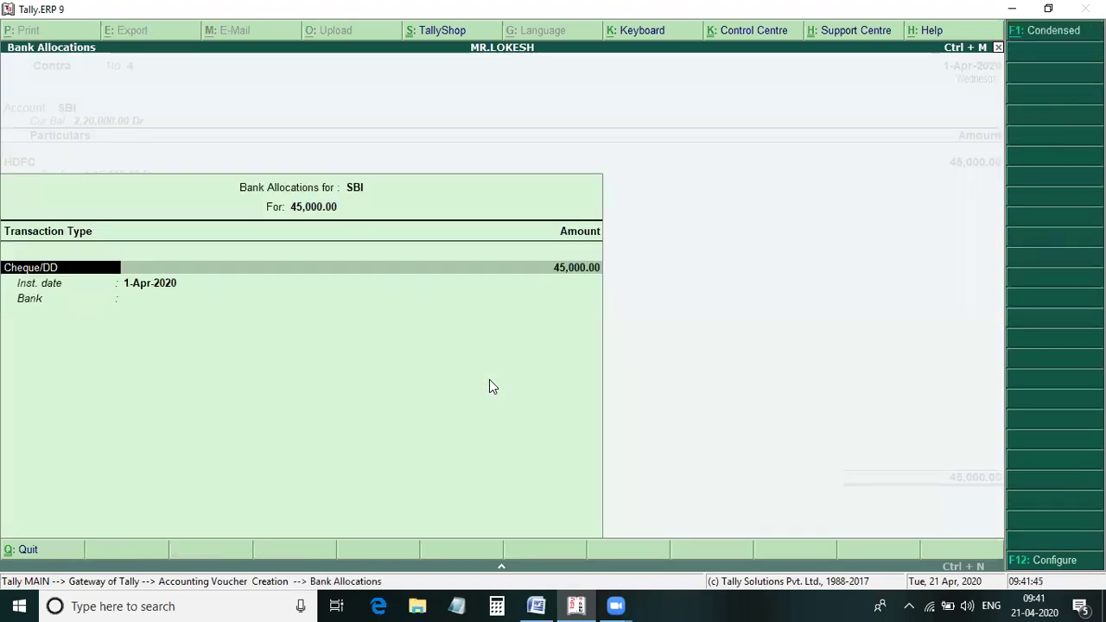
key("Return")
key("Return")
key("Return")
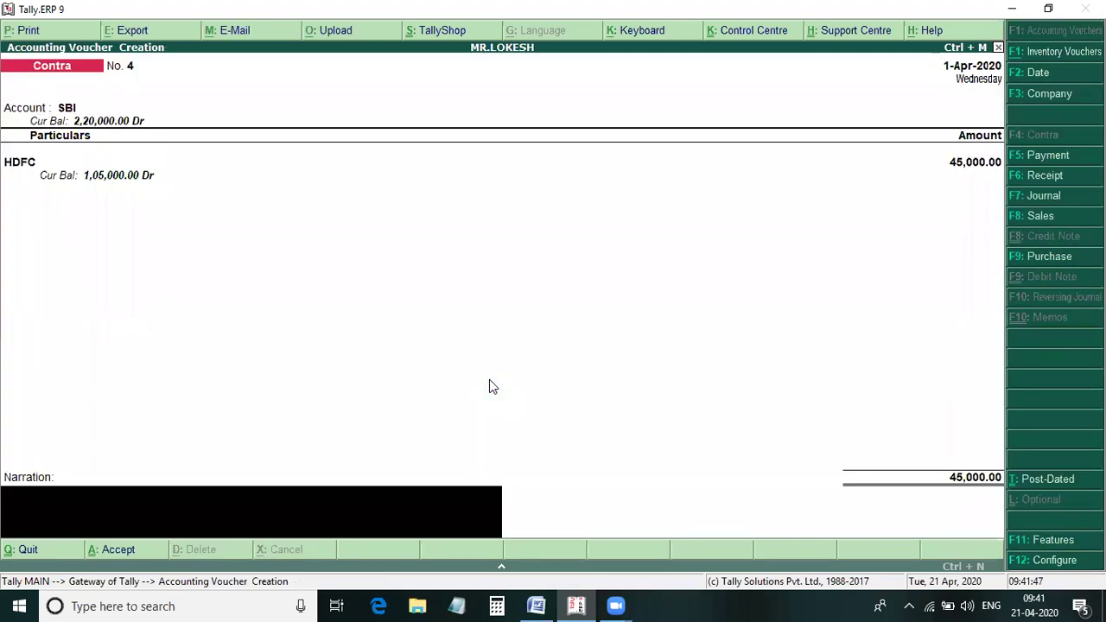
key("Return")
key("Return")
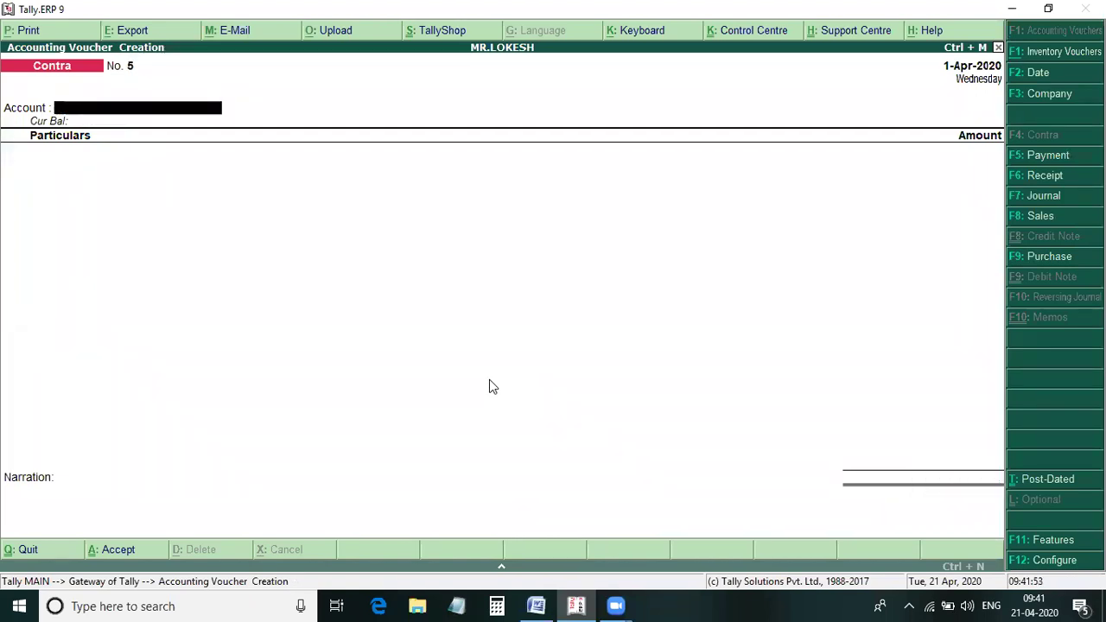
Highlight transaction 8, the Bank of India to HDFC transfer, in the Word notes and return to Tally.ERP 9.
key("alt+Tab")
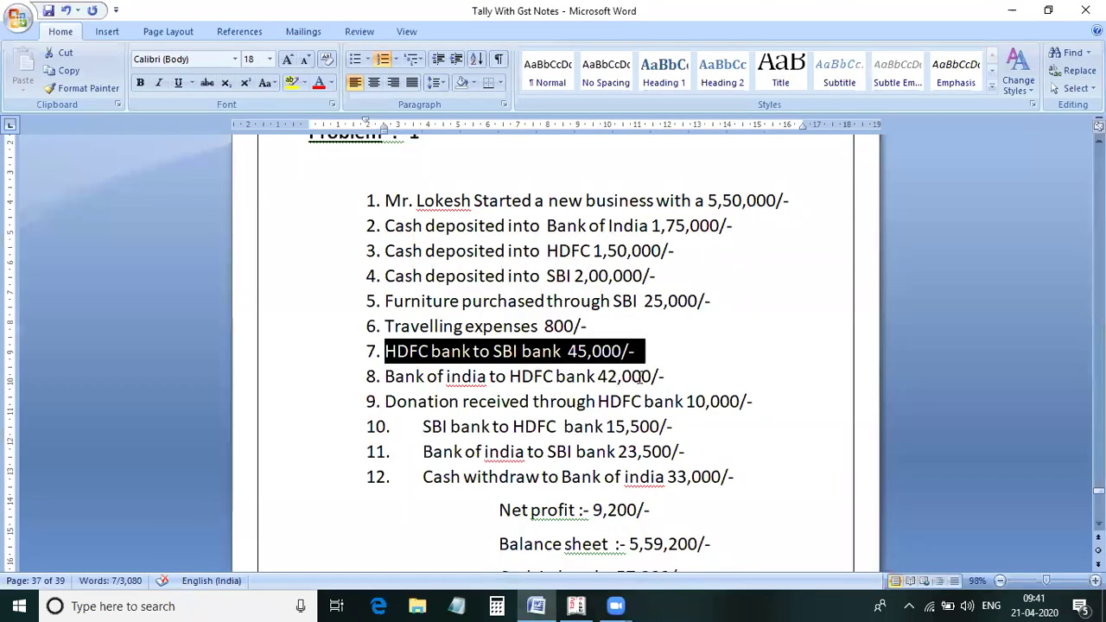
left_click(387, 385)
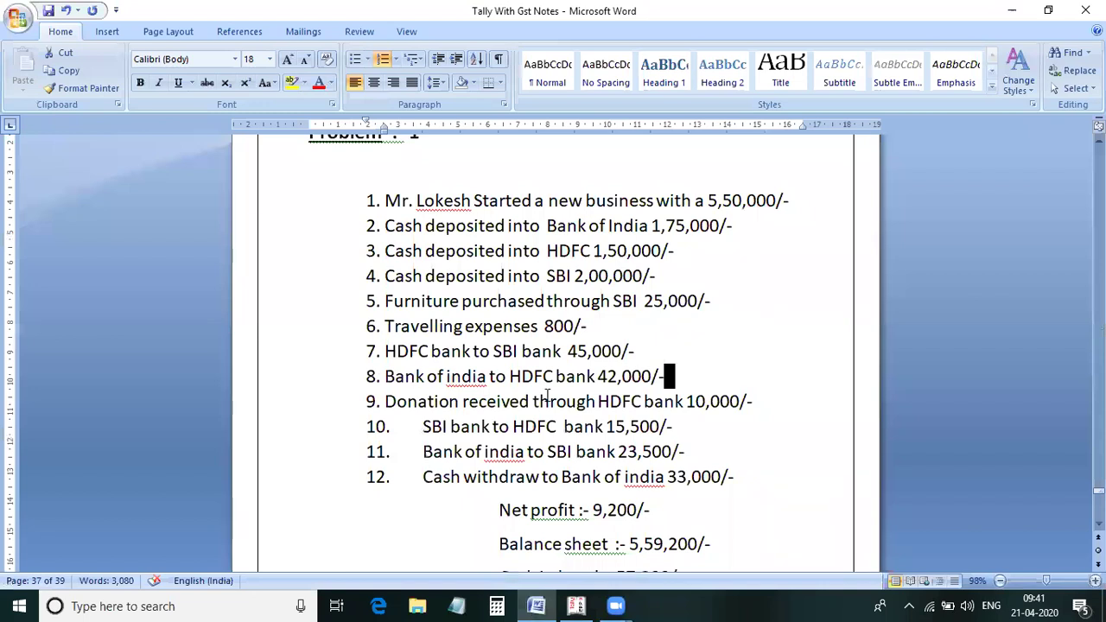
key("ctrl+shift+Right")
key("ctrl+shift+Right")
key("ctrl+shift+Right")
left_click_drag(596, 400, 666, 380)
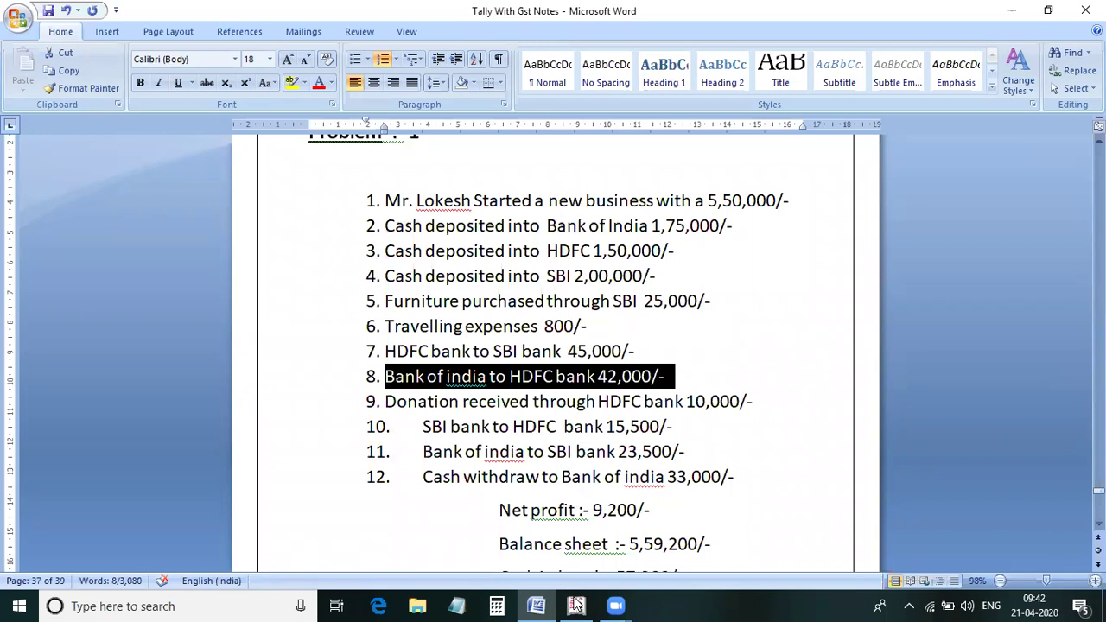
left_click(575, 606)
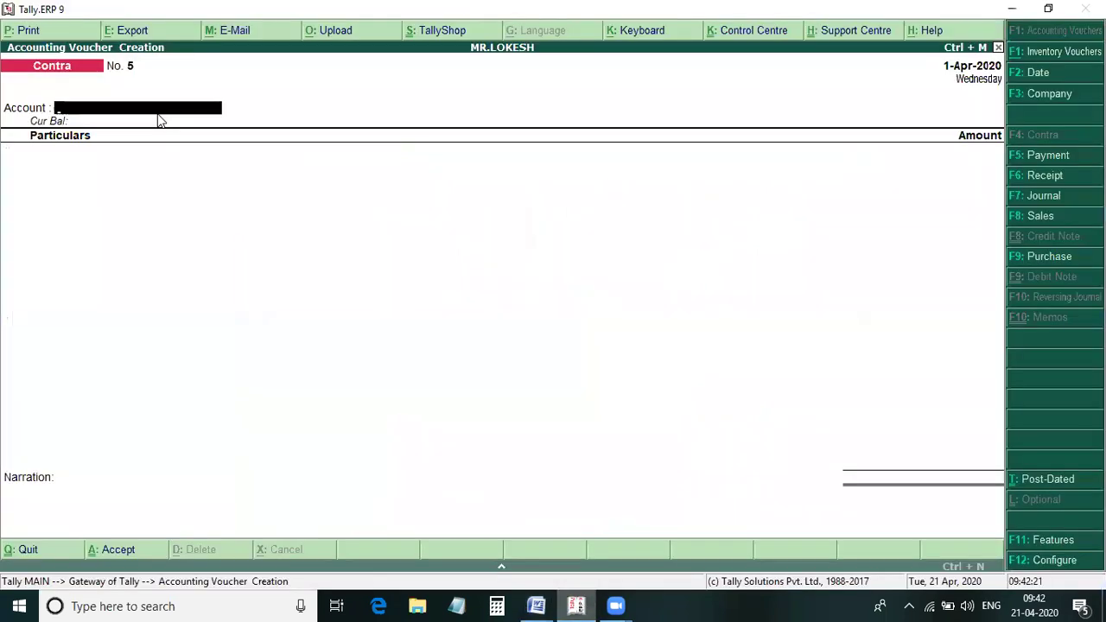
Fill in the Contra voucher with HDFC as the account, Bank of India in the particulars and 42,000 as the amount.
type("H")
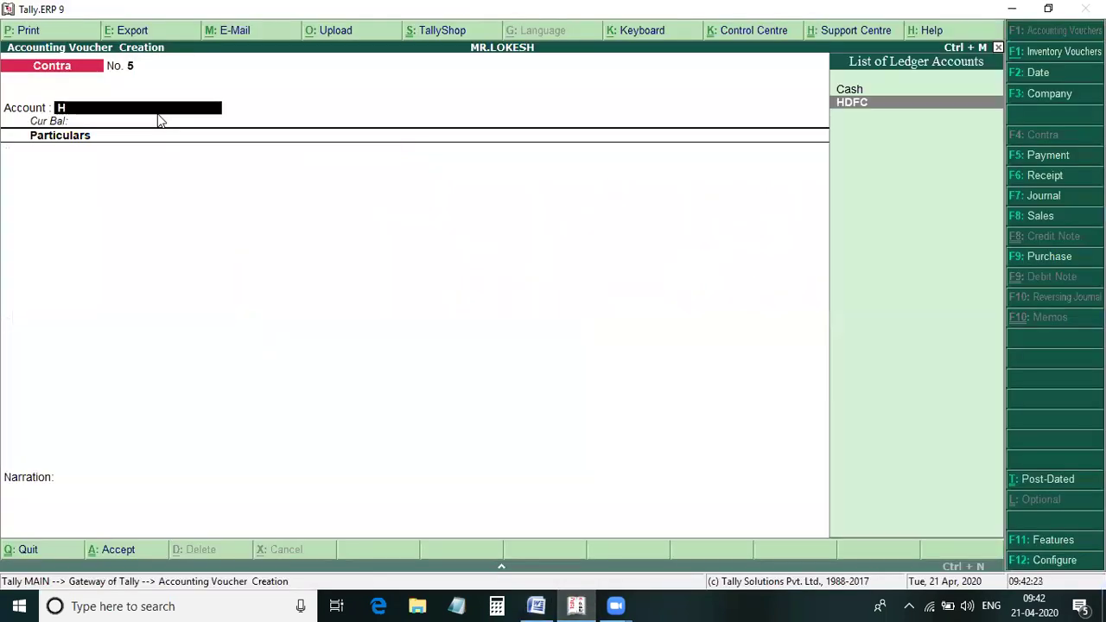
key("Return")
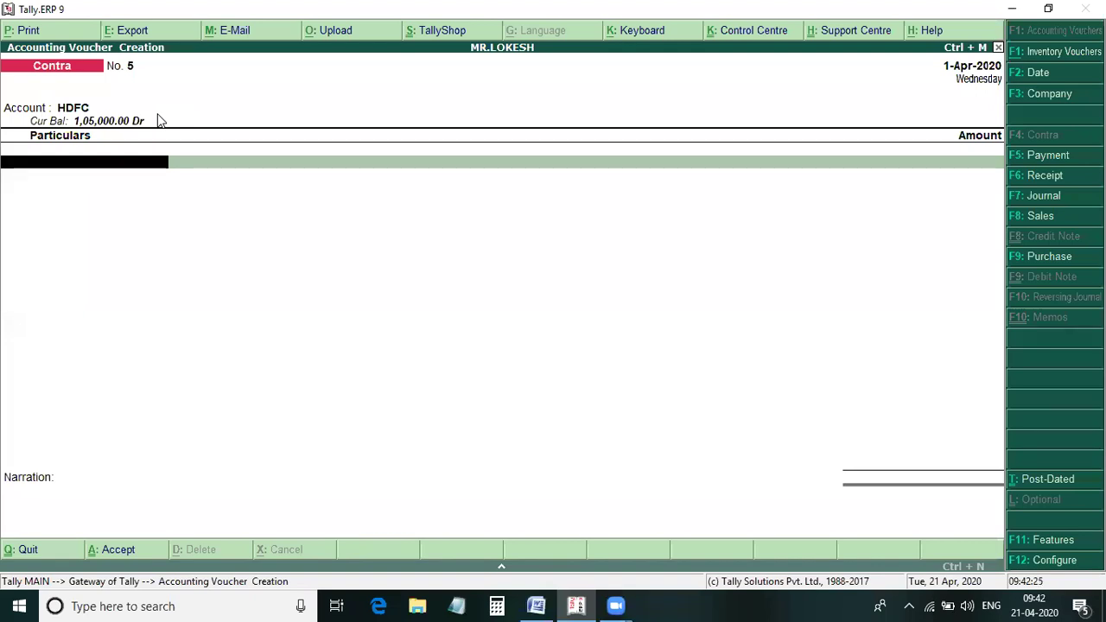
type("B")
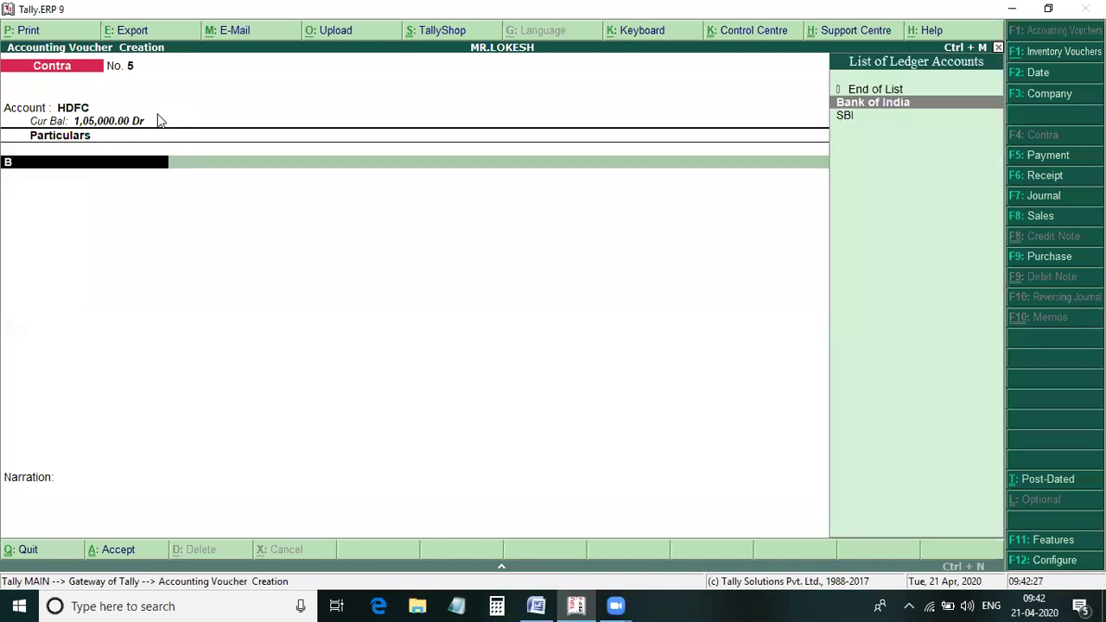
key("Return")
key("alt+Tab")
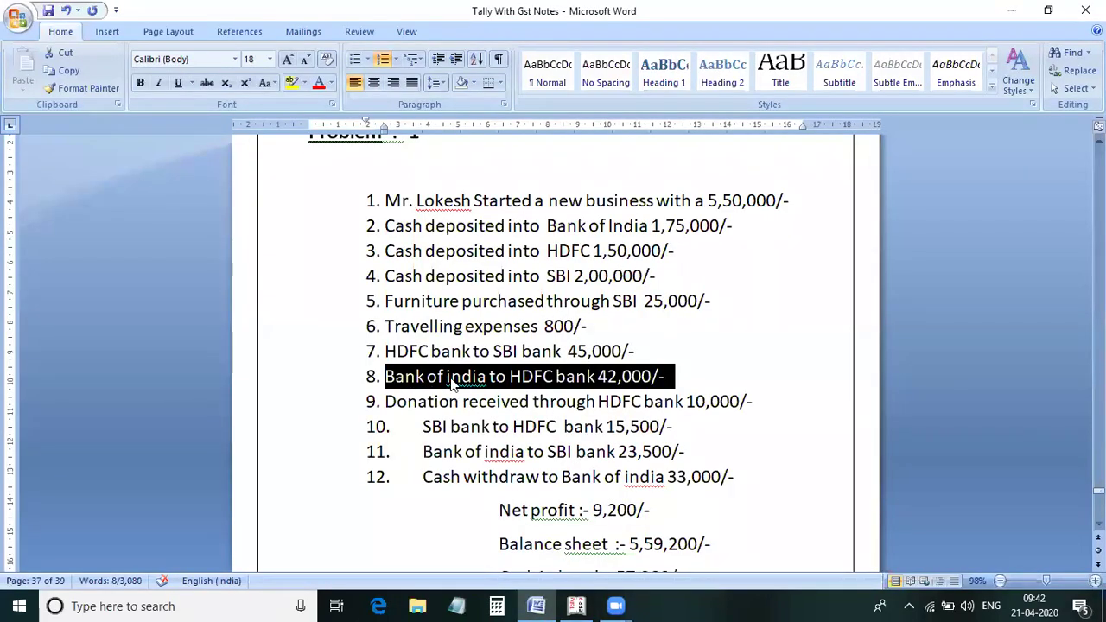
left_click(576, 605)
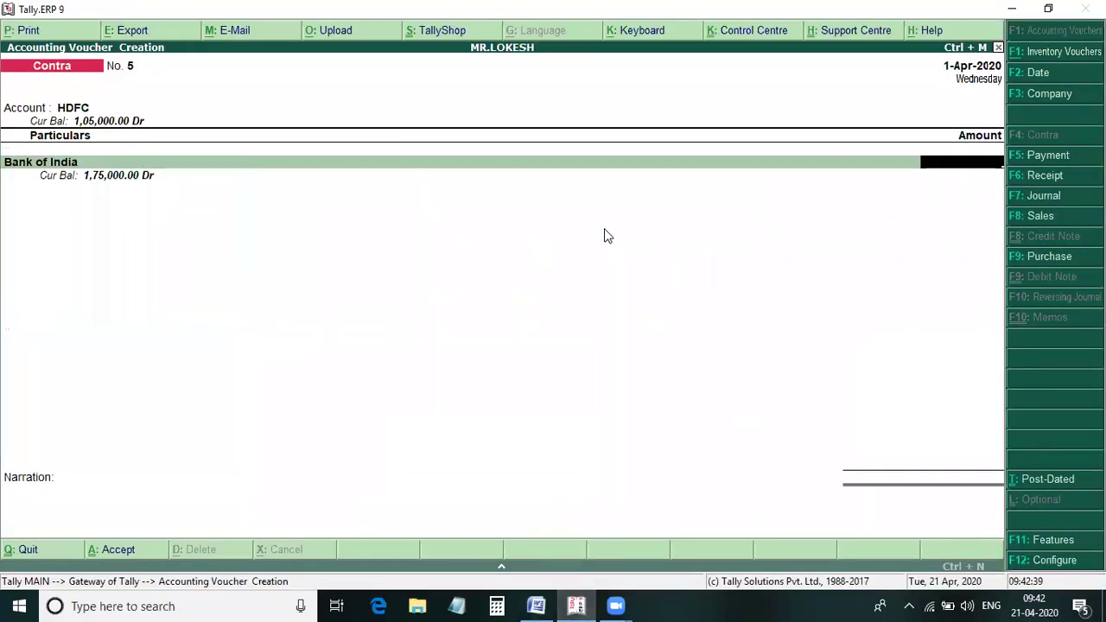
type("42000")
key("Return")
Accept the Cheque allocation for Bank of India and the Cheque/DD allocation for HDFC, and save the Contra voucher without a narration.
key("Return")
key("Return")
key("Return")
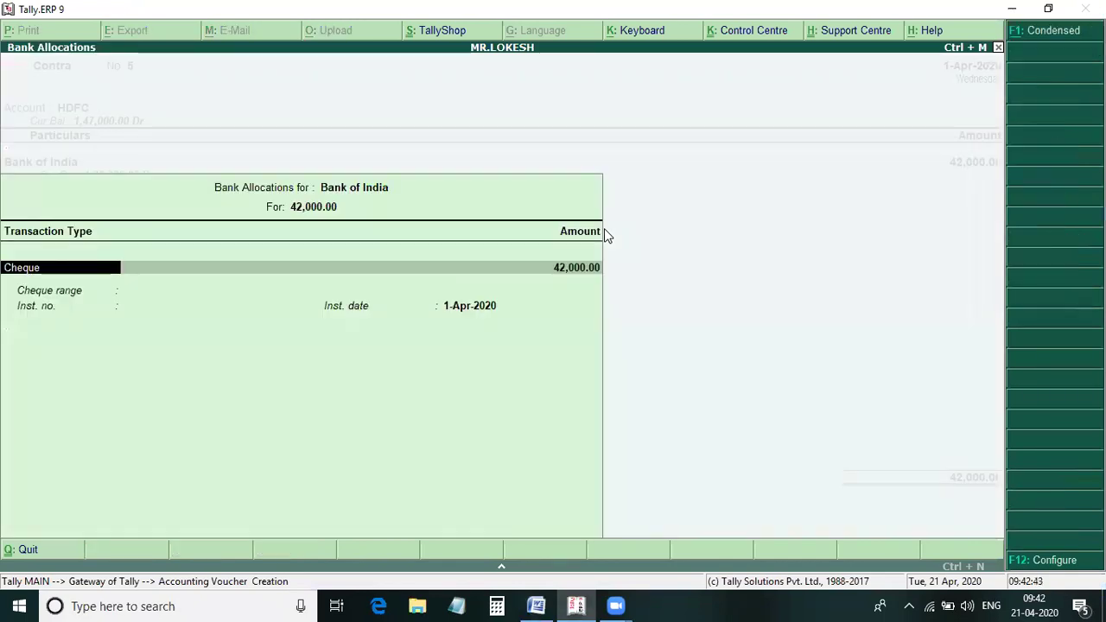
key("Return")
key("Return")
key("Return")
key("Return")
key("Return")
key("Return")
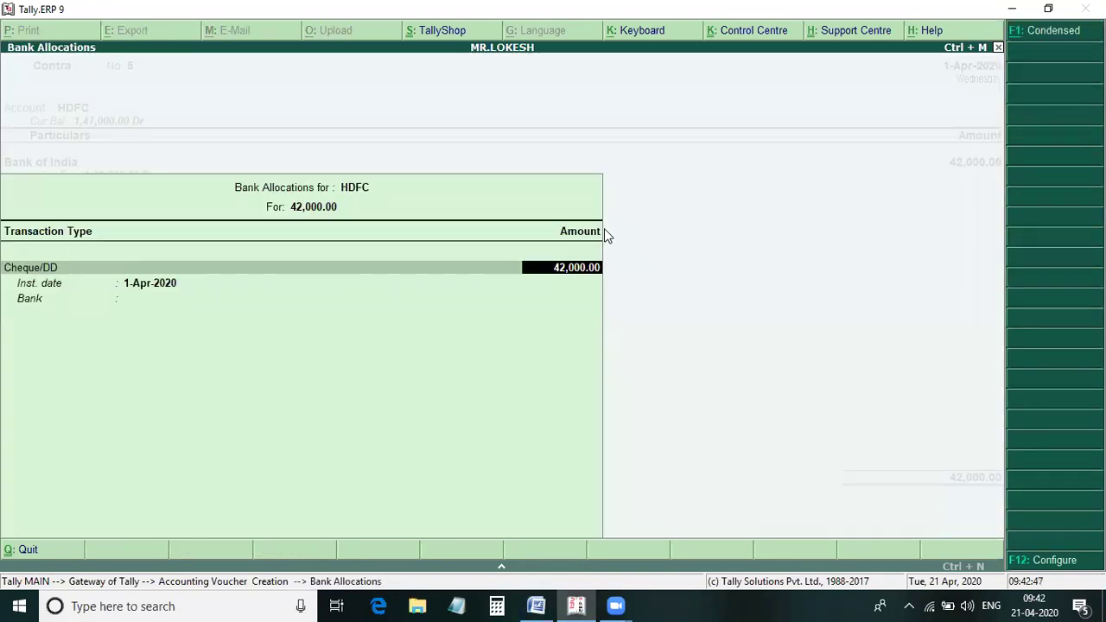
key("Return")
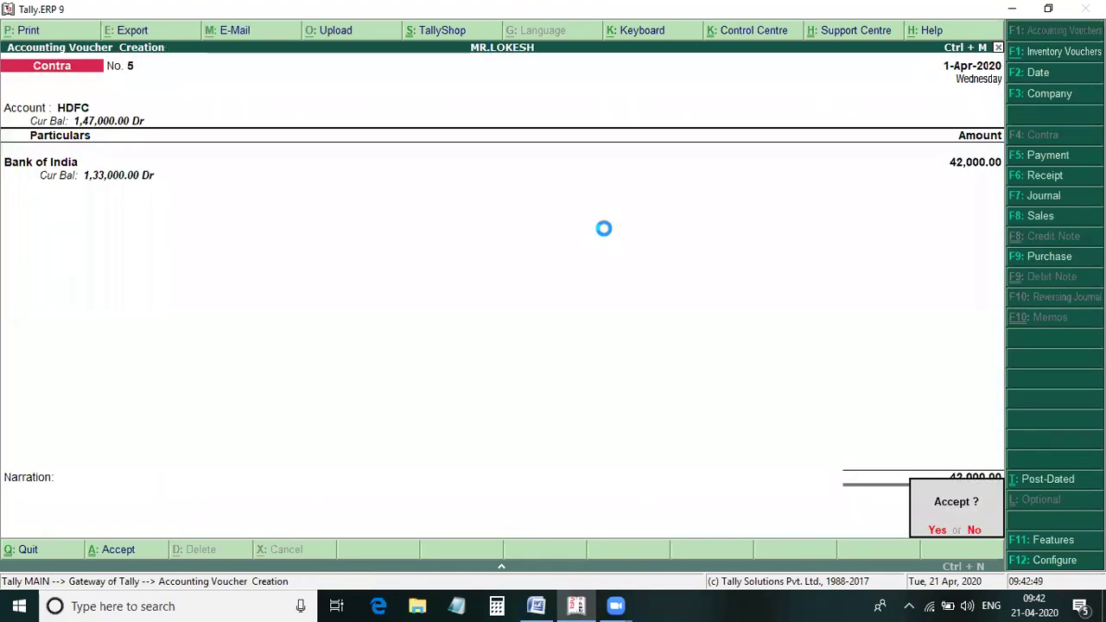
key("Return")
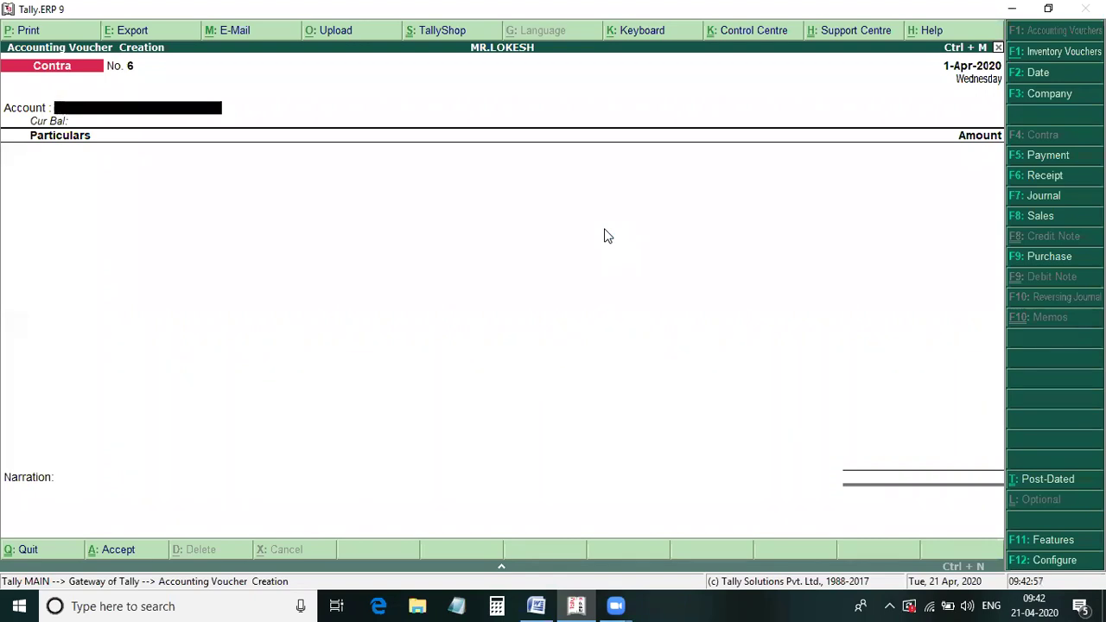
Highlight transaction 9, the donation received through HDFC bank, in the Word notes and return to Tally.ERP 9.
key("alt+Tab")
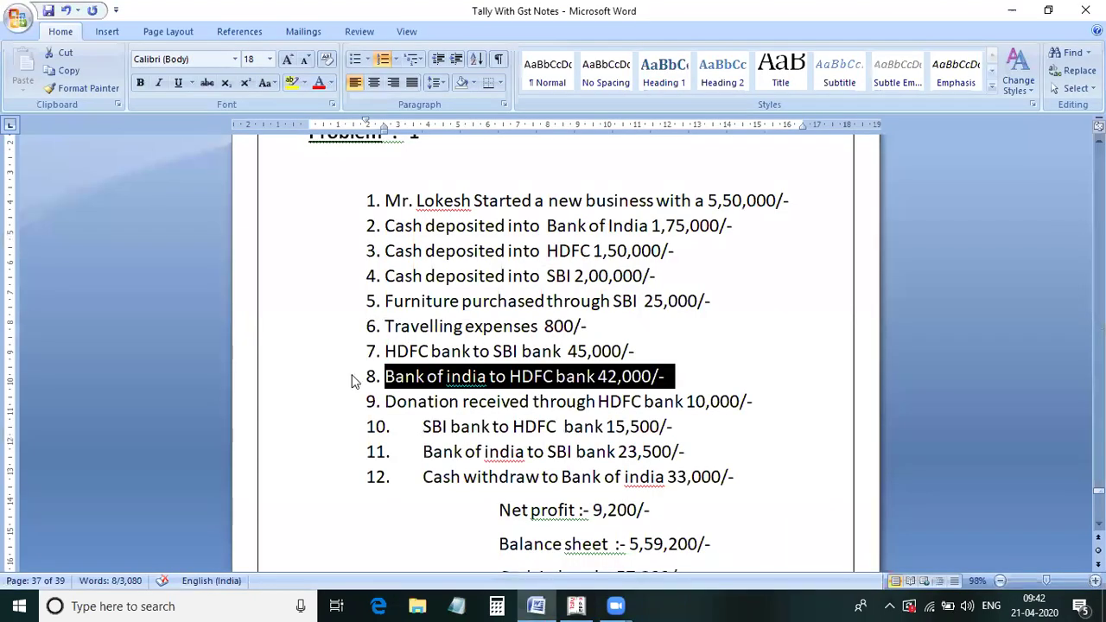
left_click_drag(385, 401, 728, 415)
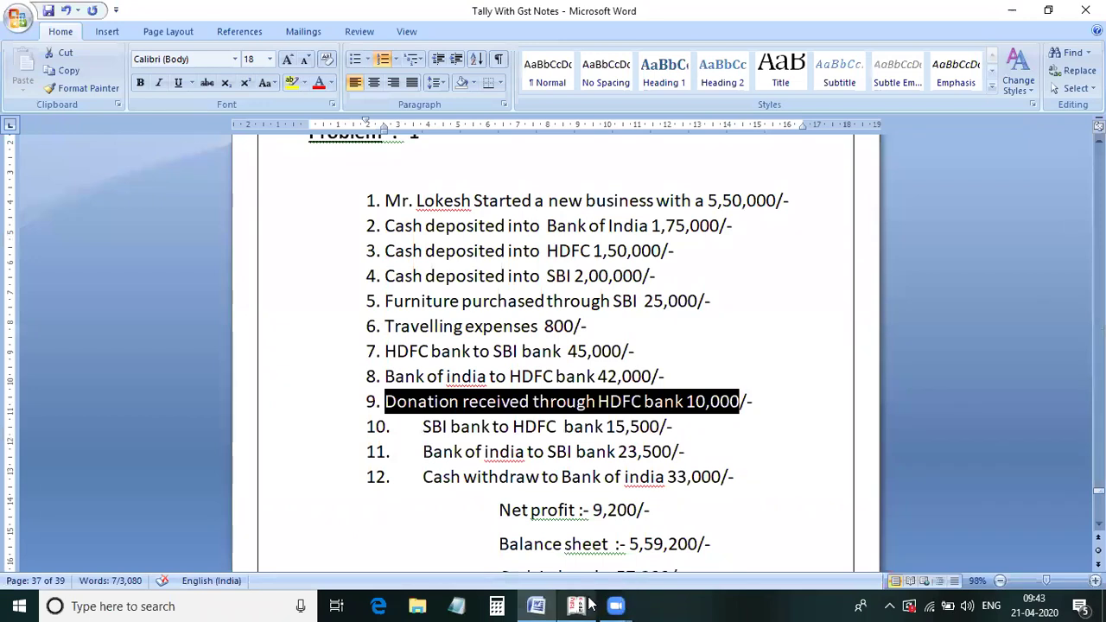
left_click(570, 540)
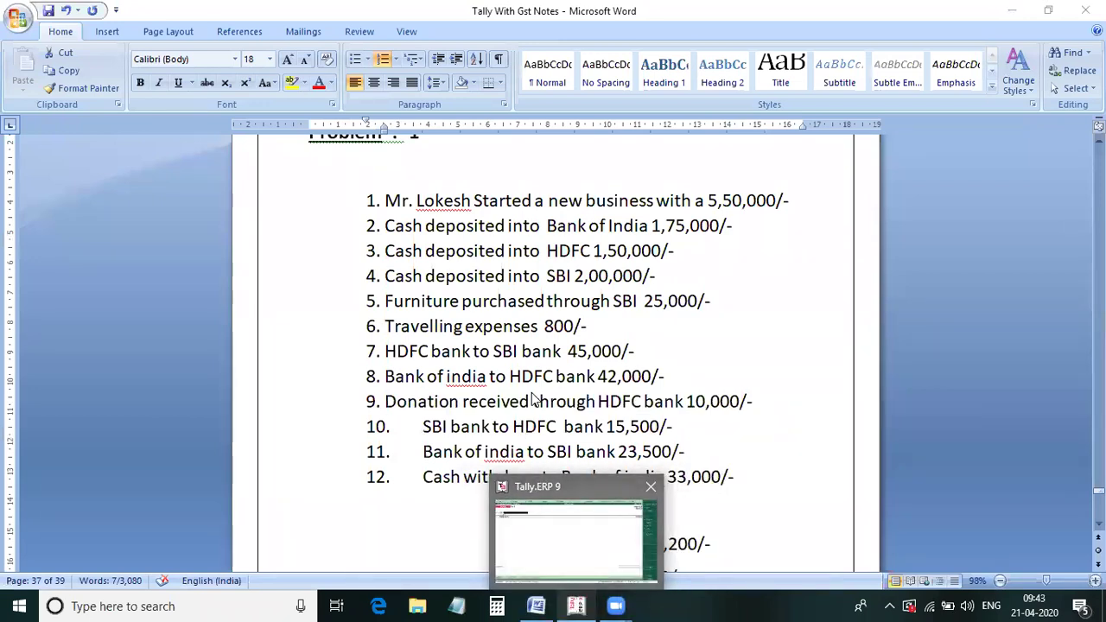
Start a Receipt voucher with HDFC as the account, Donation Received in the particulars and 10,000 as the amount.
key("F6")
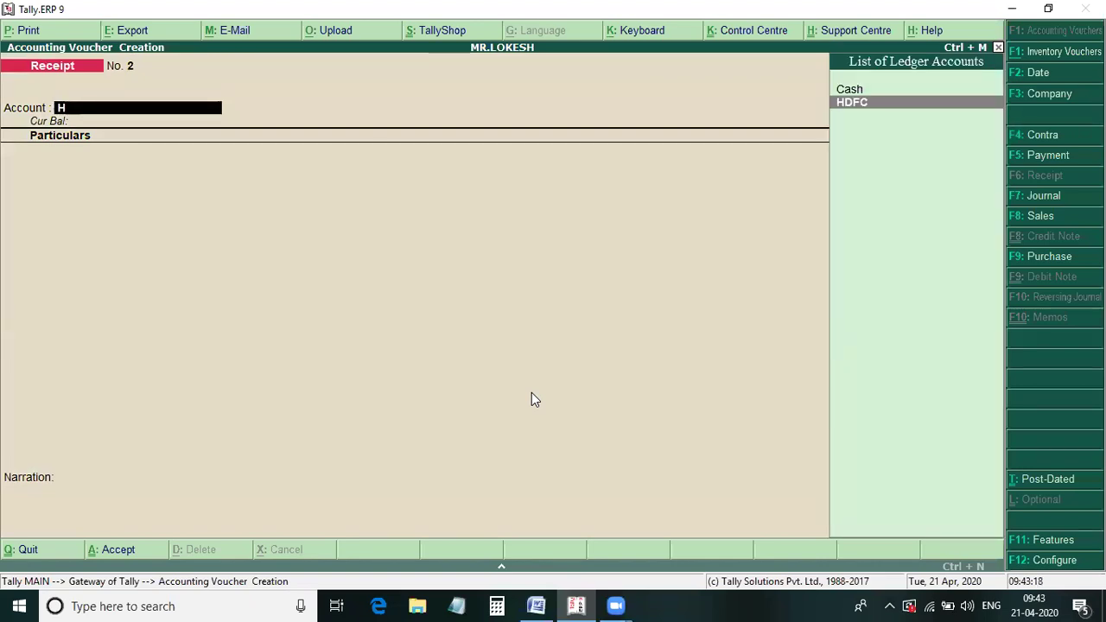
key("Return")
type("D")
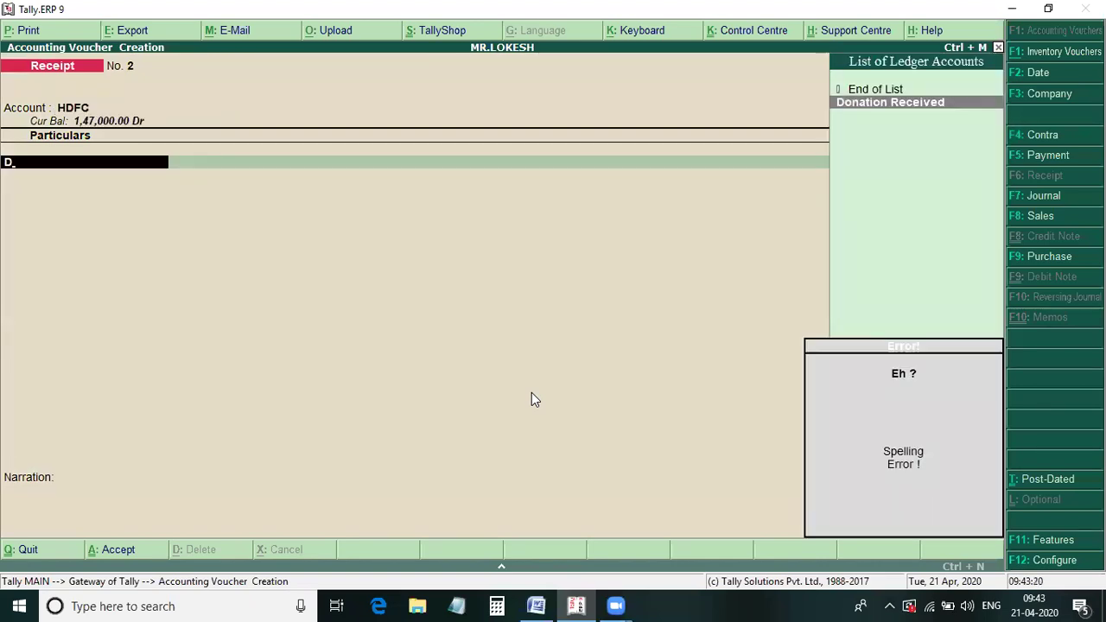
key("Return")
type("10000")
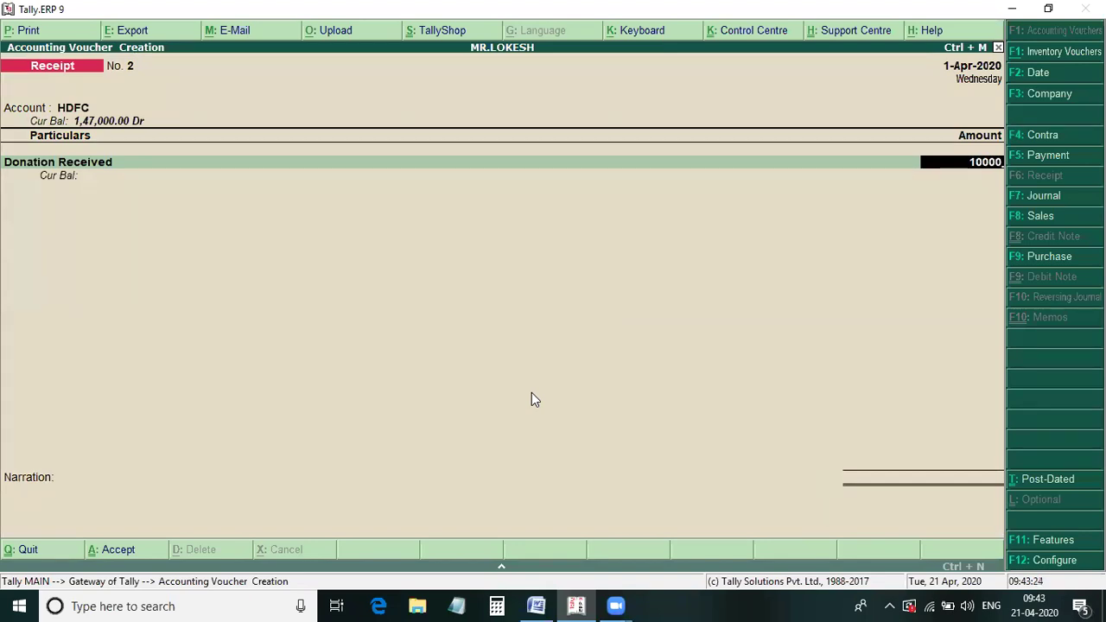
key("Return")
Accept the Cheque/DD allocation for HDFC and save the Receipt voucher without a narration.
key("Return")
key("Return")
key("Return")
key("Return")
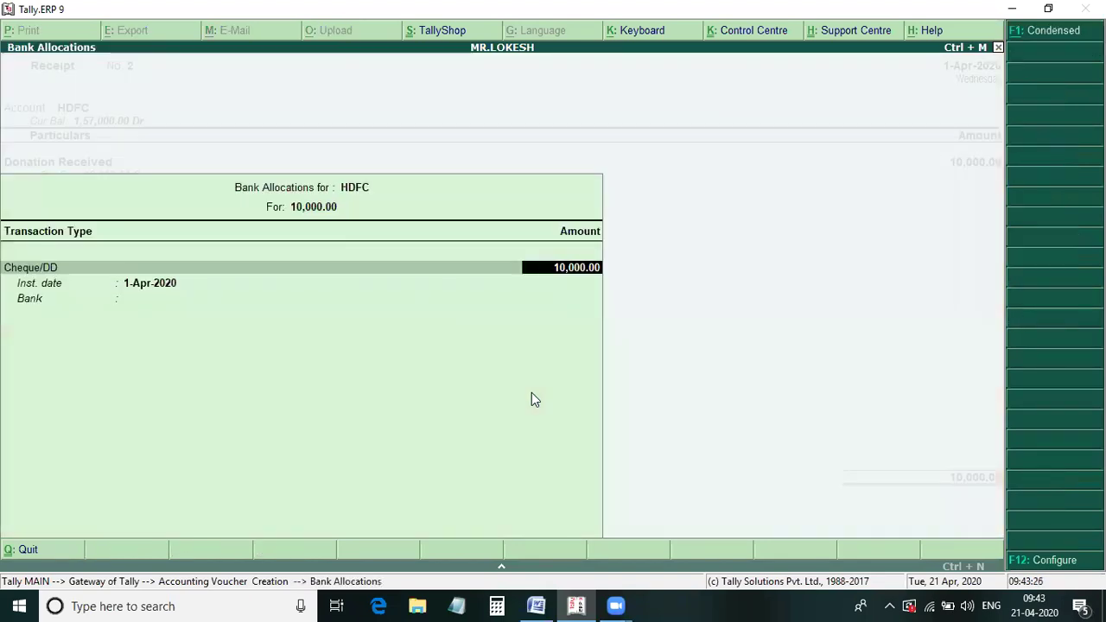
key("Return")
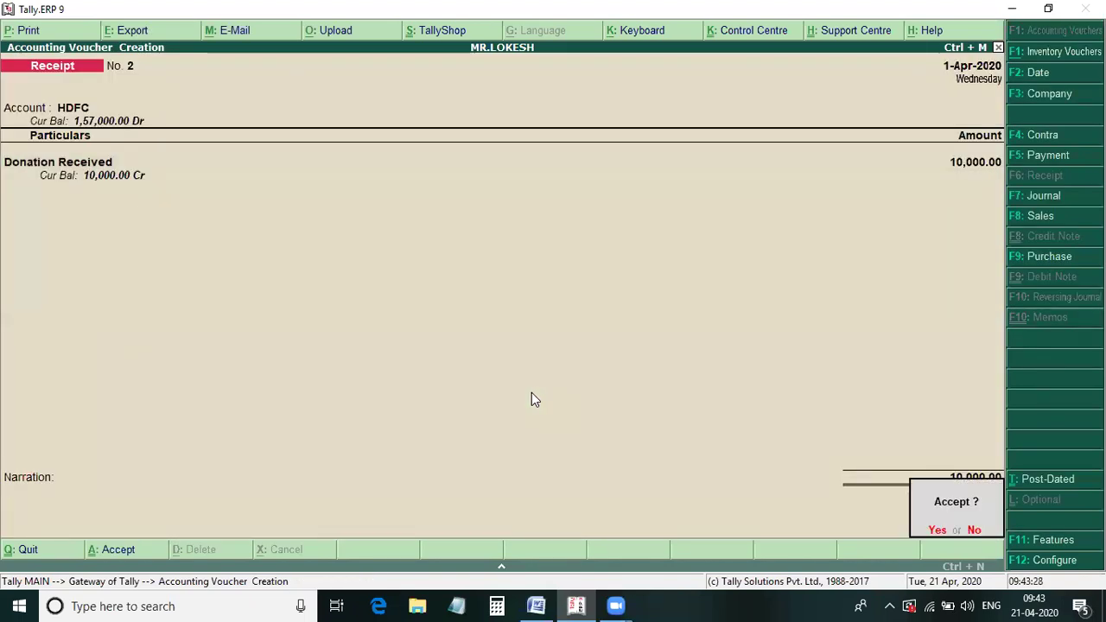
key("Return")
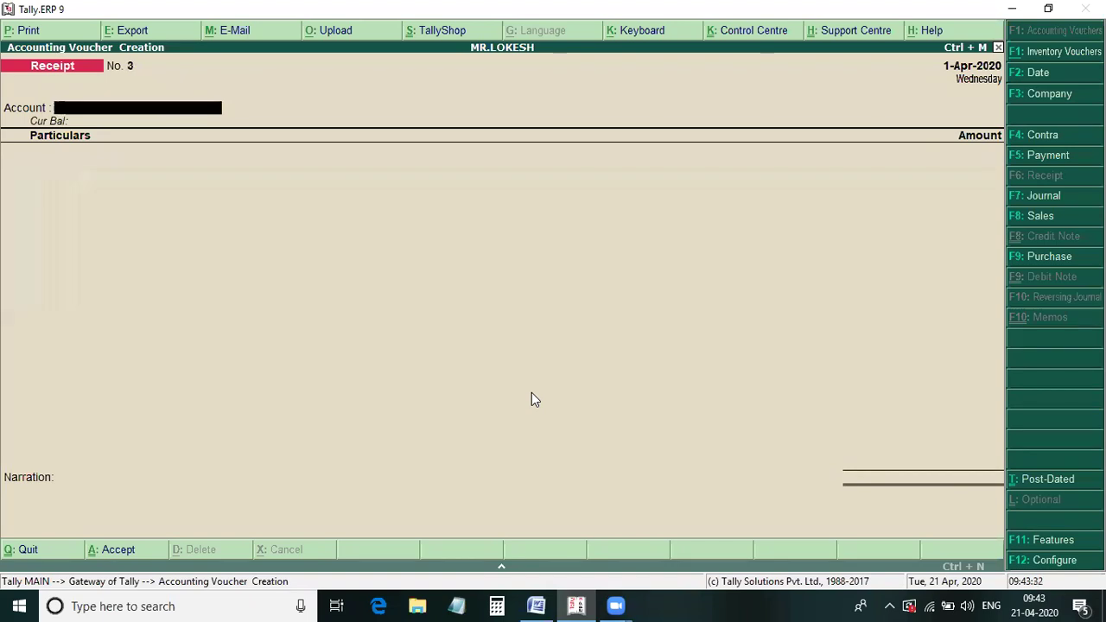
Highlight transaction 10, the SBI to HDFC bank transfer, in the Word notes and return to Tally.ERP 9.
key("alt+Tab")
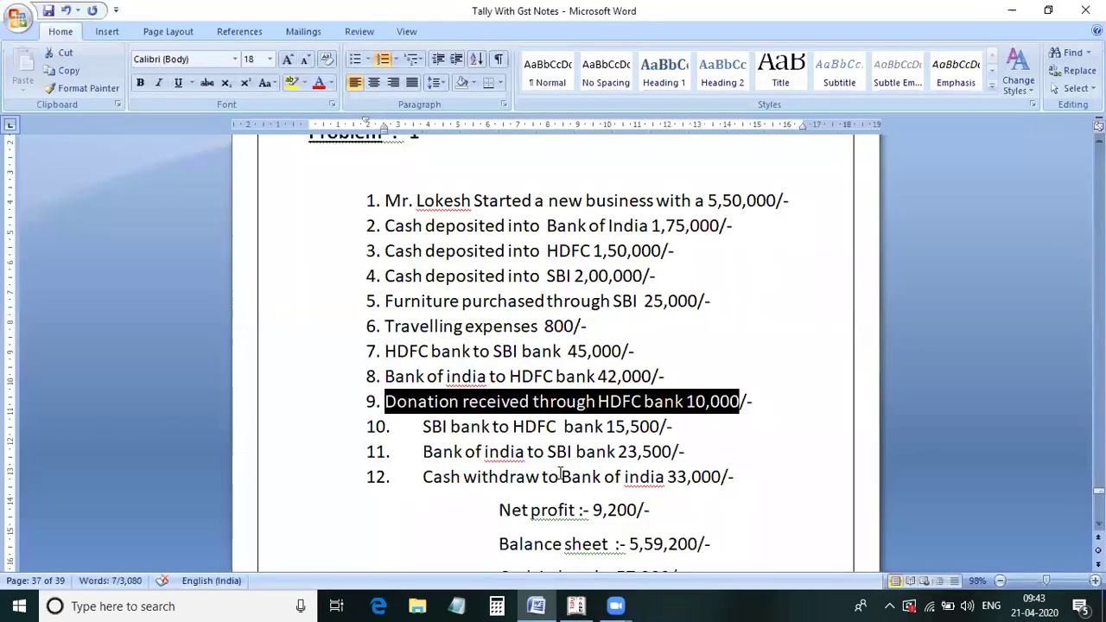
left_click(427, 426)
left_click_drag(423, 426, 658, 435)
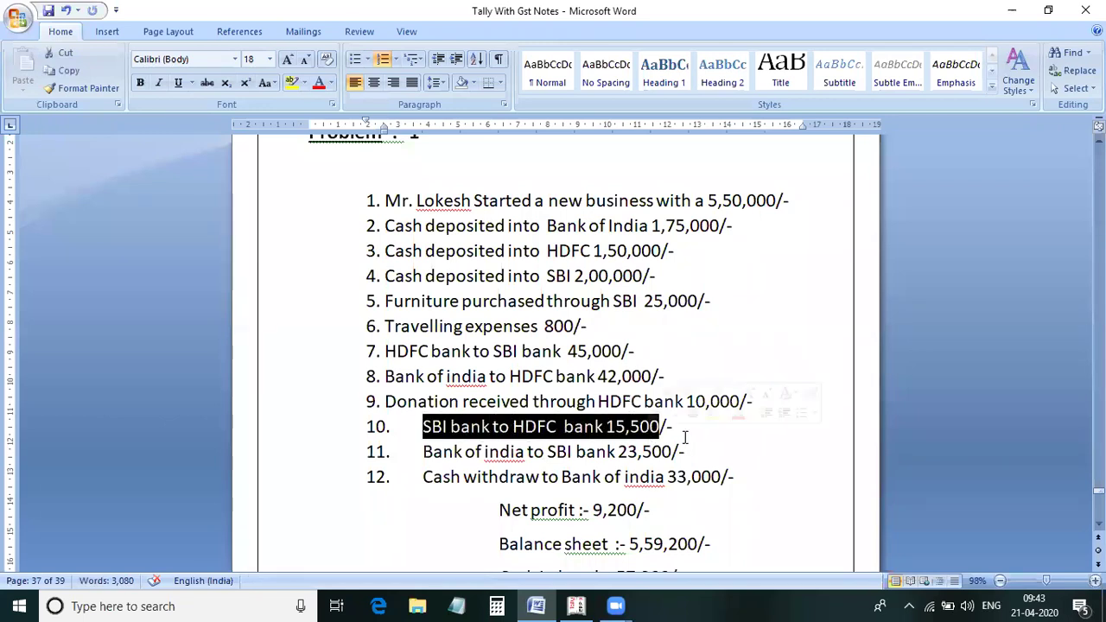
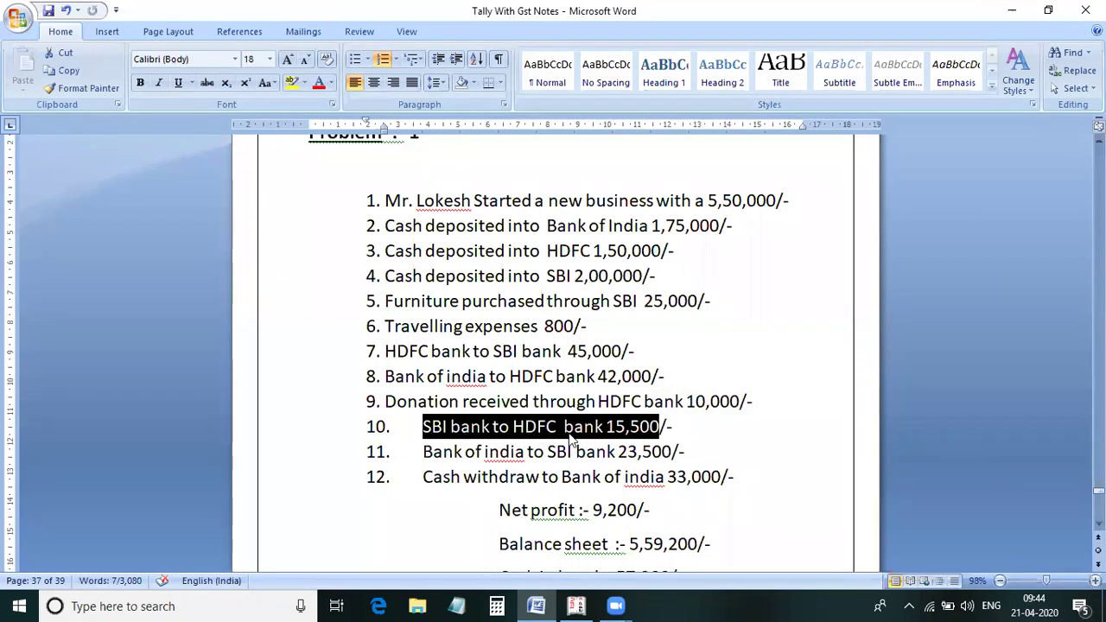
left_click(577, 605)
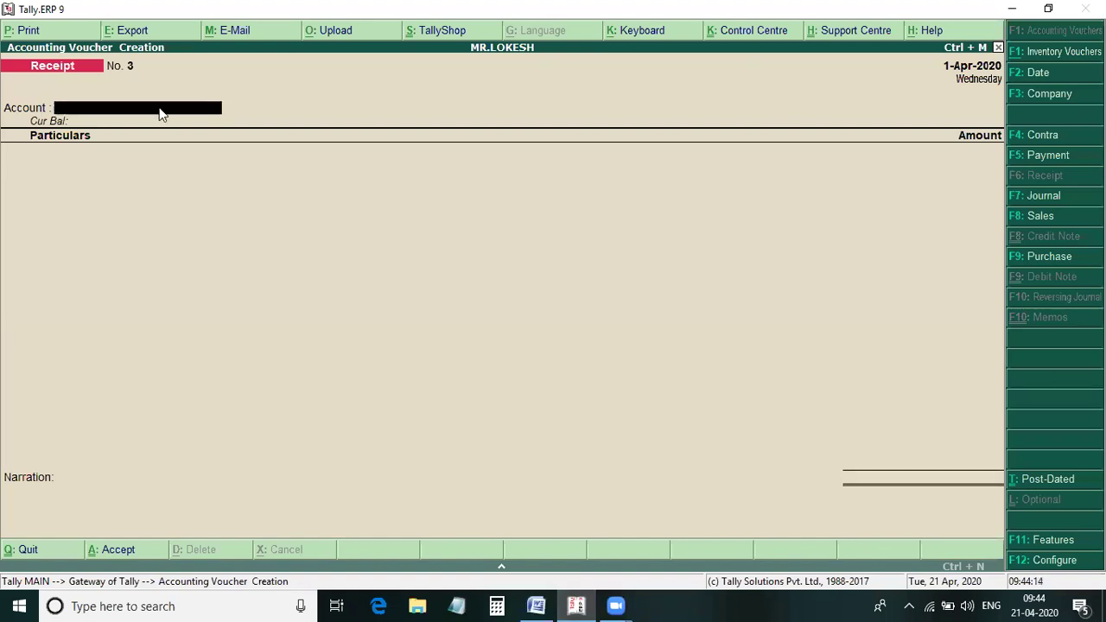
Set HDFC as the account in the Receipt voucher, recheck transaction 10 in the Word notes and try to find SBI for the particulars.
type("H")
key("Return")
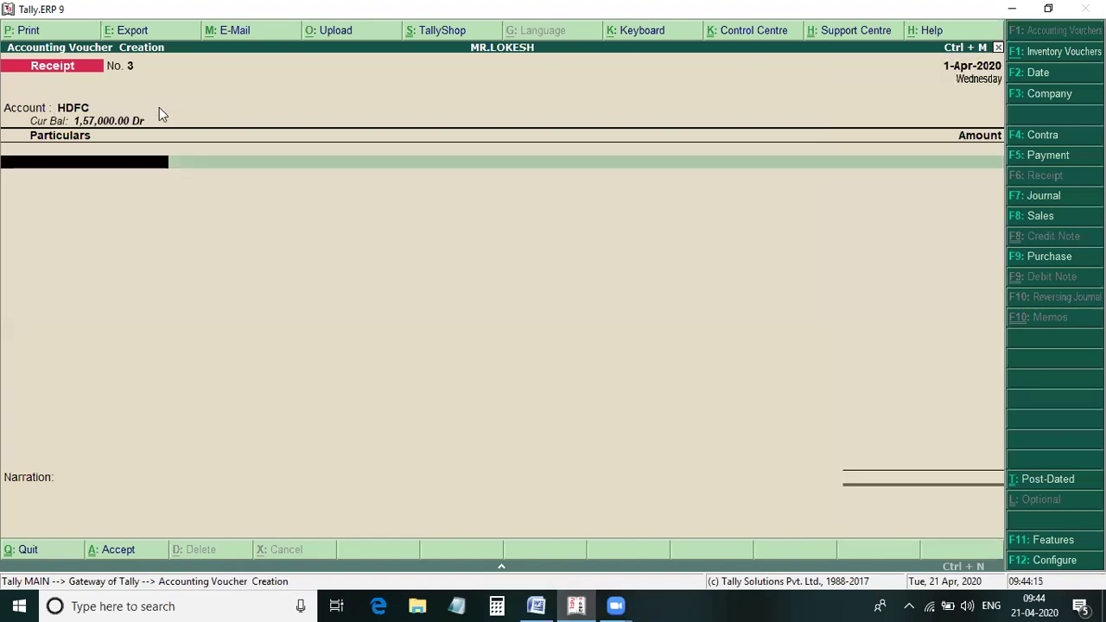
key("alt+Tab")
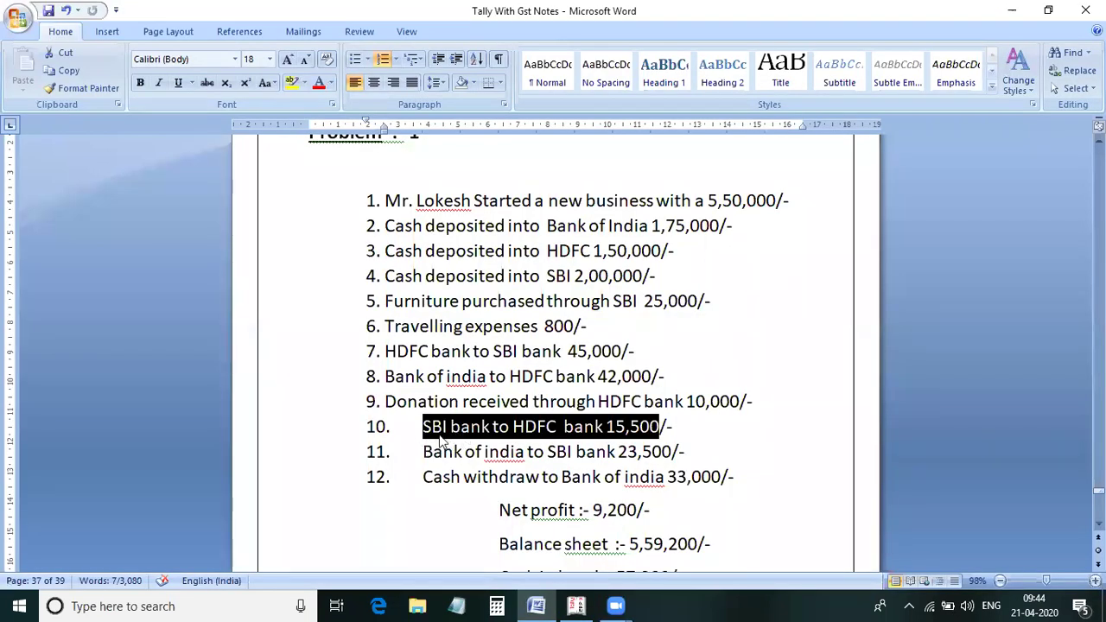
key("alt+Tab")
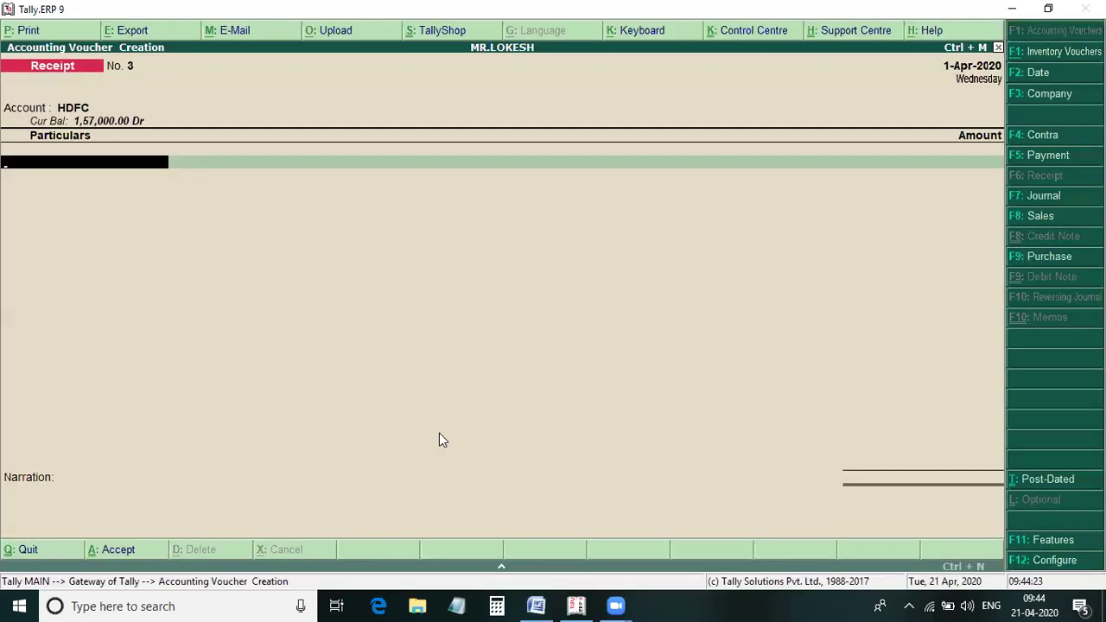
type("S")
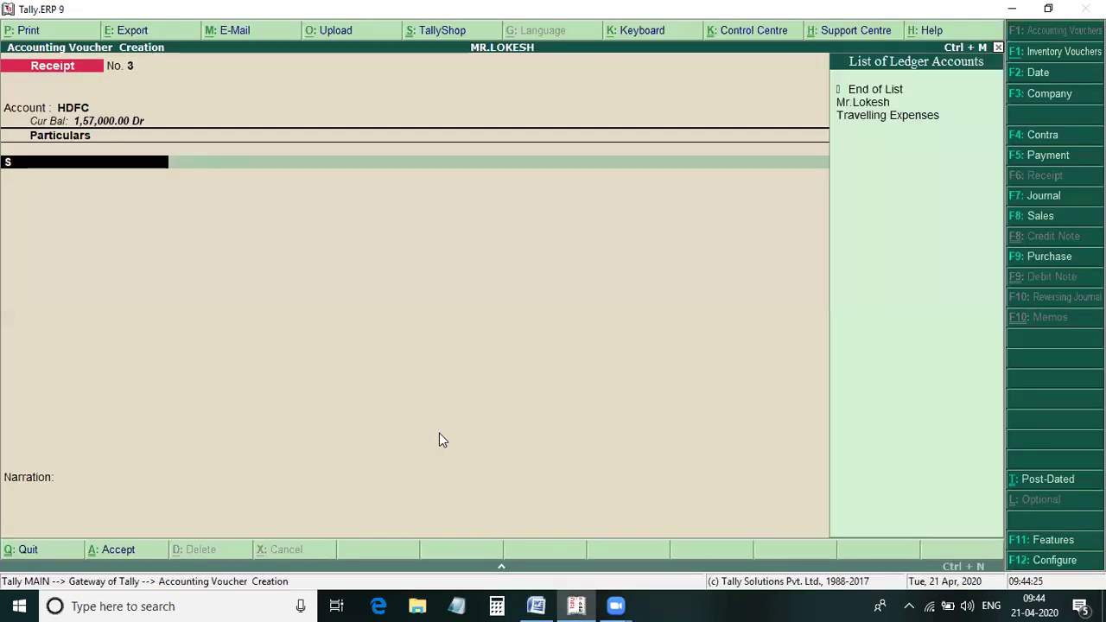
type("a")
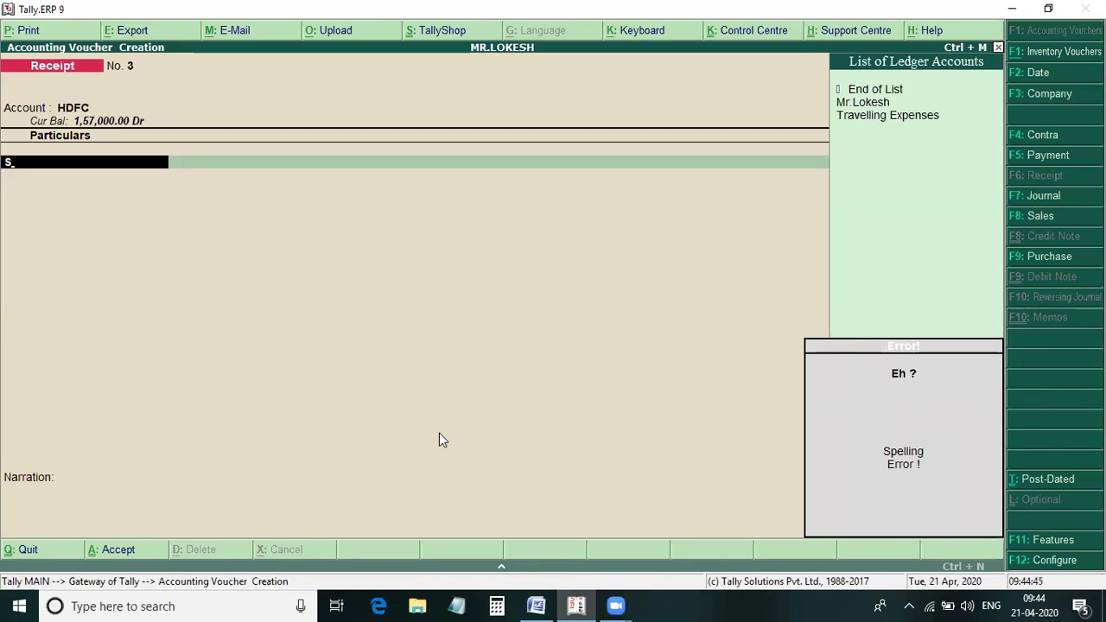
Switch to a Contra voucher, keep HDFC as the account, and enter SBI in the particulars with 15,500 as the amount.
key("F4")
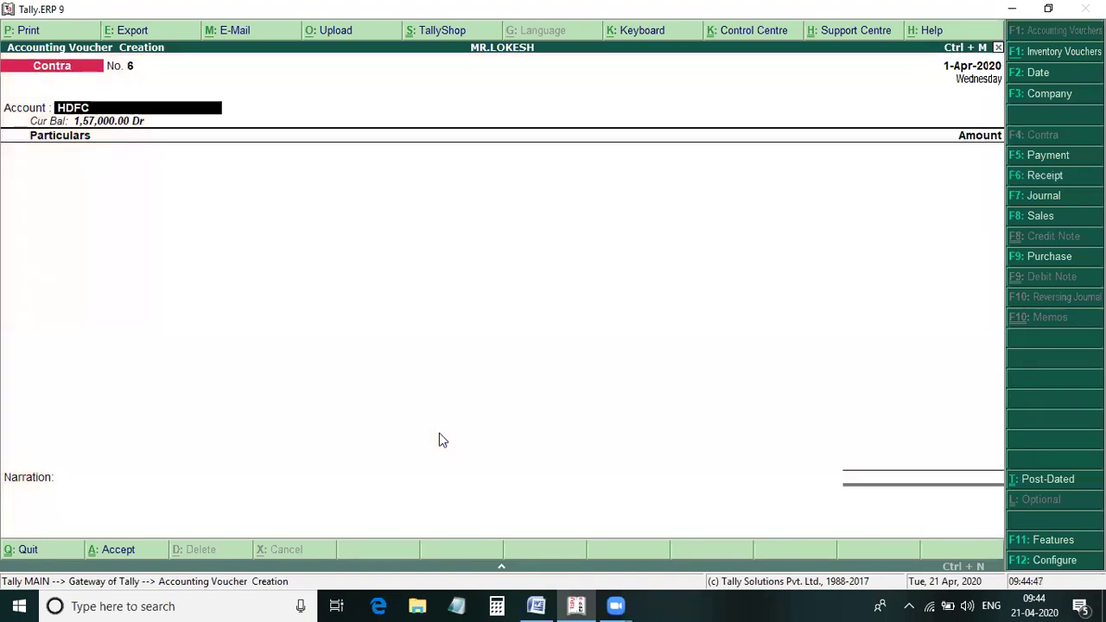
key("Return")
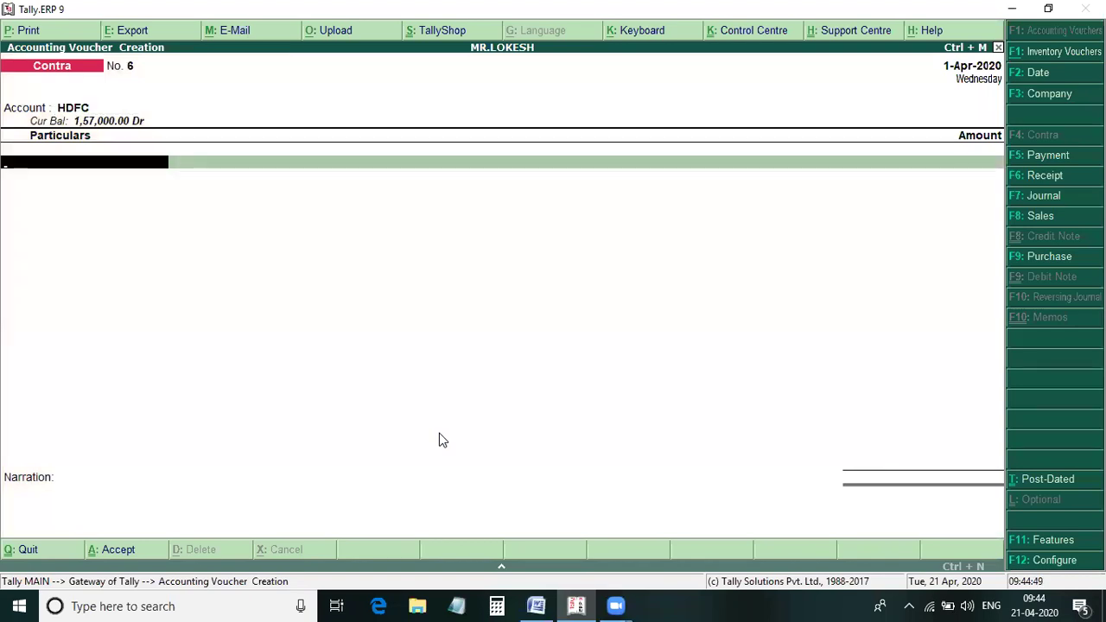
type("S")
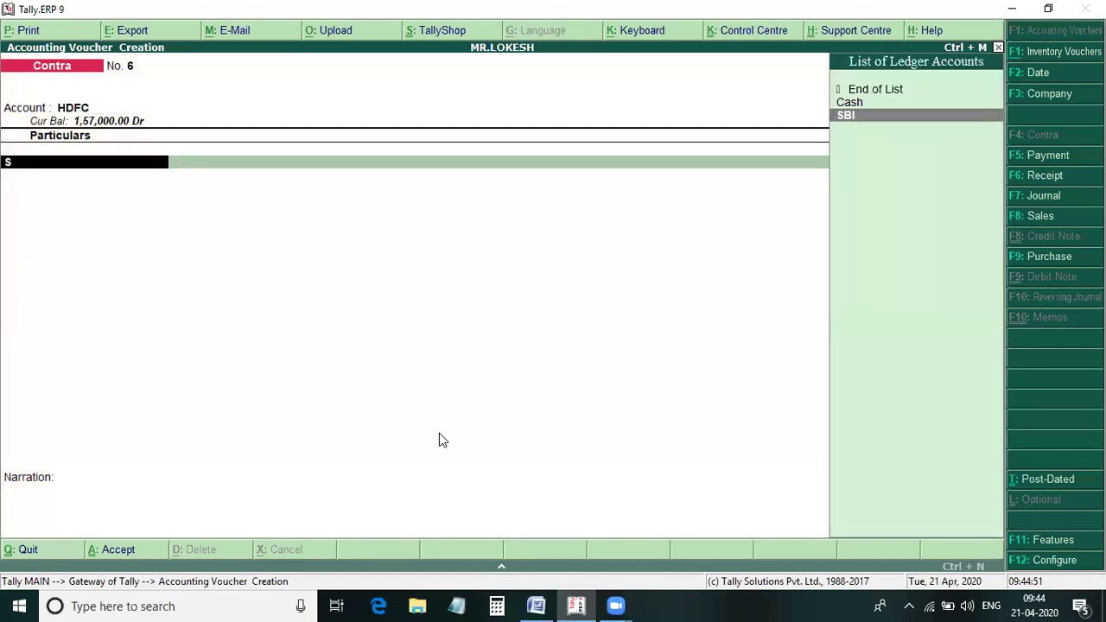
key("Return")
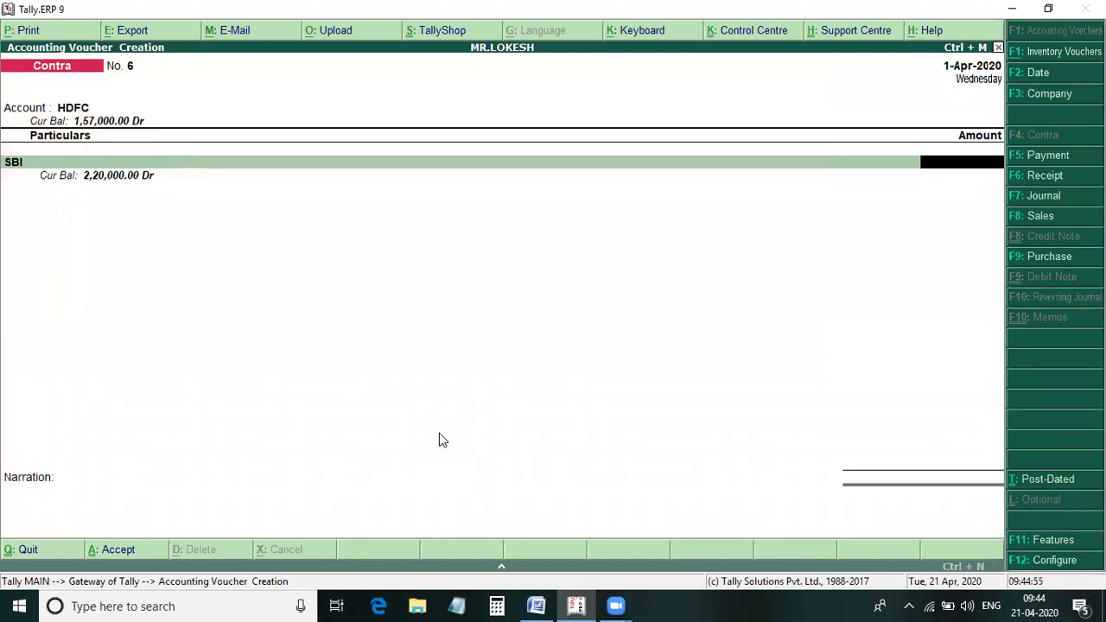
key("alt+Tab")
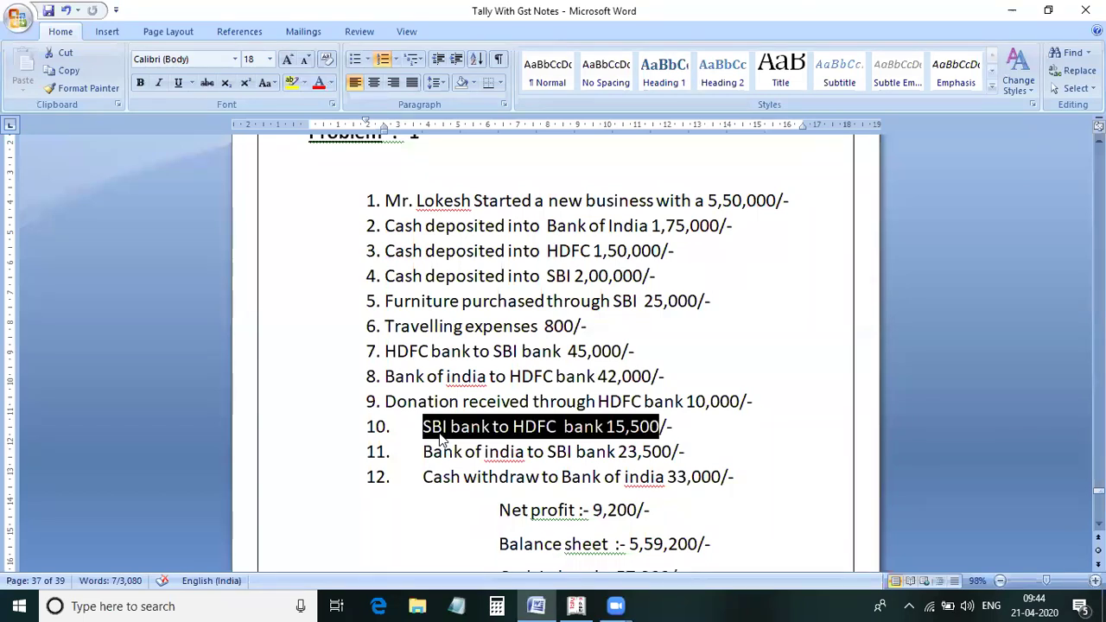
key("alt+Tab")
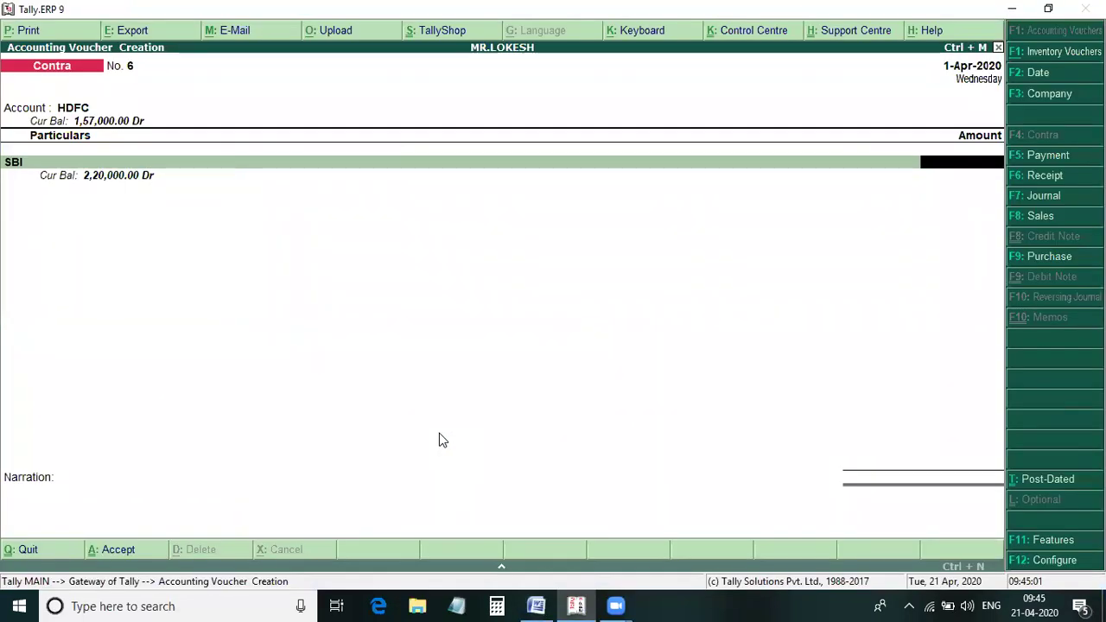
type("5500")
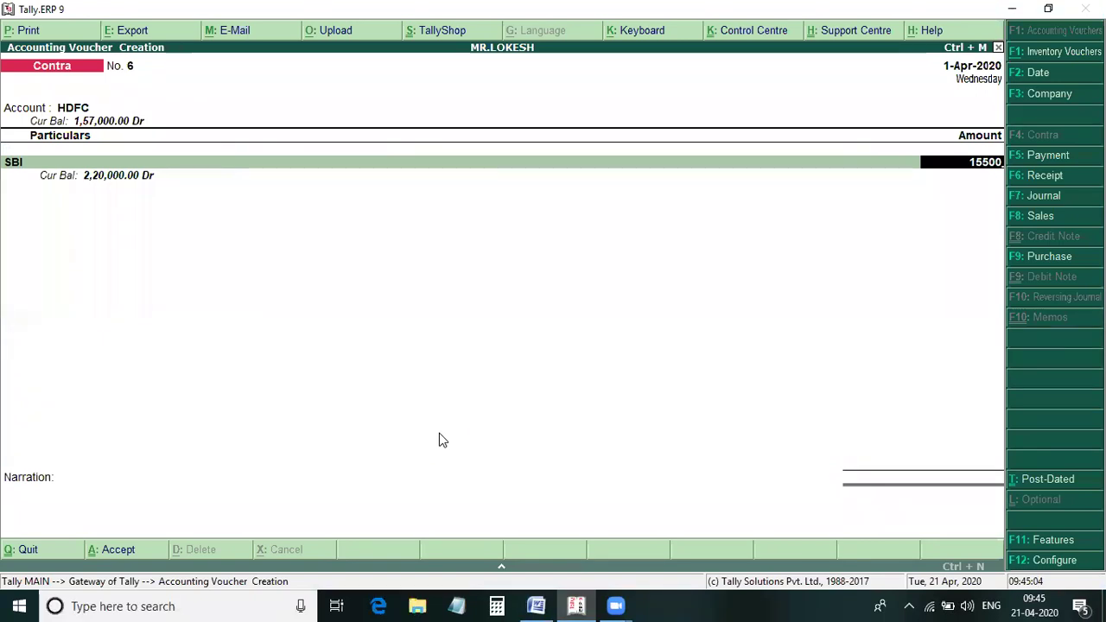
key("Return")
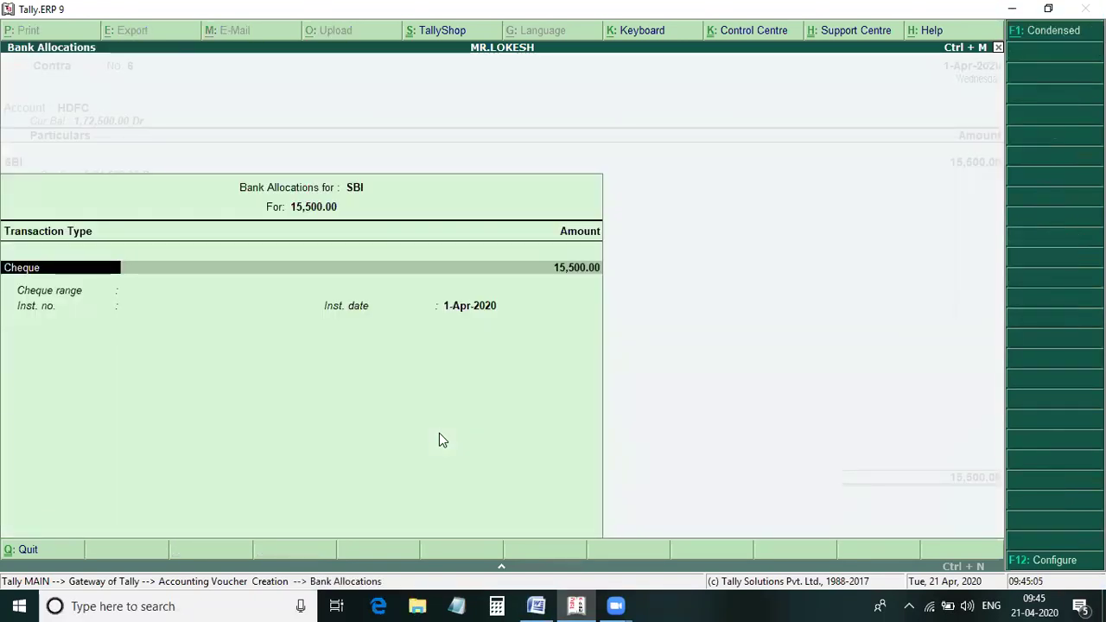
Accept the Cheque allocation of 15,500 for SBI in the Contra voucher, leaving the instrument number blank.
key("Return")
key("Return")
key("Return")
key("Return")
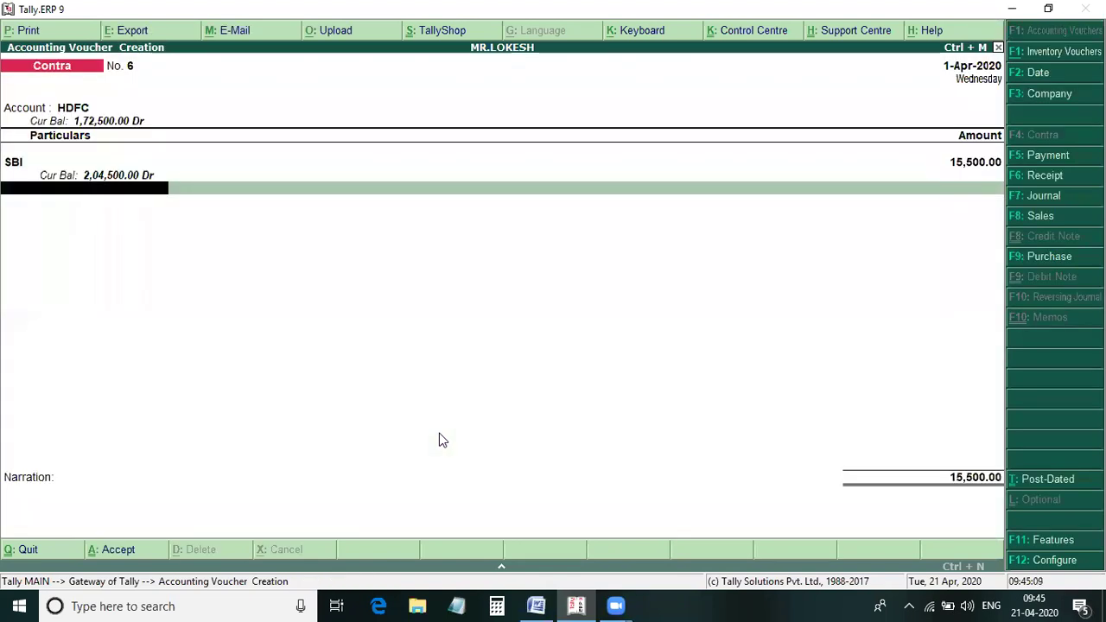
Accept the Cheque/DD allocation for HDFC and save the Contra voucher without a narration.
key("Return")
key("Return")
key("Return")
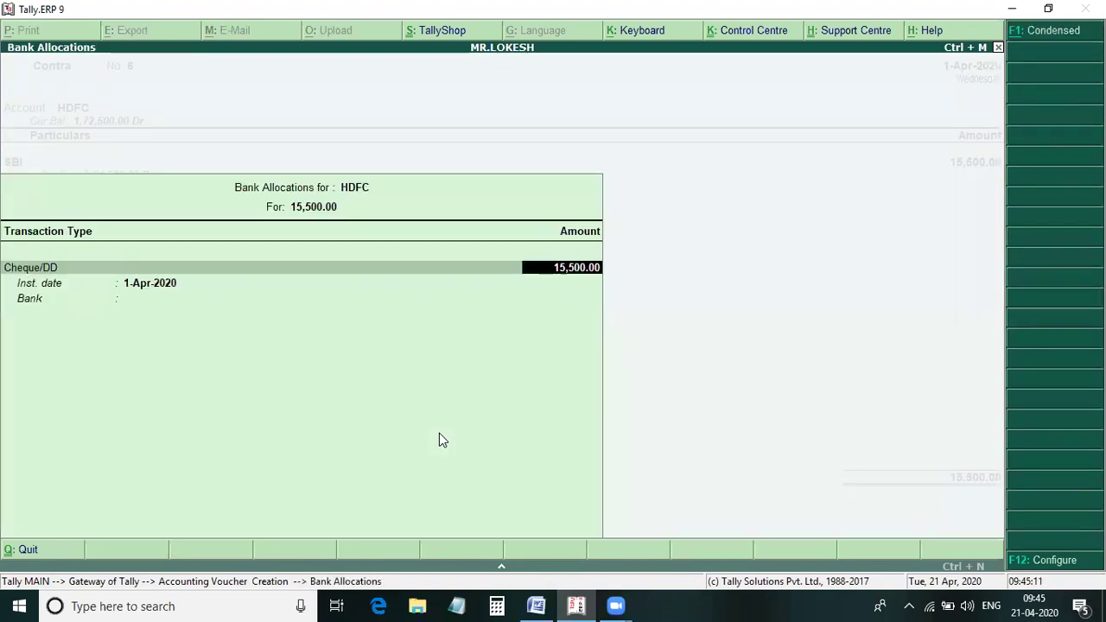
key("Return")
key("Return")
key("Return")
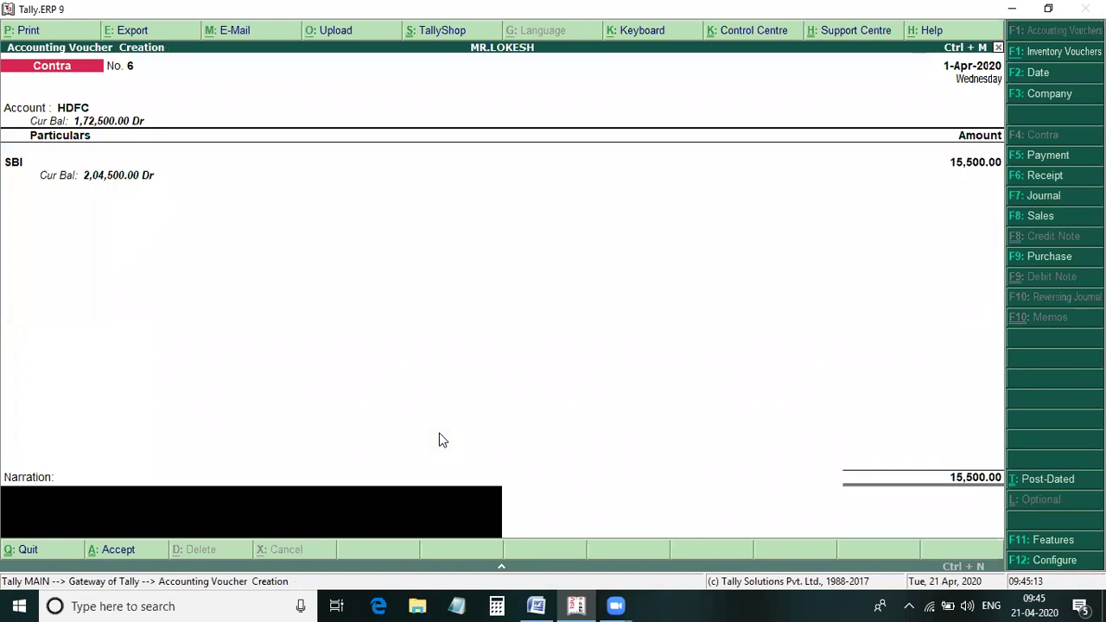
key("Return")
key("Return")
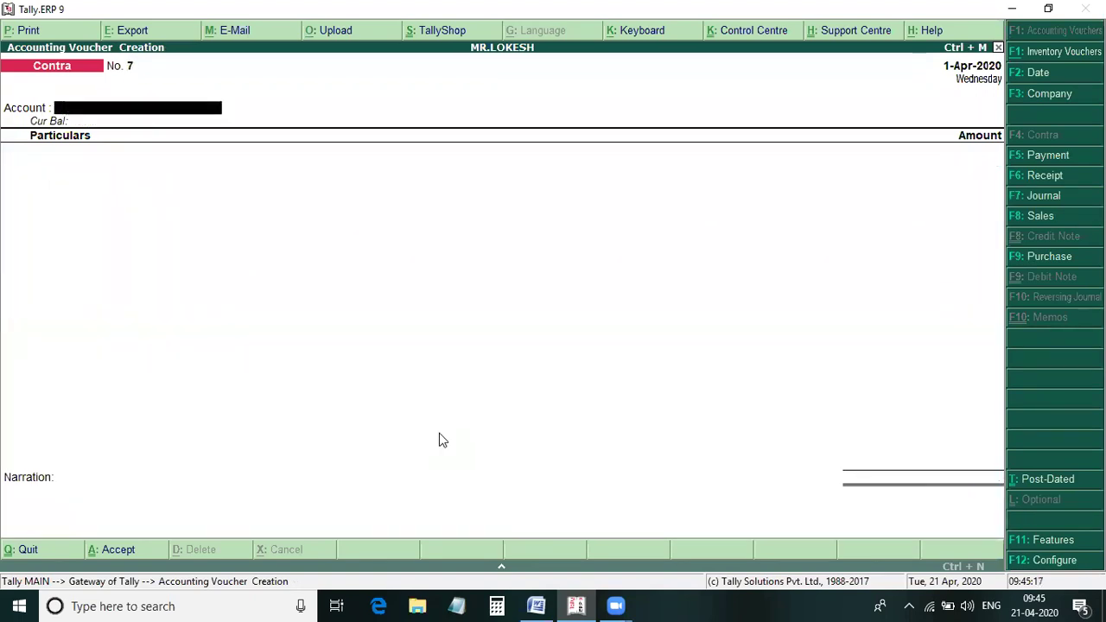
Highlight transaction 11, the Bank of India to SBI transfer, in the Word notes and return to Tally.ERP 9.
key("alt+Tab")
left_click_drag(659, 426, 423, 425)
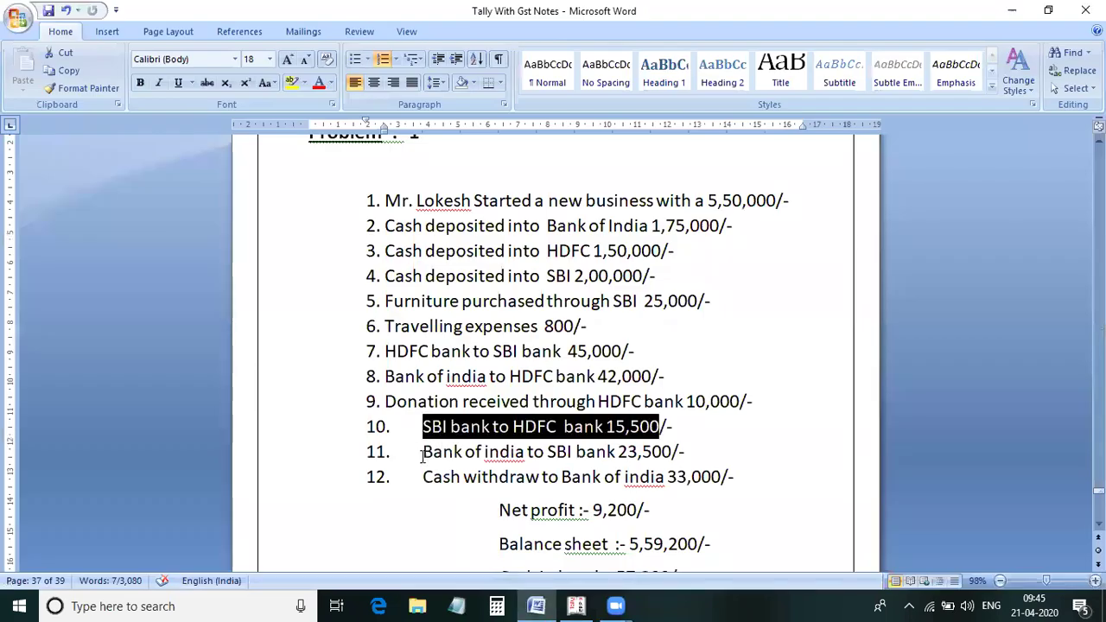
left_click_drag(423, 451, 691, 455)
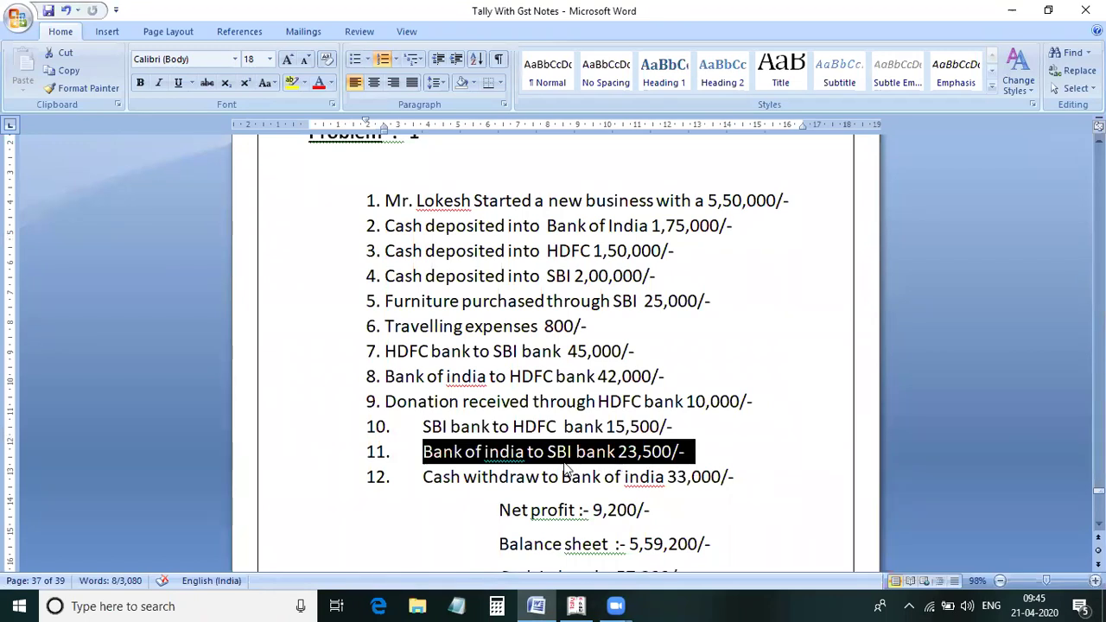
left_click(575, 605)
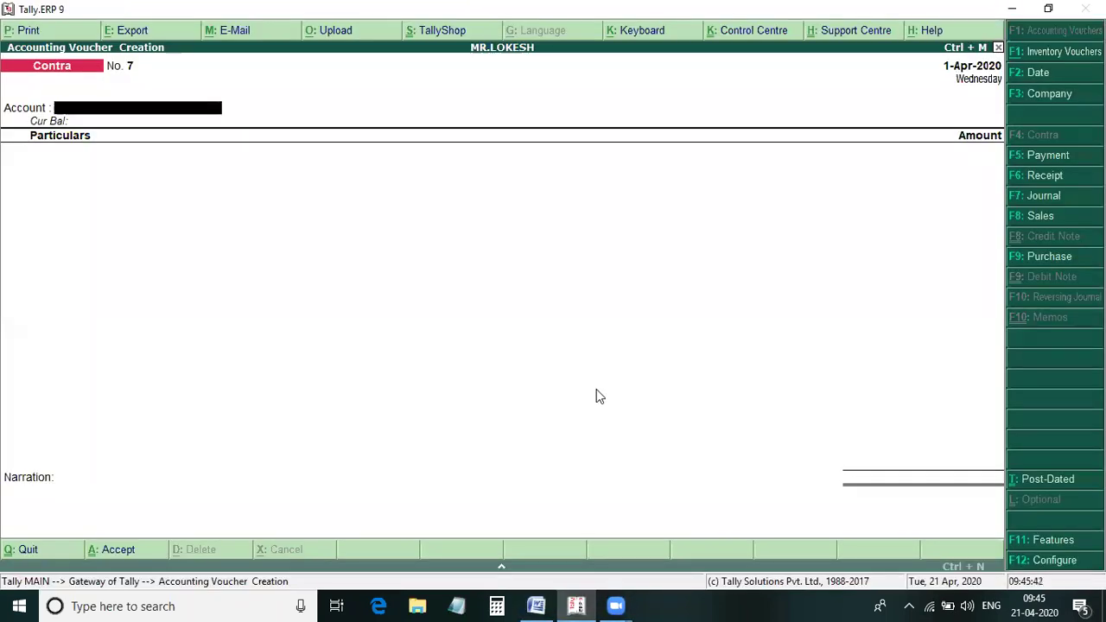
In the new Contra voucher, set SBI as the account and enter Bank of India in the particulars with 23,500, checking against the Word notes.
type("sb")
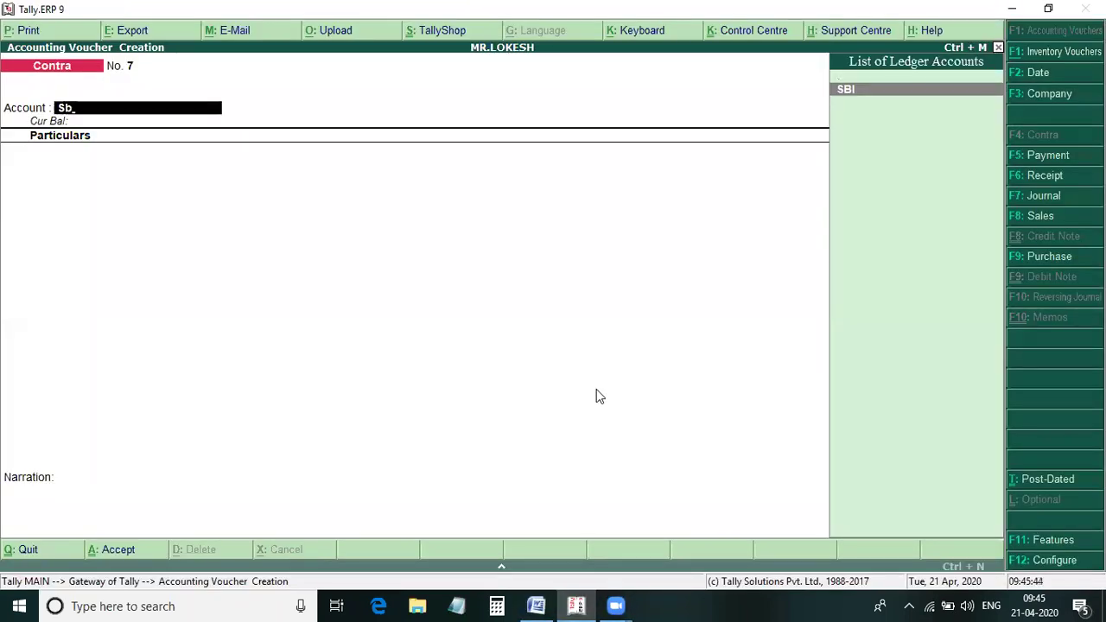
key("Return")
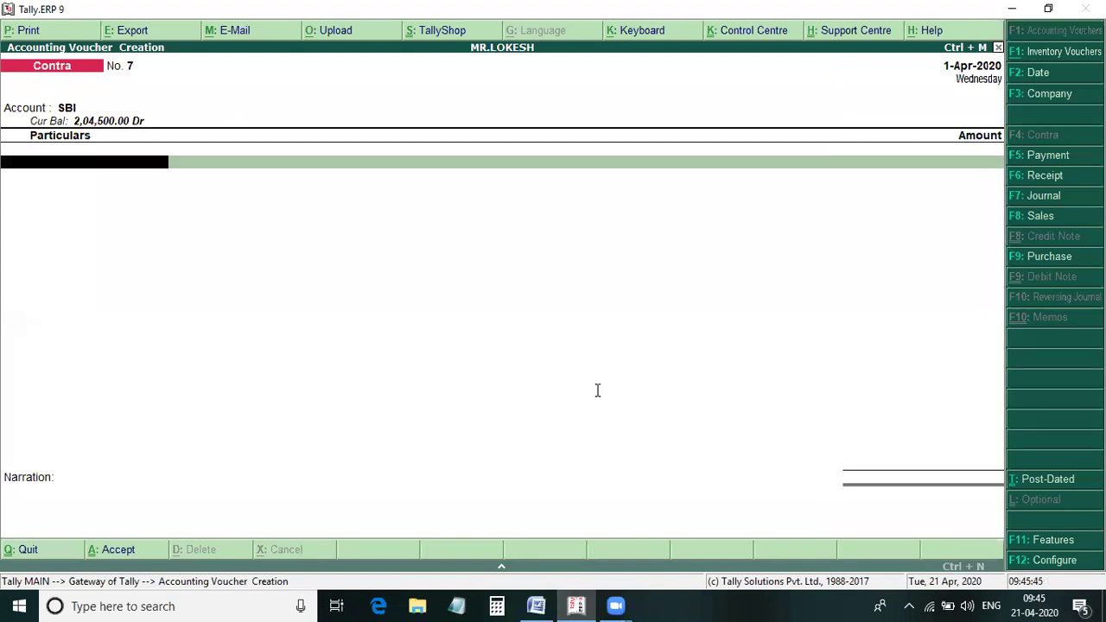
key("alt+Tab")
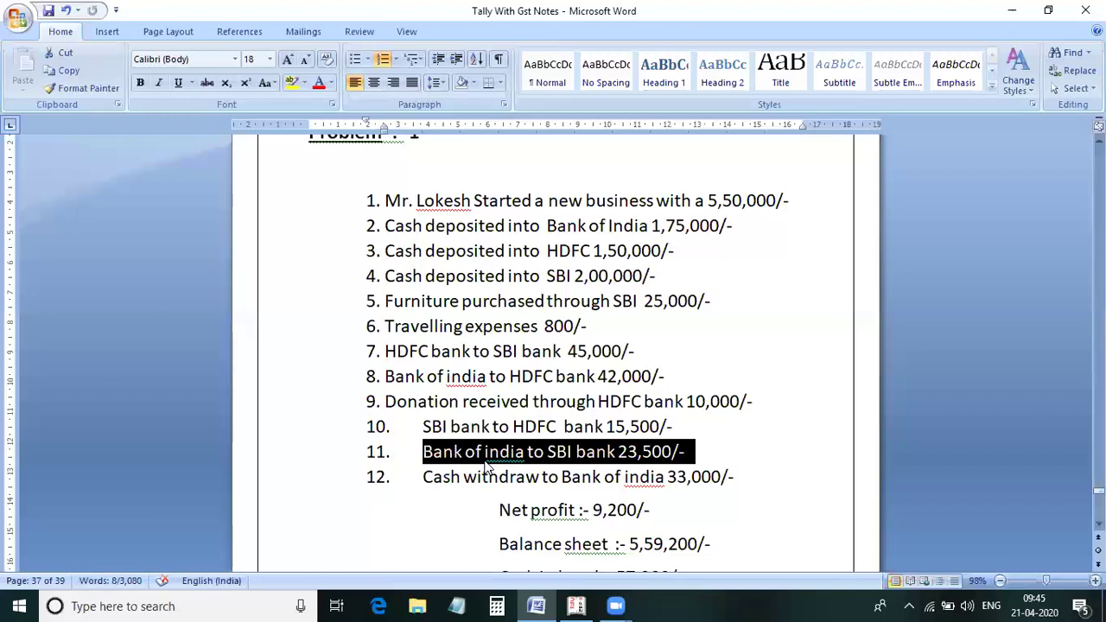
key("alt+Tab")
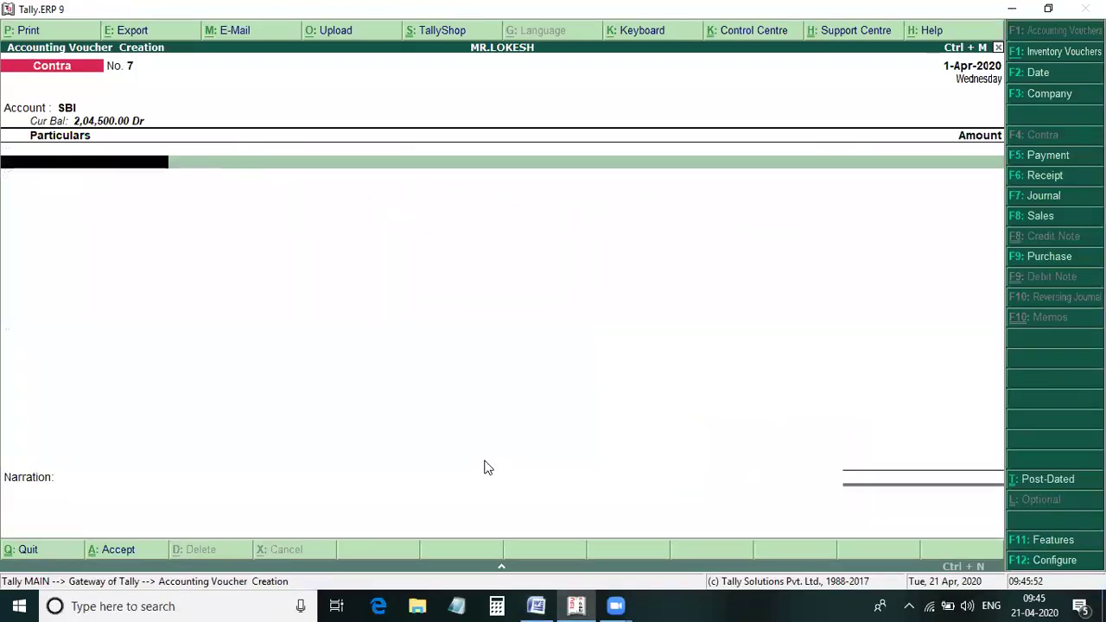
type("B")
key("Return")
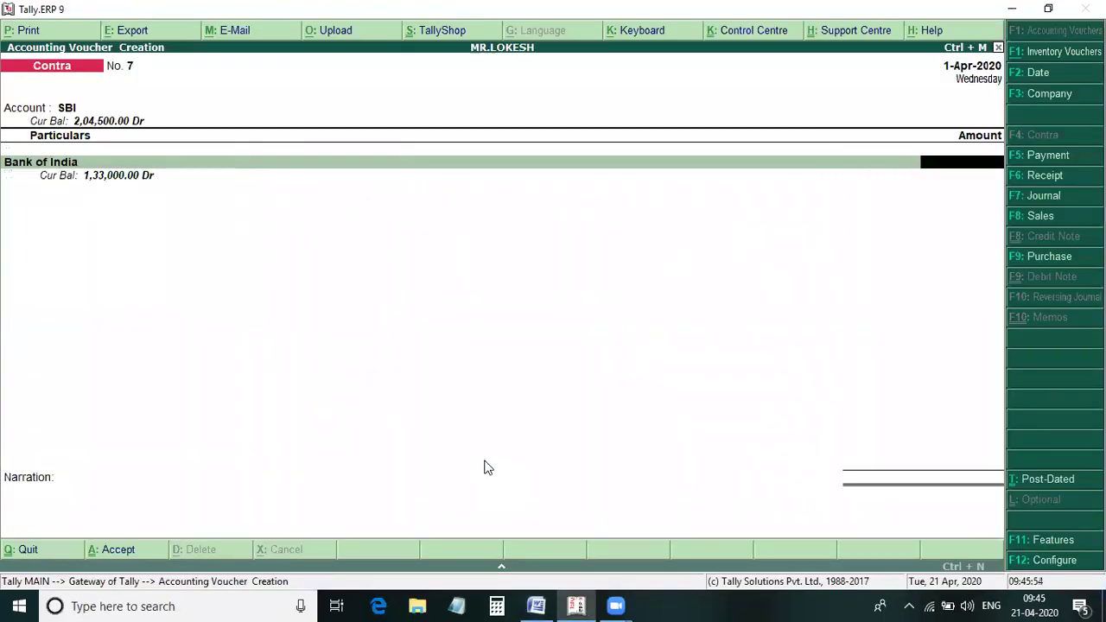
key("alt+Tab")
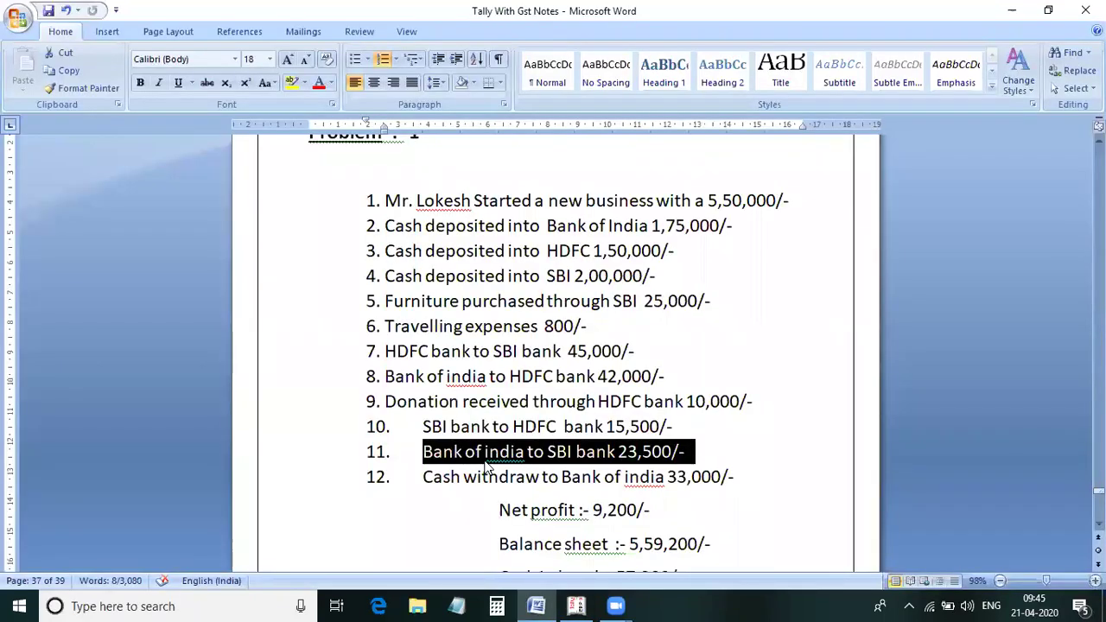
key("alt+Tab")
type("2")
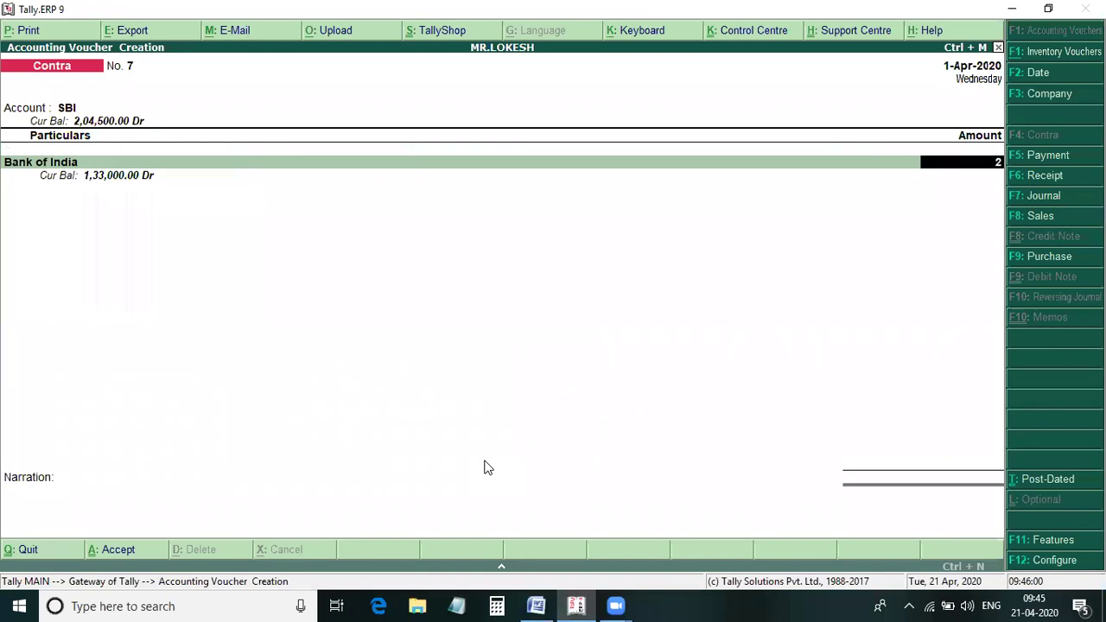
type("3,500")
key("Return")
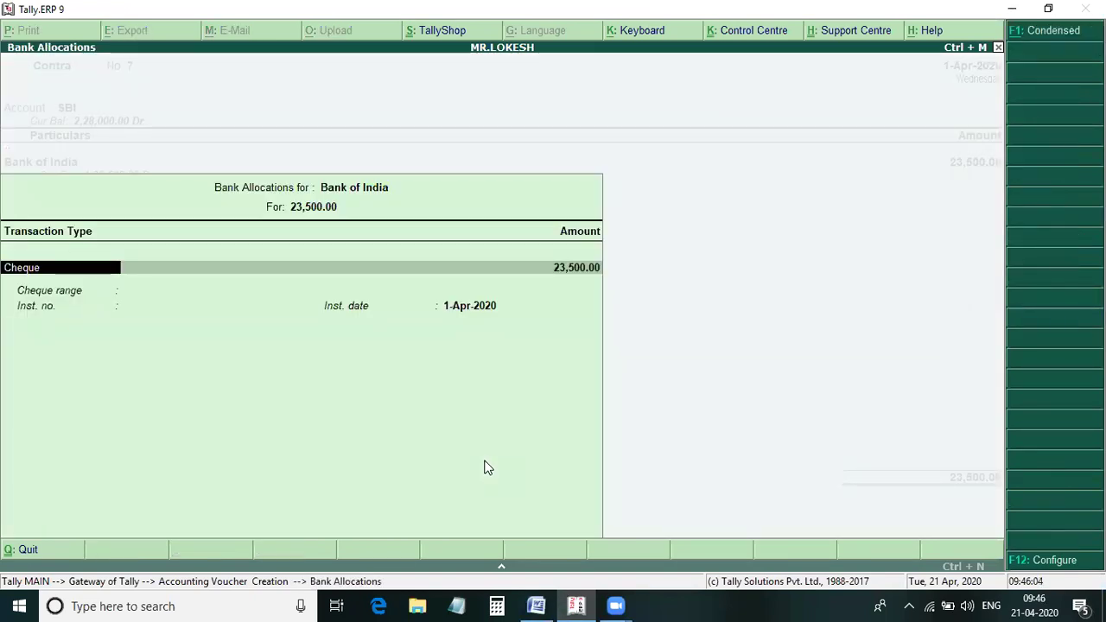
Accept the bank allocations for Bank of India, with cheque range Not Applicable, and SBI, and save the Contra voucher without a narration.
key("Return")
key("Return")
key("Return")
key("Return")
key("Return")
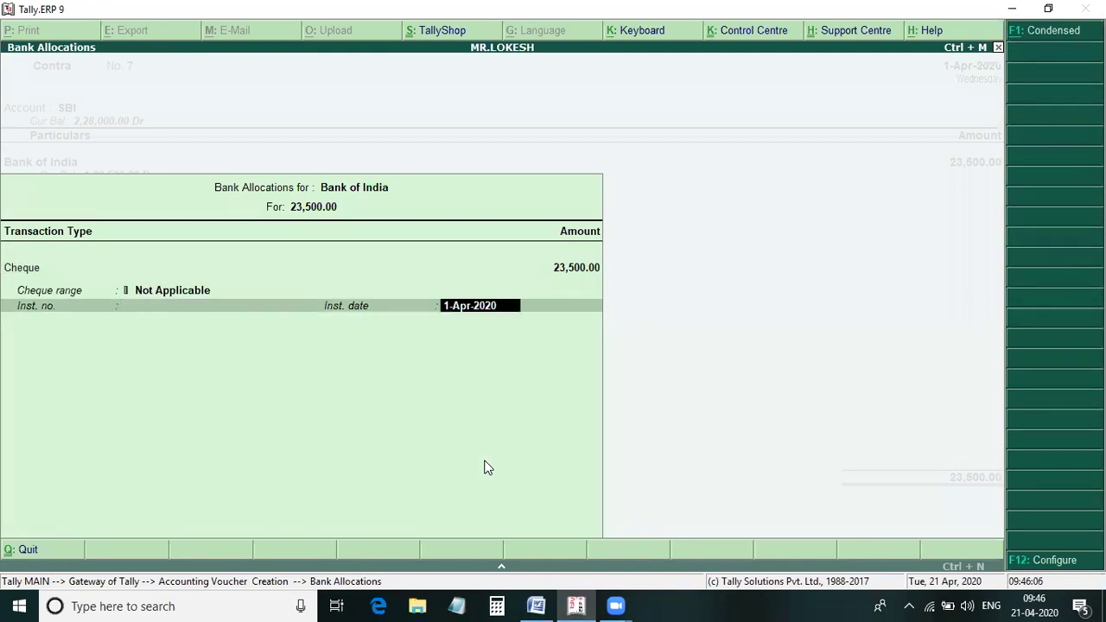
key("Return")
key("Return")
key("Return")
key("Return")
key("Return")
key("Return")
key("Return")
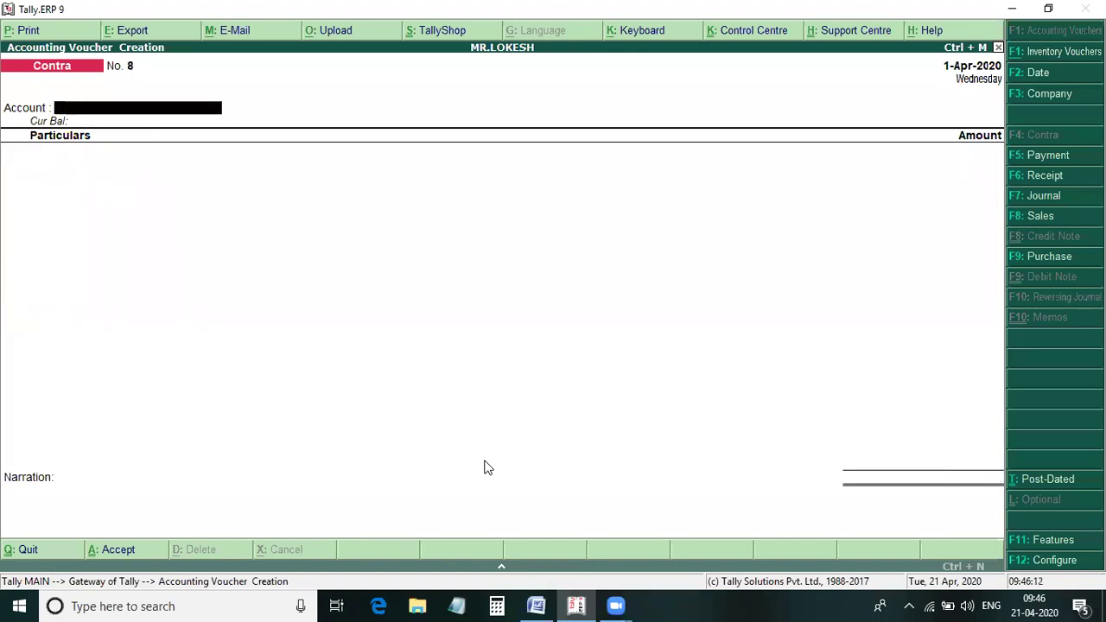
Following transaction 12 in the Word notes, set Cash as the Contra voucher's account and enter Bank of India in the particulars with 33,000.
key("alt+Tab")
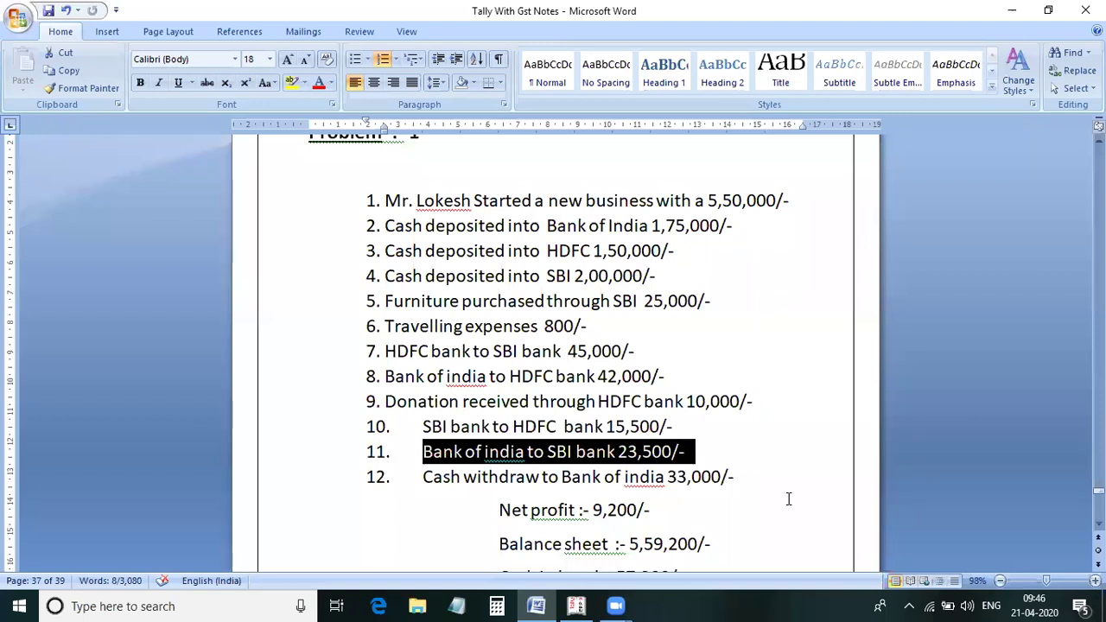
key("alt+Tab")
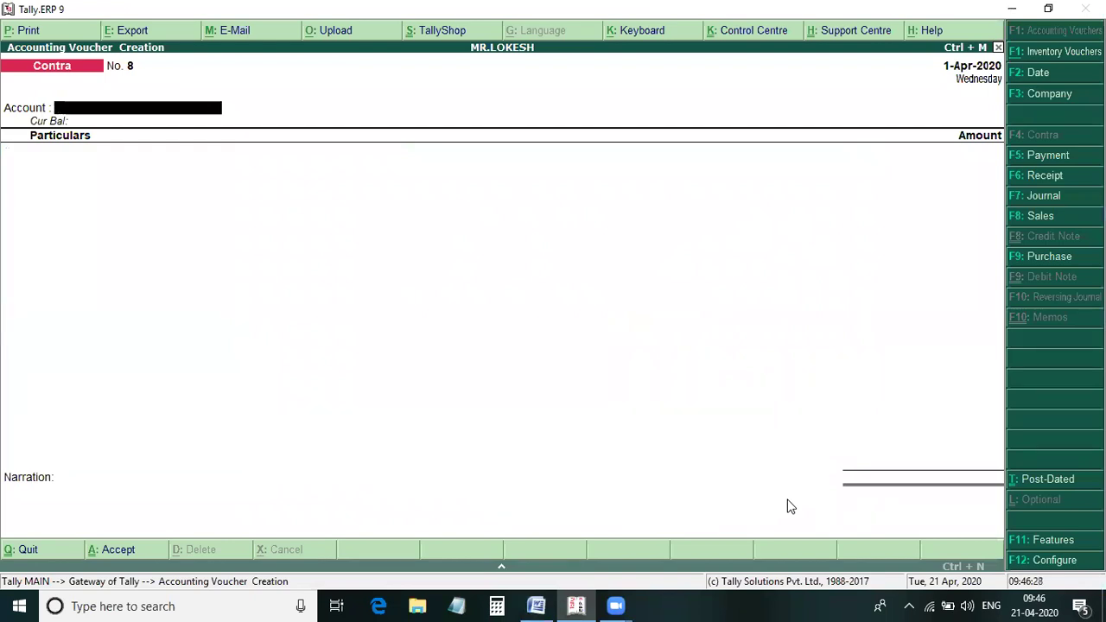
type("C")
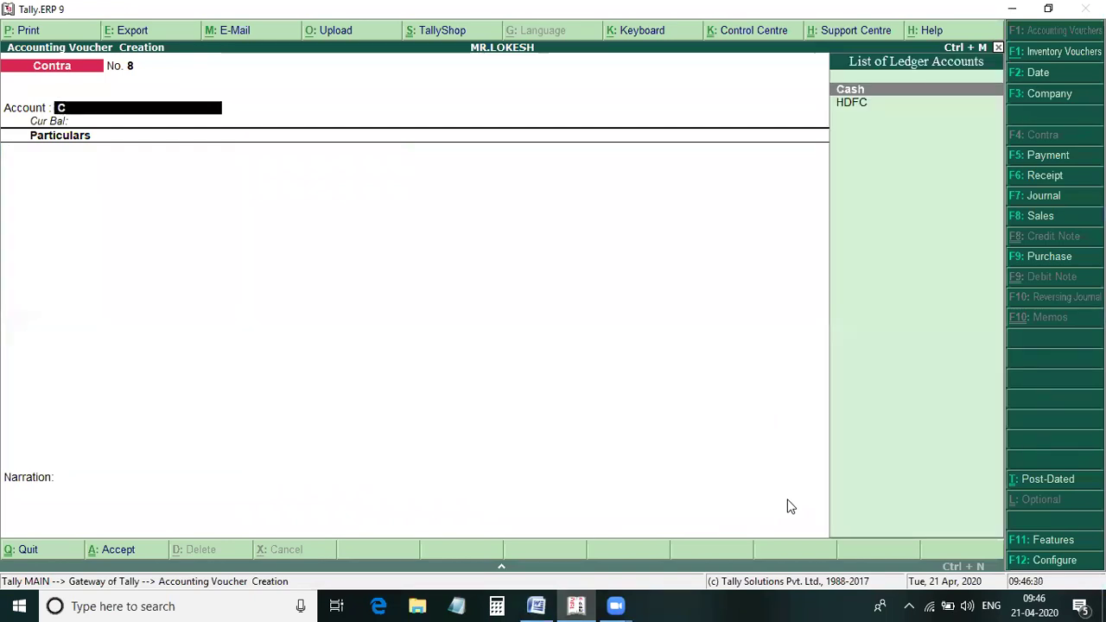
key("Return")
type("B")
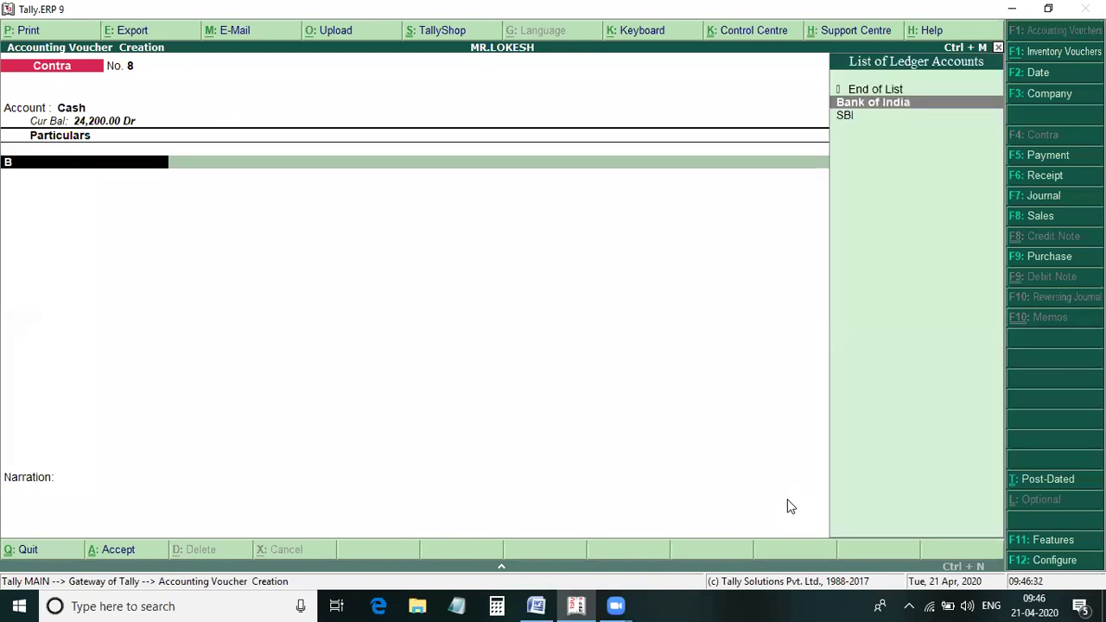
key("Return")
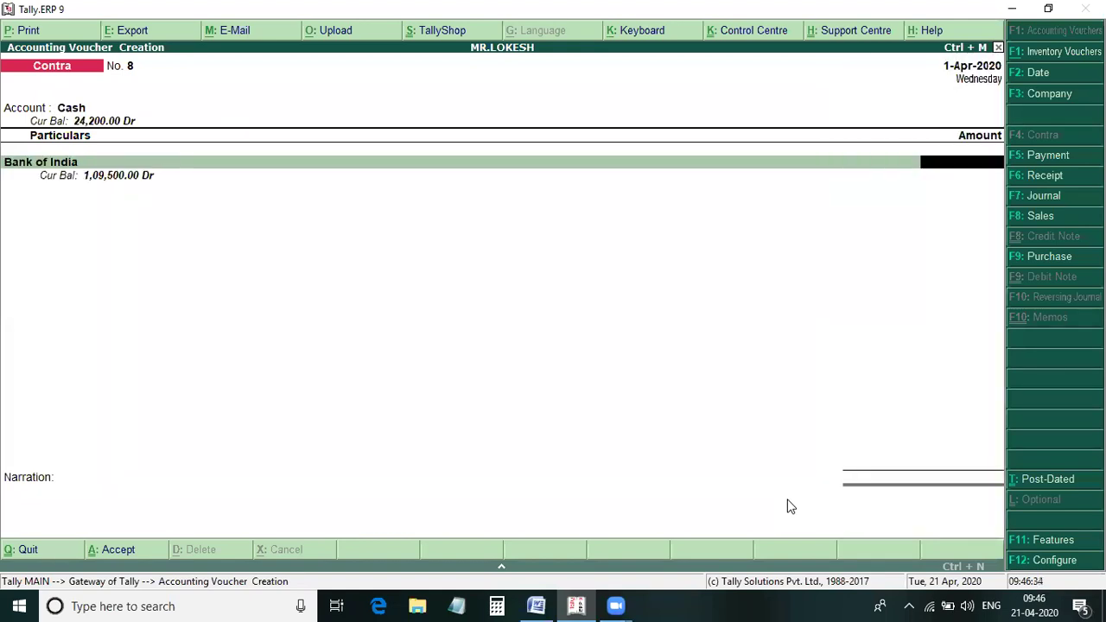
key("alt+Tab")
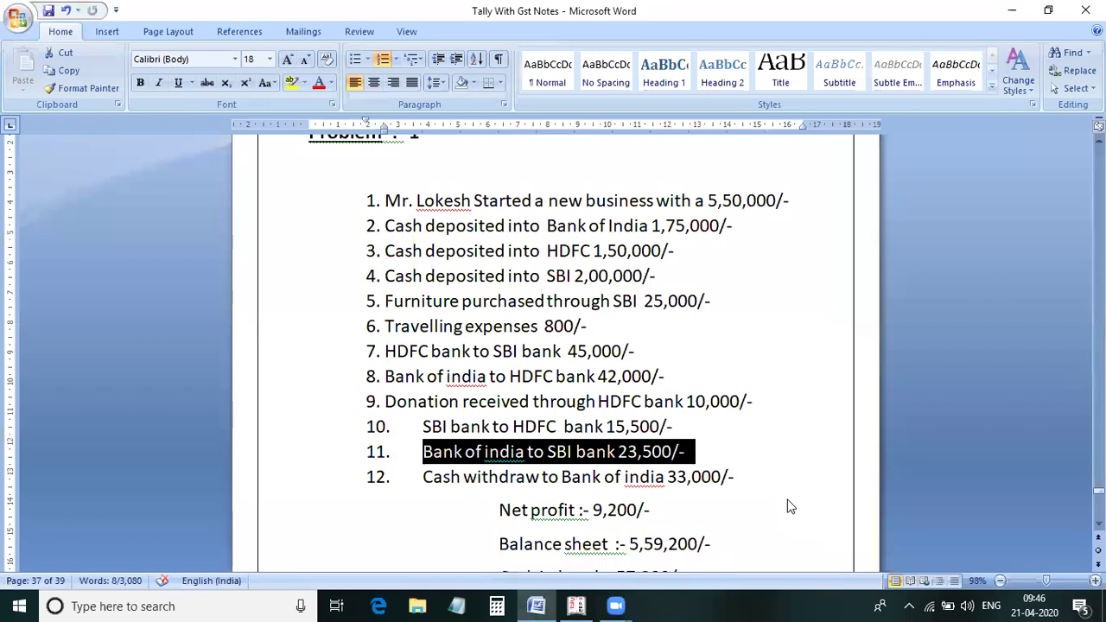
key("alt")
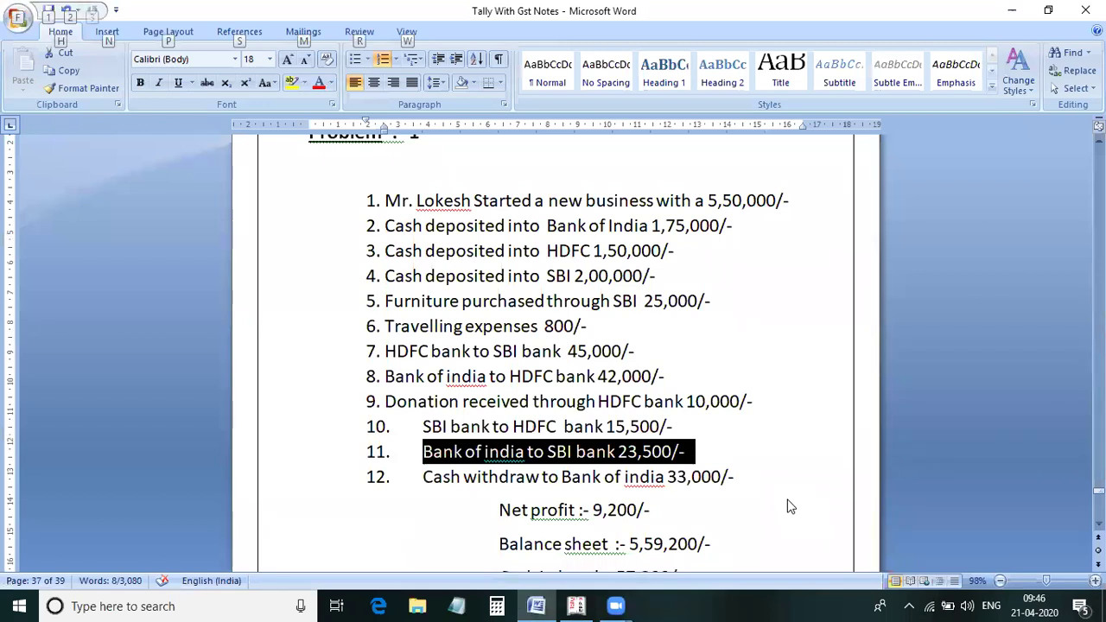
key("alt+Tab")
type("3")
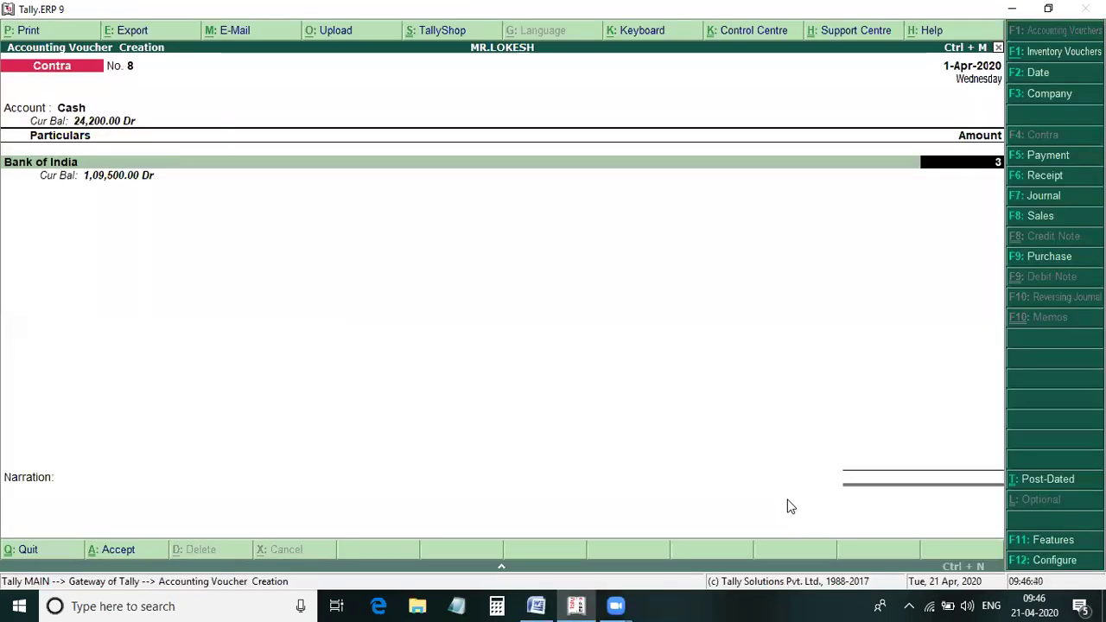
type("3000")
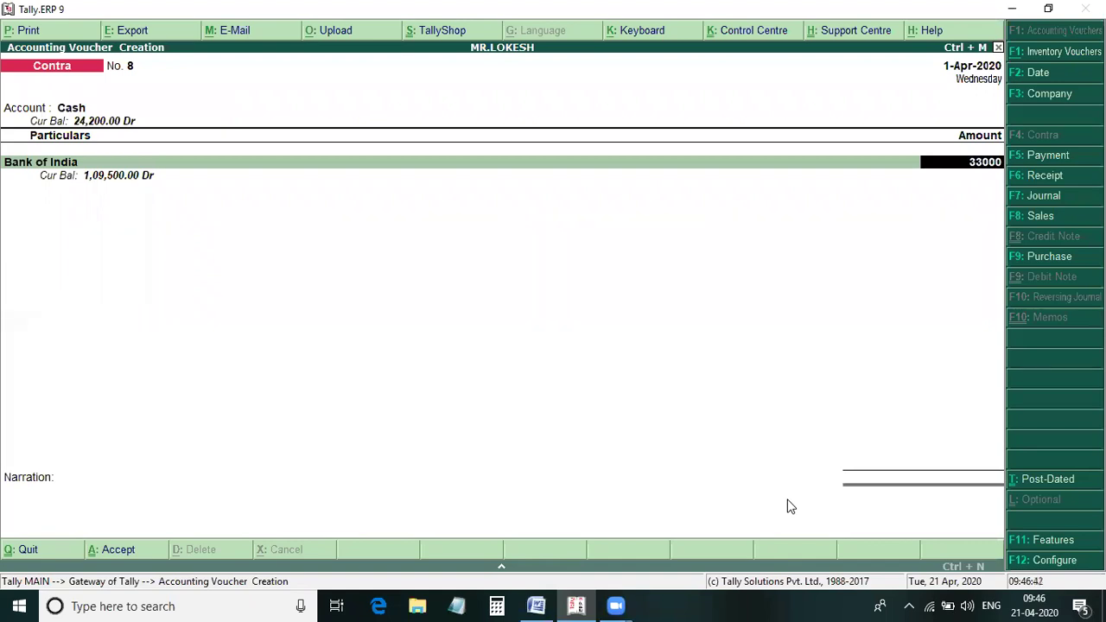
Accept the bank allocation for the Bank of India cash withdrawal and save the Contra voucher without a narration.
key("Return")
key("Return")
key("Return")
key("Return")
key("Return")
key("Return")
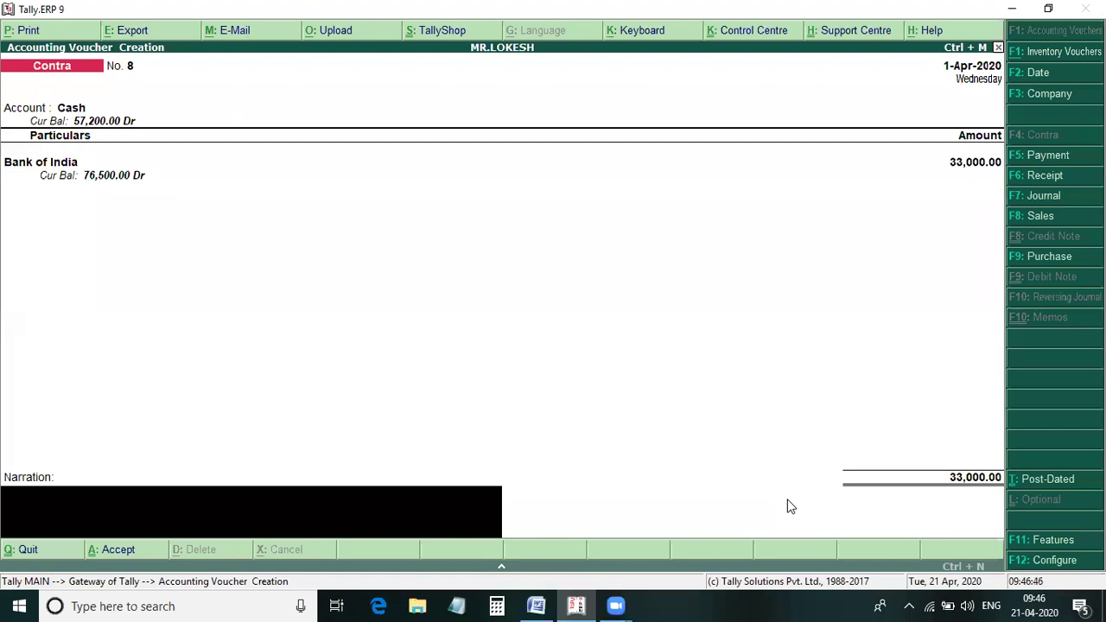
key("Return")
key("Return")
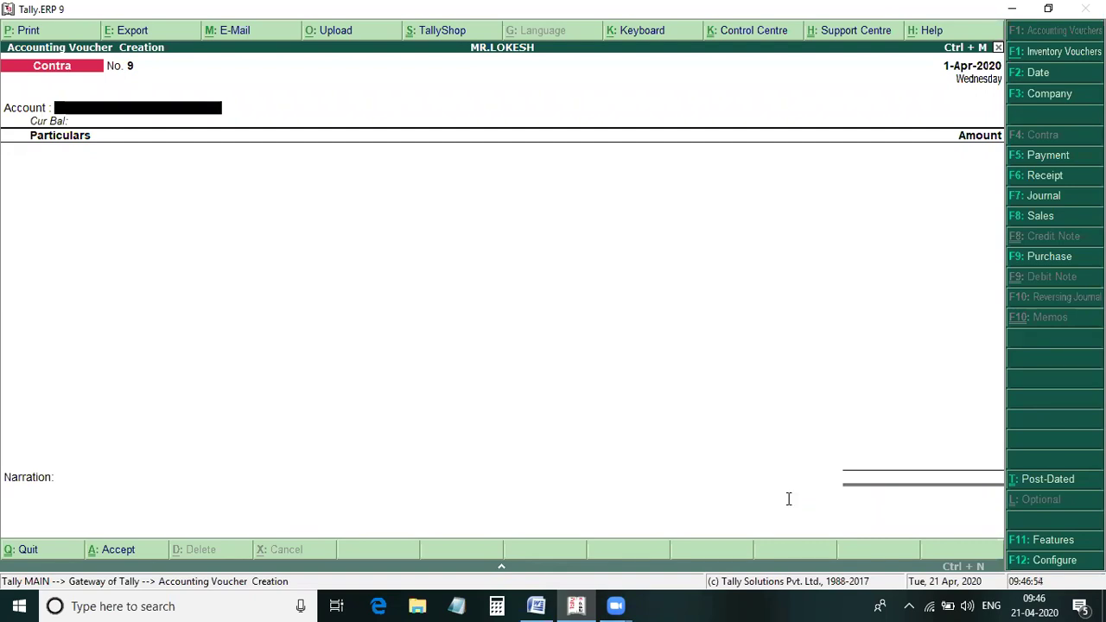
Switch to the Word notes and review the expected net profit, balance sheet, cash and bank figures below transaction 12.
key("alt+Tab")
scroll(780, 493, "down", 3)
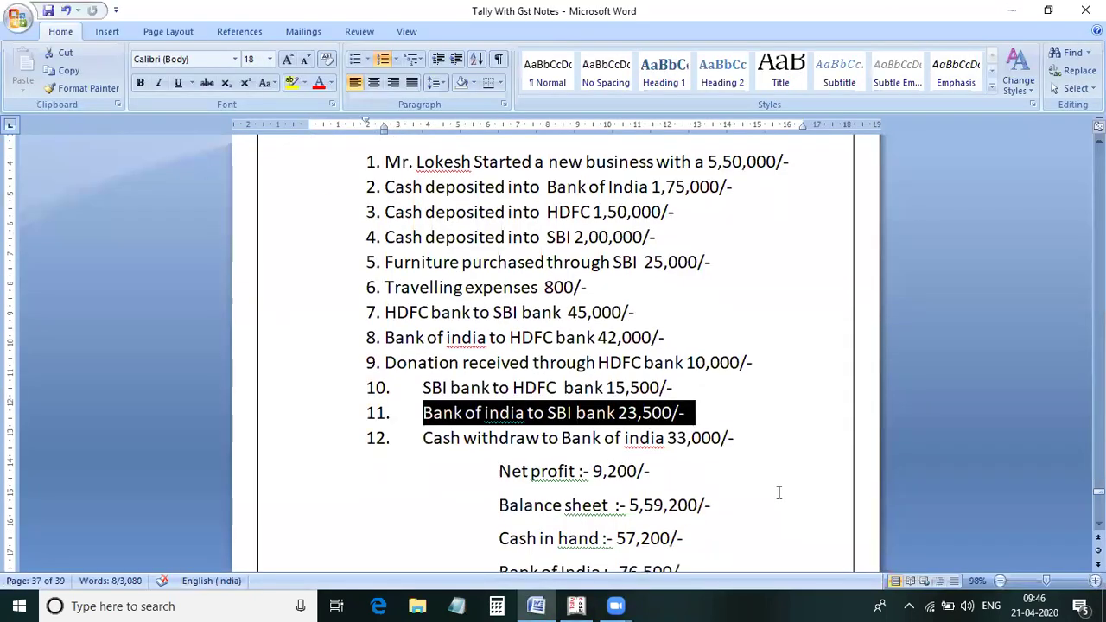
scroll(751, 476, "down", 2)
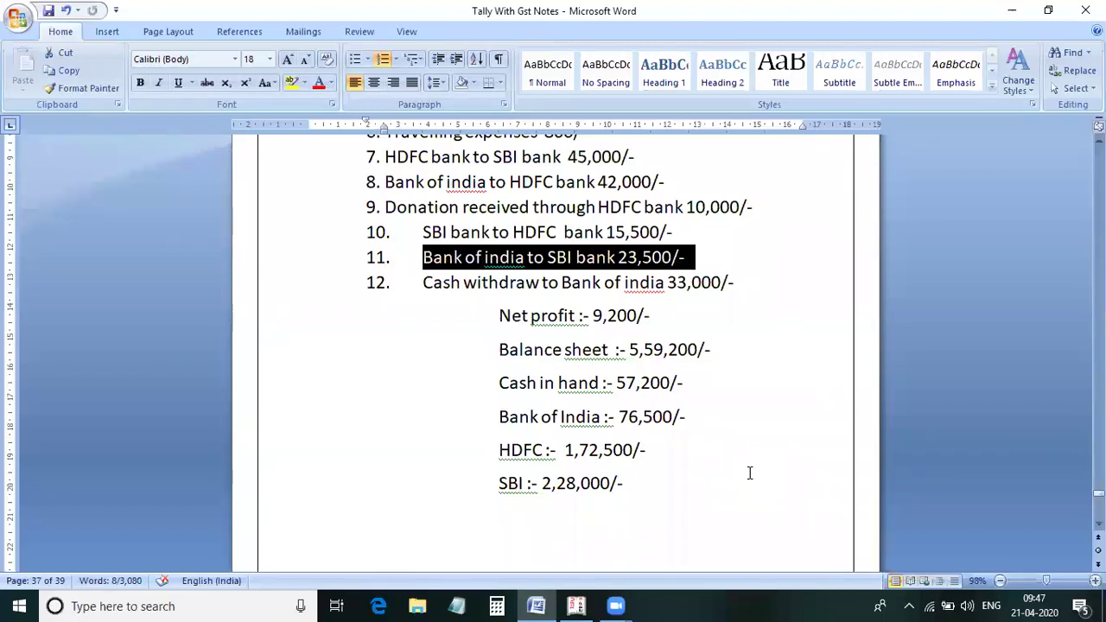
Quit voucher entry in Tally.ERP 9, open the Balance Sheet and compare it with the expected figures in the Word notes.
key("alt+Tab")
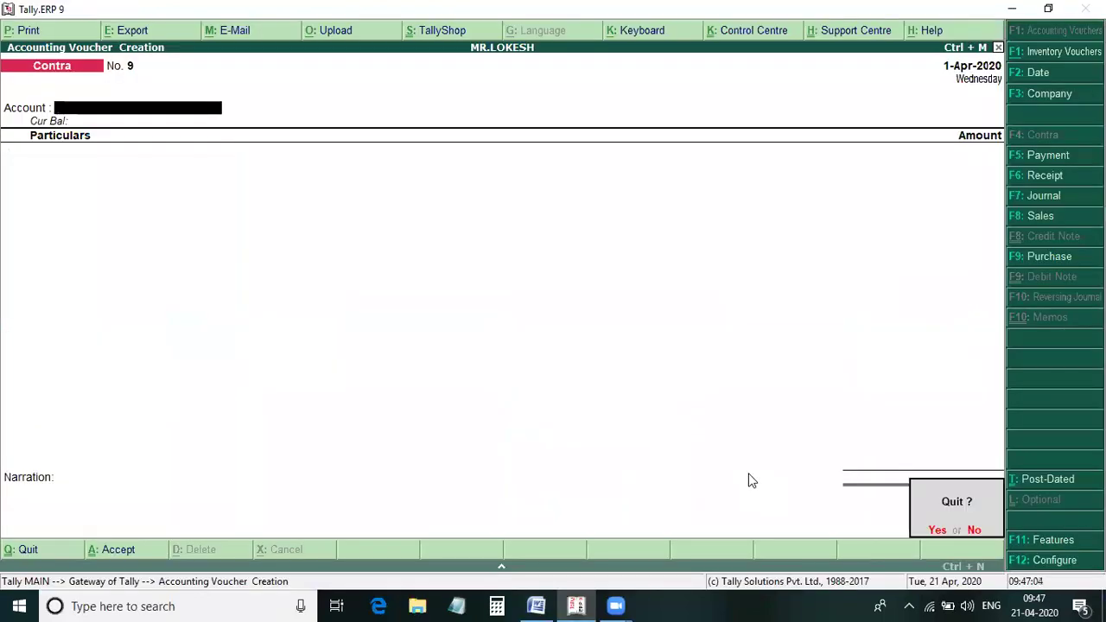
key("Return")
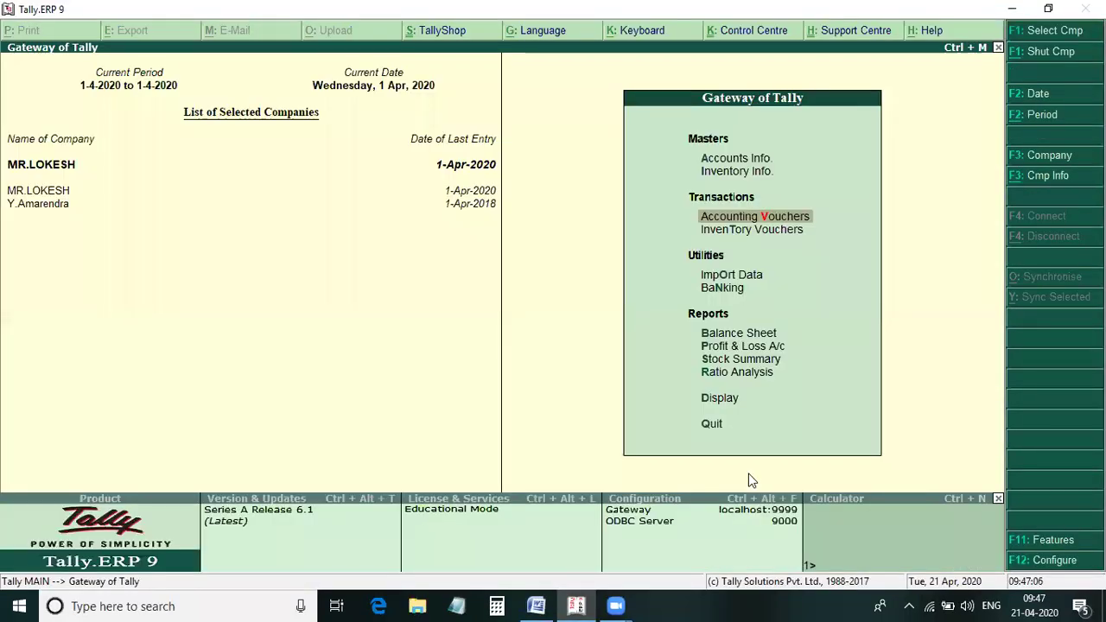
key("b")
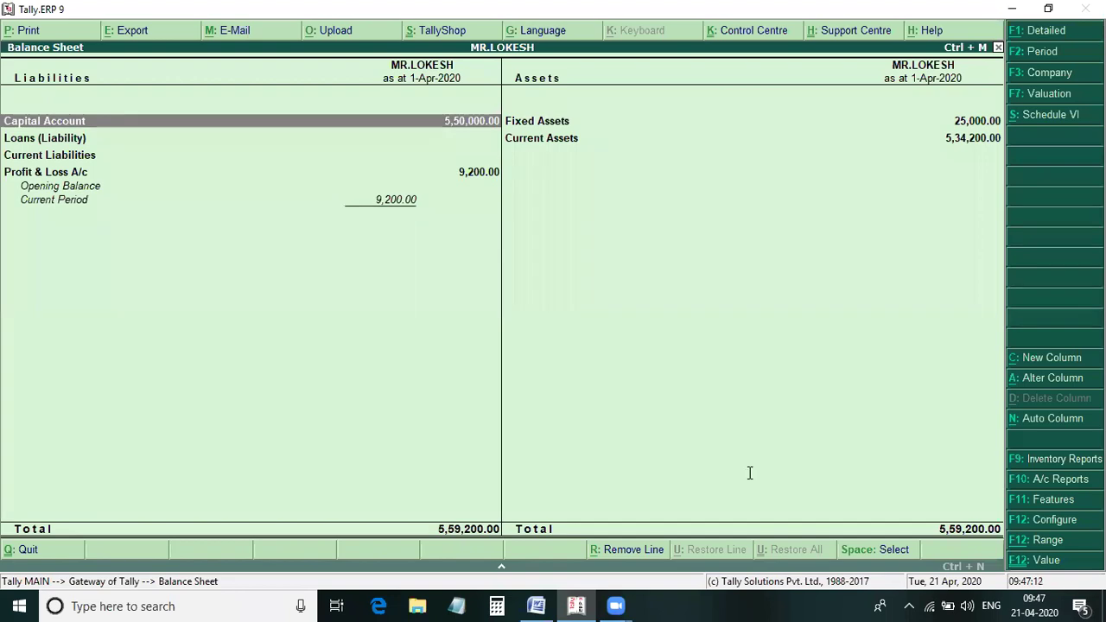
key("alt+Tab")
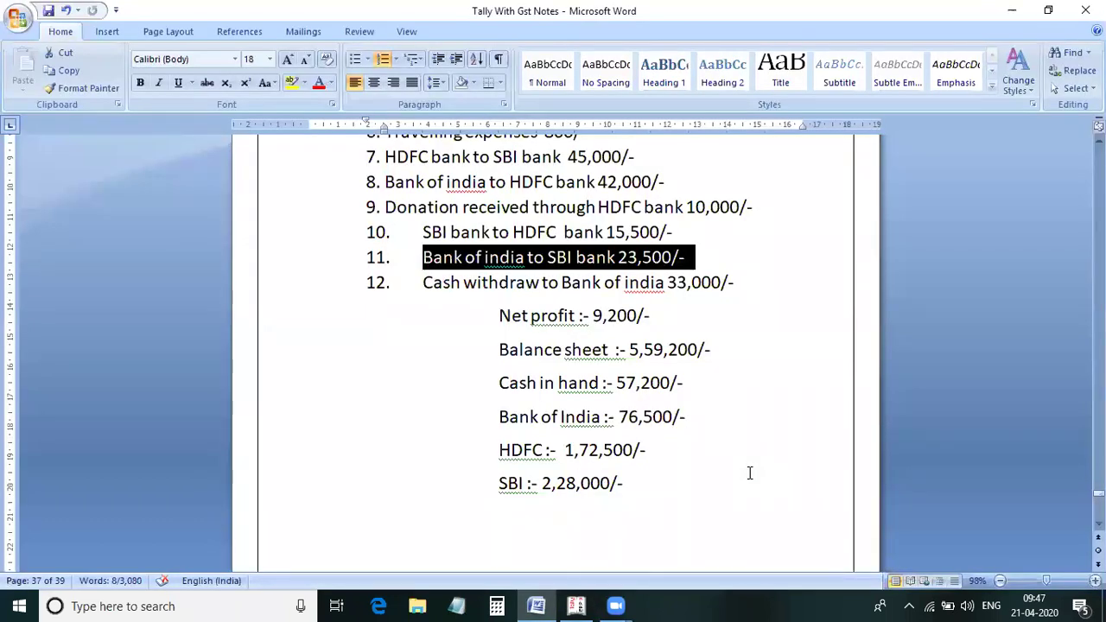
key("alt+Tab")
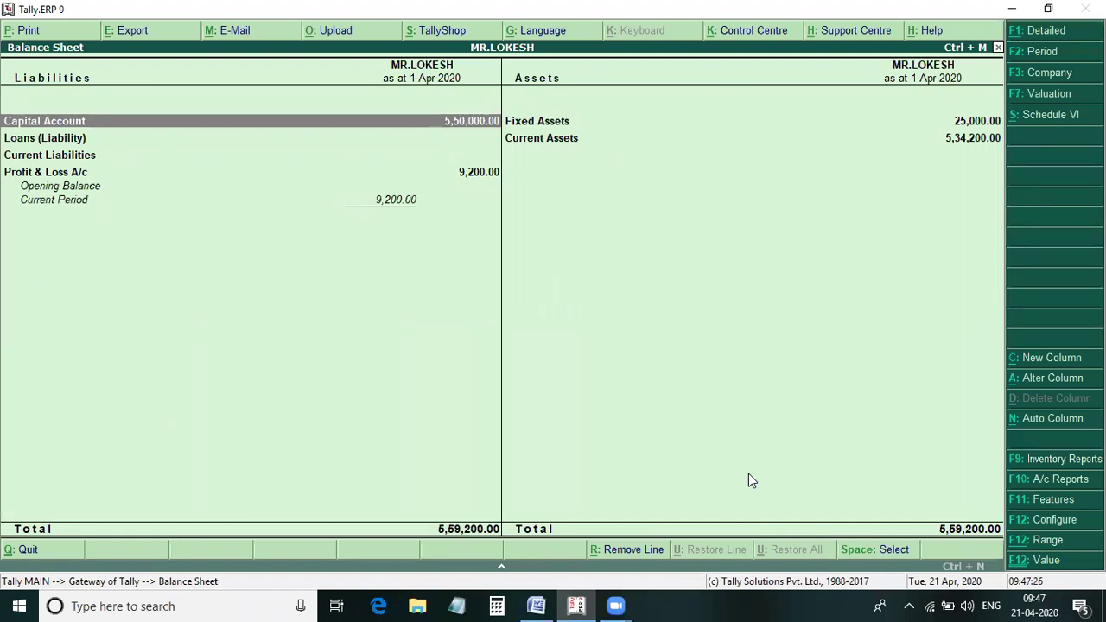
Recheck the expected figures in the Word notes, then leave Tally's Balance Sheet and open the Cash/Bank Books summary.
key("alt+Tab")
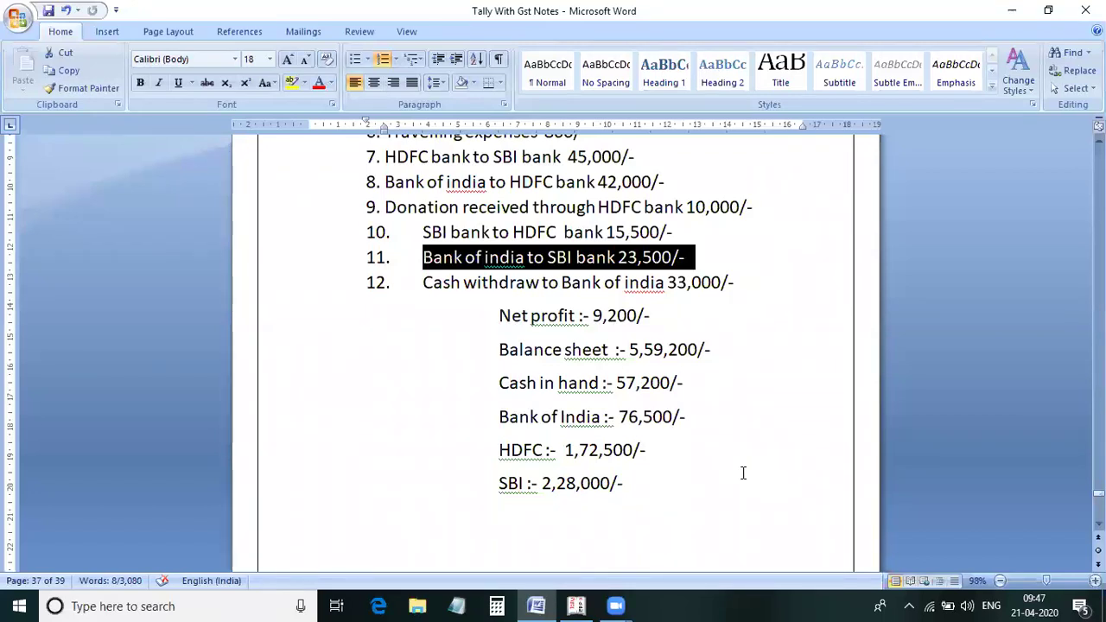
left_click(577, 605)
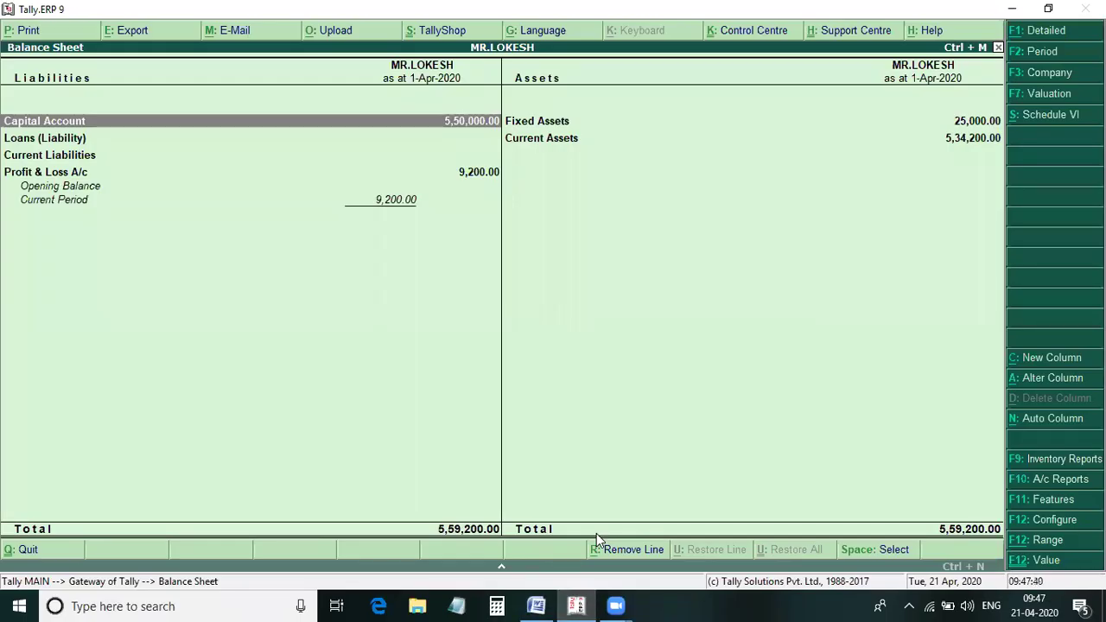
key("Escape")
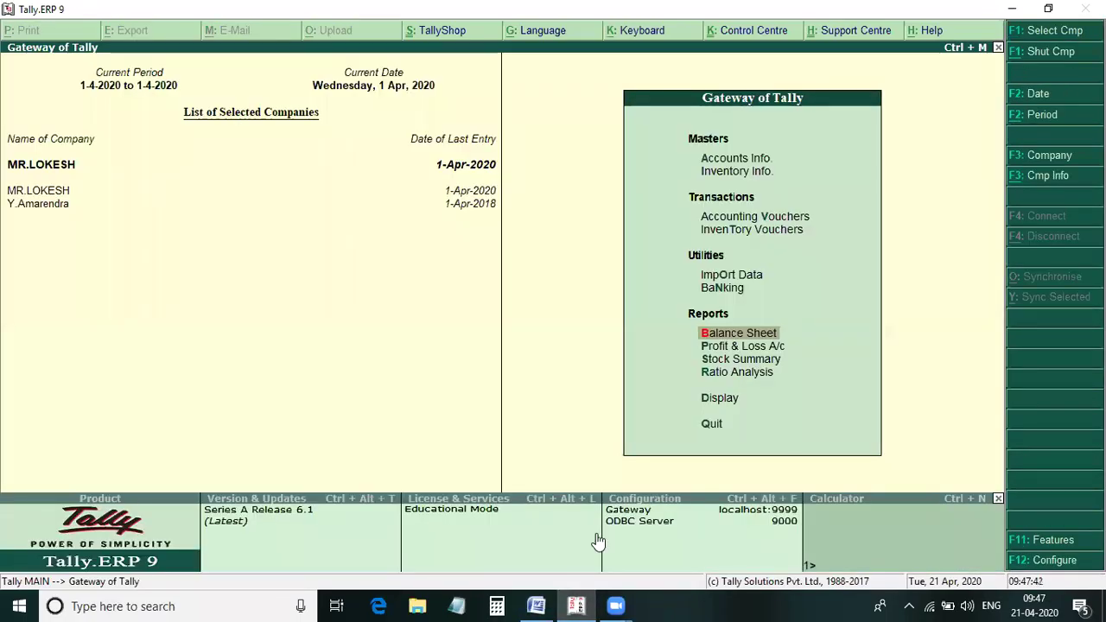
key("d")
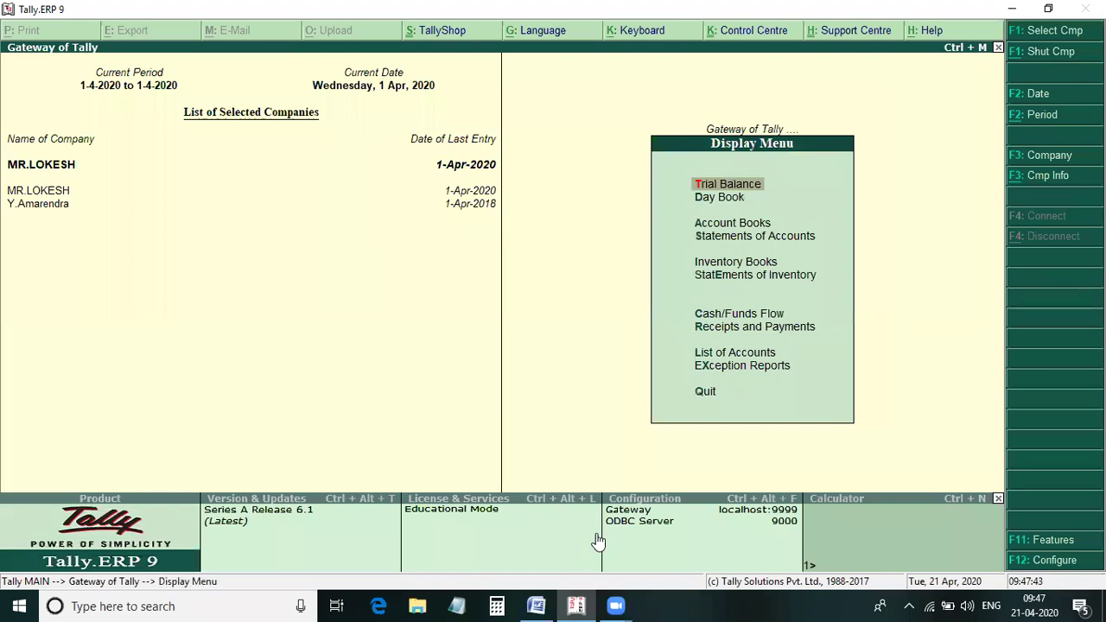
key("Down")
key("Down")
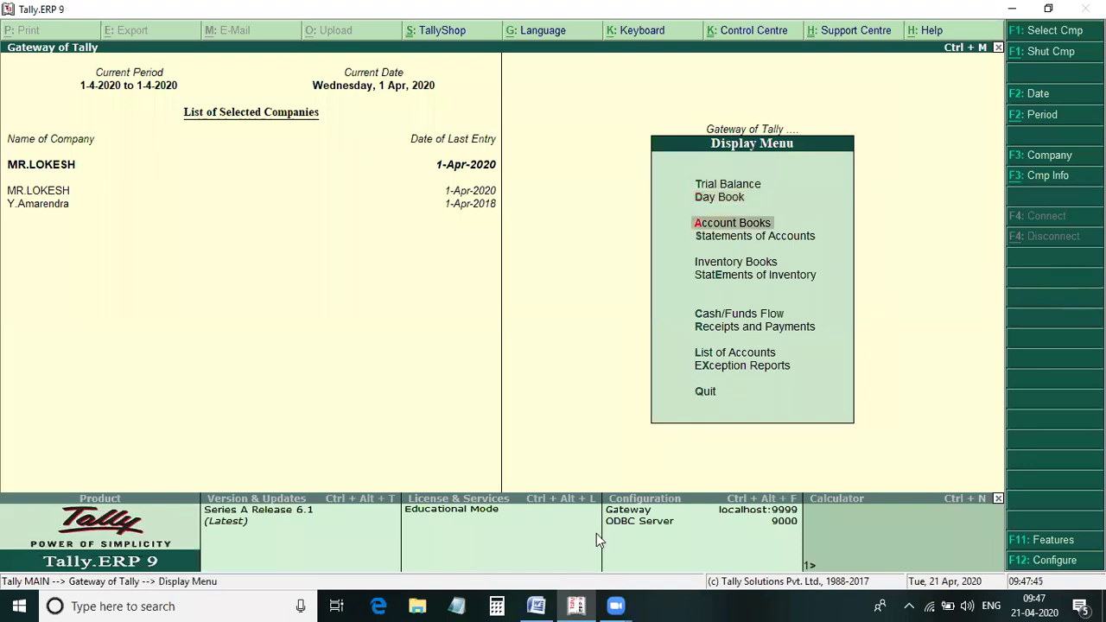
key("Return")
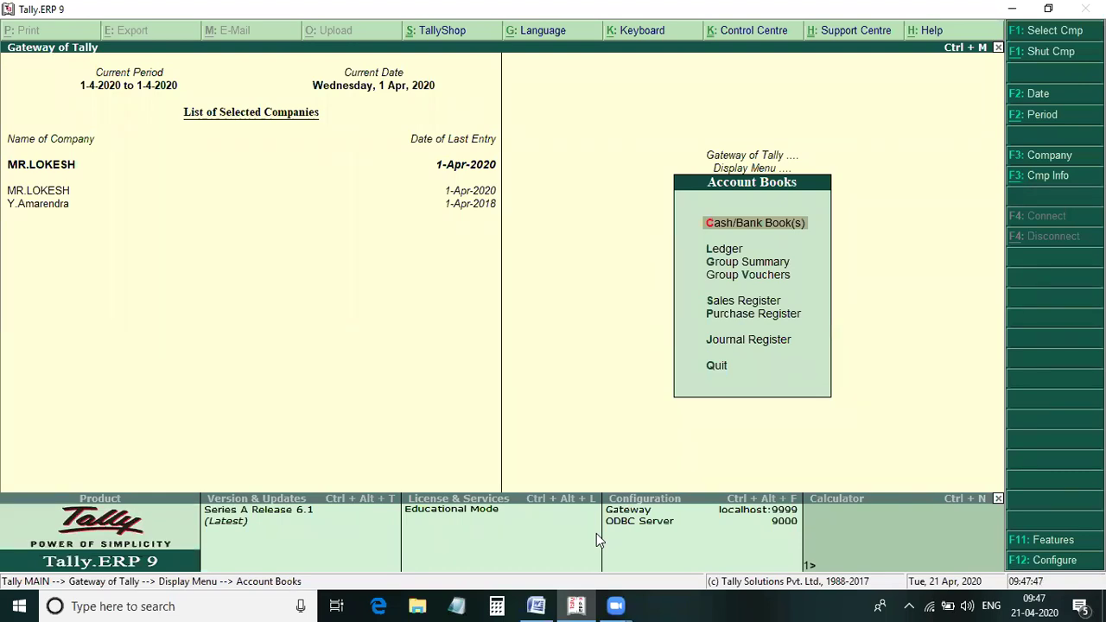
key("Return")
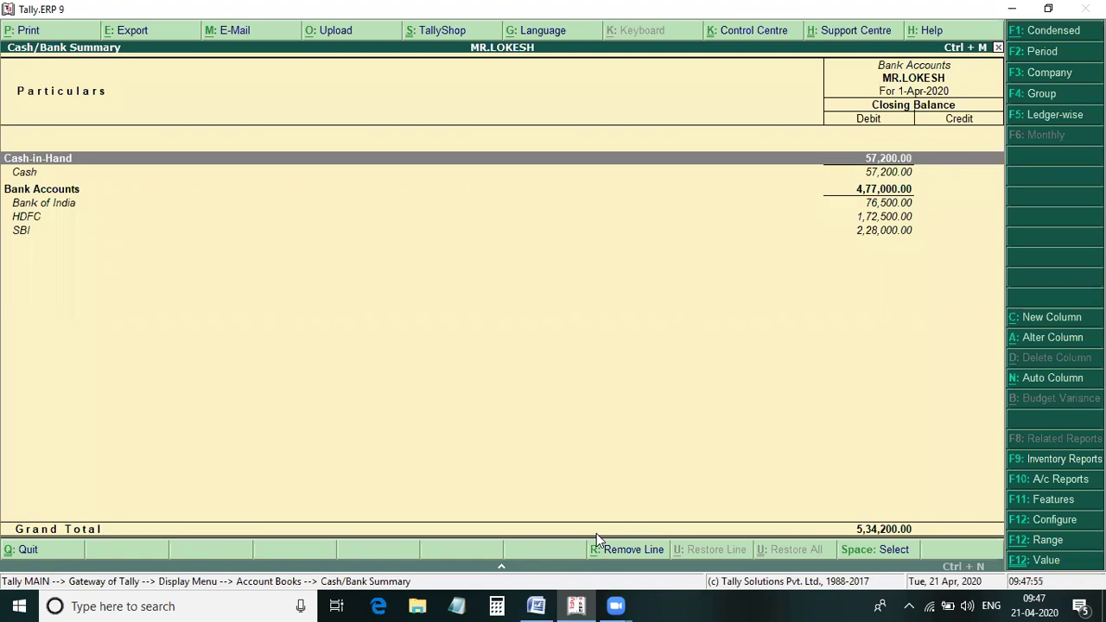
Compare the Cash, Bank of India, HDFC and SBI closing balances in Tally with the expected figures in the Word notes.
key("alt+Tab")
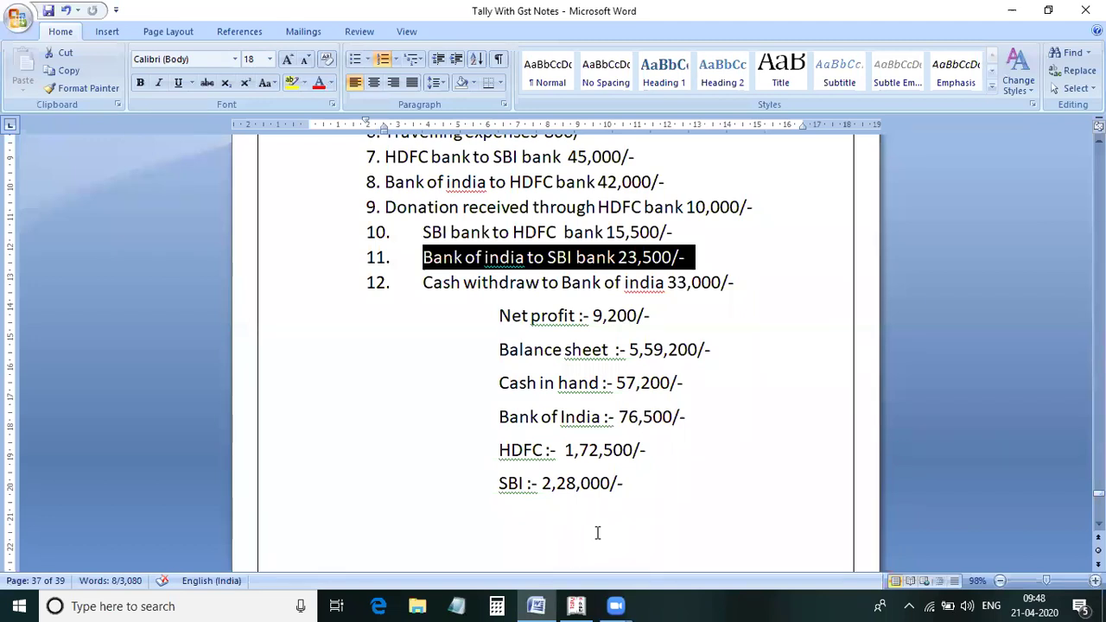
key("alt")
key("alt+Tab")
key("Down")
key("Down")
key("Down")
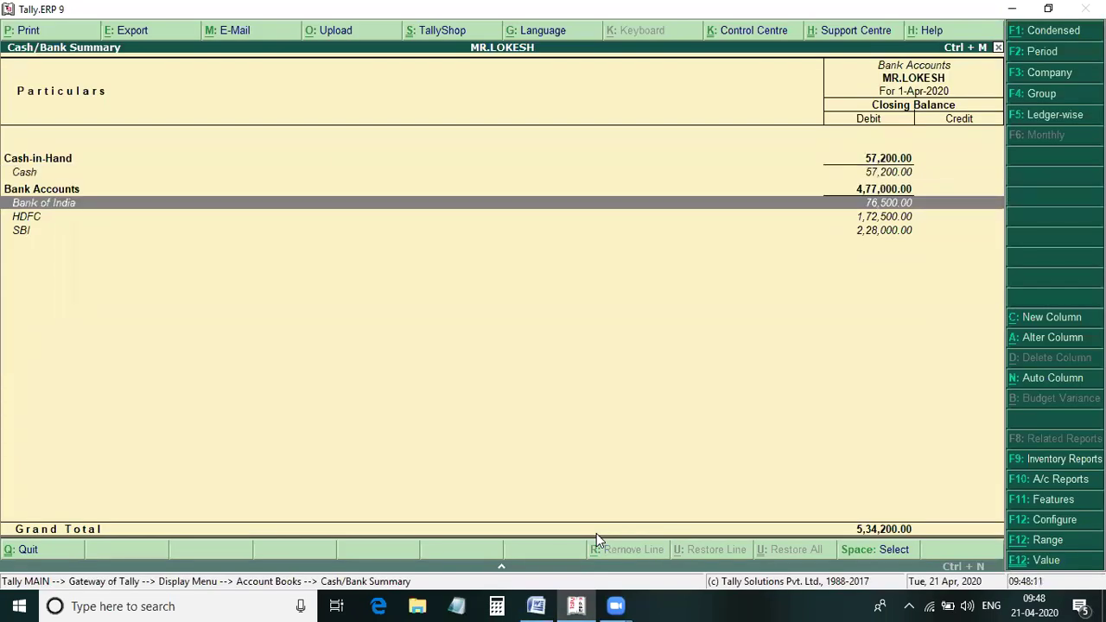
key("Down")
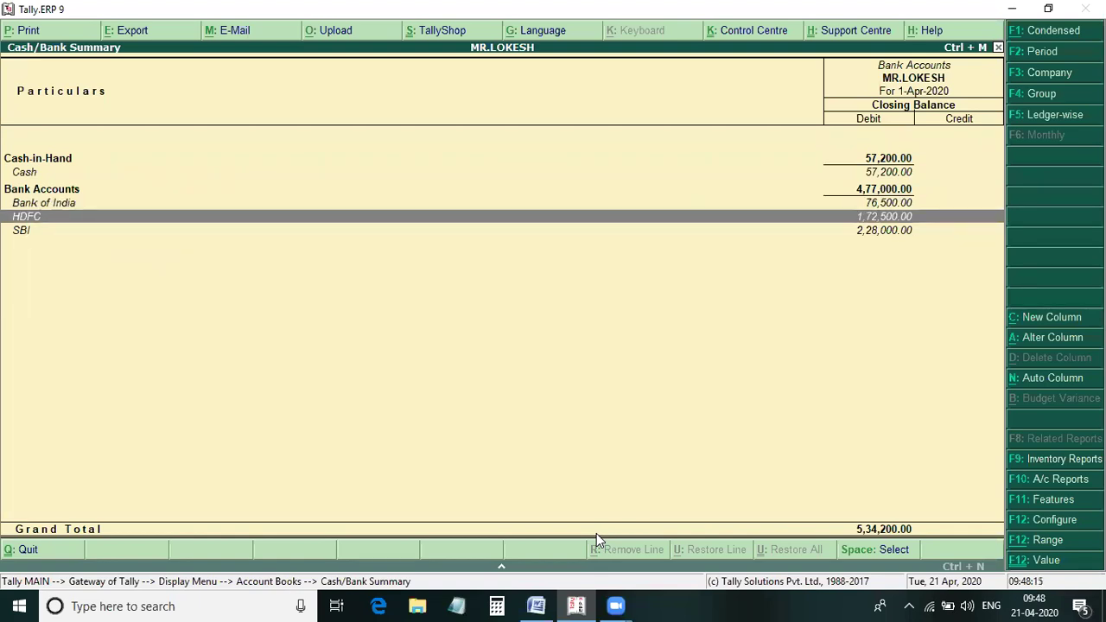
key("alt+Tab")
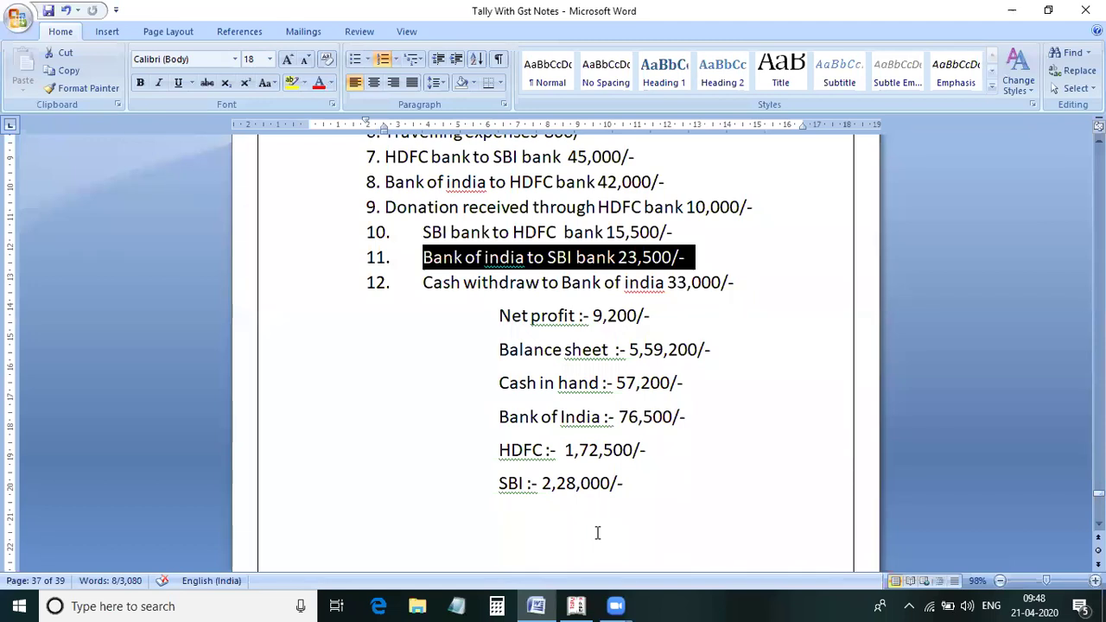
key("alt+Tab")
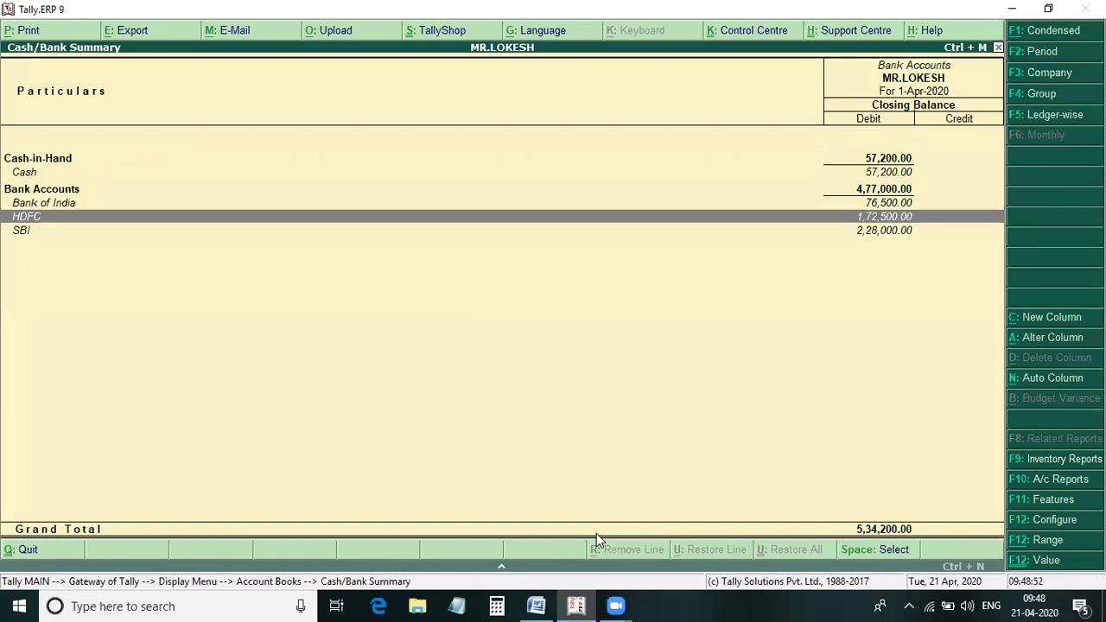
Leave the Cash/Bank Summary, reopen the Balance Sheet and open its Current Assets group.
key("Escape")
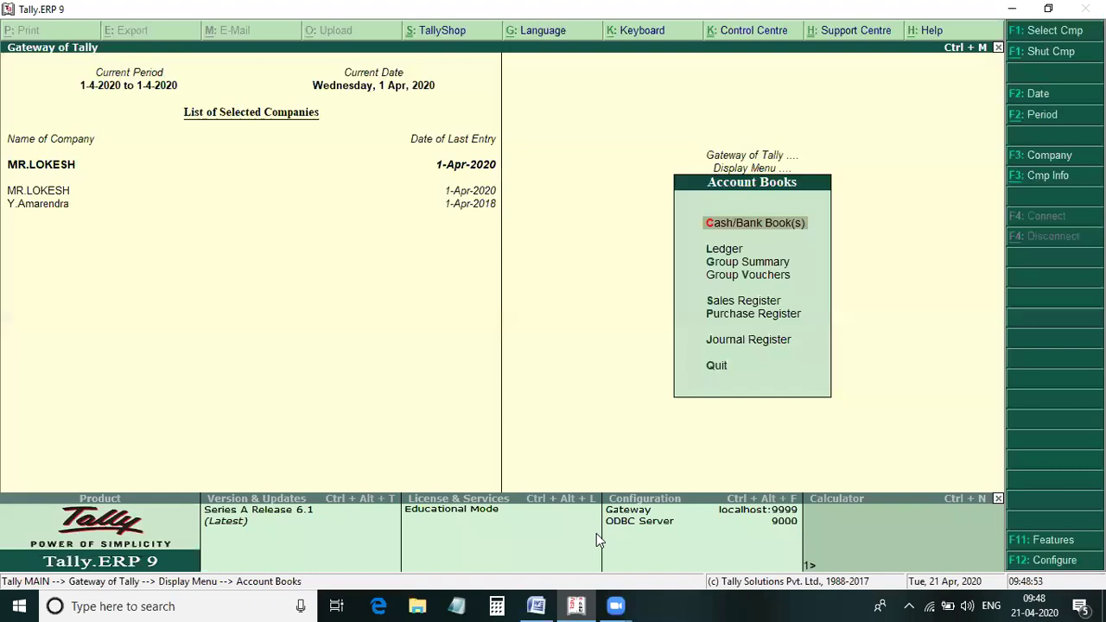
key("Escape")
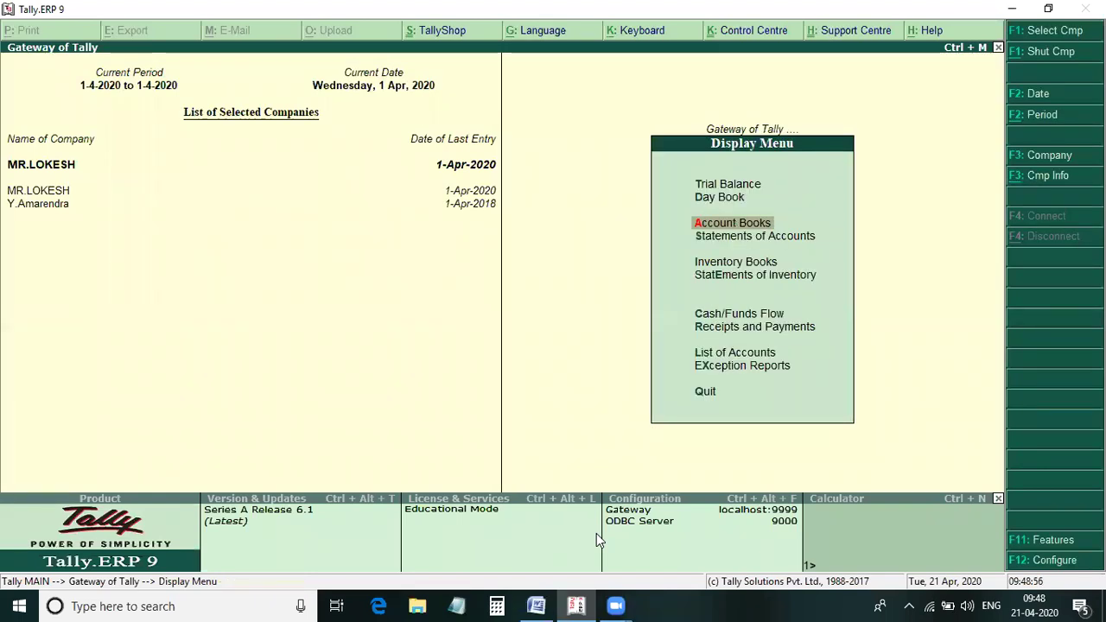
key("Escape")
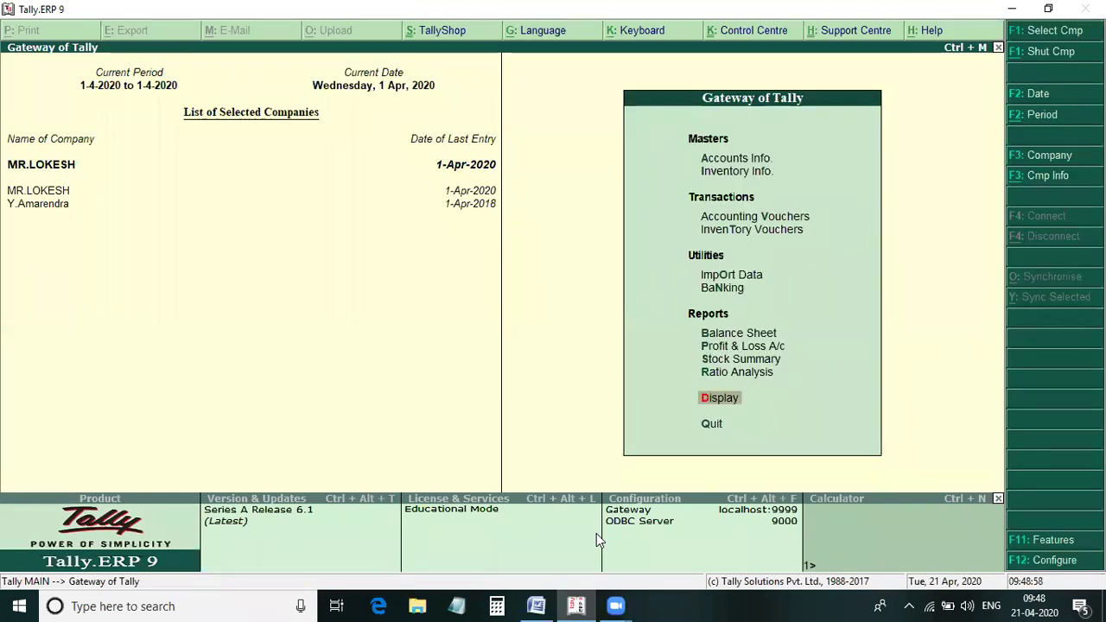
key("b")
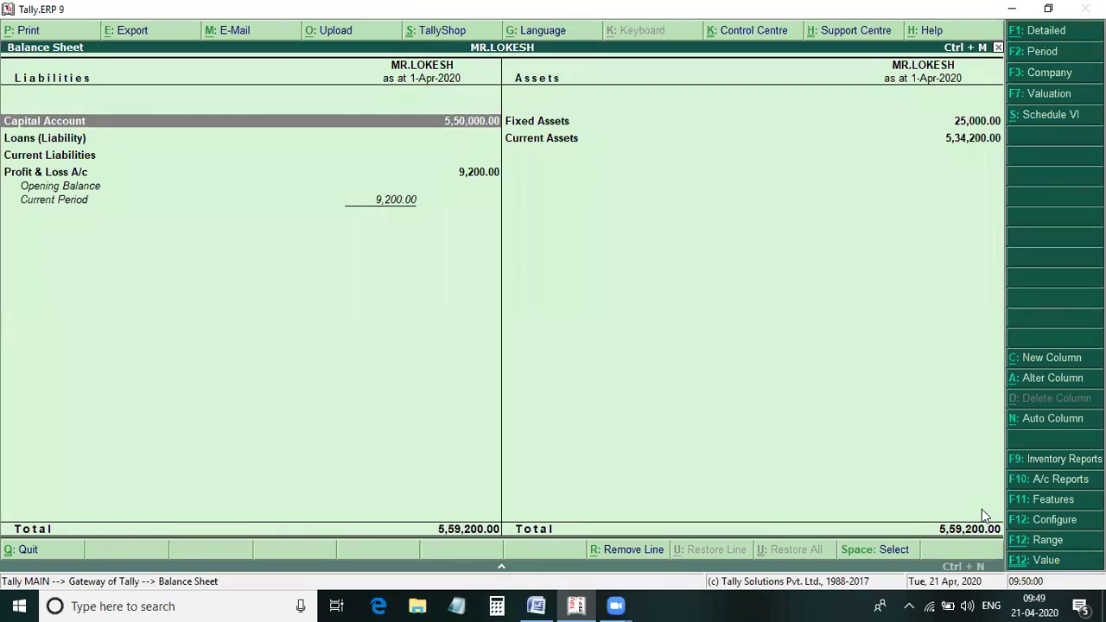
key("Down")
key("Right")
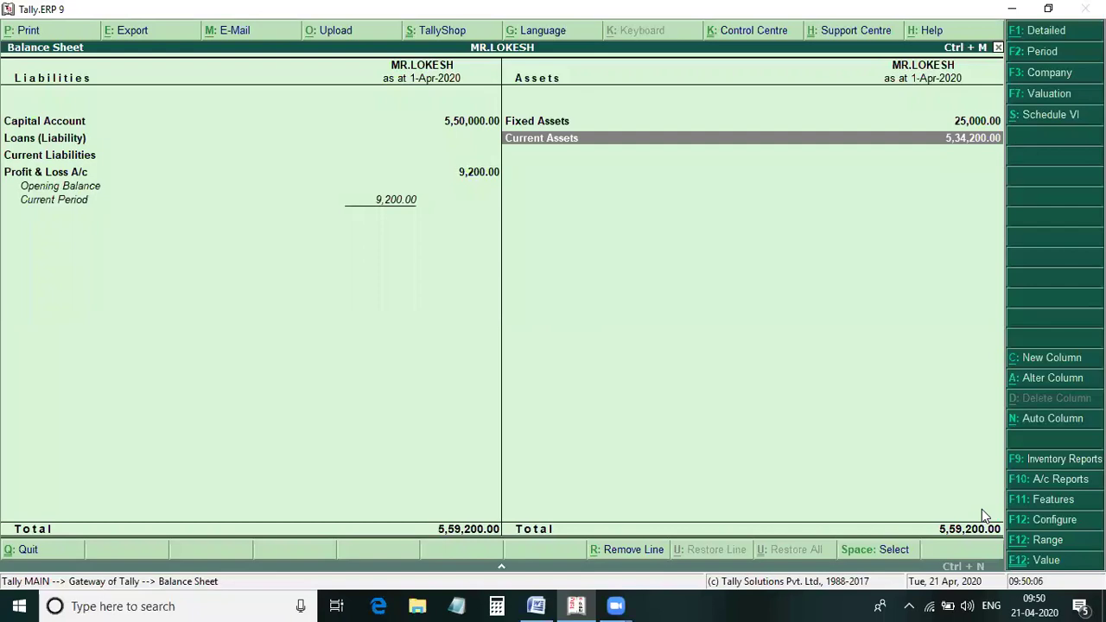
key("Return")
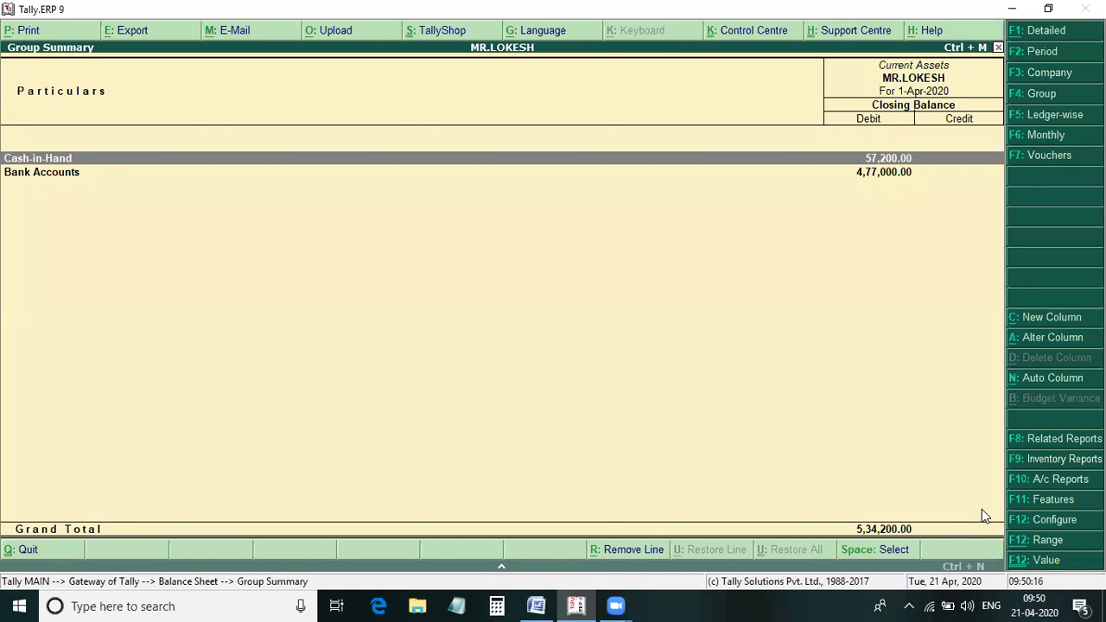
Compare the Current Assets figures with the Word notes and inspect the individual ledgers under Bank Accounts.
key("alt+Tab")
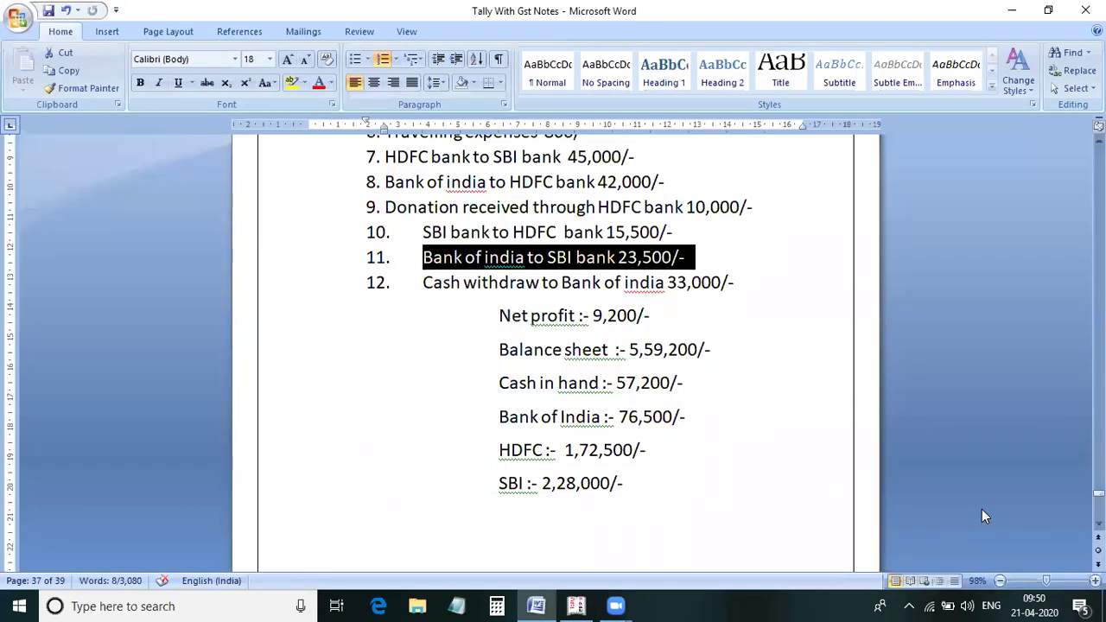
key("alt+Tab")
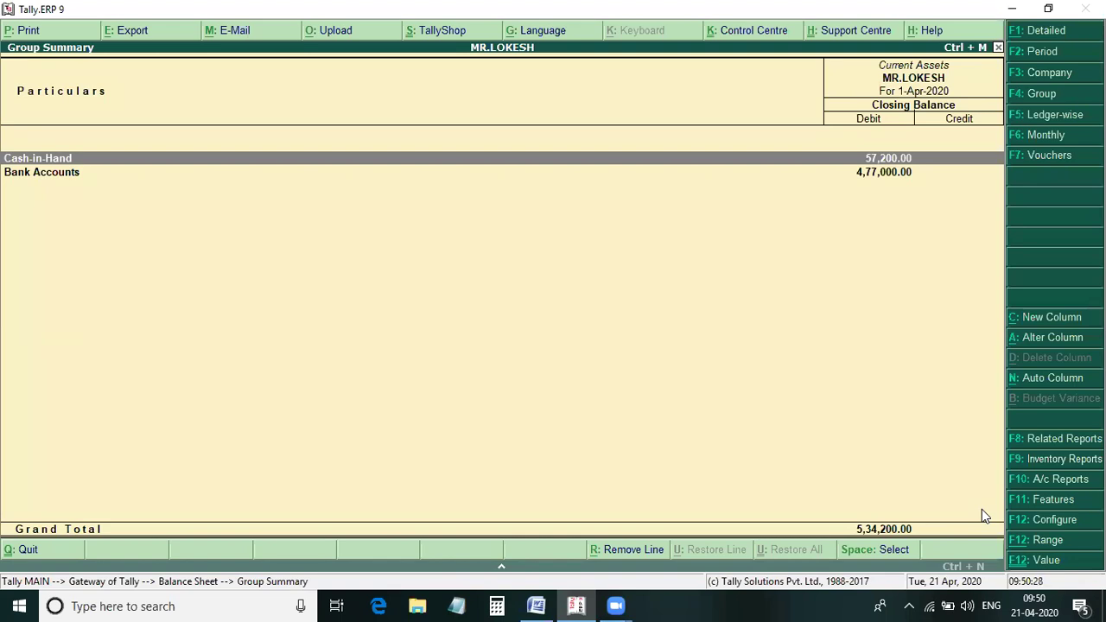
key("Down")
key("Return")
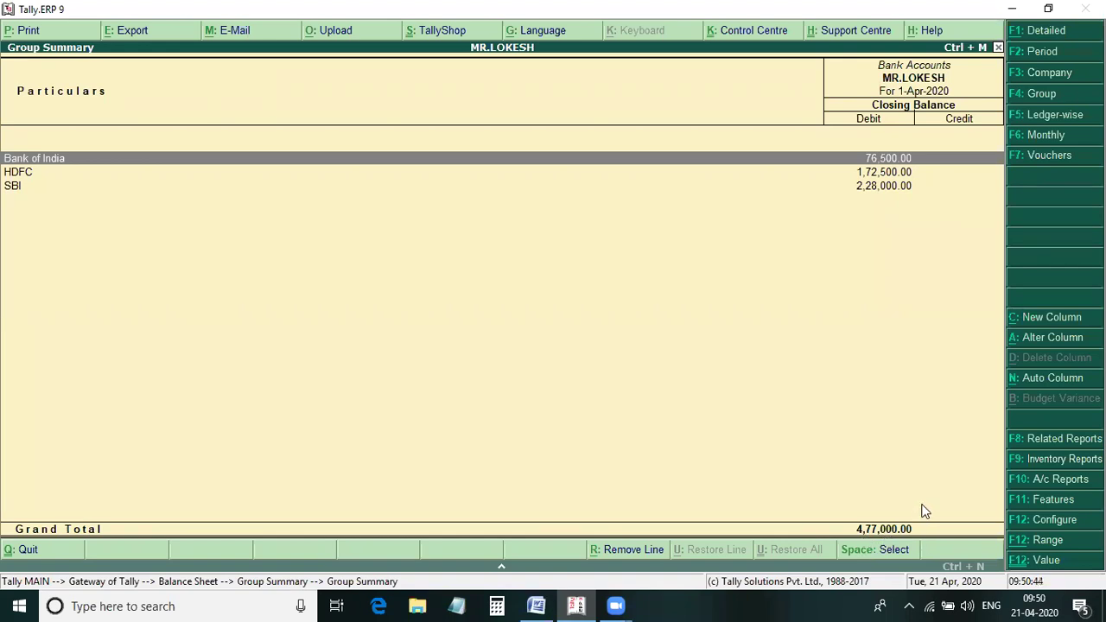
key("Escape")
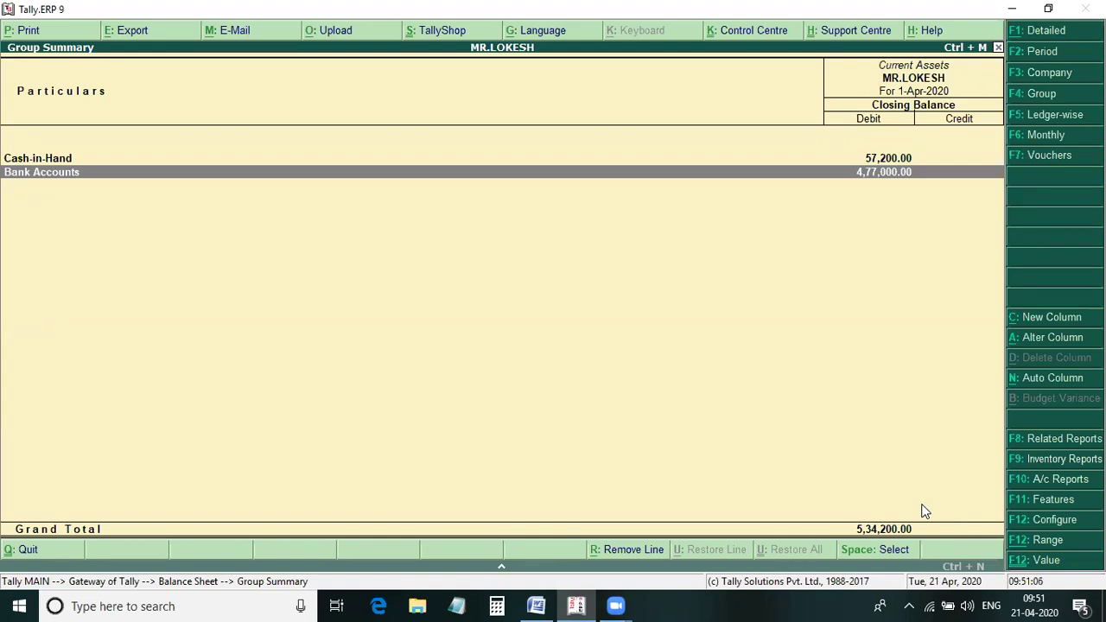
Return to the Balance Sheet and inspect the ledgers in the Fixed Assets group.
key("Escape")
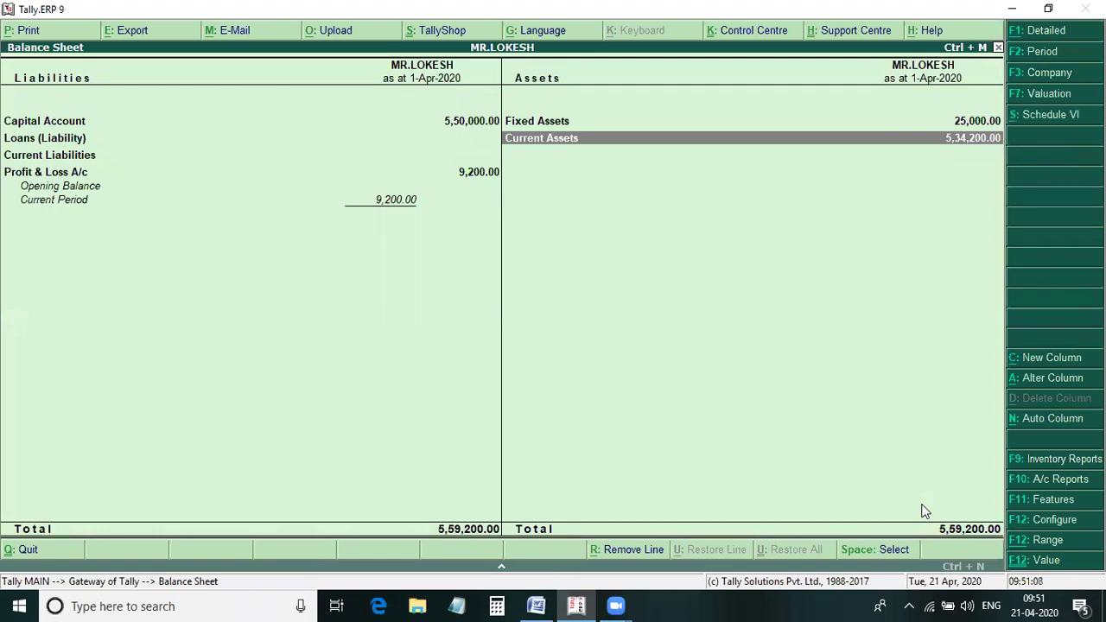
key("Up")
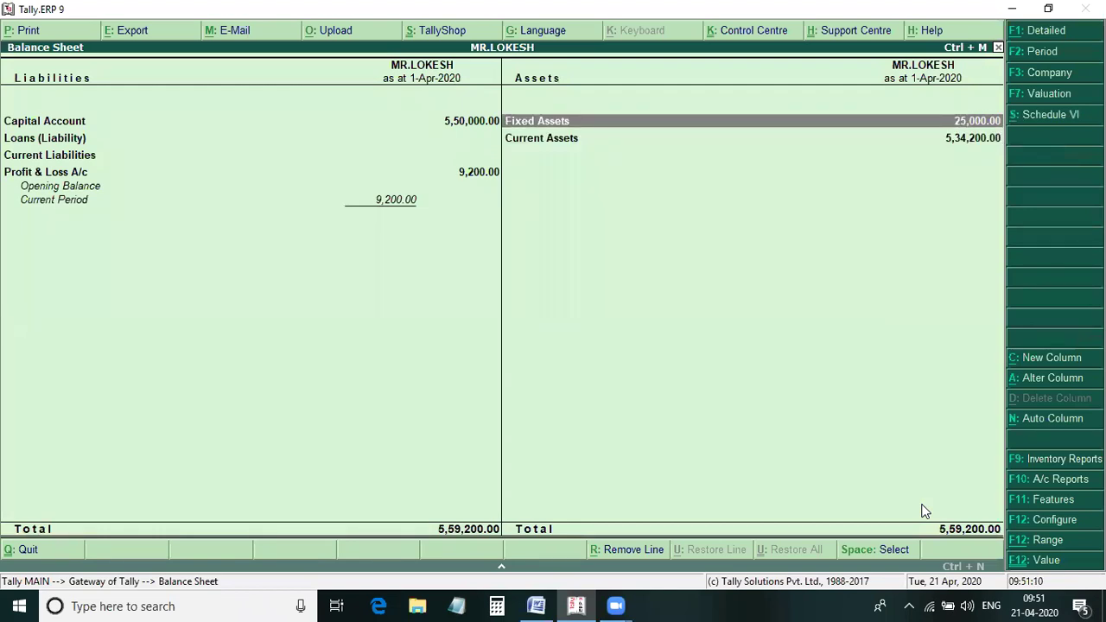
key("Return")
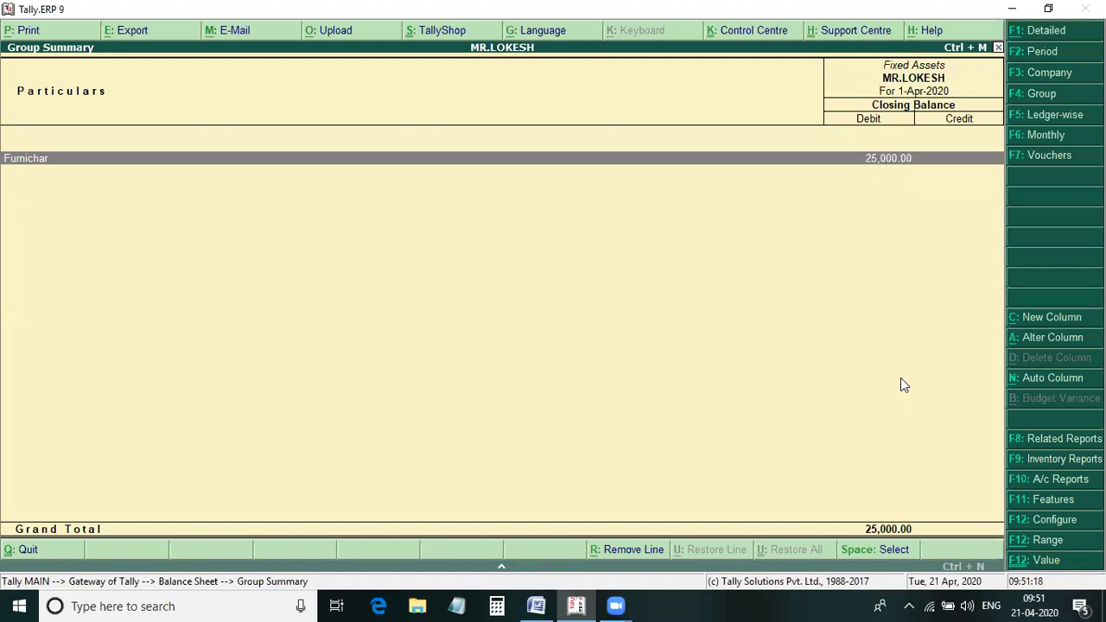
key("Escape")
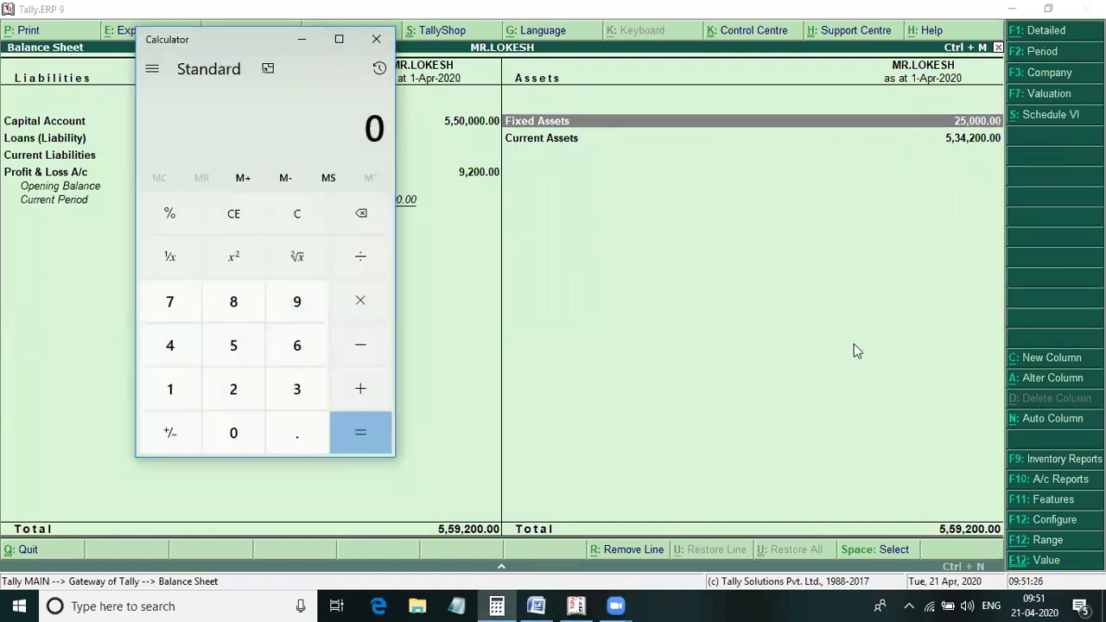
Close the Calculator window and return to the Balance Sheet in Tally.ERP 9.
left_click(378, 41)
left_click(581, 605)
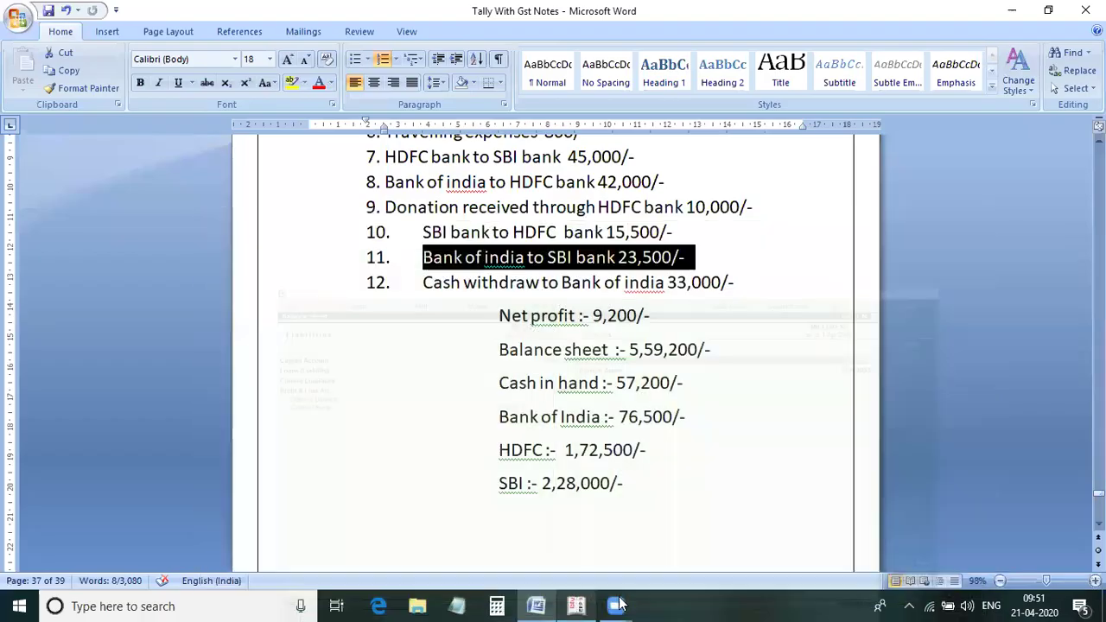
left_click(575, 605)
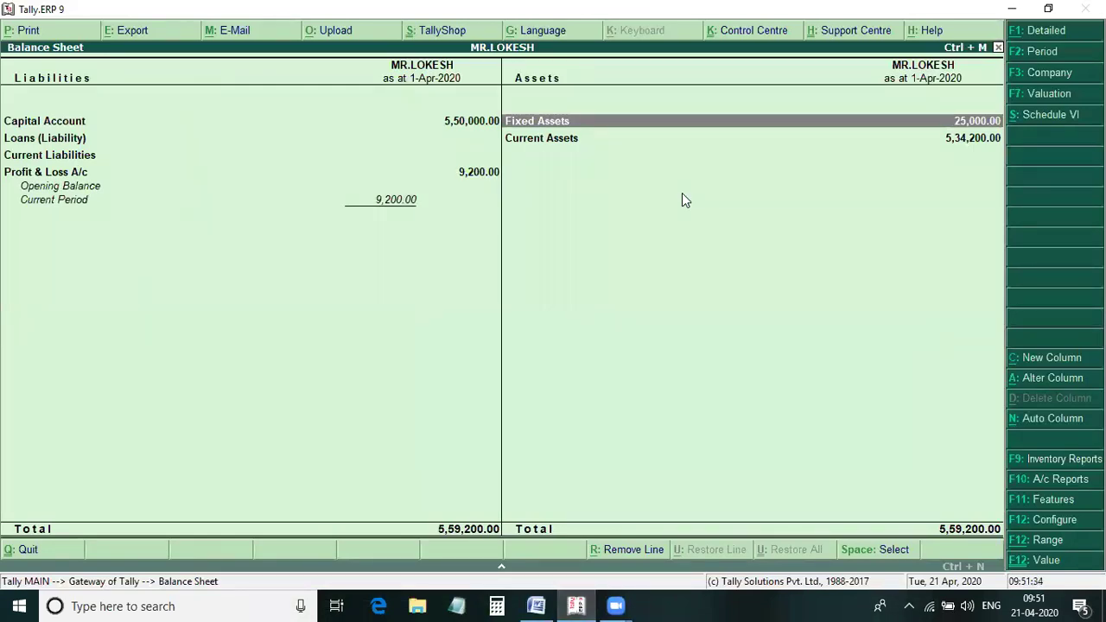
left_click(661, 575)
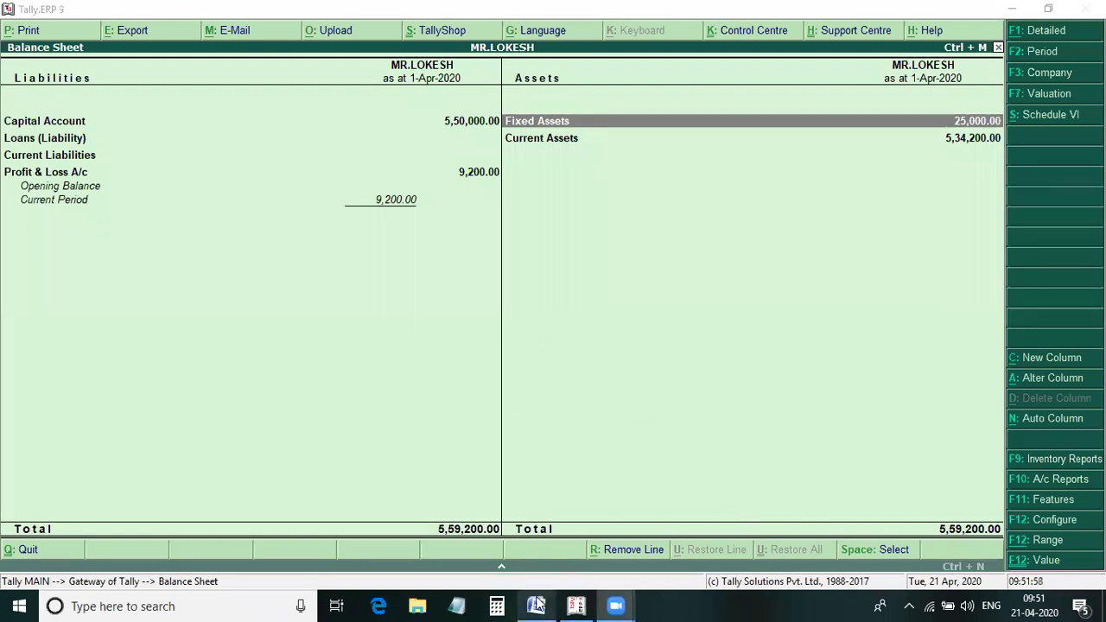
Switch to the Word notes and review the Bank to Bank Transactions explanation, from its note and ledgers through vouchering to Problem 1.
key("alt+Tab")
key("Right")
scroll(735, 296, "up", 3)
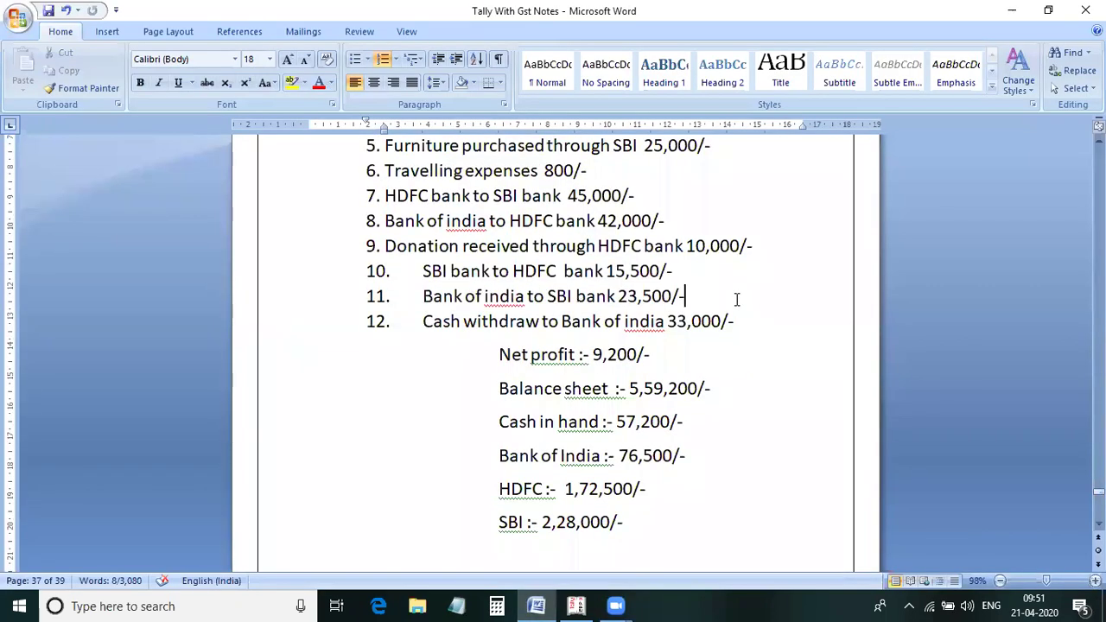
scroll(728, 300, "up", 3)
scroll(719, 308, "up", 5)
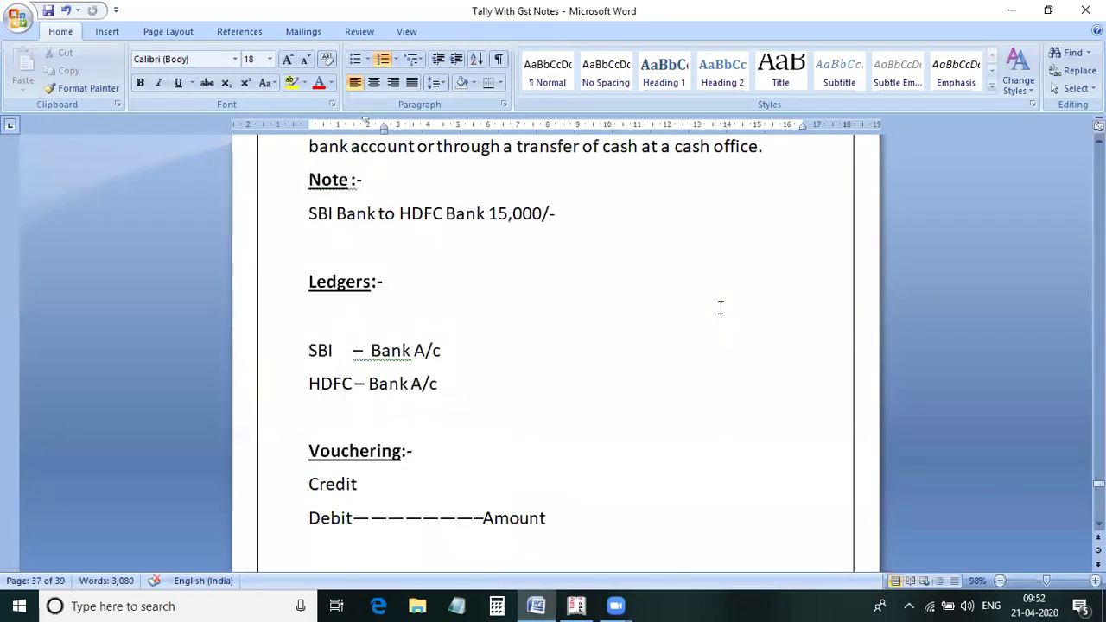
scroll(720, 308, "up", 2)
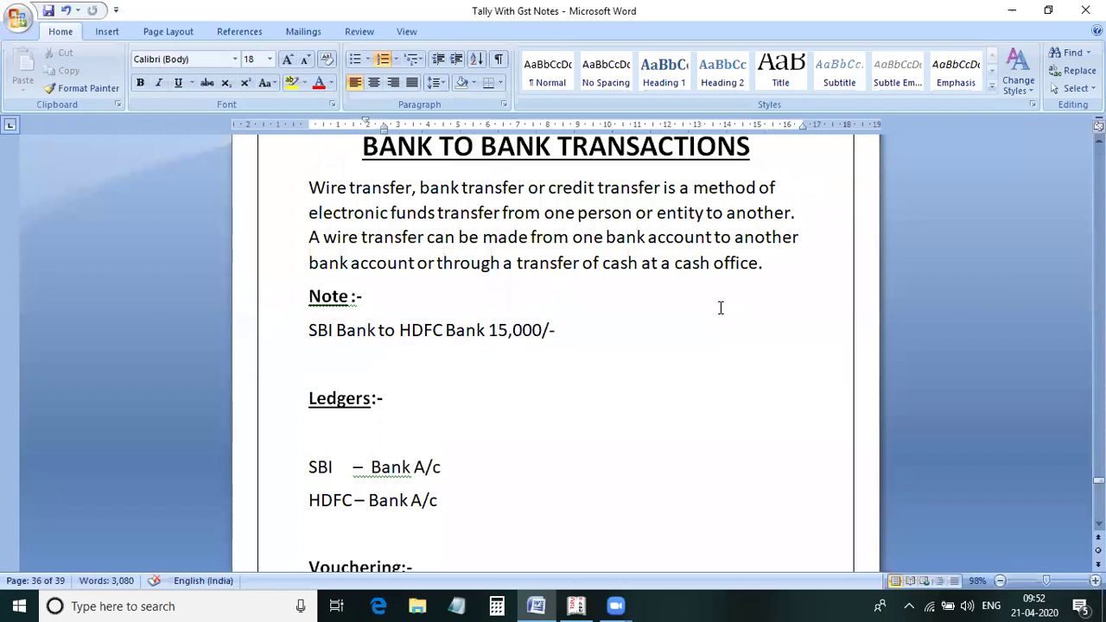
scroll(719, 307, "up", 1)
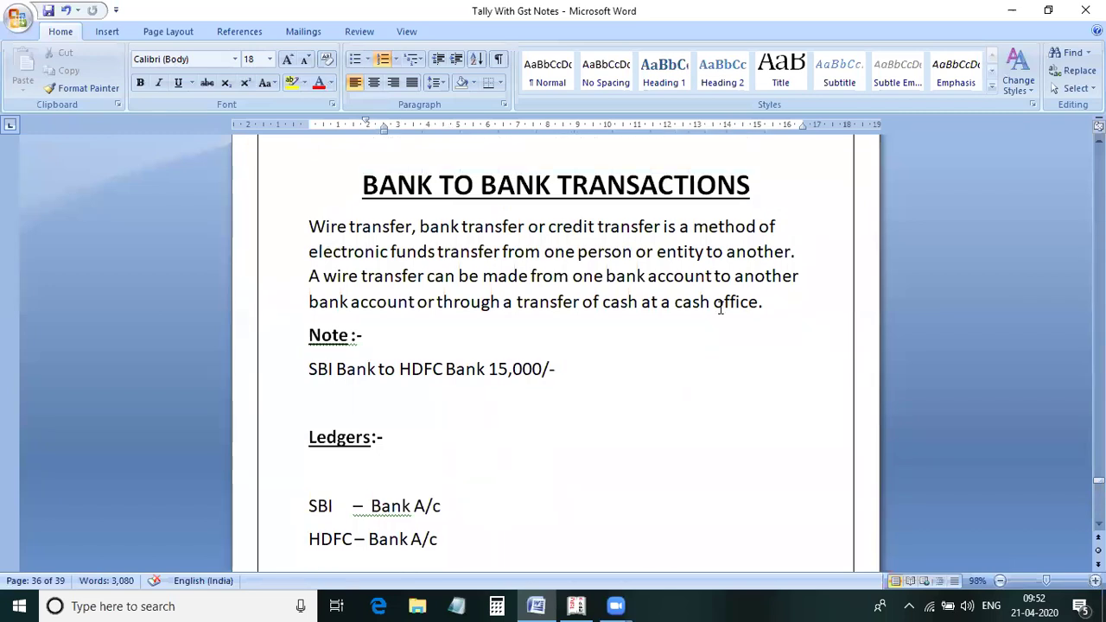
scroll(719, 308, "down", 7)
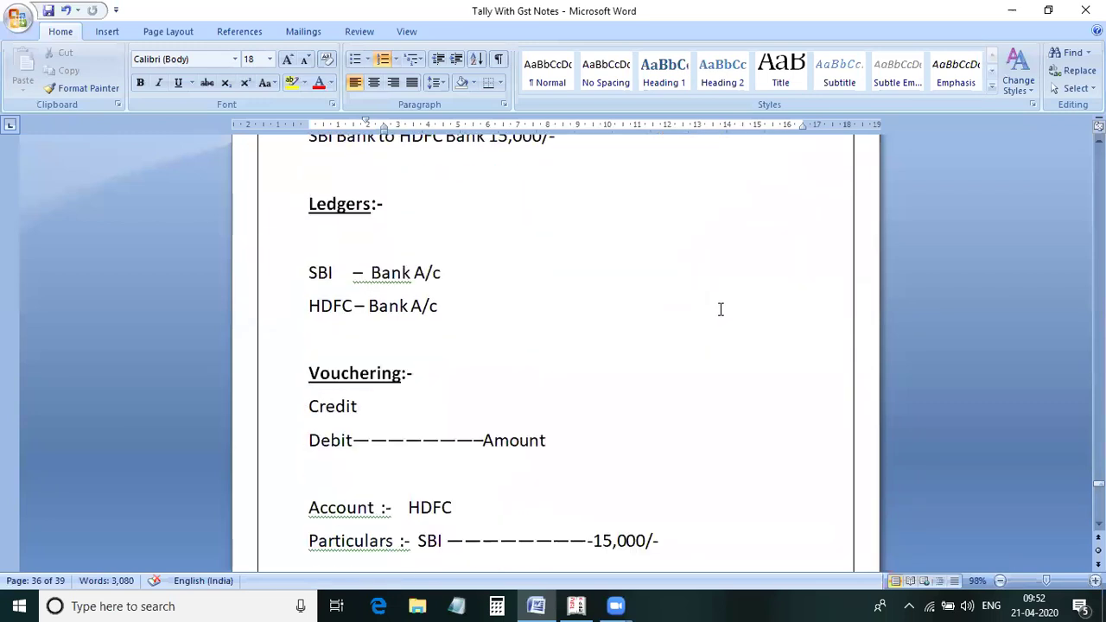
scroll(720, 311, "down", 15)
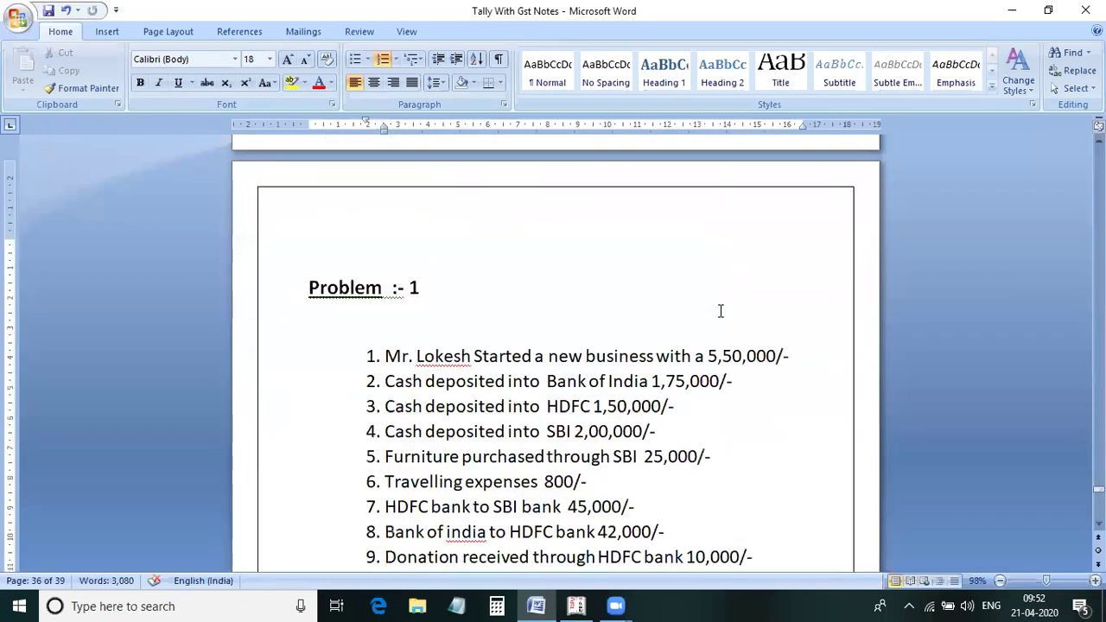
Review Problem 1's twelve transactions and its expected net profit, balance sheet, cash and bank balances in the Word notes.
scroll(720, 311, "down", 3)
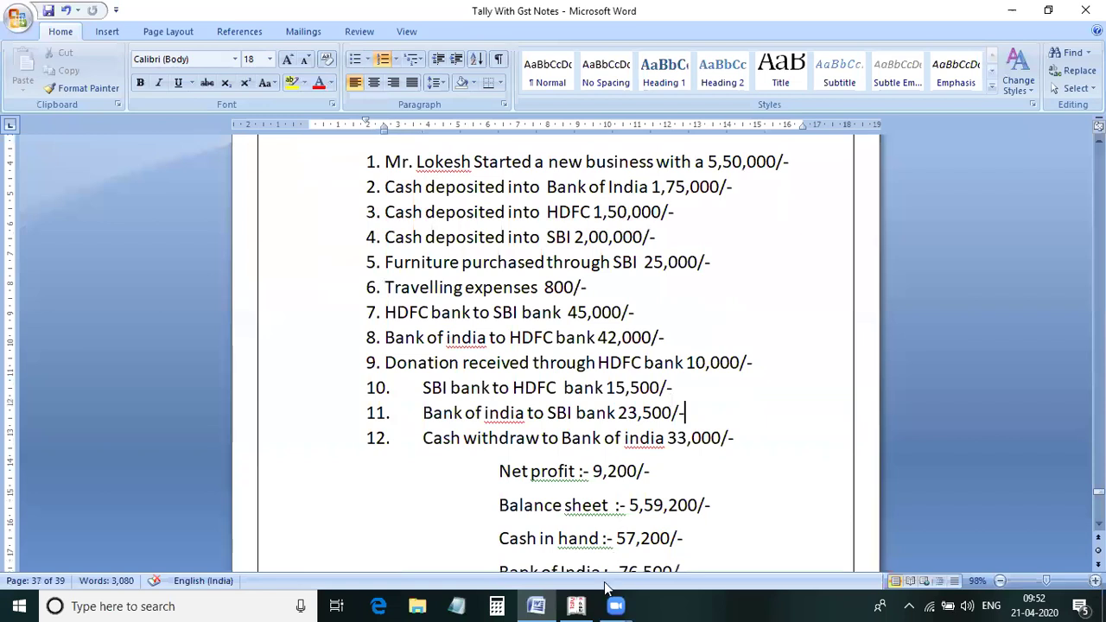
mouse_move(575, 606)
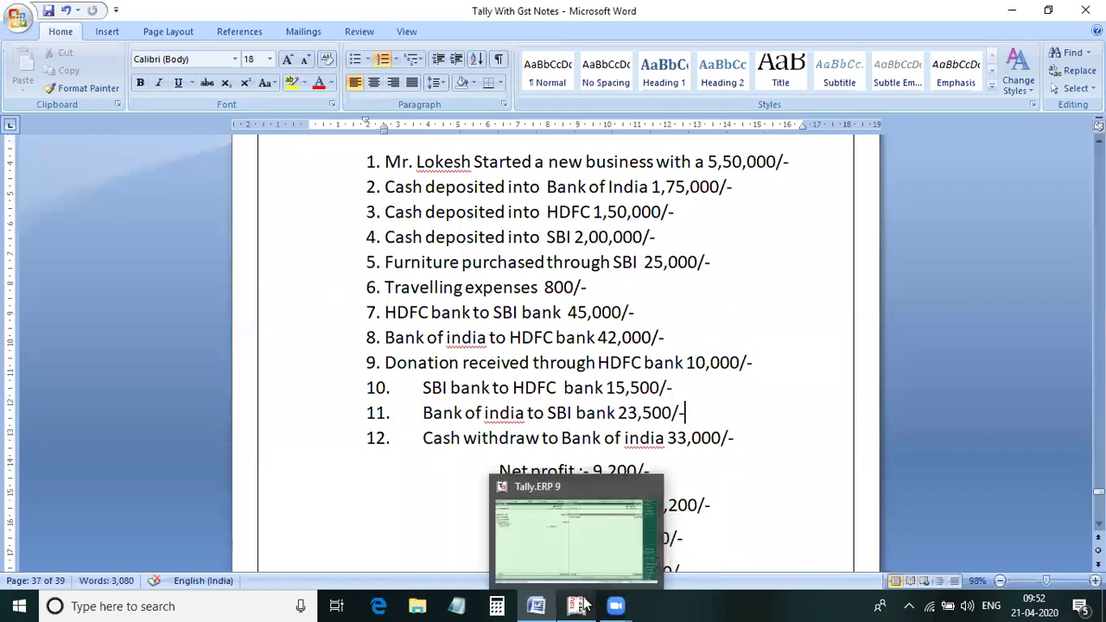
mouse_move(615, 604)
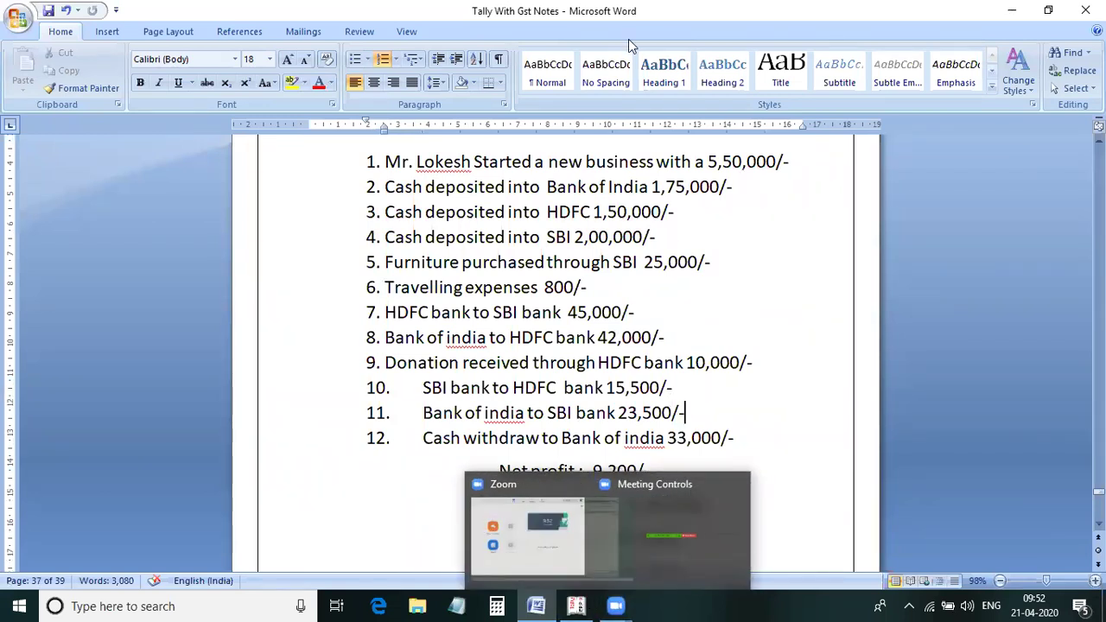
left_click(668, 543)
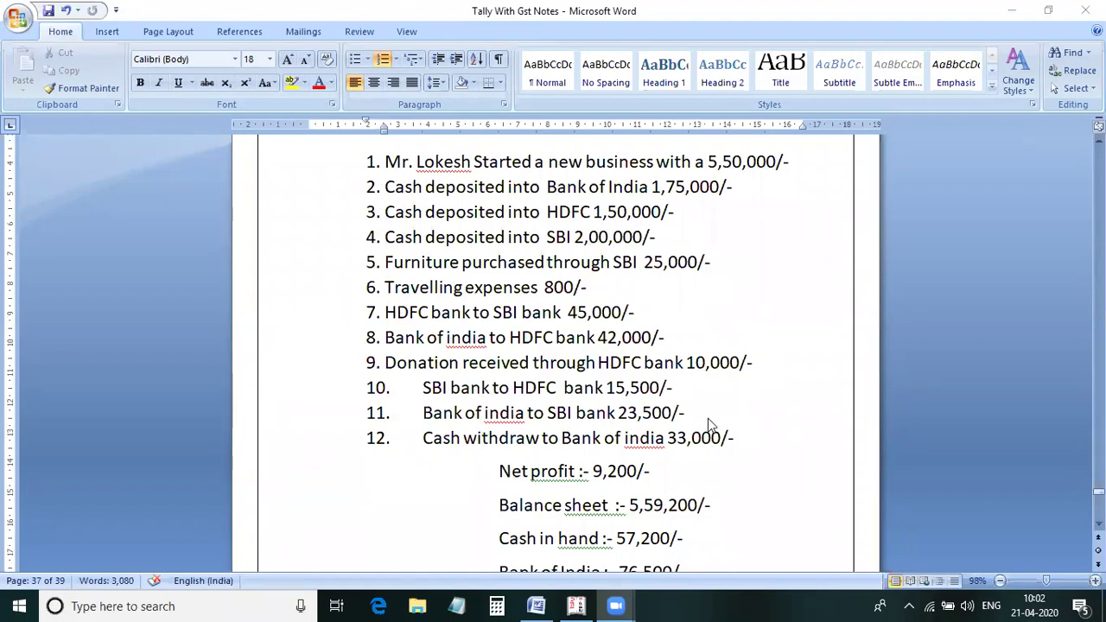
scroll(708, 423, "down", 3)
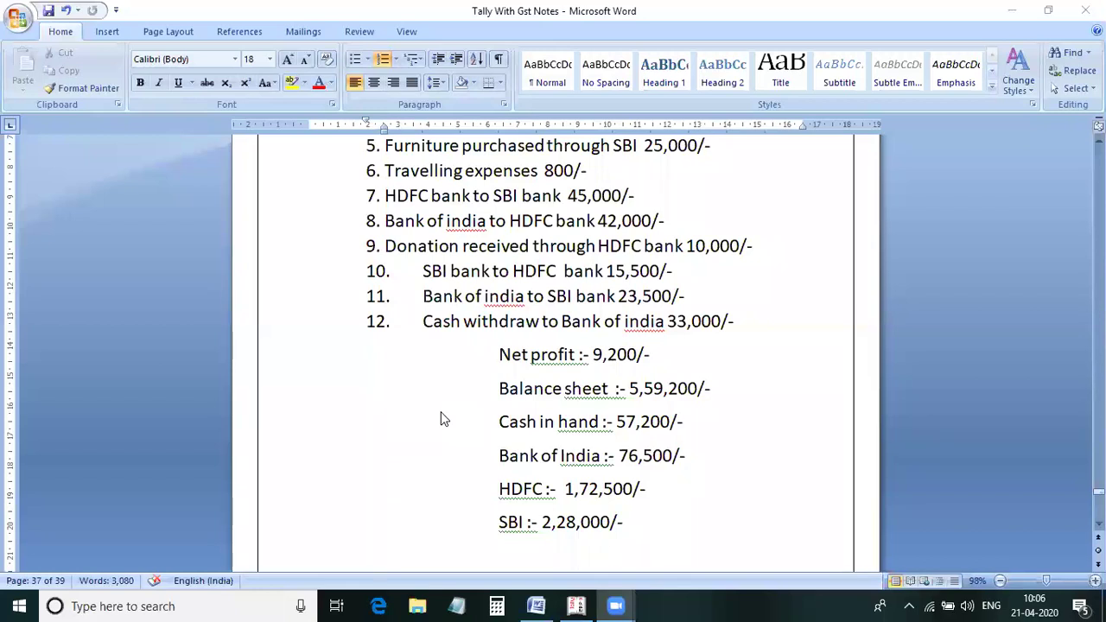
scroll(441, 419, "down", 3)
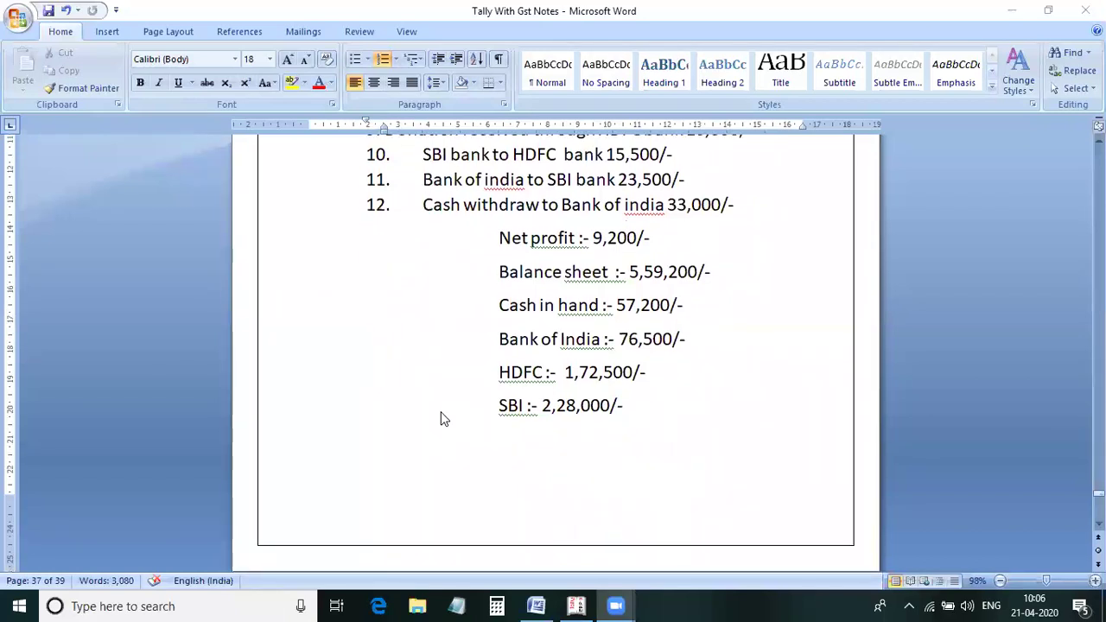
scroll(440, 419, "up", 2)
scroll(440, 419, "up", 4)
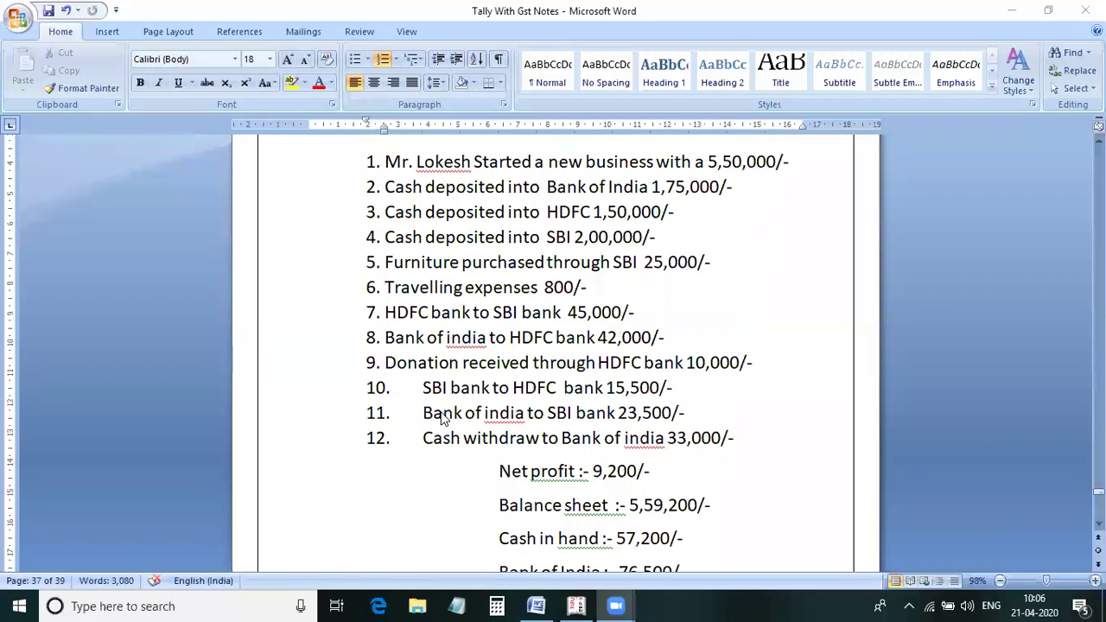
scroll(442, 417, "down", 7)
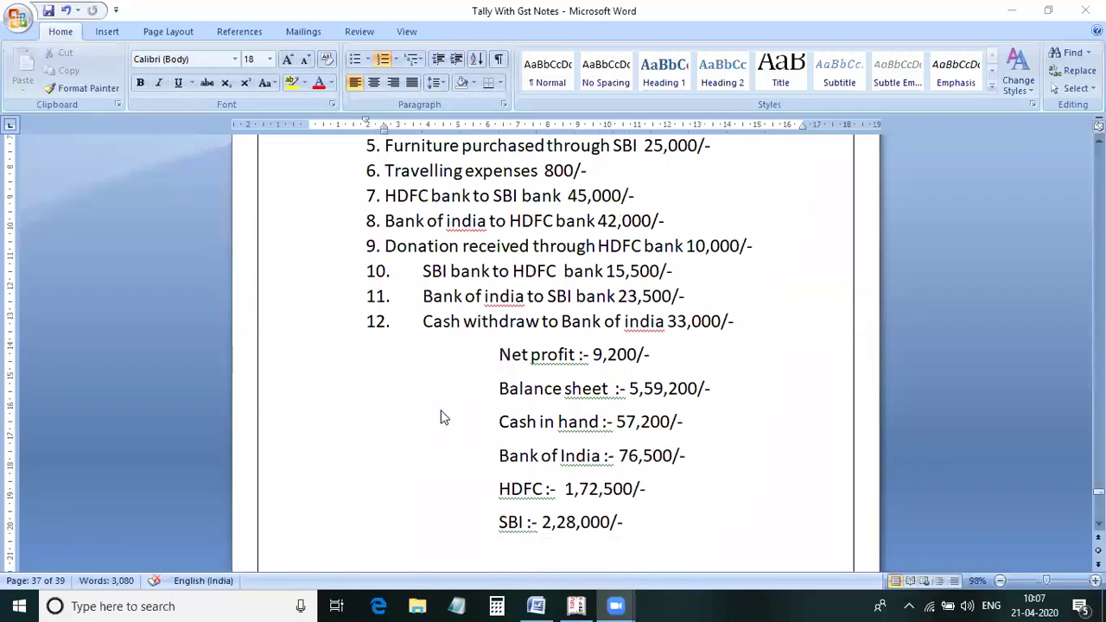
Go on to Problem 2 in the notes and read through its fifteen cash and bank-transfer transactions.
scroll(440, 417, "down", 10)
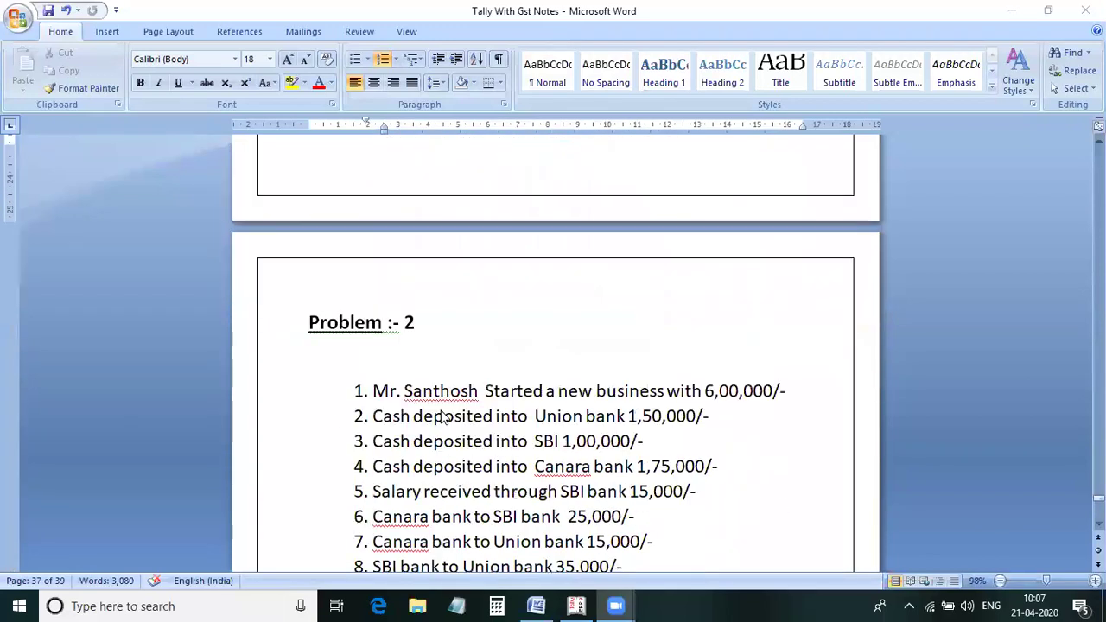
scroll(442, 417, "down", 1)
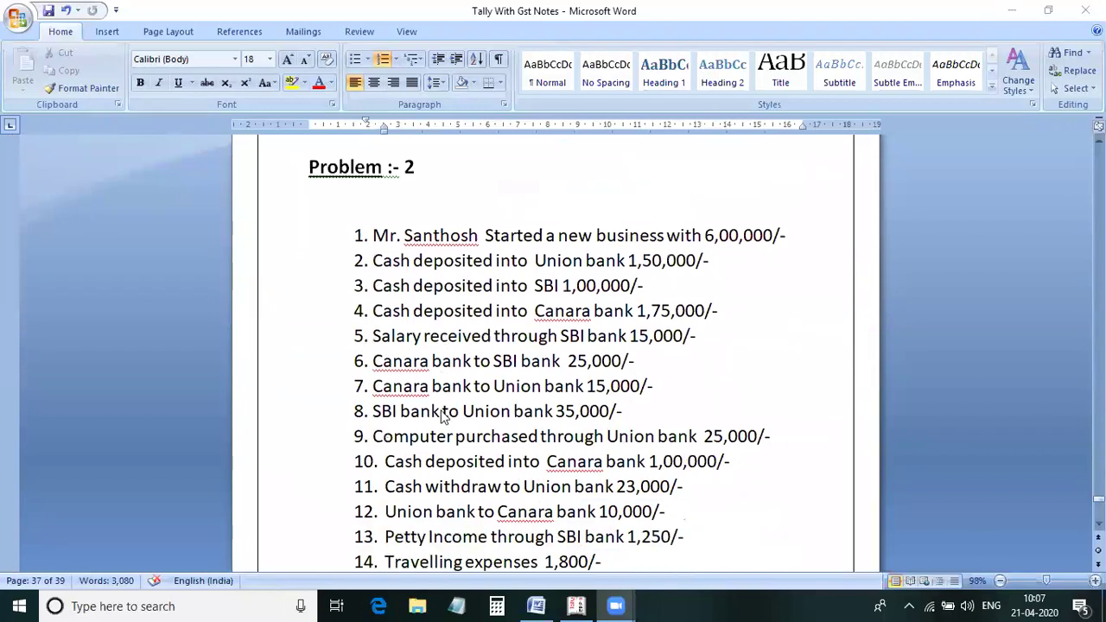
scroll(443, 417, "down", 2)
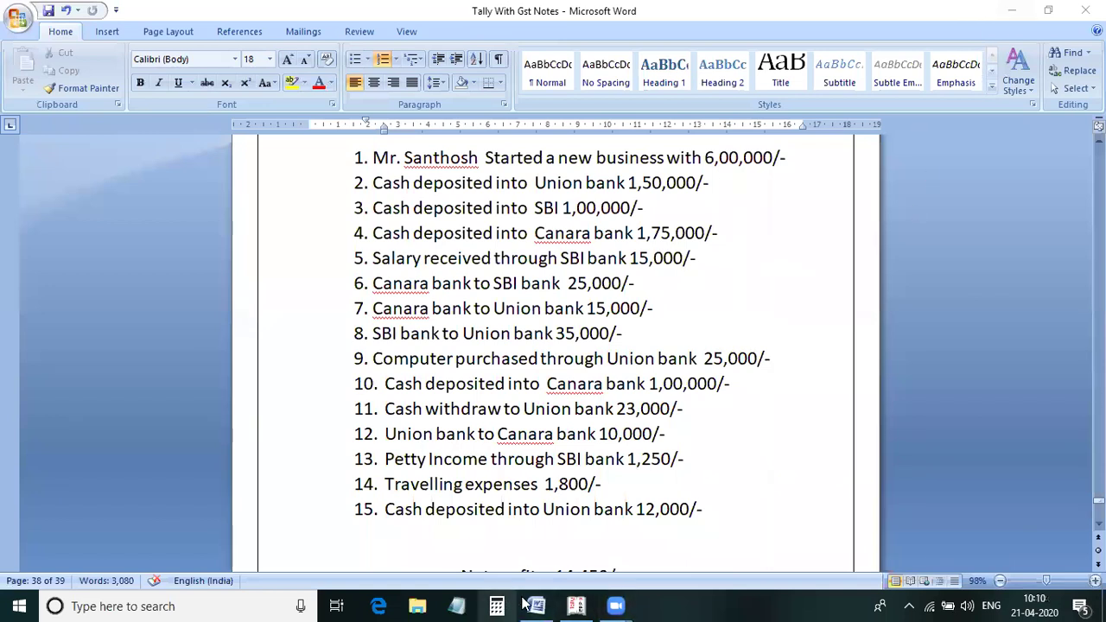
mouse_move(543, 606)
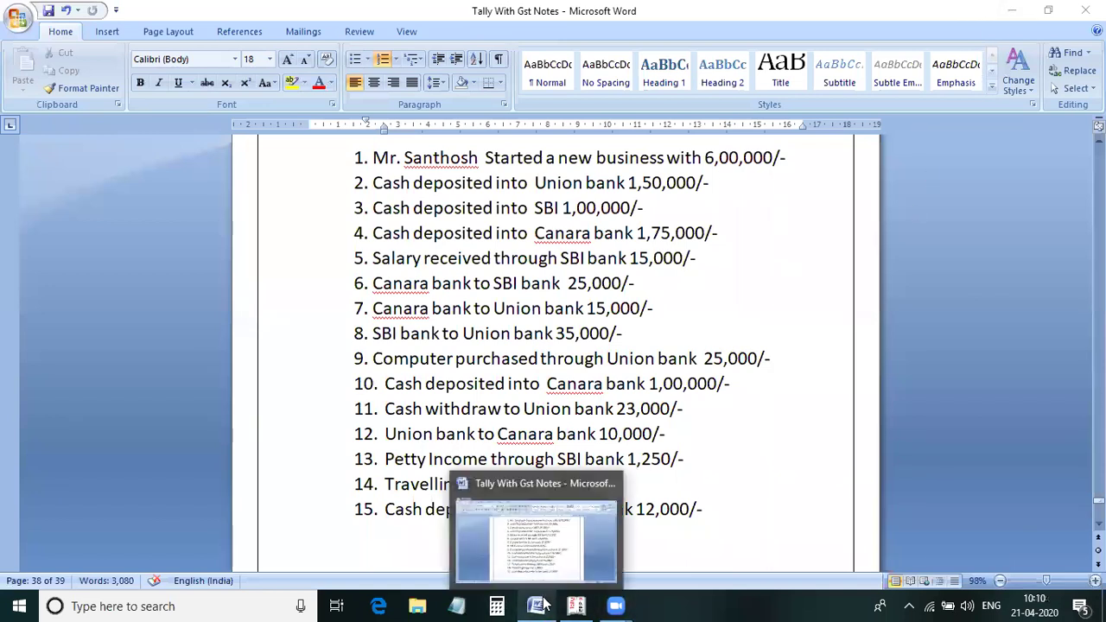